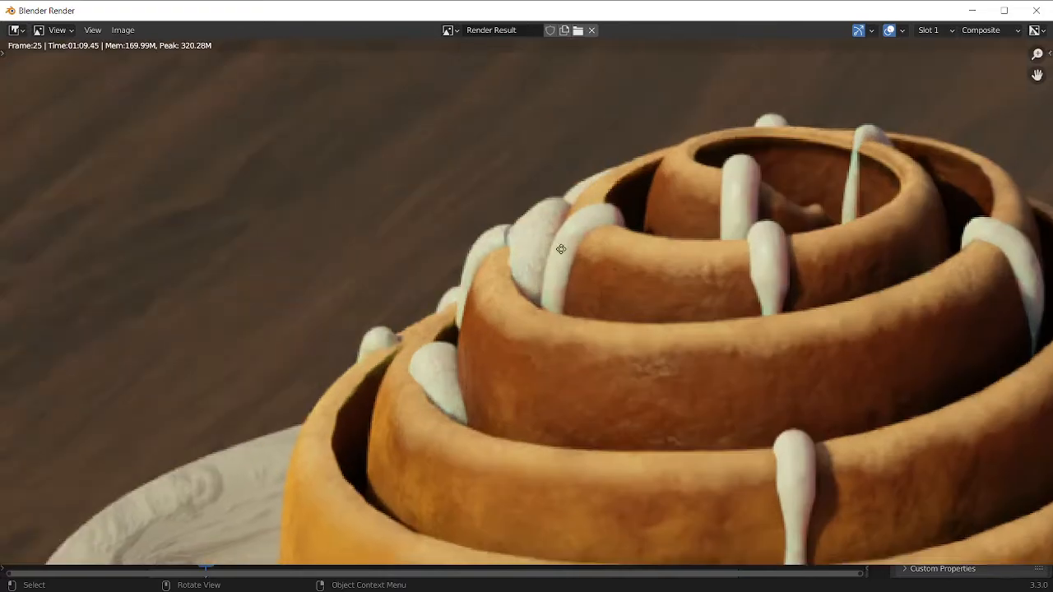
Examine the rendered cinnamon roll up close and as a whole, and close the render window
scroll(557, 316, up, 2)
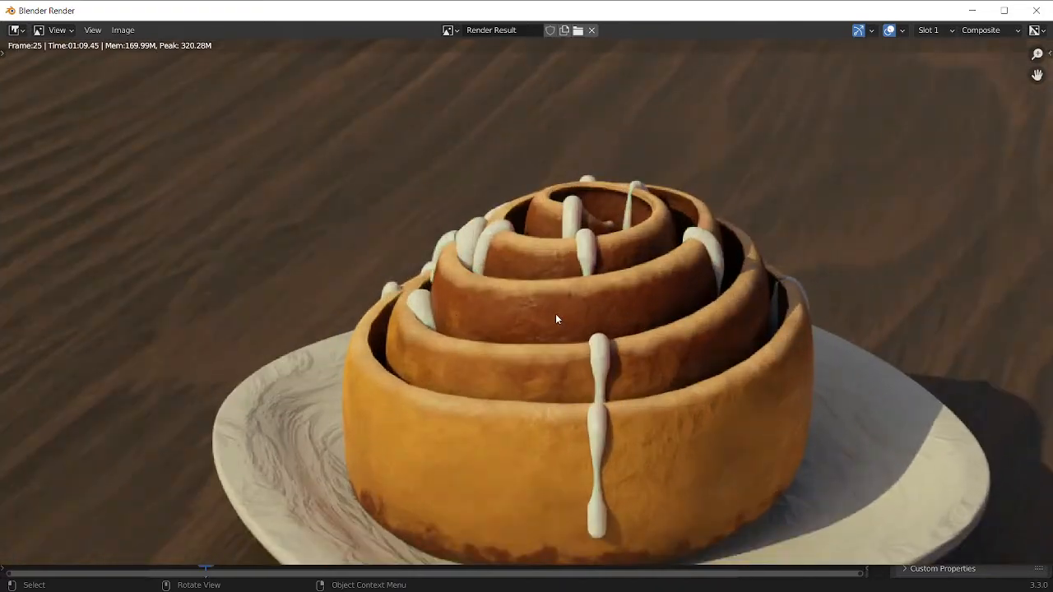
scroll(545, 356, down, 2)
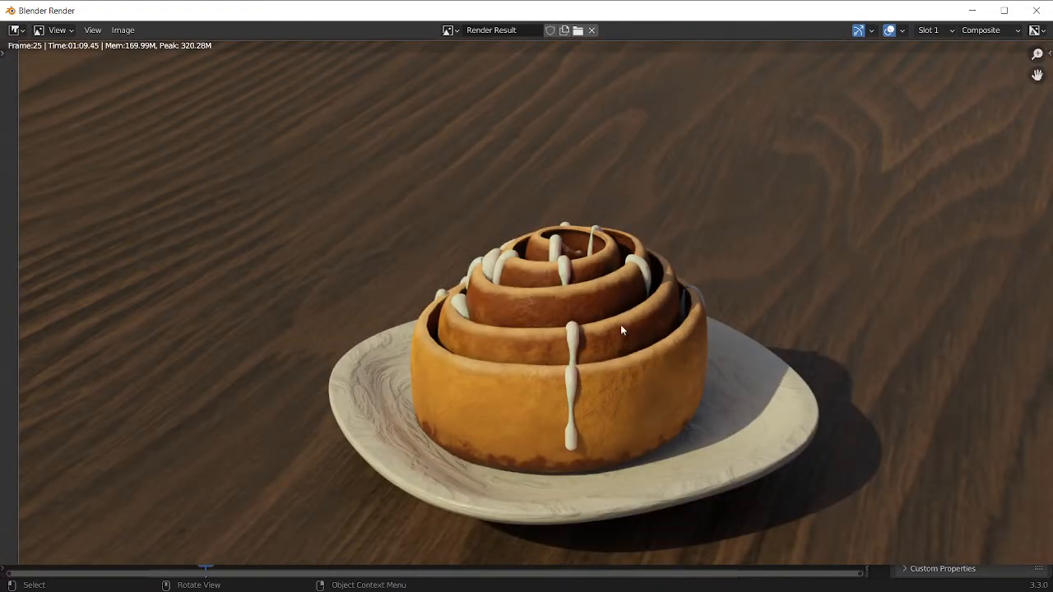
middle_drag(774, 270, 679, 214)
scroll(436, 207, down, 1)
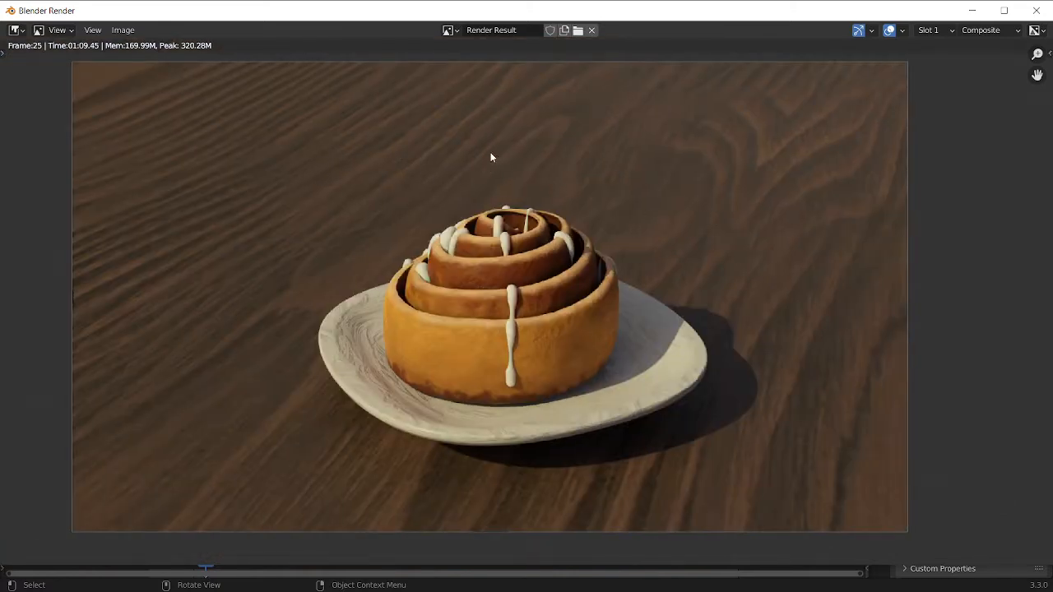
key(Escape)
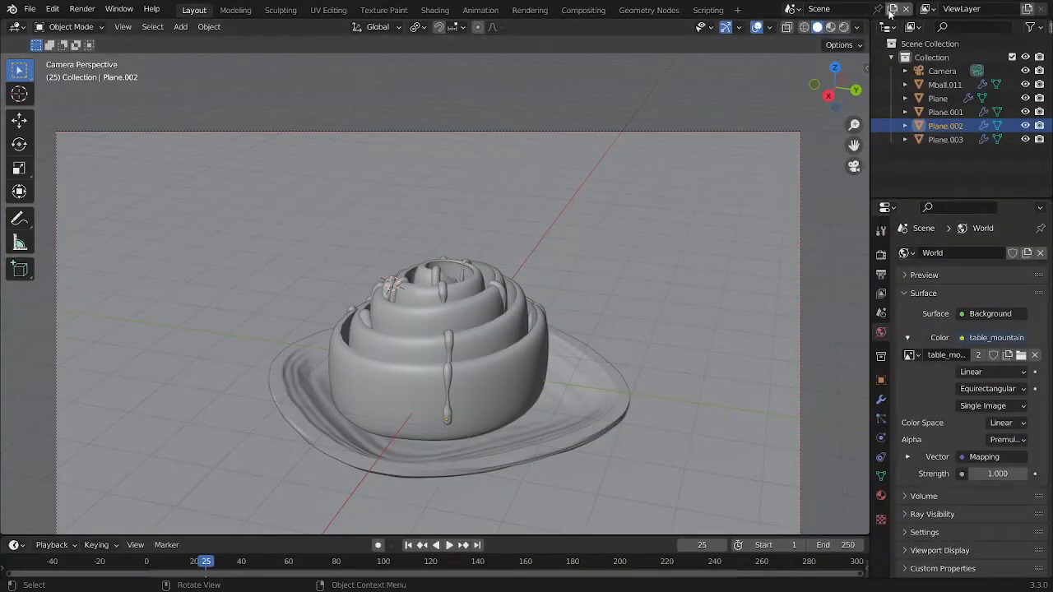
Create a new empty scene and add a plane mesh at the origin
click(892, 9)
click(839, 34)
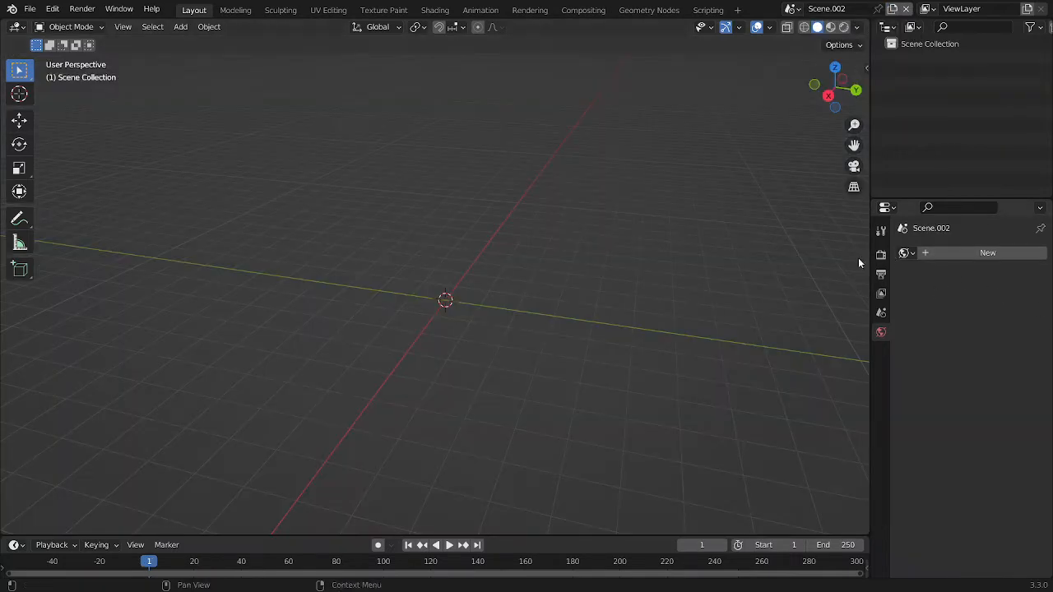
key(shift+a)
click(586, 258)
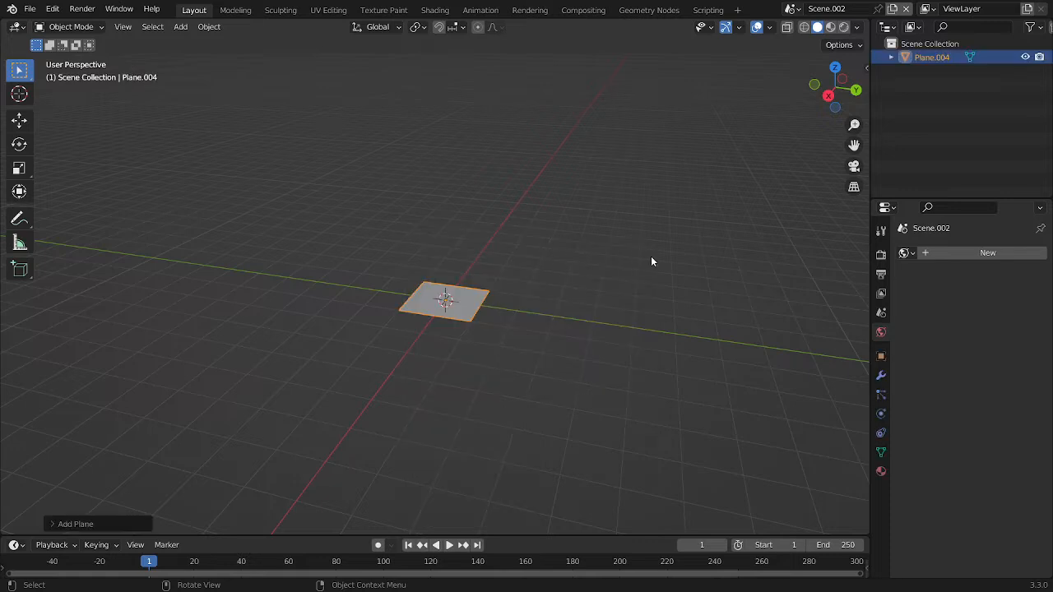
Create a new geometry node tree for the plane and delete its Group Input node
click(648, 10)
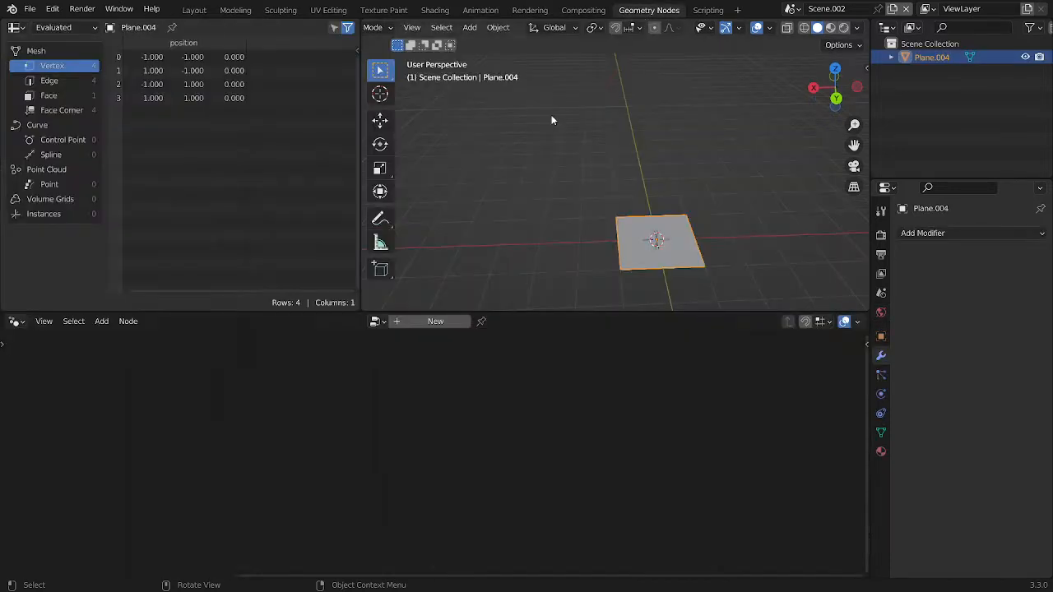
click(436, 322)
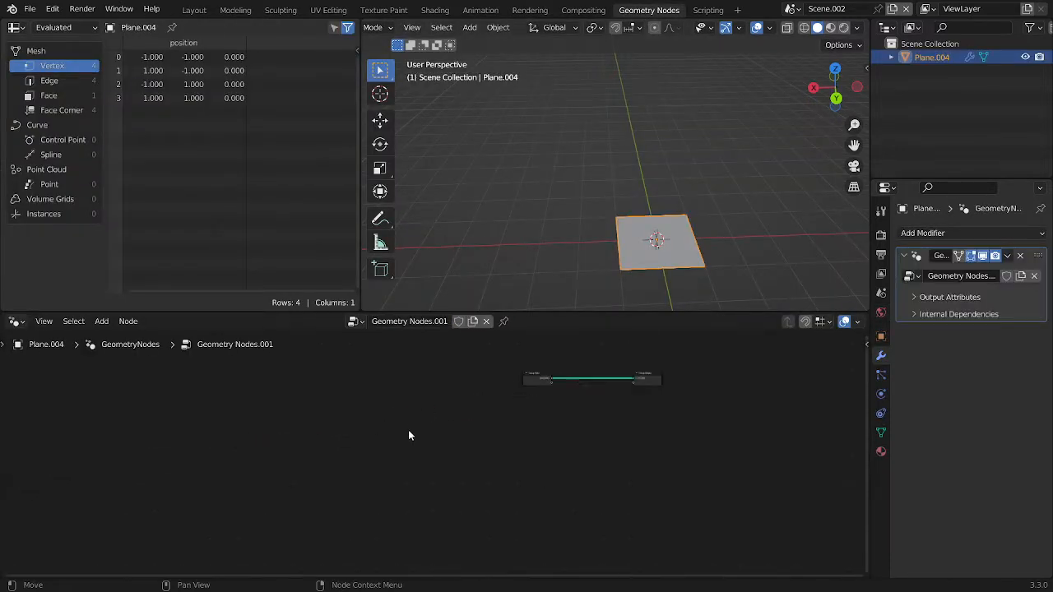
scroll(410, 432, up, 6)
middle_drag(548, 374, 392, 457)
scroll(429, 452, up, 6)
click(439, 393)
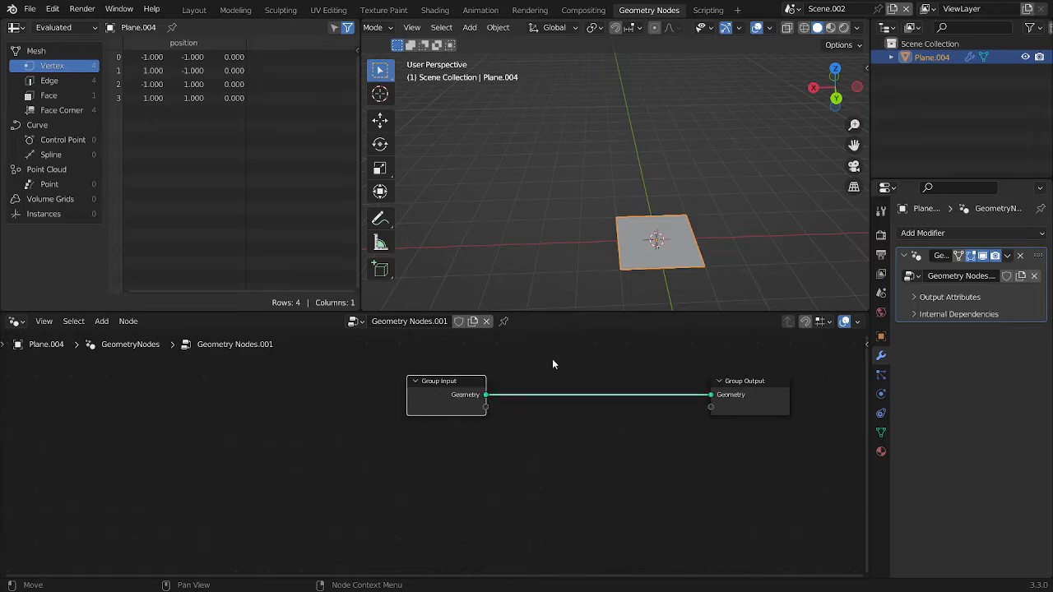
key(x)
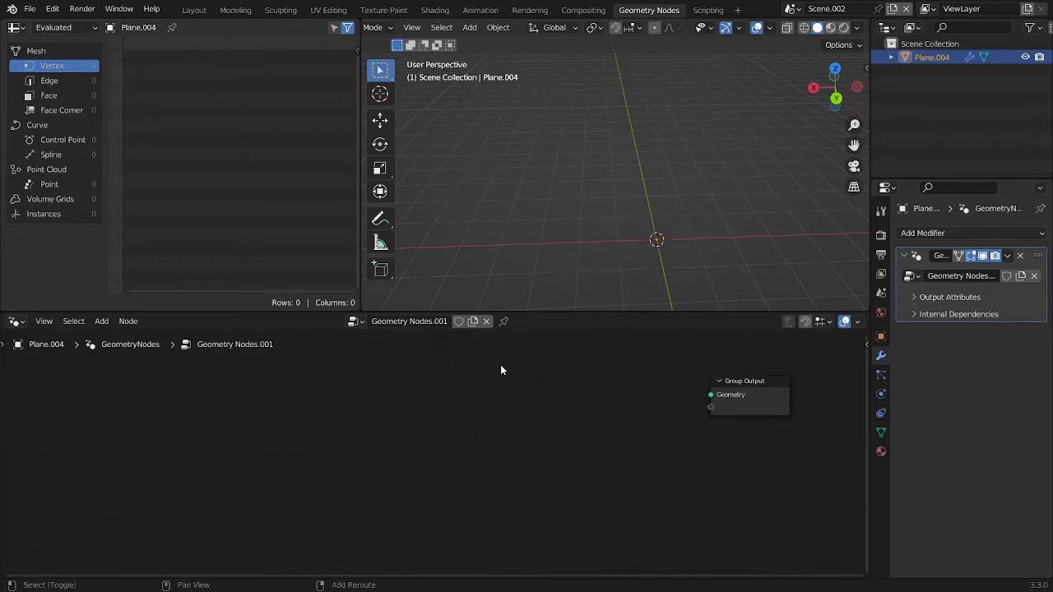
Add a Spiral curve node and connect its Curve output to the Group Output's Geometry input
key(shift+a)
click(486, 237)
text(s)
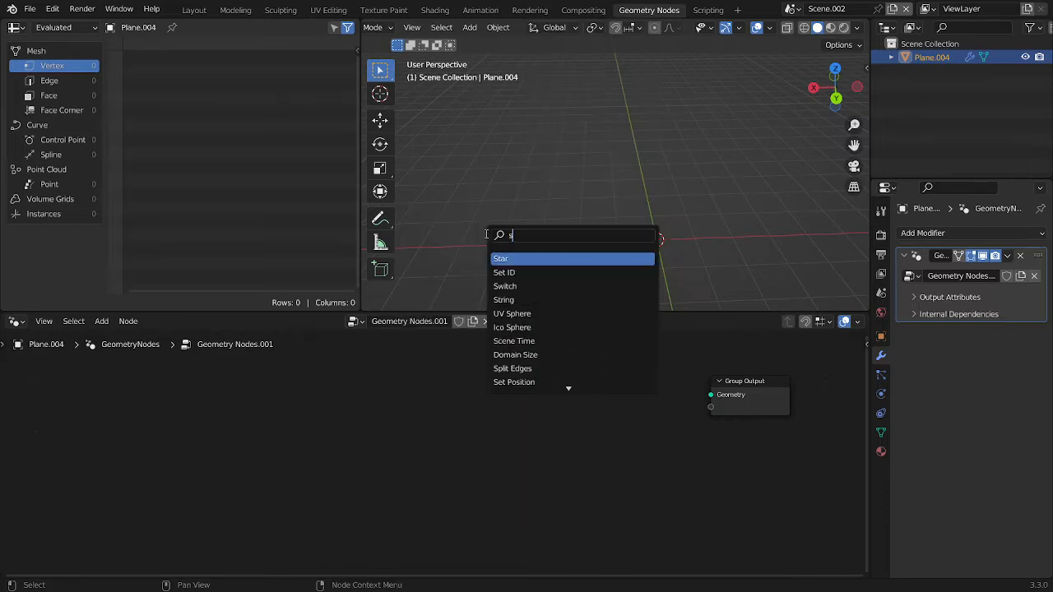
text(piral)
key(Return)
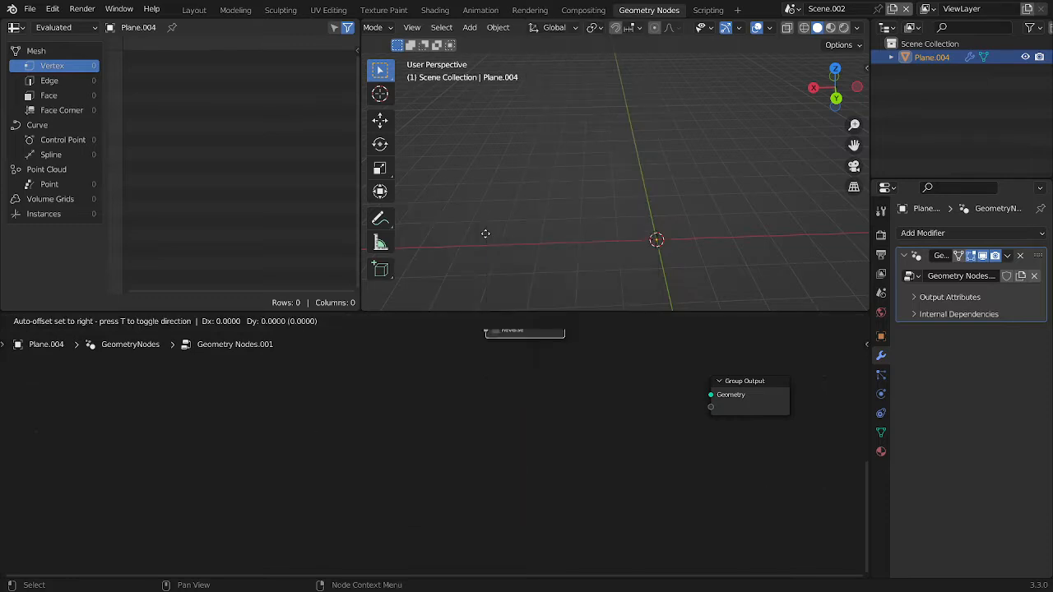
click(511, 381)
drag(569, 392, 711, 395)
Set the Spiral node's height to 0 m so the curve is flat
middle_drag(653, 179, 677, 211)
drag(623, 503, 433, 398)
key(g)
click(424, 402)
middle_drag(444, 397, 570, 461)
scroll(479, 410, up, 5)
click(480, 399)
text(0)
key(Return)
Set the spiral's rotations to 5 and its start radius to 0.05 m
drag(501, 417, 568, 417)
right_click(501, 416)
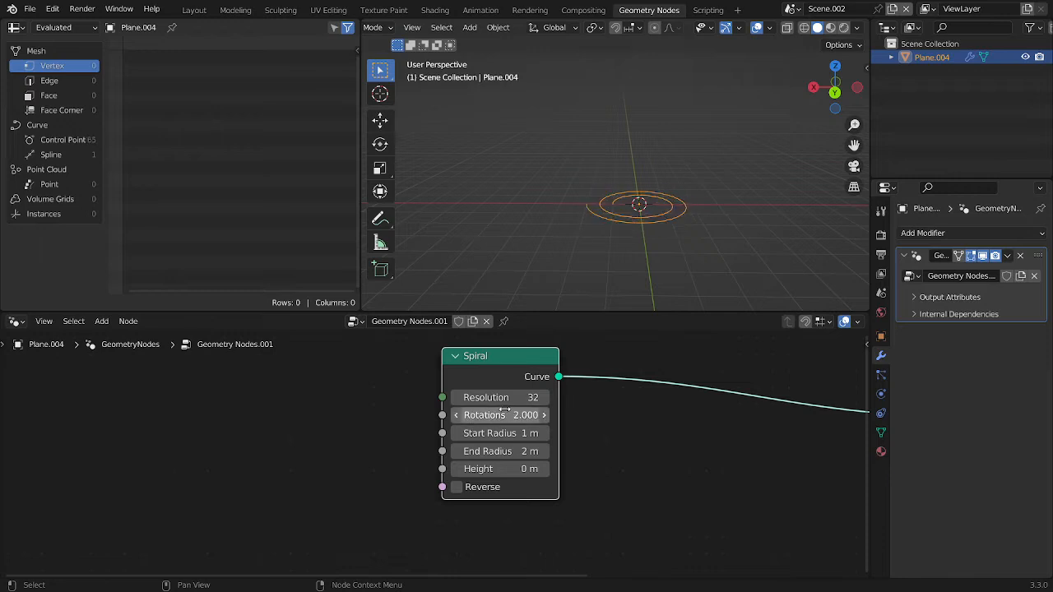
click(501, 417)
text(5)
key(Return)
middle_drag(589, 181, 601, 216)
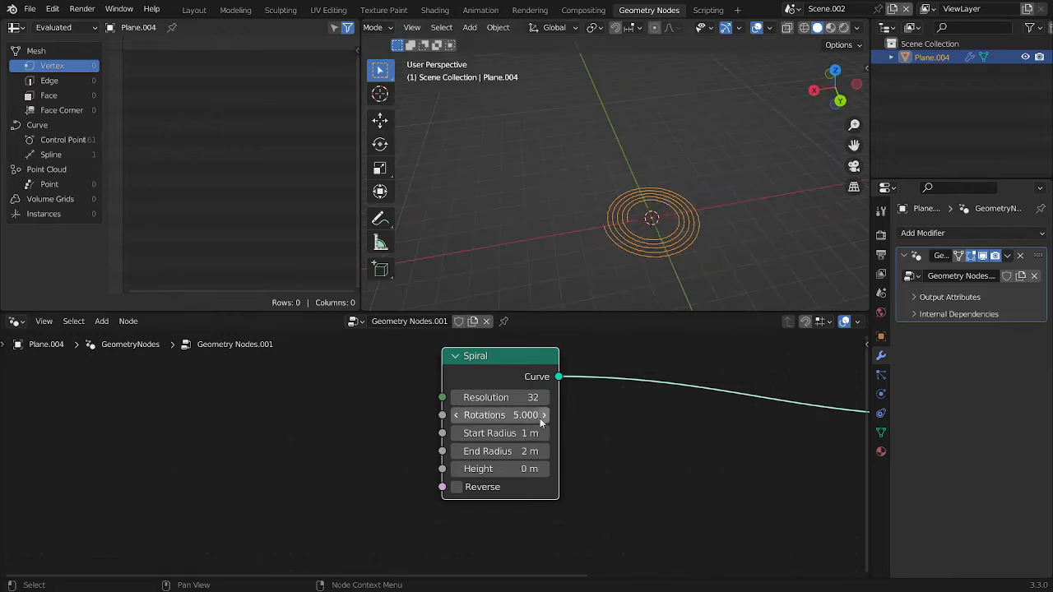
click(520, 432)
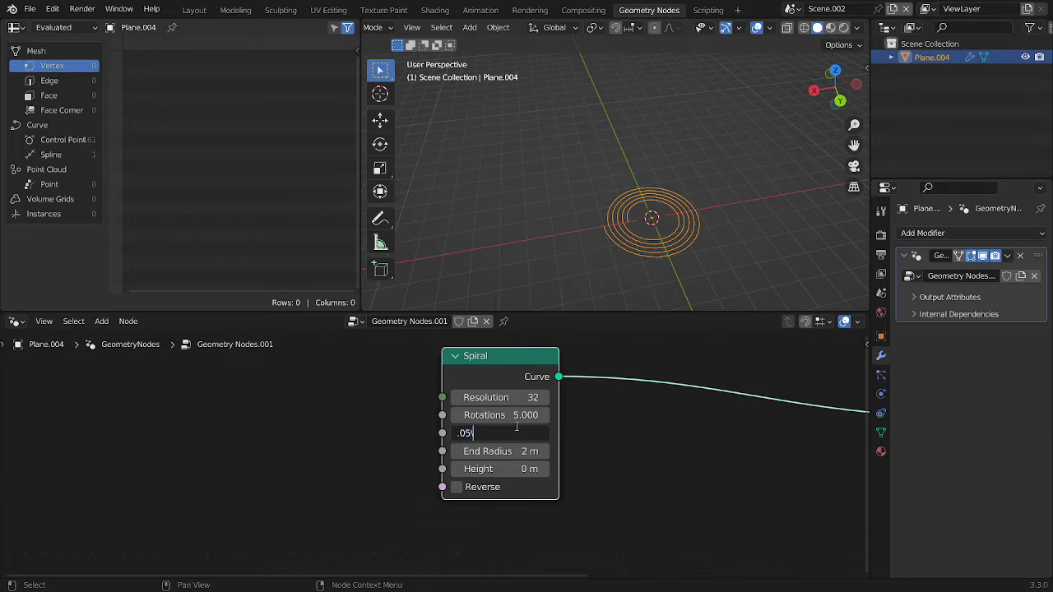
text(.05)
key(Return)
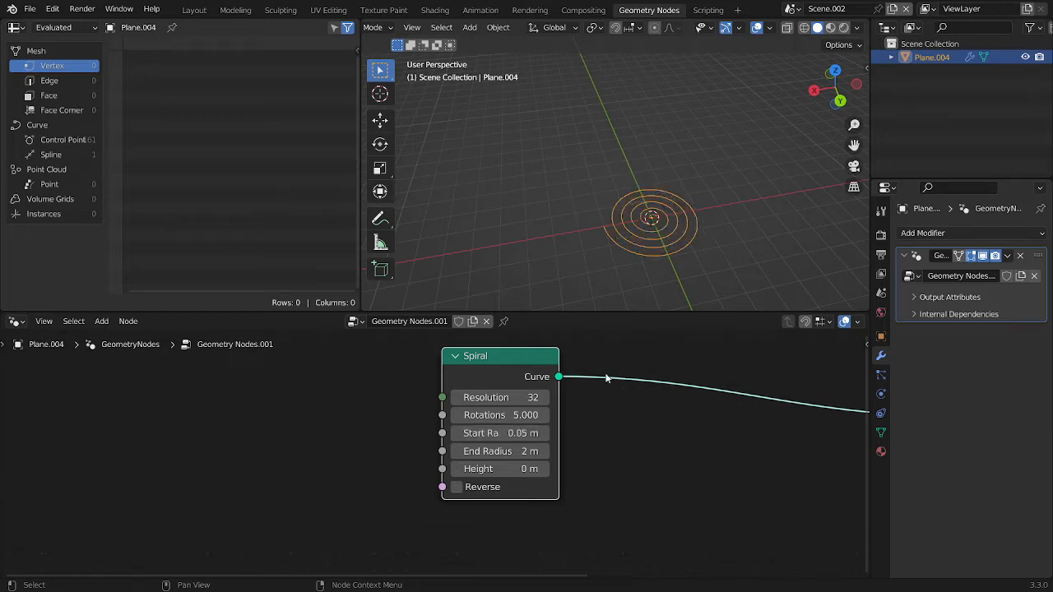
middle_drag(777, 376, 539, 410)
key(shift+a)
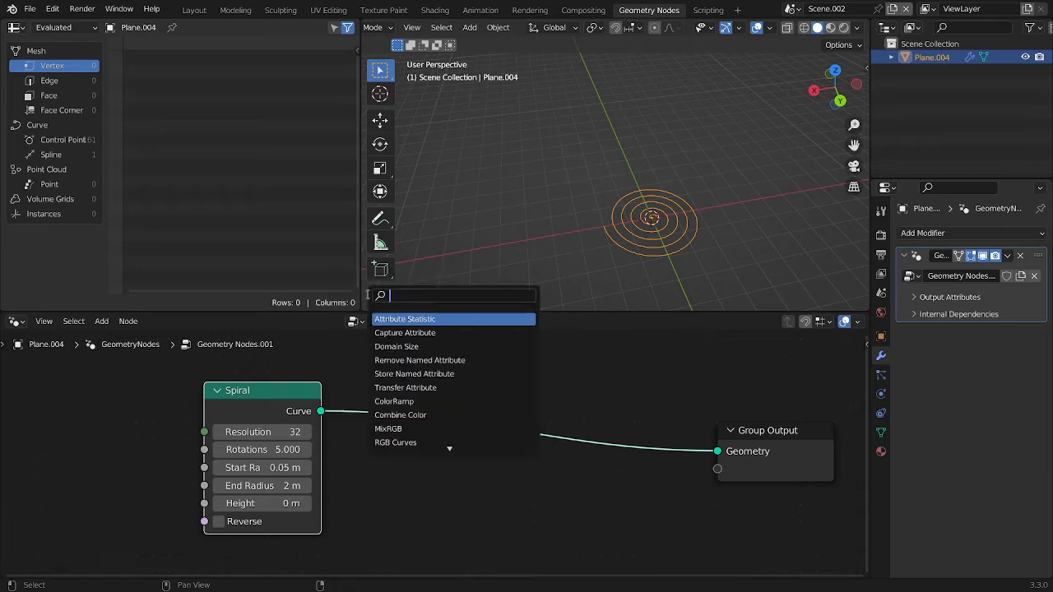
middle_drag(679, 383, 603, 387)
scroll(610, 239, up, 1)
middle_drag(610, 239, 658, 199)
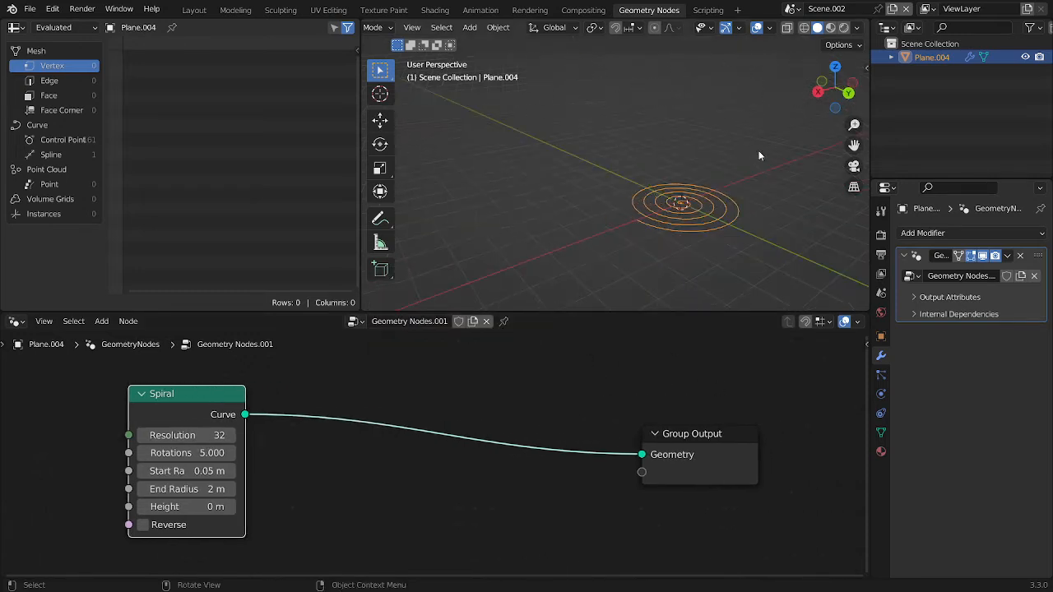
click(759, 153)
shift+middle_drag(734, 221, 642, 223)
scroll(625, 223, up, 4)
click(609, 228)
Insert a Set Position node on the link between the Spiral and Group Output nodes
key(shift+a)
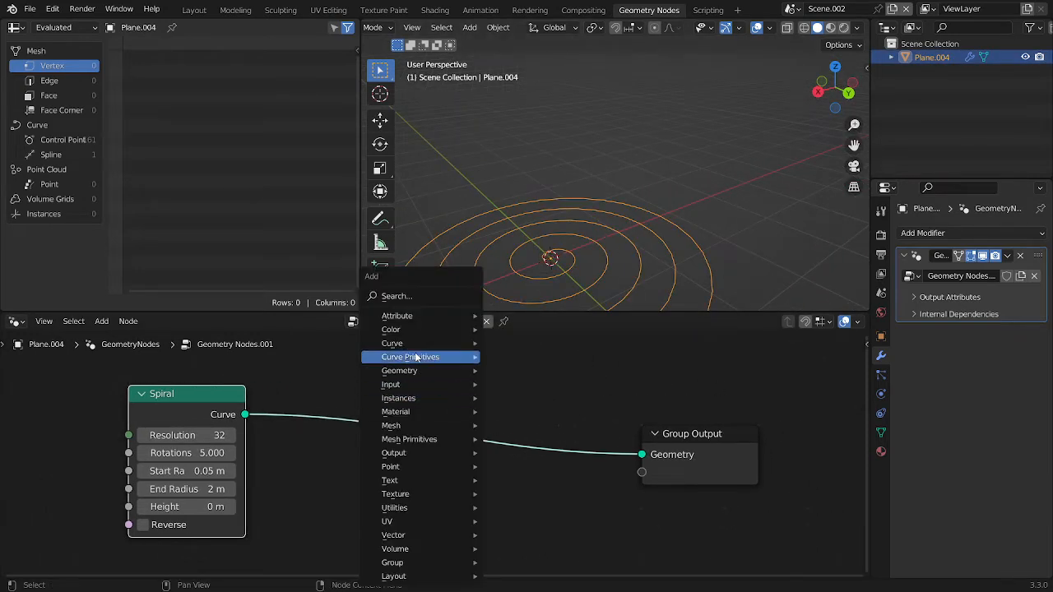
text(set pos)
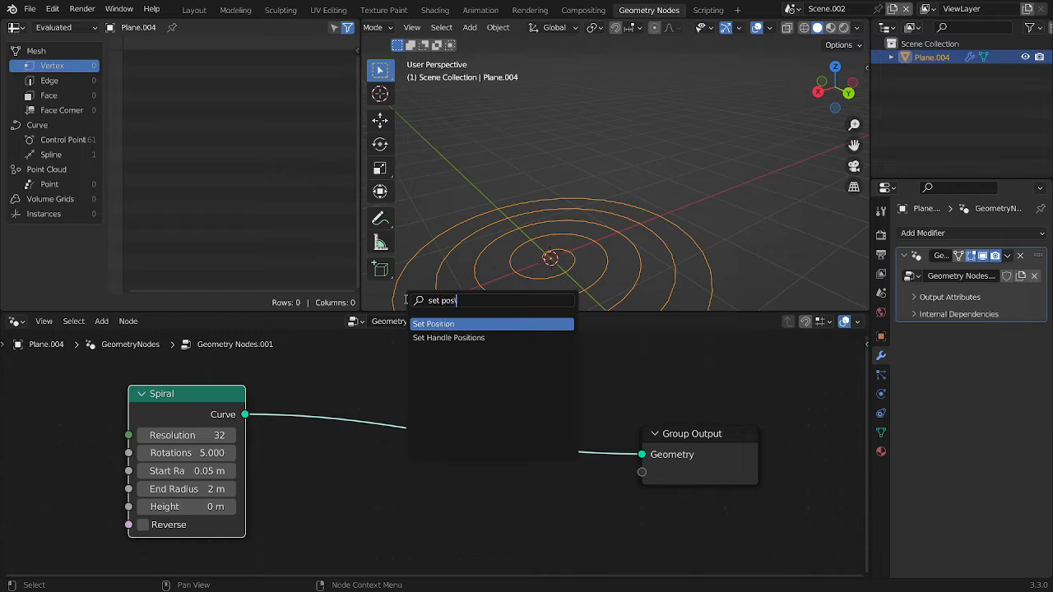
key(Return)
scroll(491, 408, down, 2)
click(714, 370)
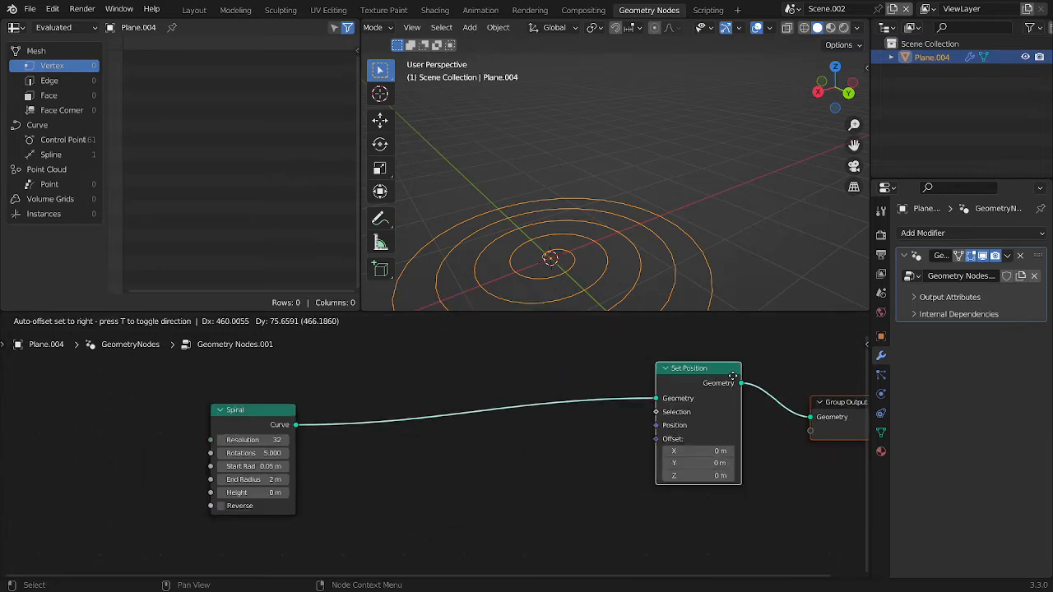
Add a Noise Texture node whose Fac output feeds the Set Position node's Offset
drag(657, 439, 579, 455)
text(noise)
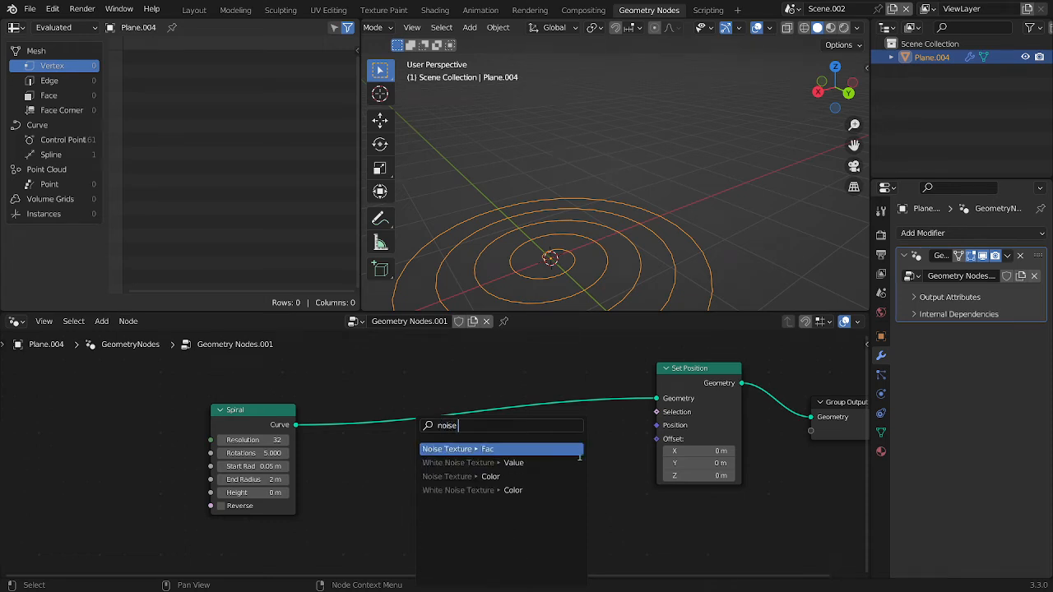
key(Return)
click(429, 510)
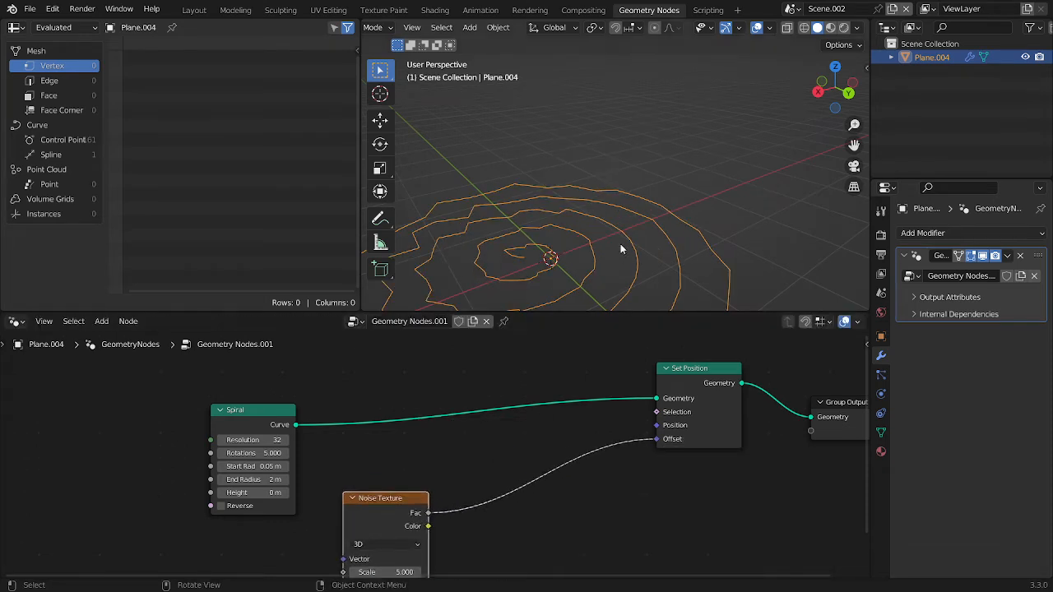
Insert a Vector Math node set to Subtract between the Noise Texture and the Set Position Offset
middle_drag(623, 250, 620, 102)
click(621, 108)
middle_drag(616, 148, 618, 218)
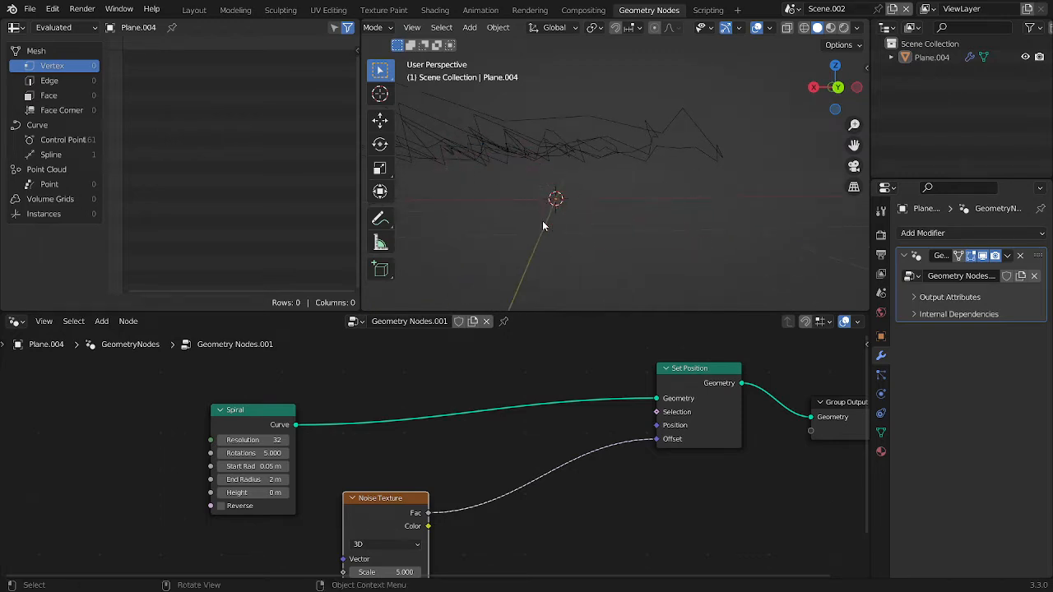
key(shift+a)
text(vec)
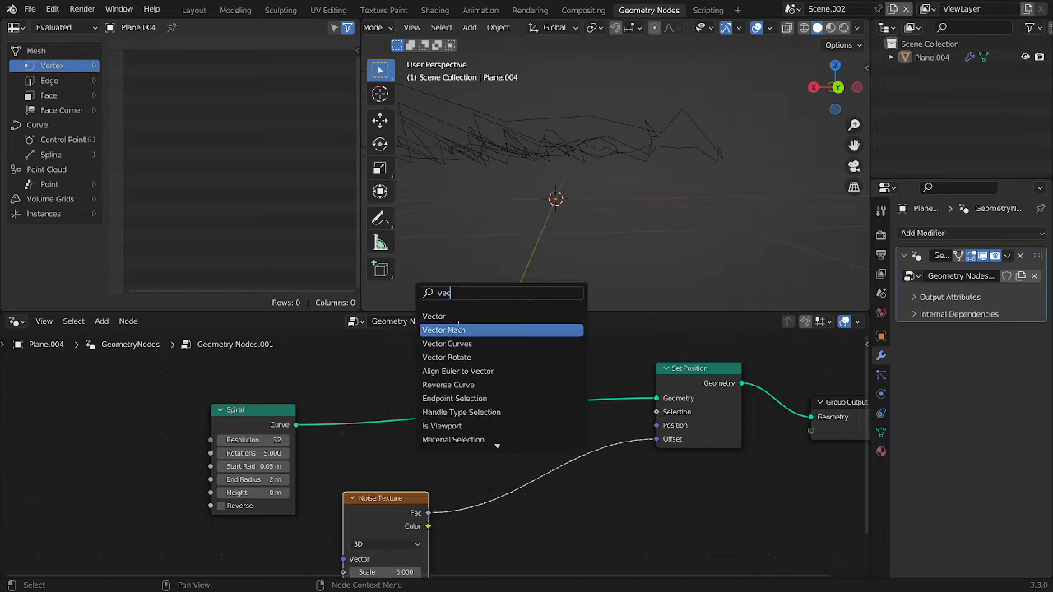
click(458, 328)
click(549, 467)
click(550, 468)
click(548, 481)
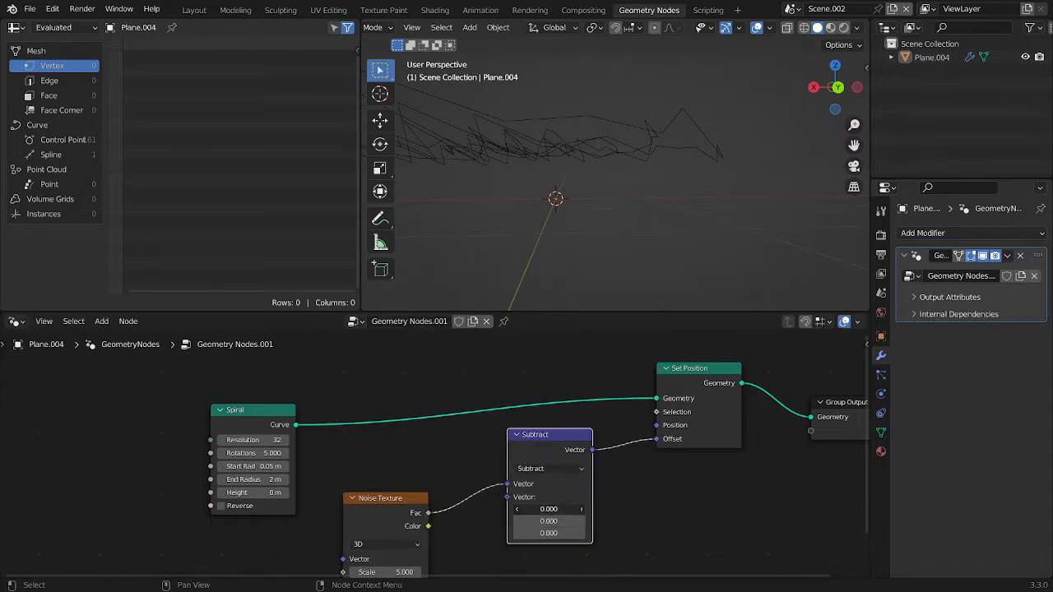
Set all three components of the Subtract node's second vector to 0.5
drag(536, 508, 539, 533)
click(535, 509)
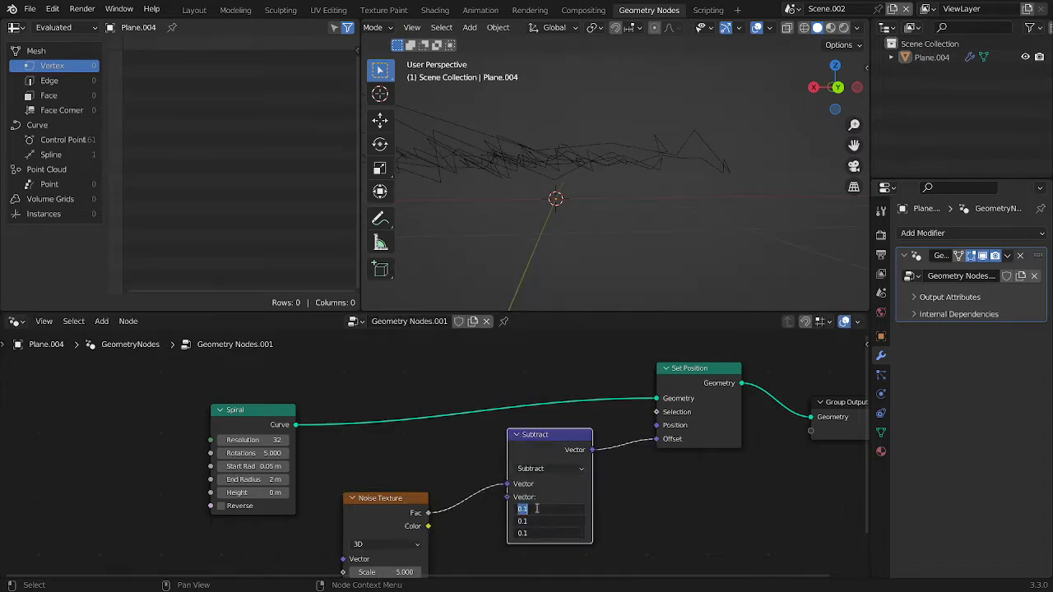
text(.5)
key(Return)
Duplicate the Subtract node onto the link to Set Position and change the copy's operation to Multiply
scroll(482, 258, down, 4)
middle_drag(497, 181, 638, 101)
click(598, 209)
scroll(638, 100, up, 4)
click(638, 101)
middle_drag(619, 188, 506, 203)
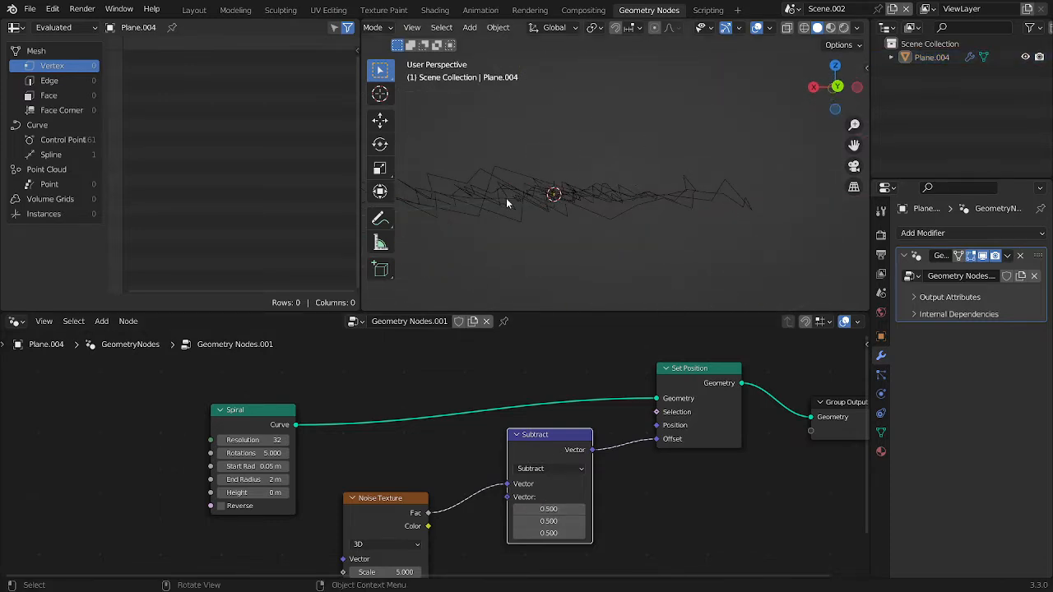
key(shift+d)
click(669, 460)
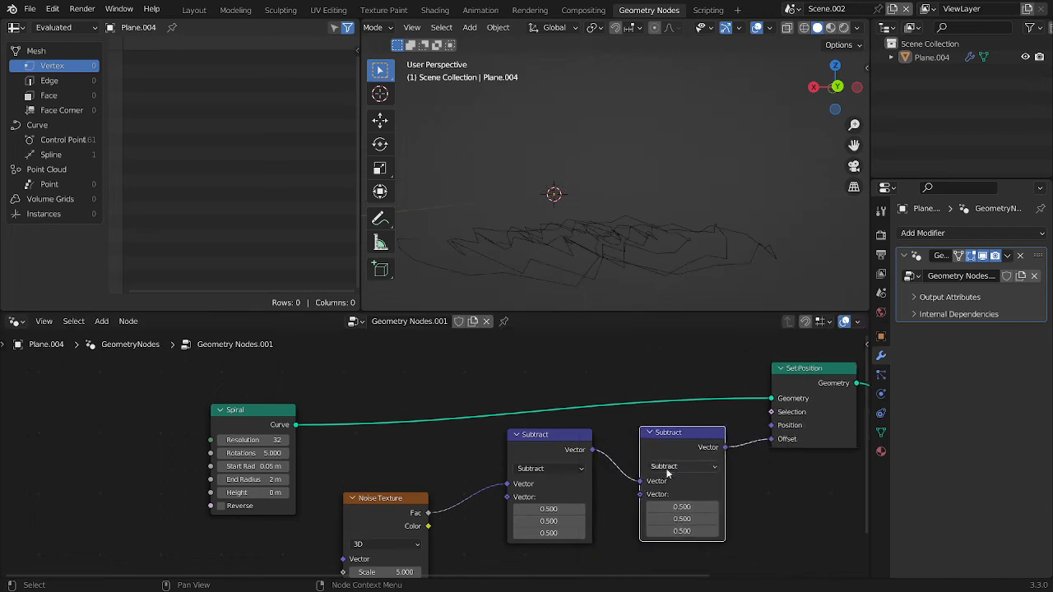
click(669, 466)
click(670, 473)
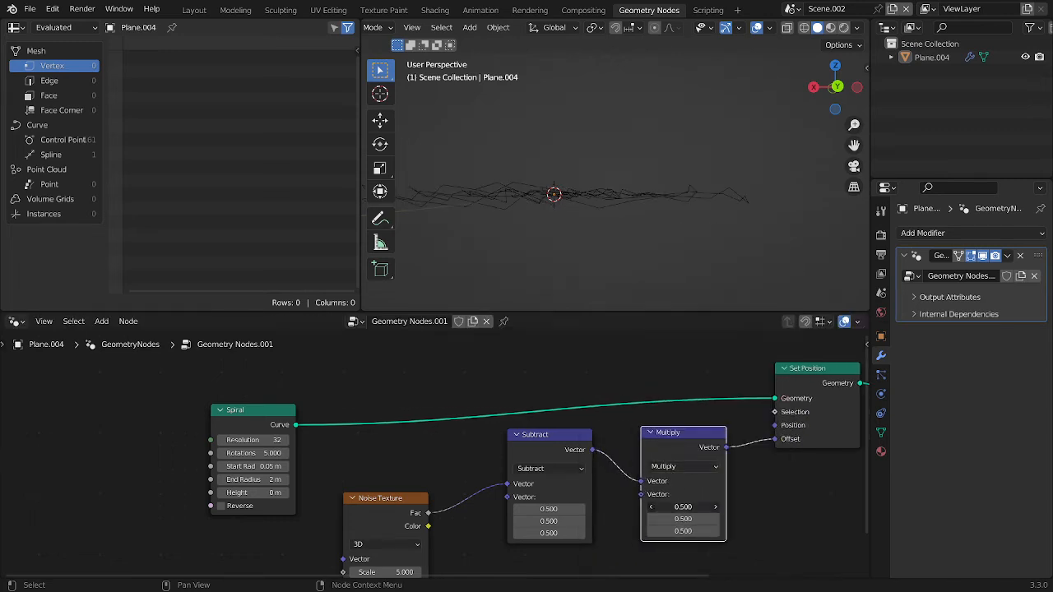
Set the Multiply node's vector to 1, 1, 0 to remove the vertical displacement
mouse_move(691, 507)
mouse_down()
mouse_move(669, 520)
mouse_move(692, 518)
mouse_up()
text(1)
key(Return)
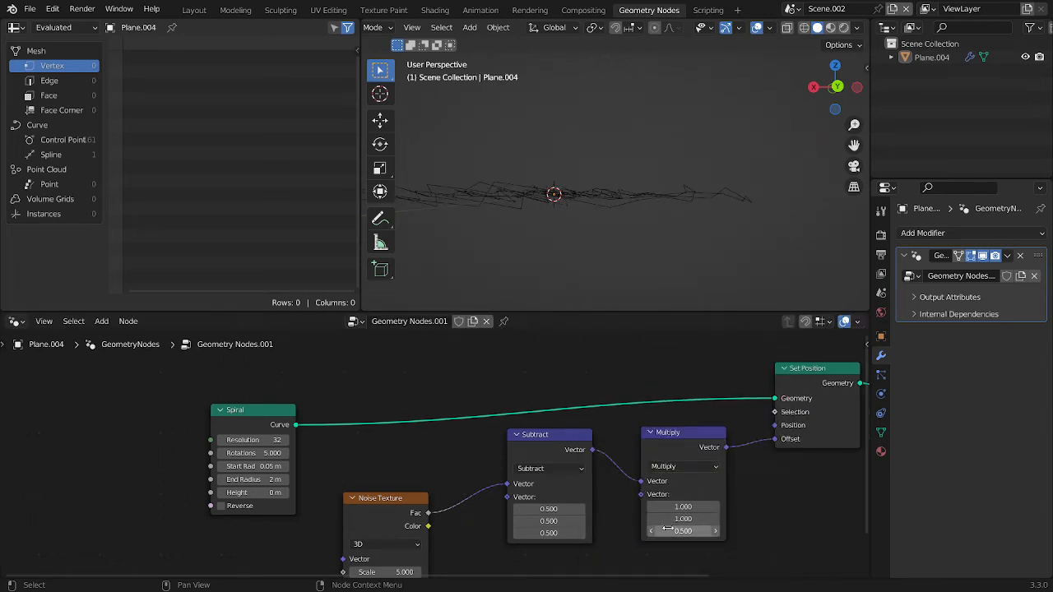
text(0)
key(Return)
Reselect the distorted spiral and move the Subtract and Multiply nodes closer to the Noise Texture node
middle_drag(599, 201, 589, 208)
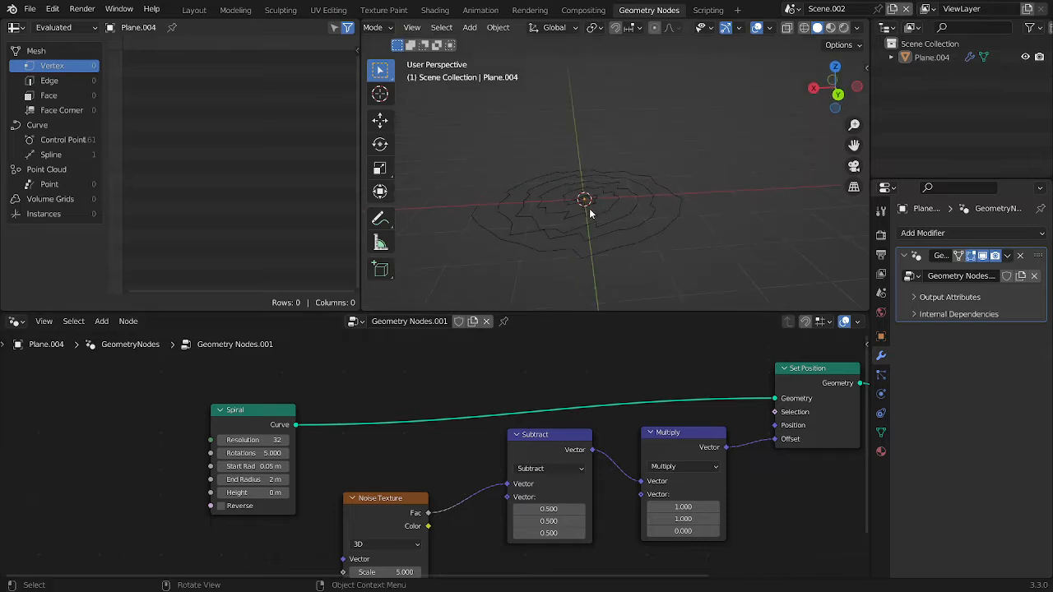
click(589, 208)
drag(771, 549, 568, 504)
drag(684, 457, 647, 479)
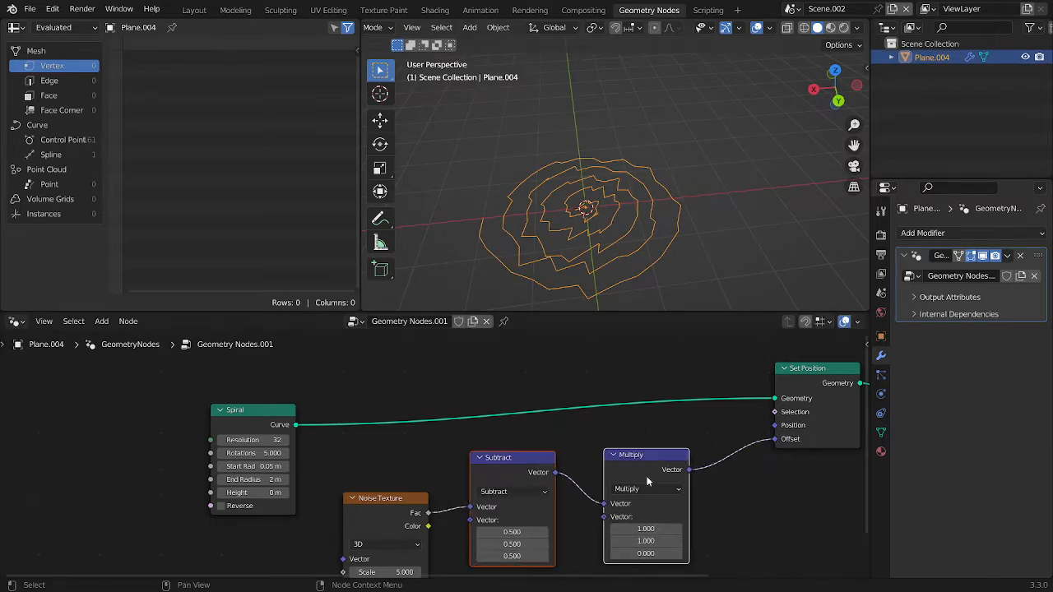
Duplicate the Multiply node onto the link before Set Position and change the copy's operation to Scale
click(656, 470)
key(shift+d)
click(735, 454)
drag(735, 454, 792, 454)
click(773, 474)
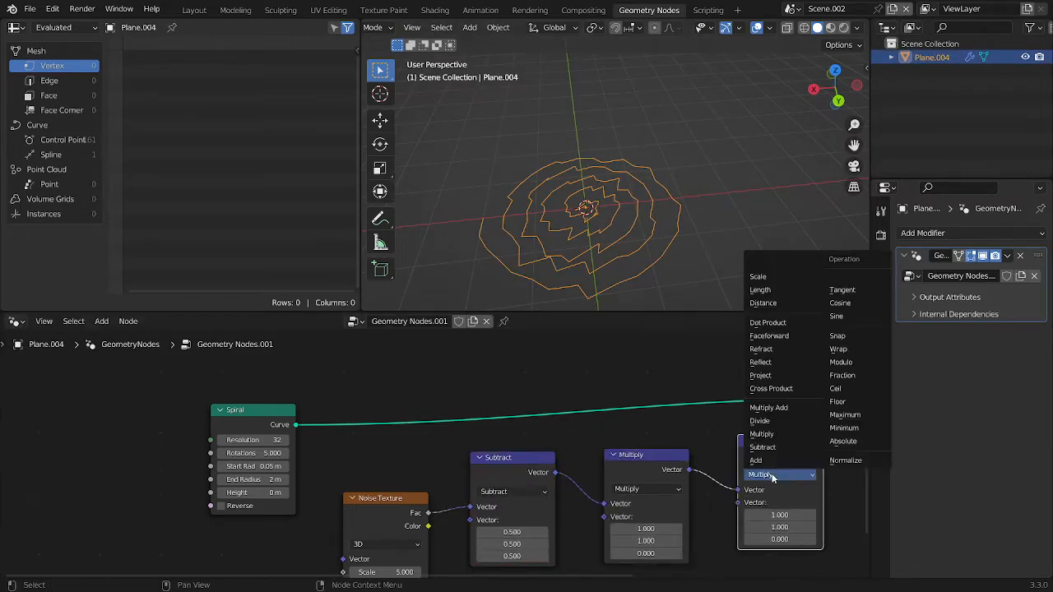
click(761, 276)
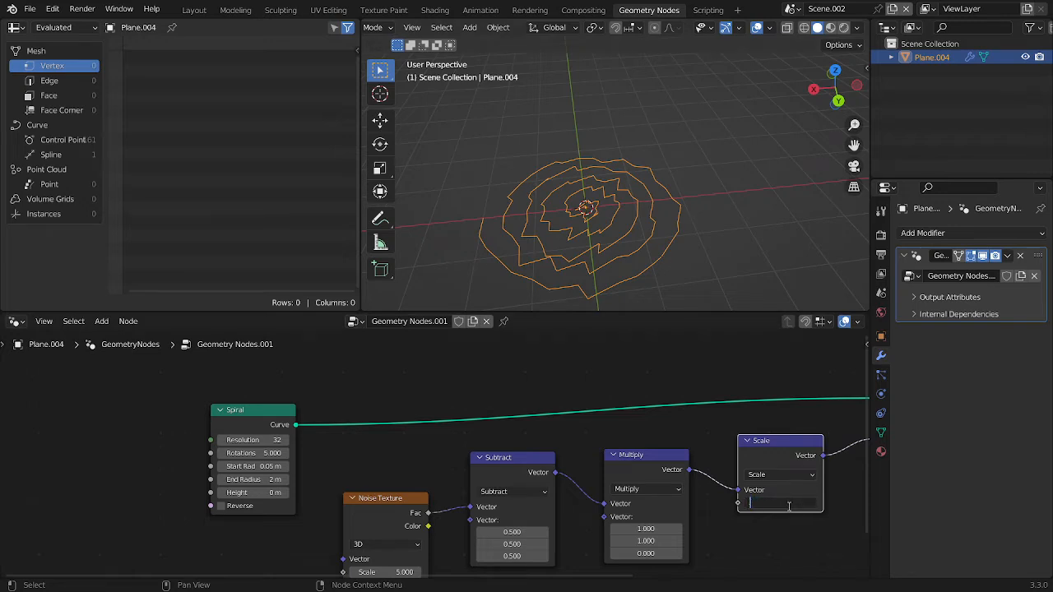
Set the Scale node's factor to 0.2 to soften the noise distortion of the spiral
text(0.2)
key(Return)
click(761, 60)
middle_drag(658, 276, 704, 288)
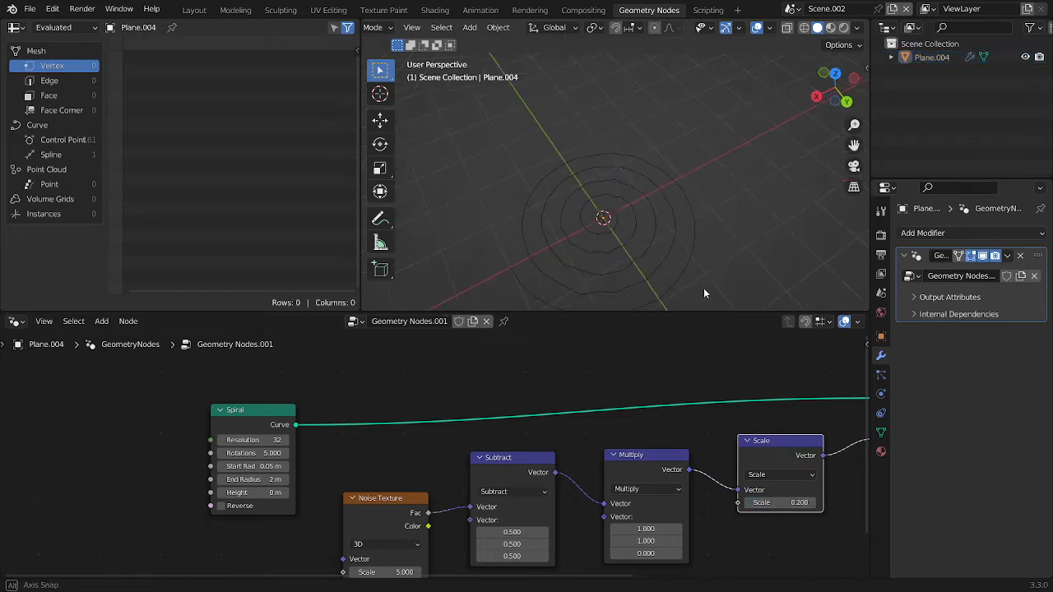
scroll(736, 459, down, 4)
middle_drag(739, 459, 721, 449)
click(677, 178)
middle_drag(677, 178, 698, 147)
scroll(766, 470, down, 1)
Move the Group Output node farther from Set Position to make room for another node
middle_drag(766, 473, 607, 505)
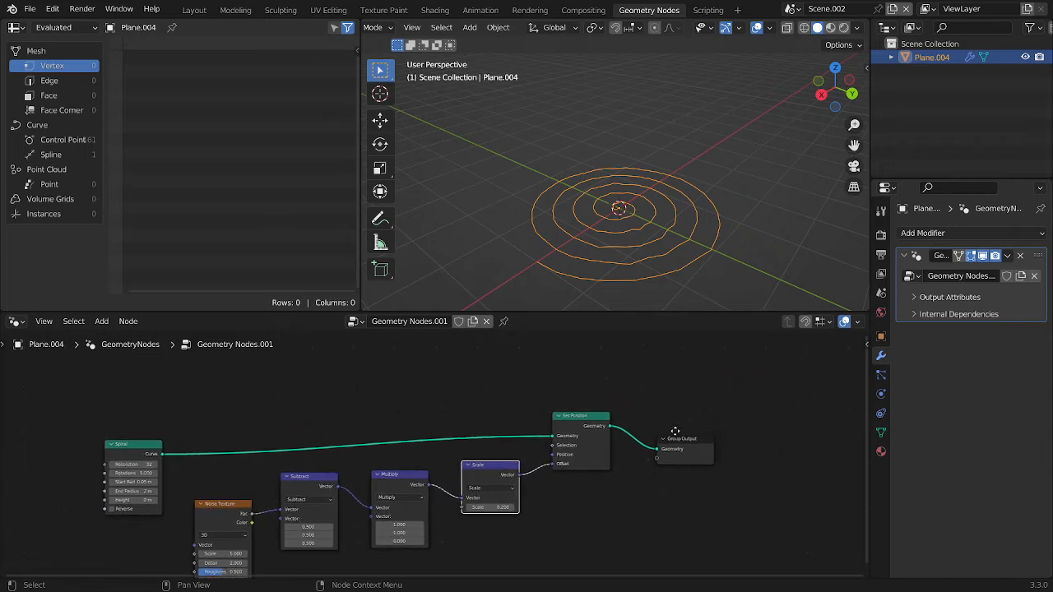
middle_drag(674, 433, 567, 442)
drag(577, 405, 611, 487)
key(g)
click(703, 462)
Insert a Transform node on the link between Set Position and Group Output
scroll(691, 460, up, 2)
key(shift+a)
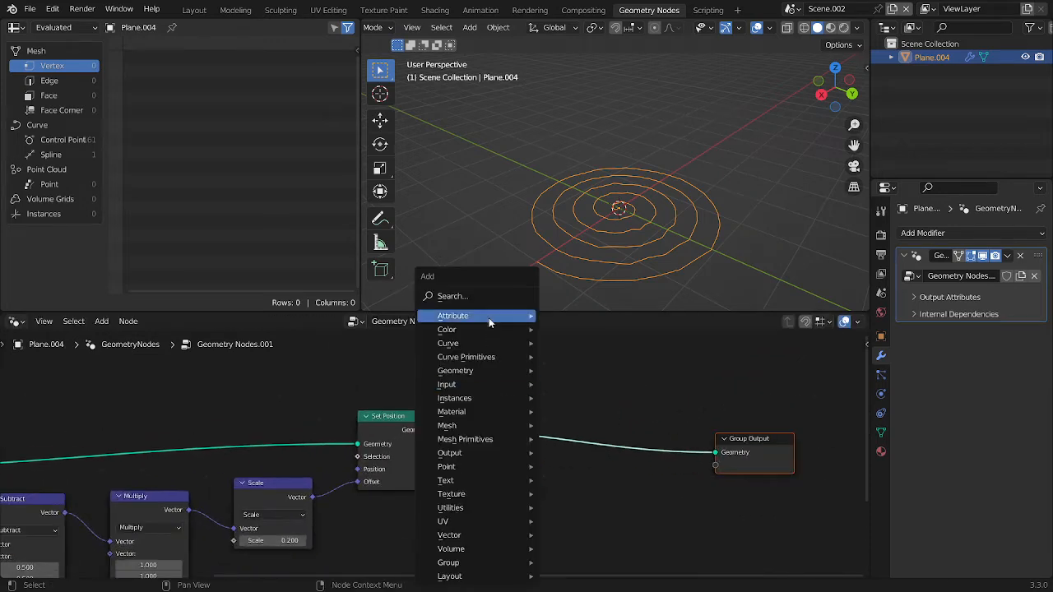
click(484, 298)
text(tra)
key(Return)
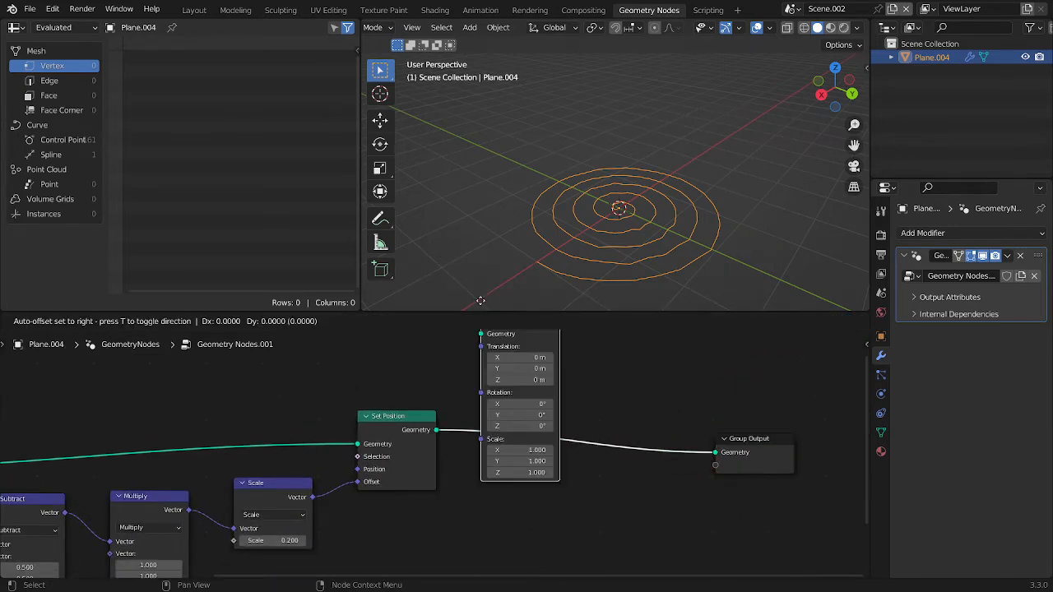
click(498, 377)
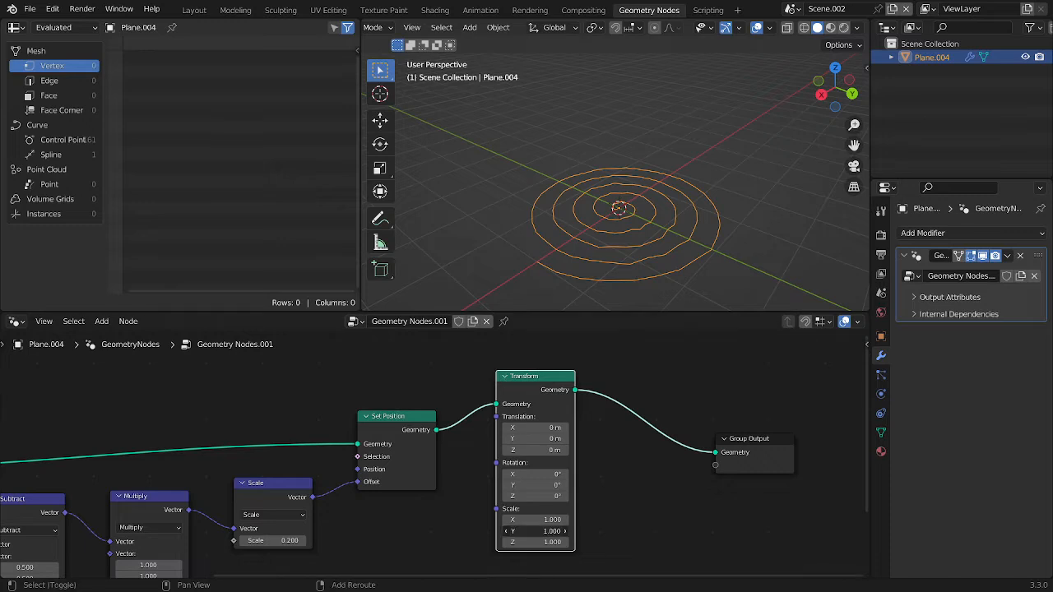
Set the Transform node's scale to 0.970 in X and 0.910 in Y
mouse_move(535, 532)
mouse_down()
mouse_move(564, 532)
mouse_move(528, 531)
mouse_move(529, 520)
mouse_move(545, 521)
mouse_move(525, 532)
mouse_up()
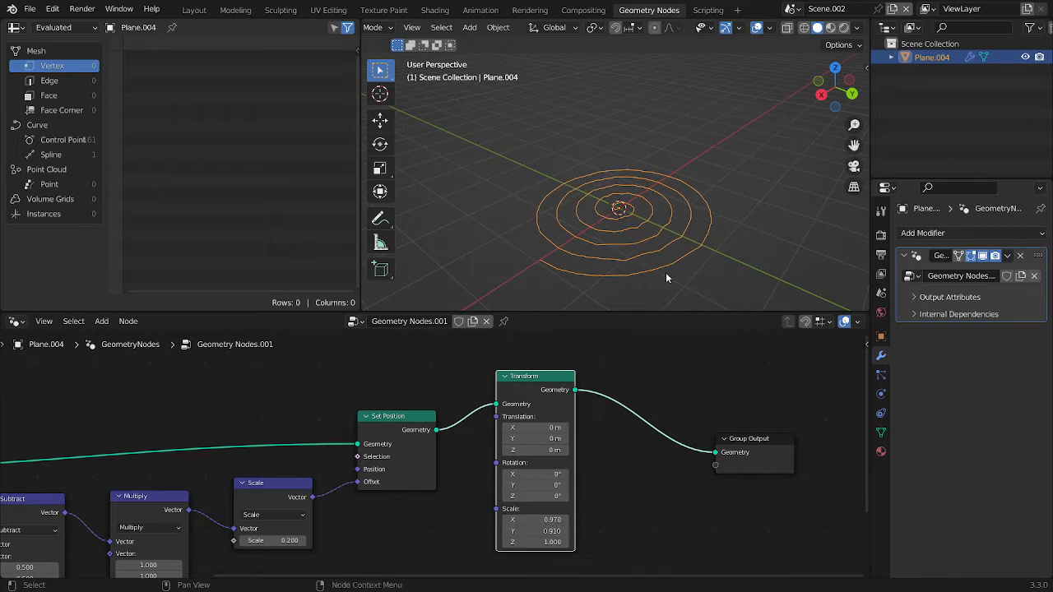
middle_drag(667, 274, 708, 210)
click(785, 203)
click(708, 211)
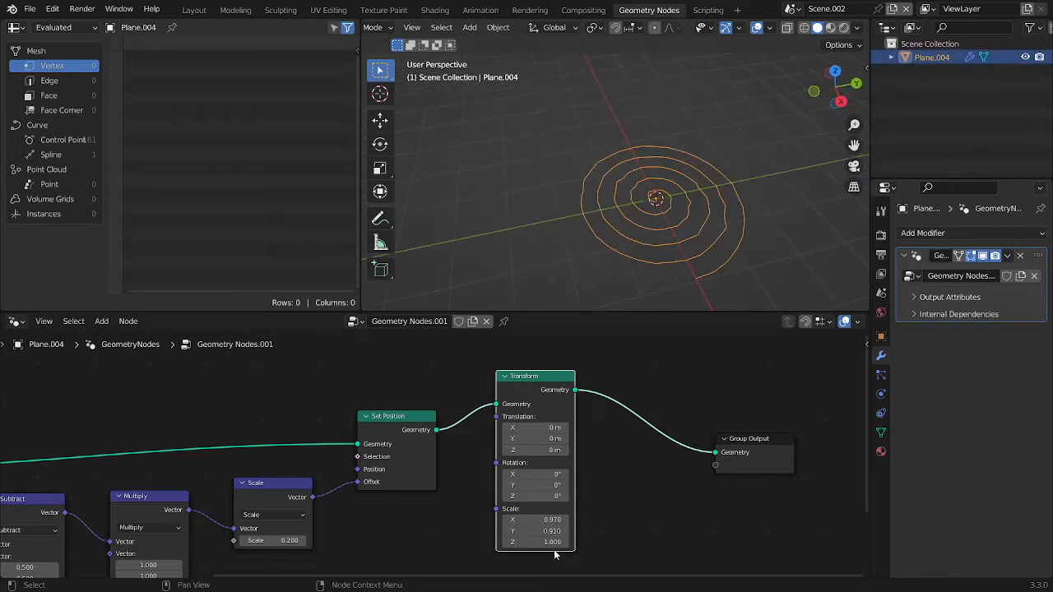
Move Group Output farther away and insert an Extrude Mesh node after the Transform node
scroll(652, 478, down, 3)
drag(610, 450, 812, 454)
key(shift+a)
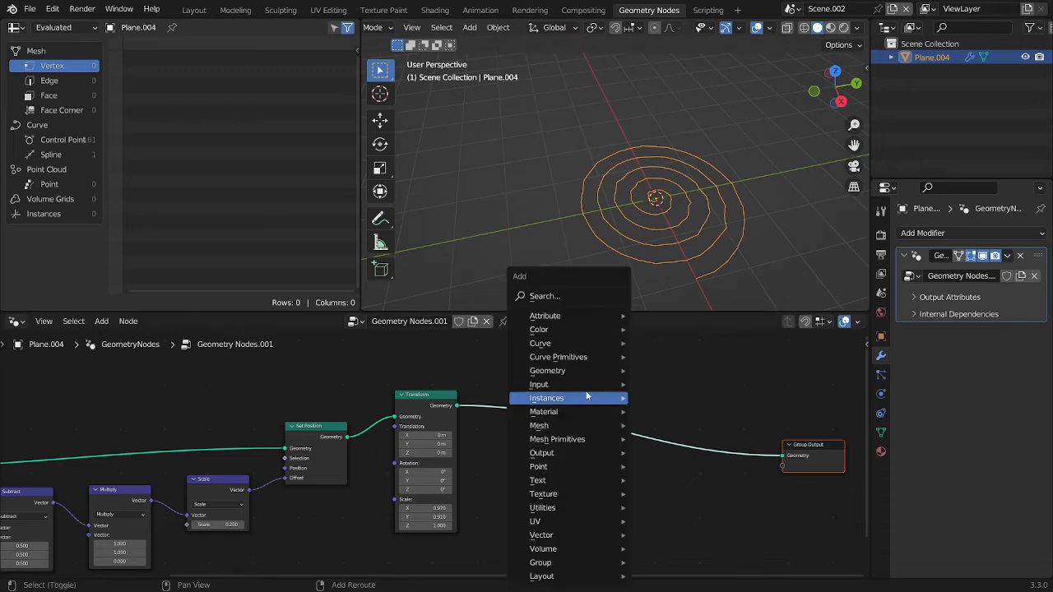
click(544, 296)
text(ex)
key(Return)
click(521, 452)
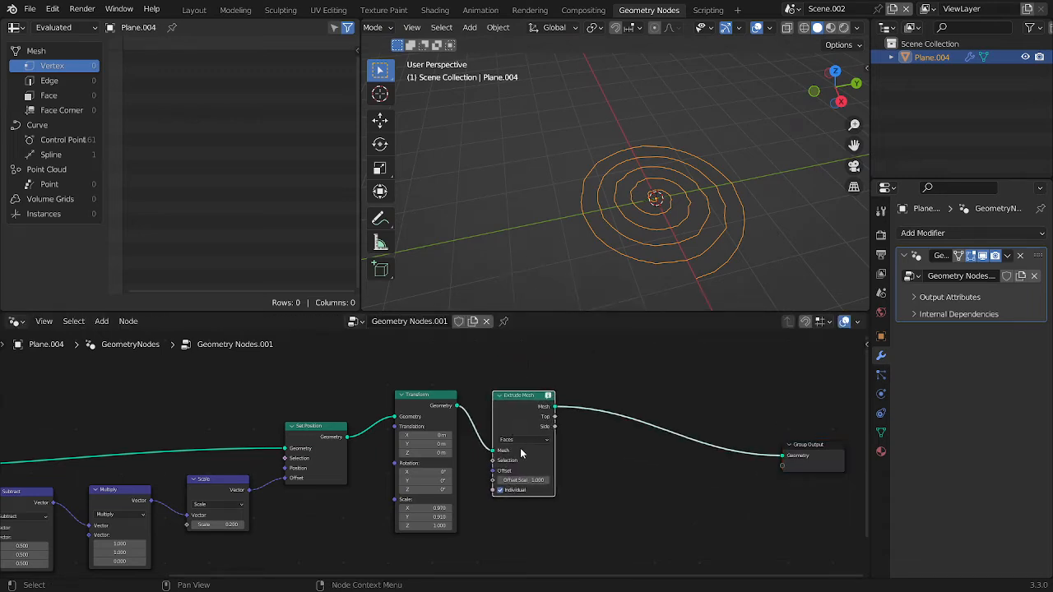
Set the Extrude Mesh node to Edges and move it farther from the Transform node
scroll(521, 453, up, 1)
click(535, 436)
click(531, 449)
key(g)
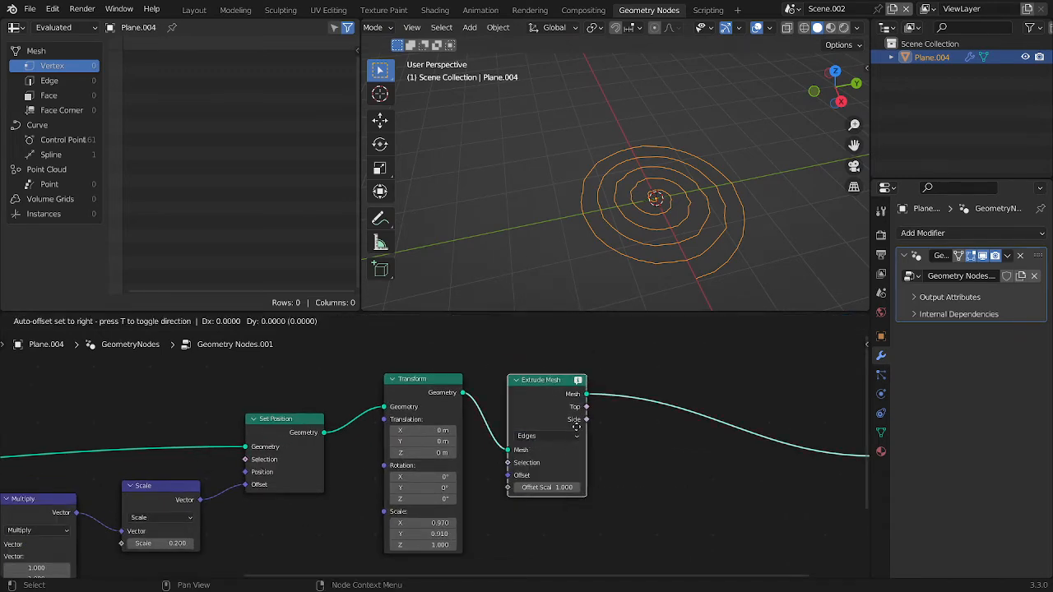
click(745, 404)
middle_drag(745, 404, 610, 428)
scroll(620, 387, up, 2)
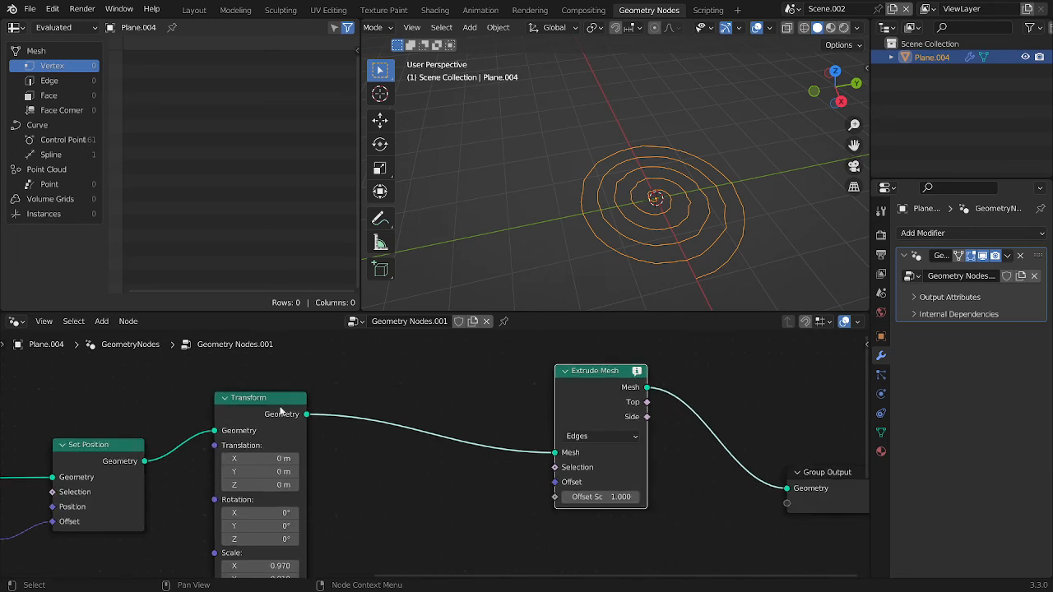
Insert a Curve to Mesh node on the link between Transform and Extrude Mesh
key(shift+a)
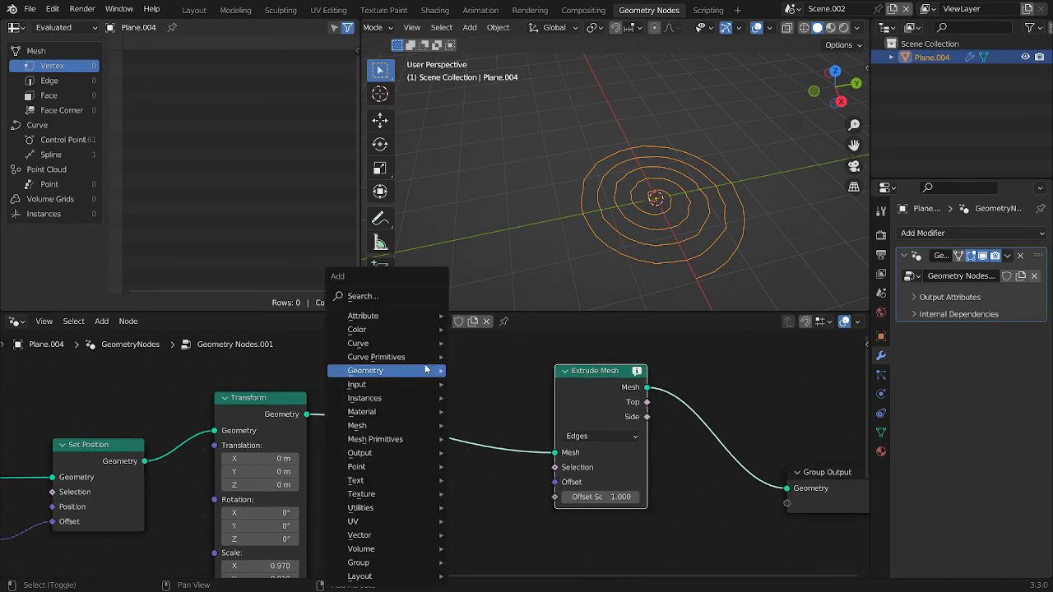
text(curv)
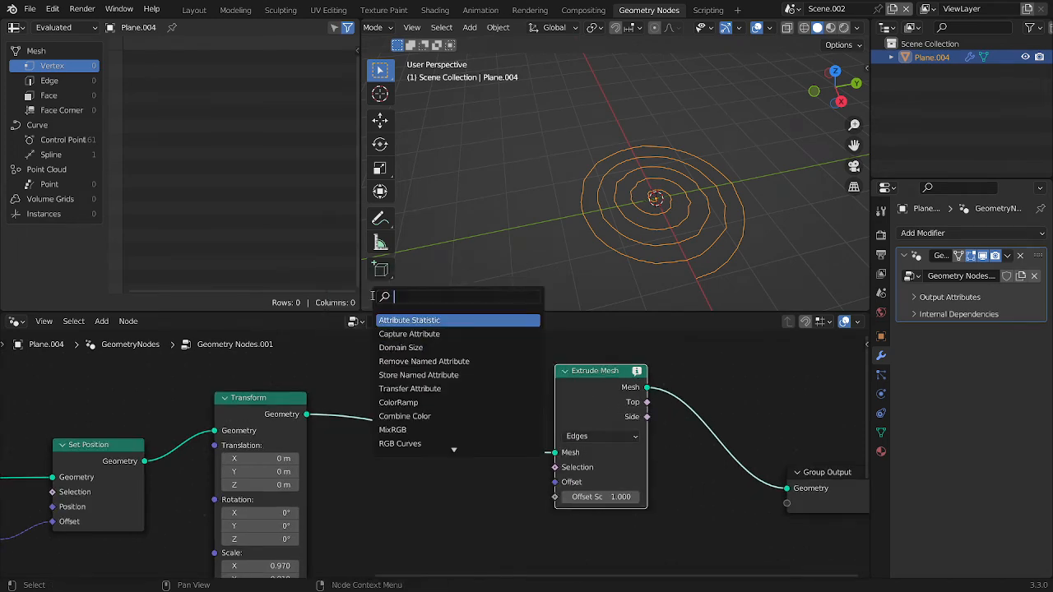
text(e to)
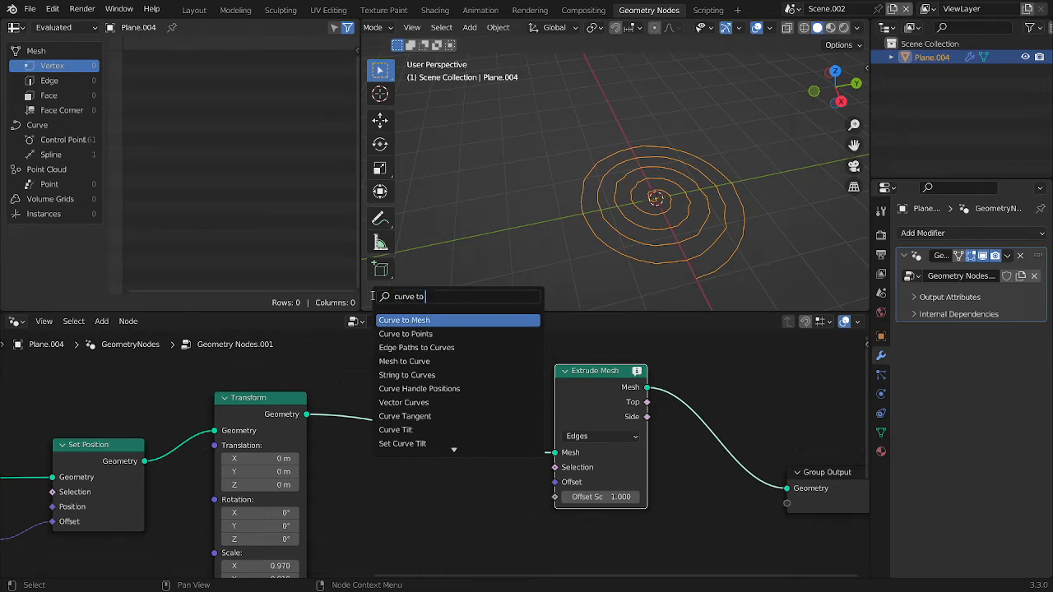
key(Return)
click(473, 506)
drag(474, 506, 479, 442)
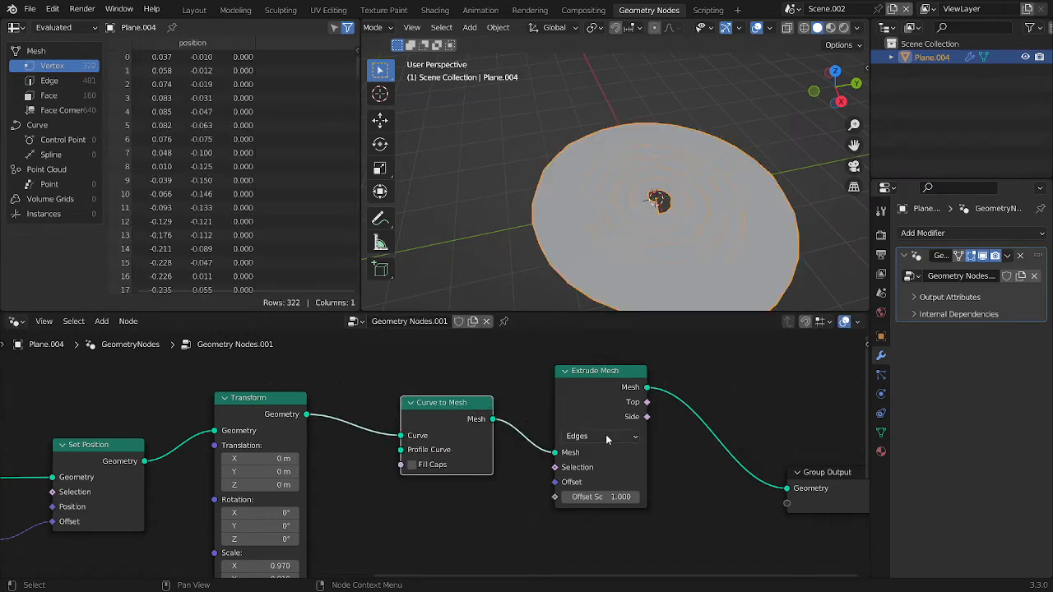
Move the Extrude Mesh and Group Output nodes together farther from the Curve to Mesh node
middle_drag(635, 472, 502, 444)
scroll(500, 436, up, 4)
scroll(691, 342, down, 4)
middle_drag(675, 196, 672, 145)
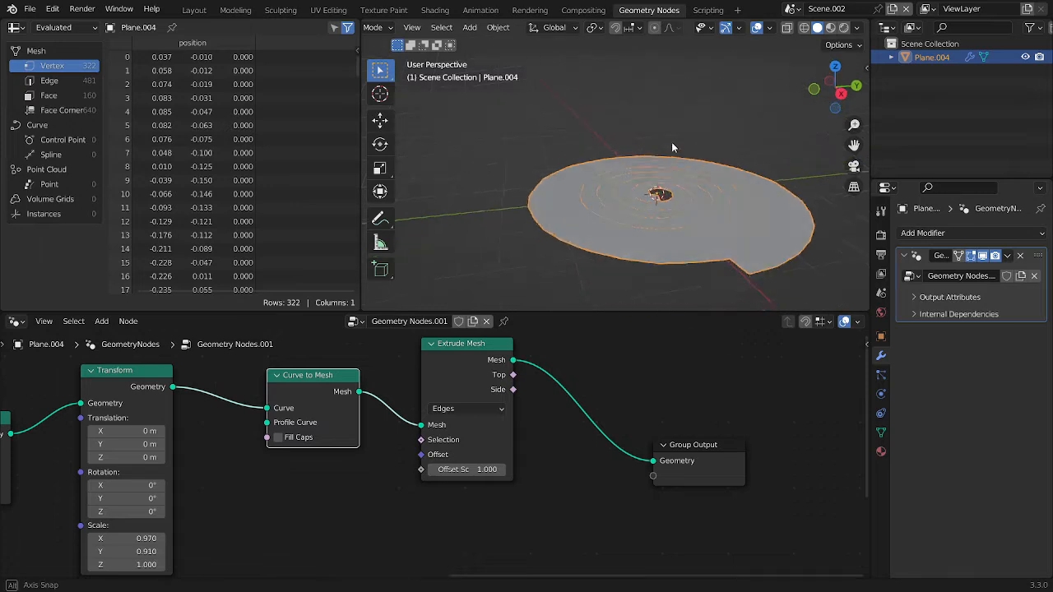
scroll(683, 156, down, 3)
scroll(702, 175, up, 3)
drag(781, 529, 506, 409)
key(g)
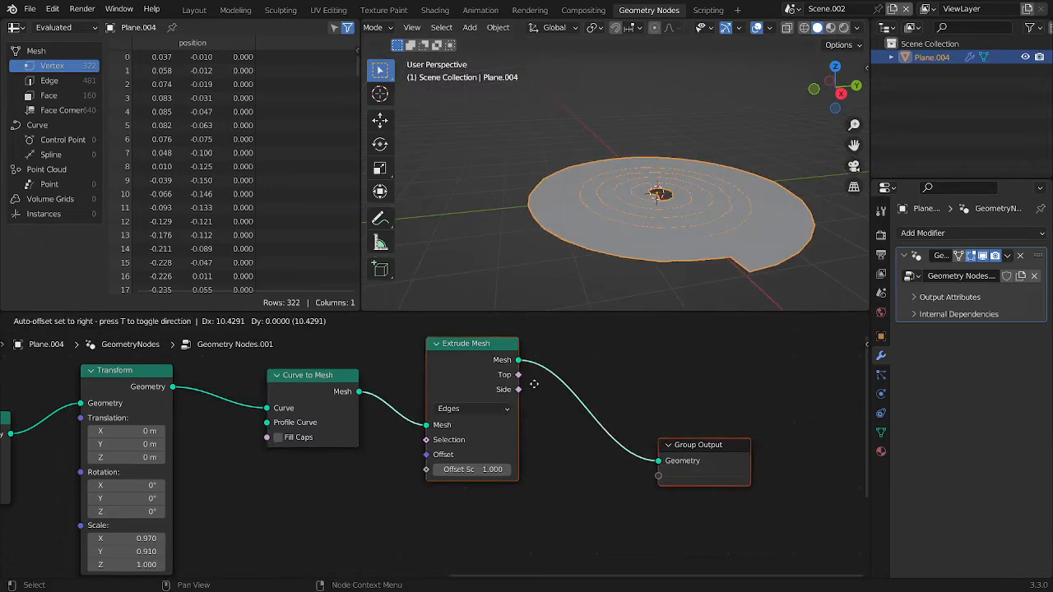
click(767, 331)
Connect a new Combine XYZ node to the Offset input of Extrude Mesh
scroll(701, 406, up, 3)
drag(732, 390, 676, 415)
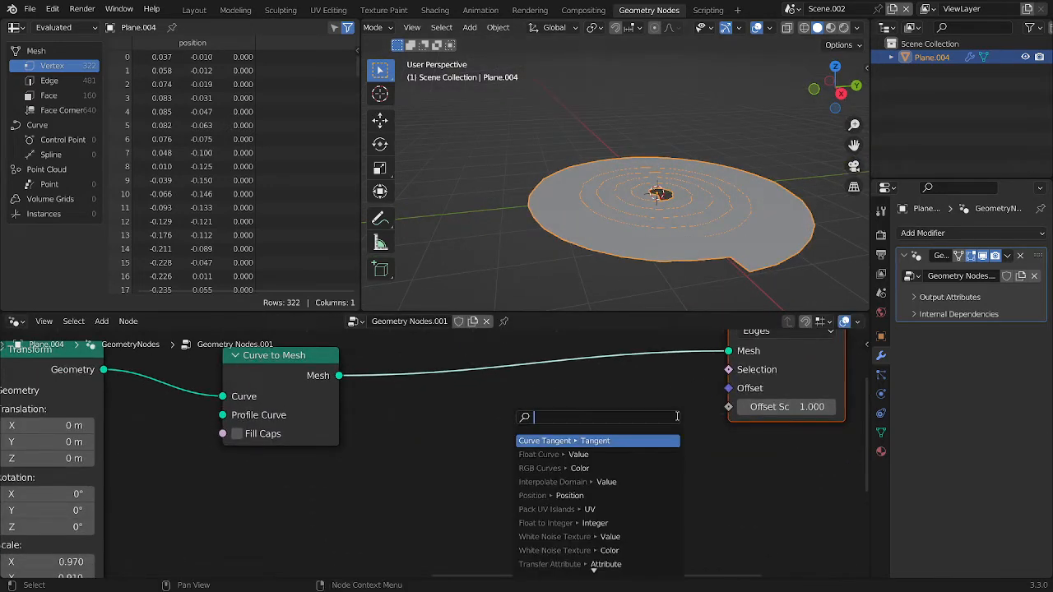
text(combine)
key(Return)
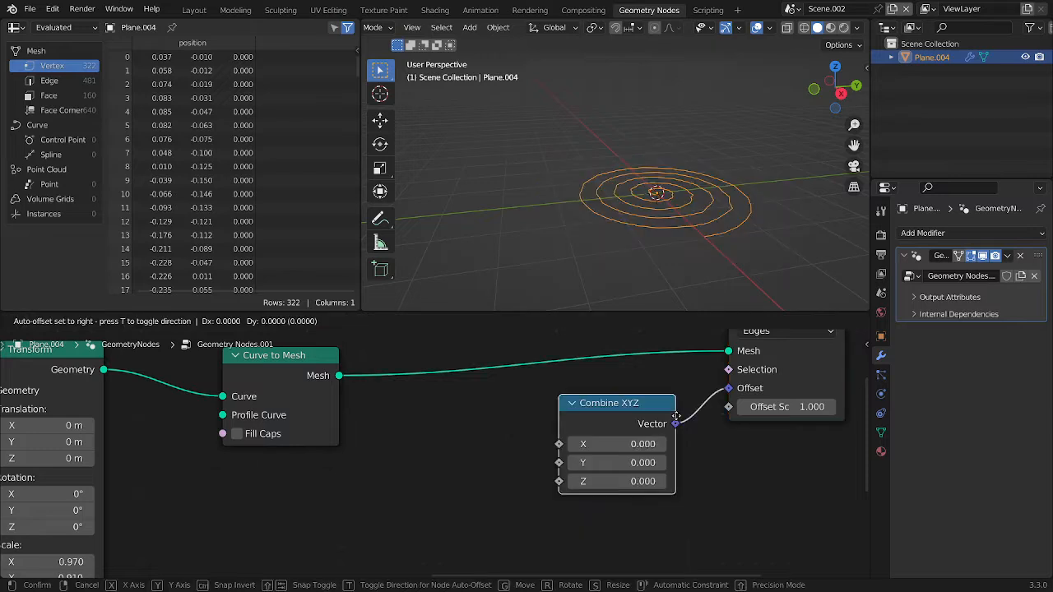
click(589, 417)
Set the Combine XYZ node's Z value to 1.5 to extrude the spiral upward
mouse_move(533, 475)
mouse_down()
mouse_move(576, 474)
mouse_move(532, 470)
mouse_up()
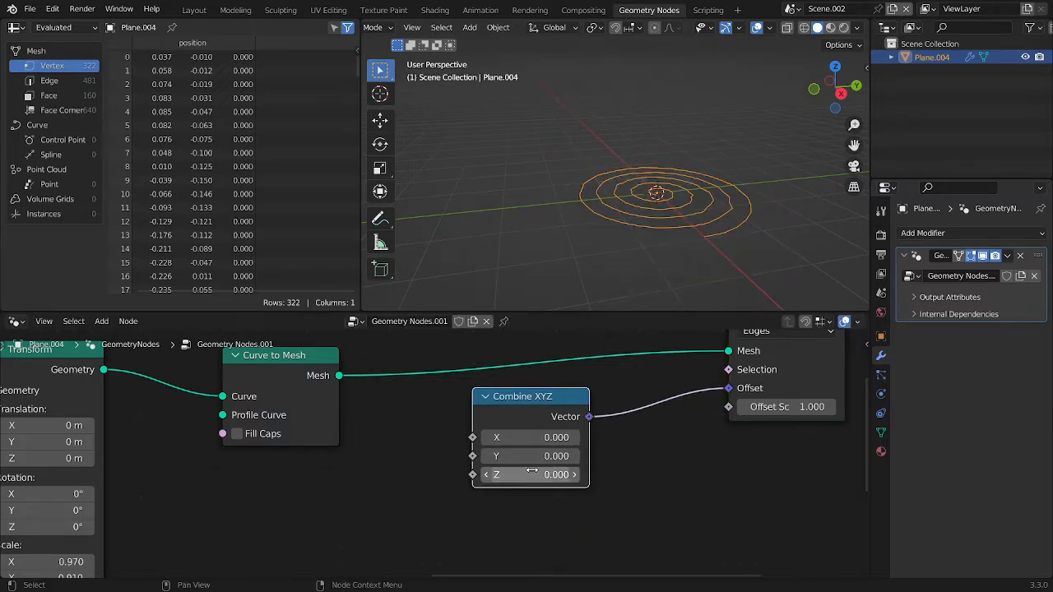
click(533, 470)
text(1.5)
key(Return)
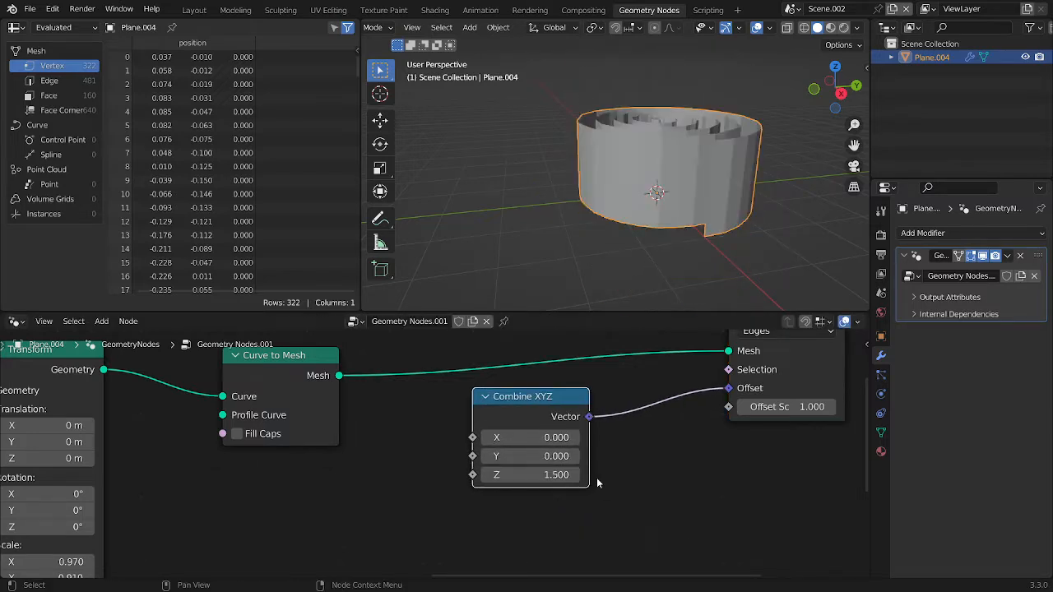
Duplicate the Extrude Mesh node onto the link before Group Output and set the copy to Faces
scroll(623, 468, down, 2)
middle_drag(692, 409, 527, 413)
key(shift+a)
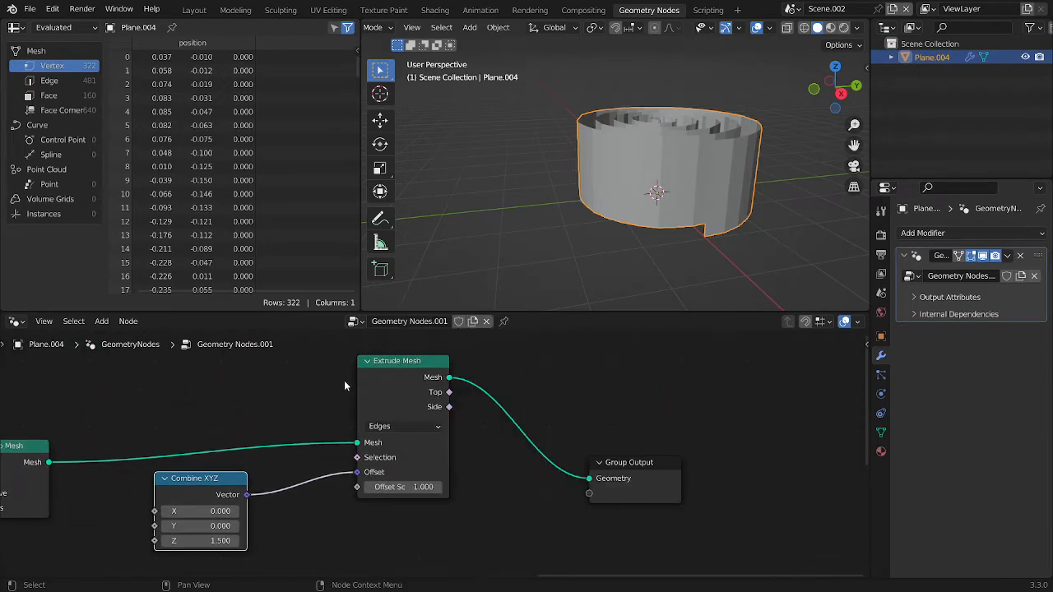
click(381, 380)
key(shift+d)
click(476, 381)
click(565, 426)
click(566, 487)
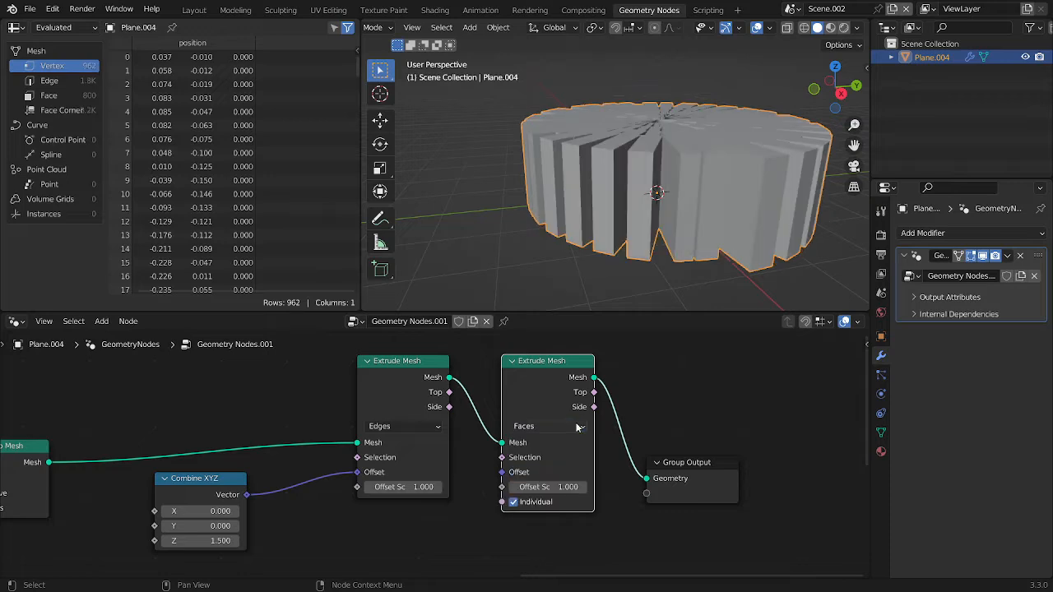
Turn off Individual on the second Extrude Mesh node and set its Offset Scale to 0.3
middle_drag(623, 260, 634, 291)
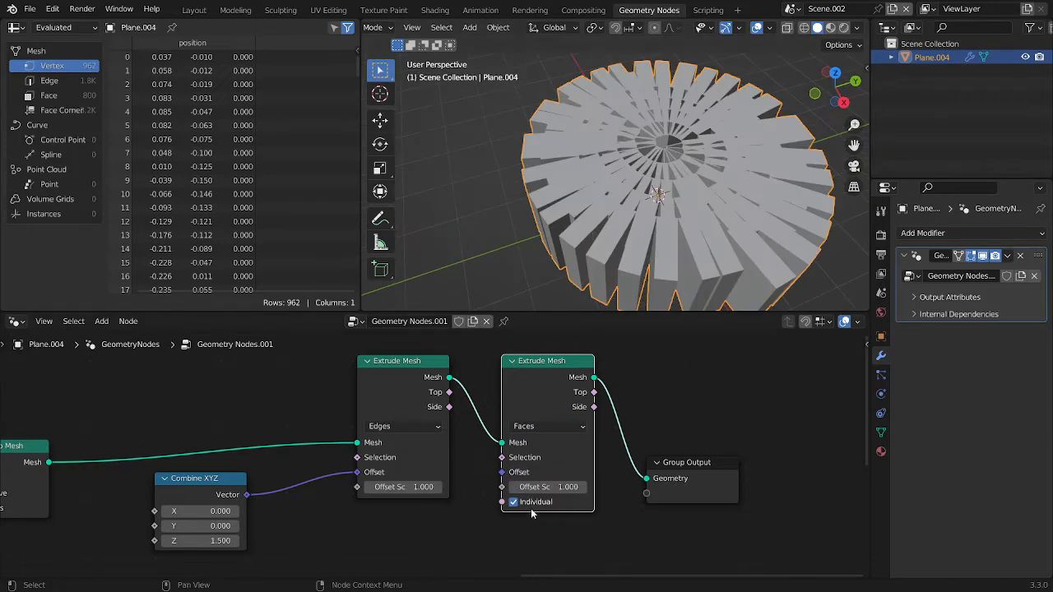
click(530, 504)
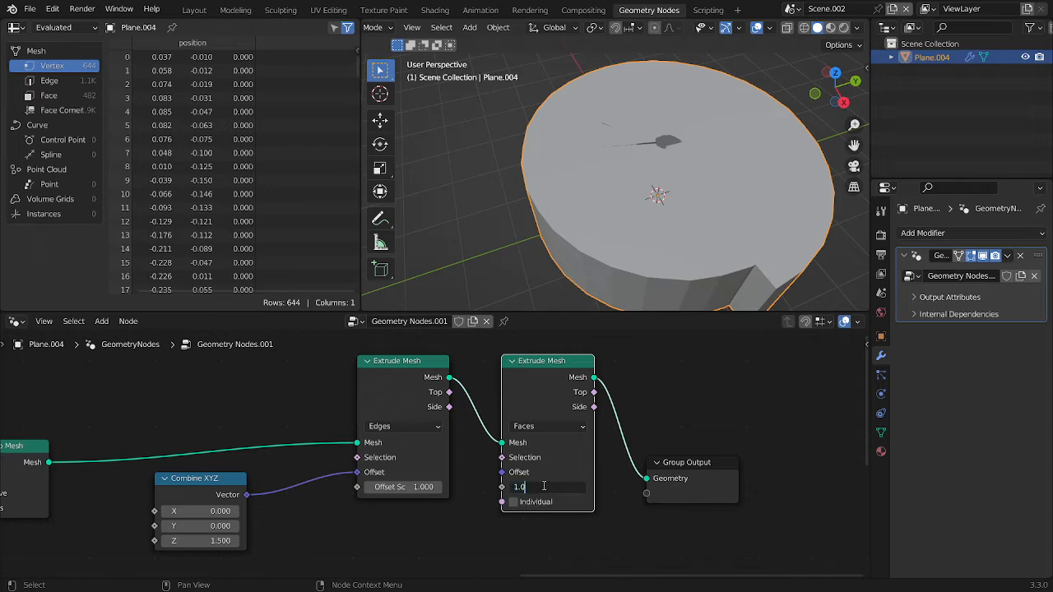
text(0.3)
key(Return)
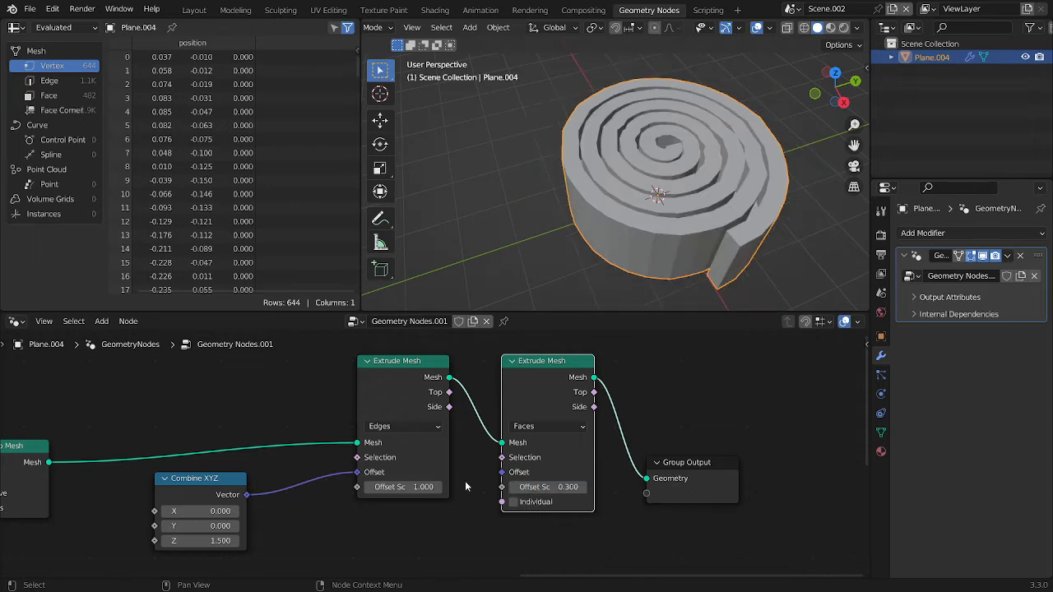
Apply the Geometry Nodes modifier to the roll and switch to the Layout workspace
scroll(450, 462, down, 2)
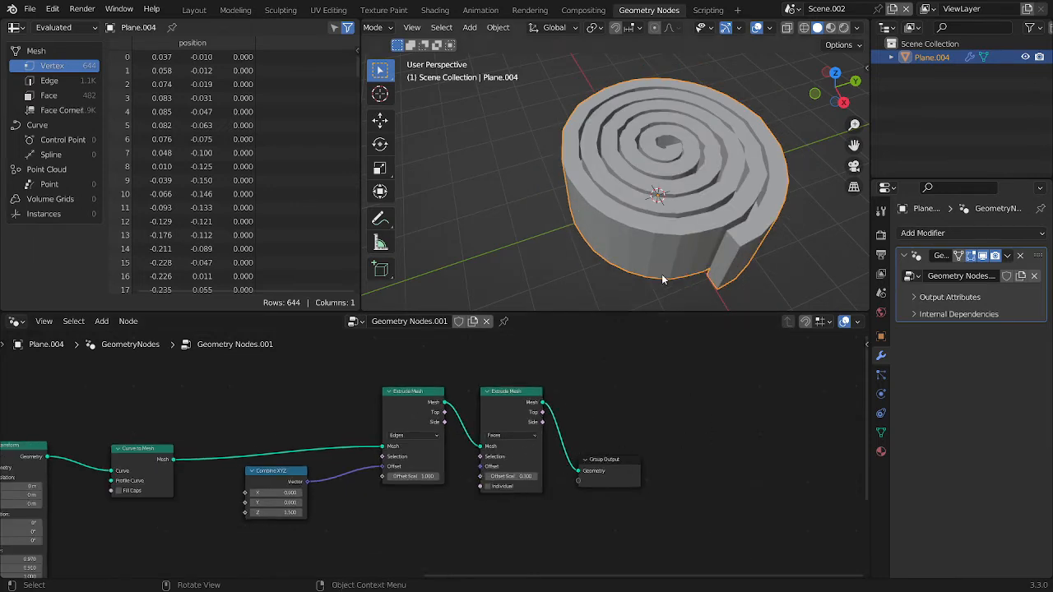
scroll(663, 280, down, 5)
middle_drag(663, 278, 706, 205)
scroll(715, 172, up, 4)
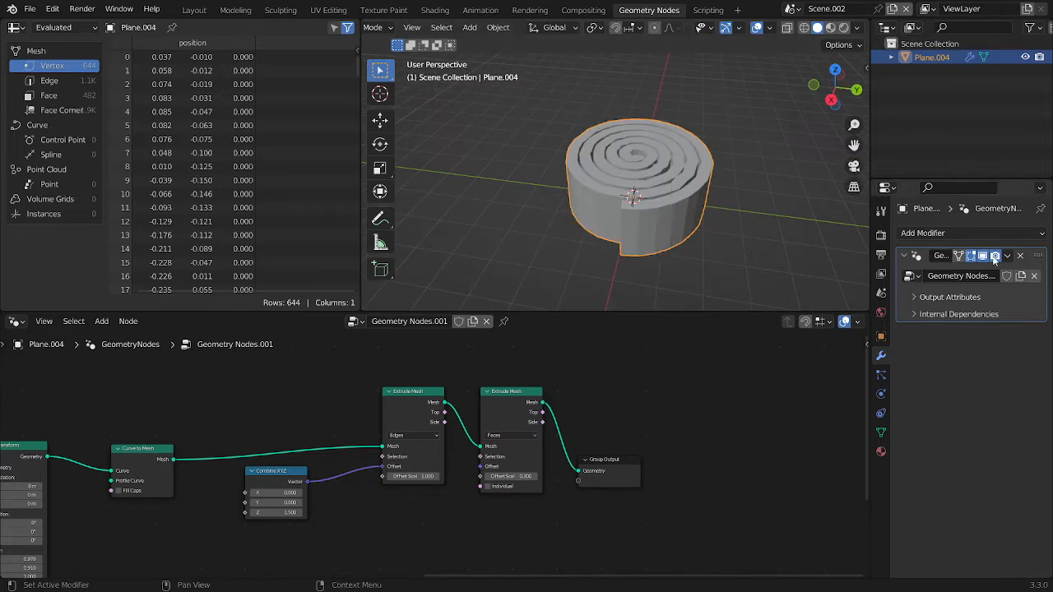
key(ctrl+a)
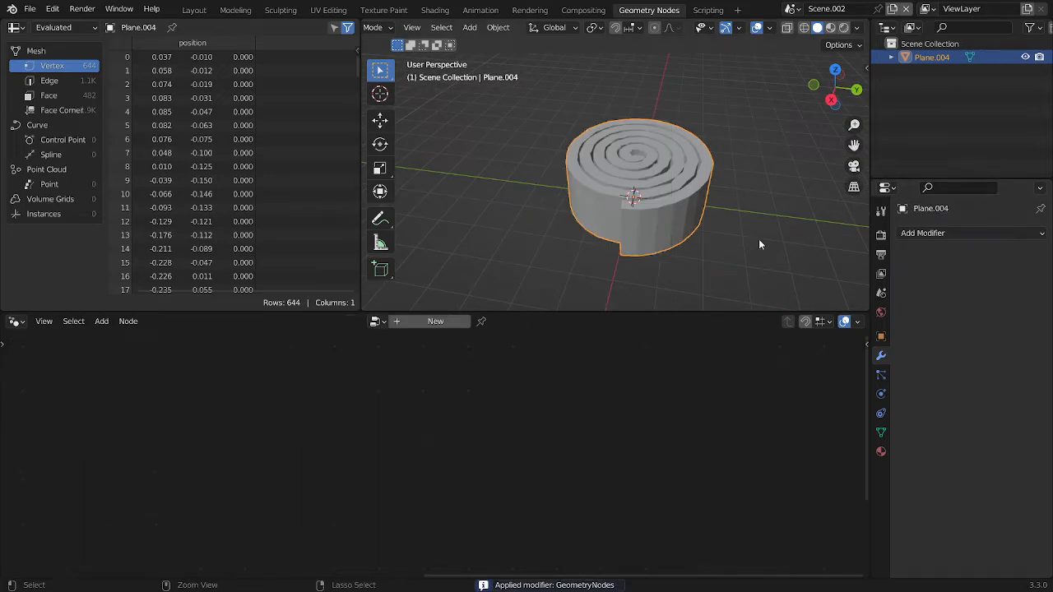
click(195, 10)
scroll(484, 278, down, 2)
scroll(505, 321, up, 6)
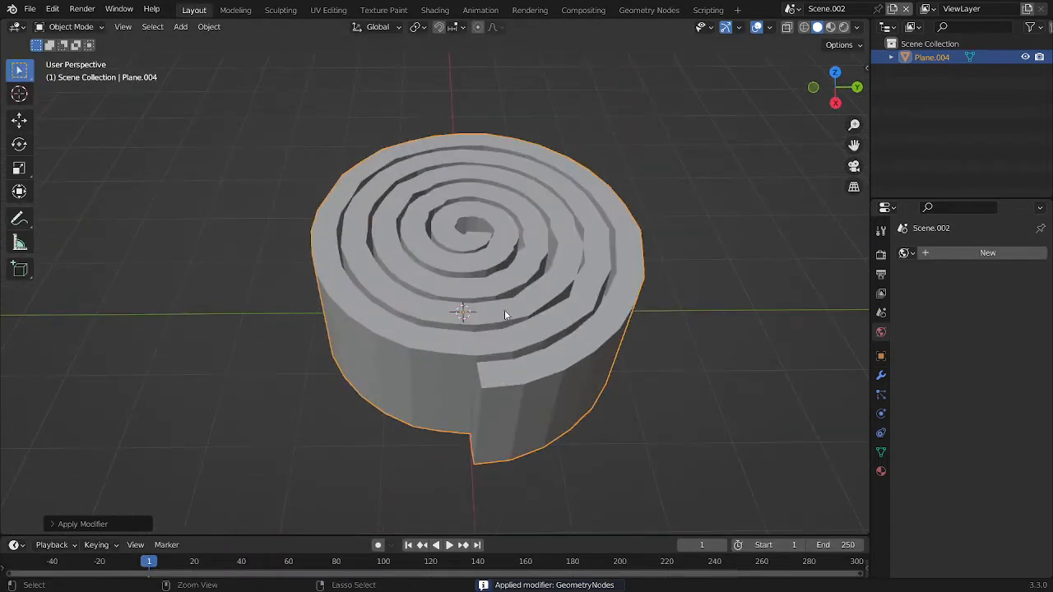
Add a Subdivision Surface modifier to the roll with viewport and render levels set to 3
click(882, 377)
click(966, 254)
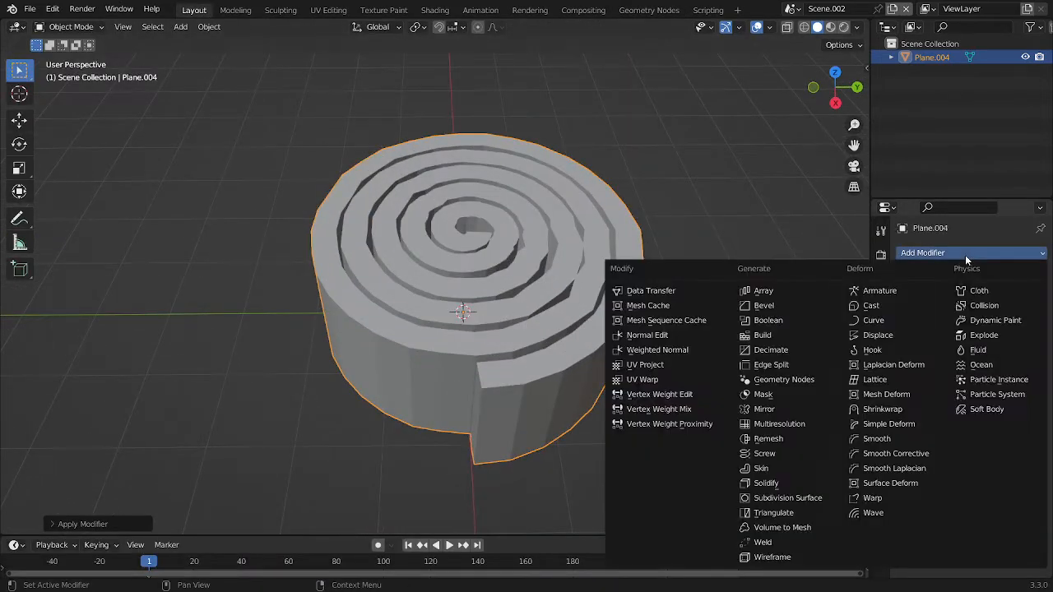
click(814, 497)
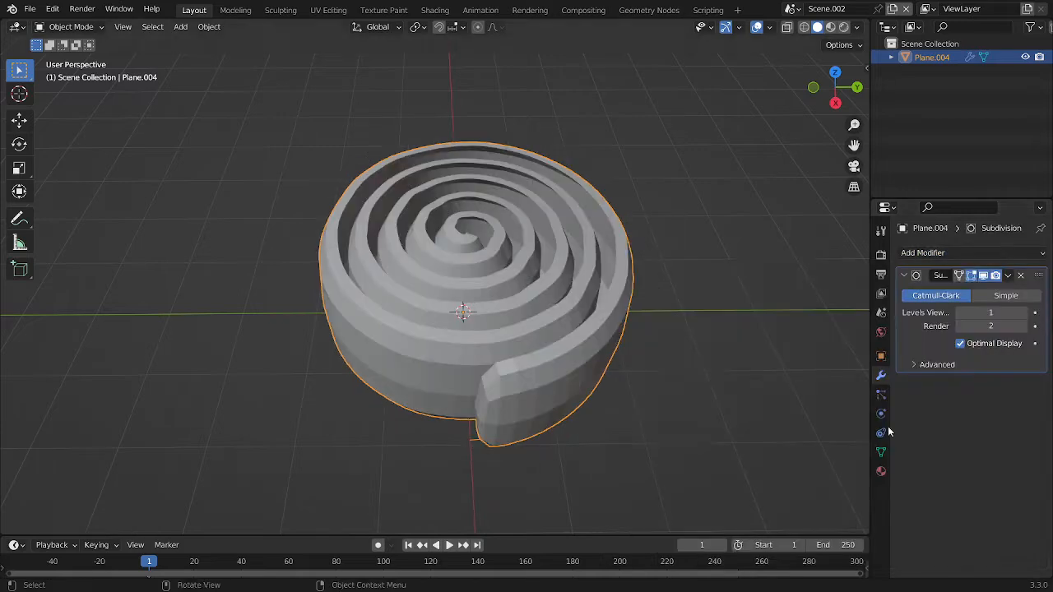
drag(1002, 315, 1003, 409)
text(3)
key(Return)
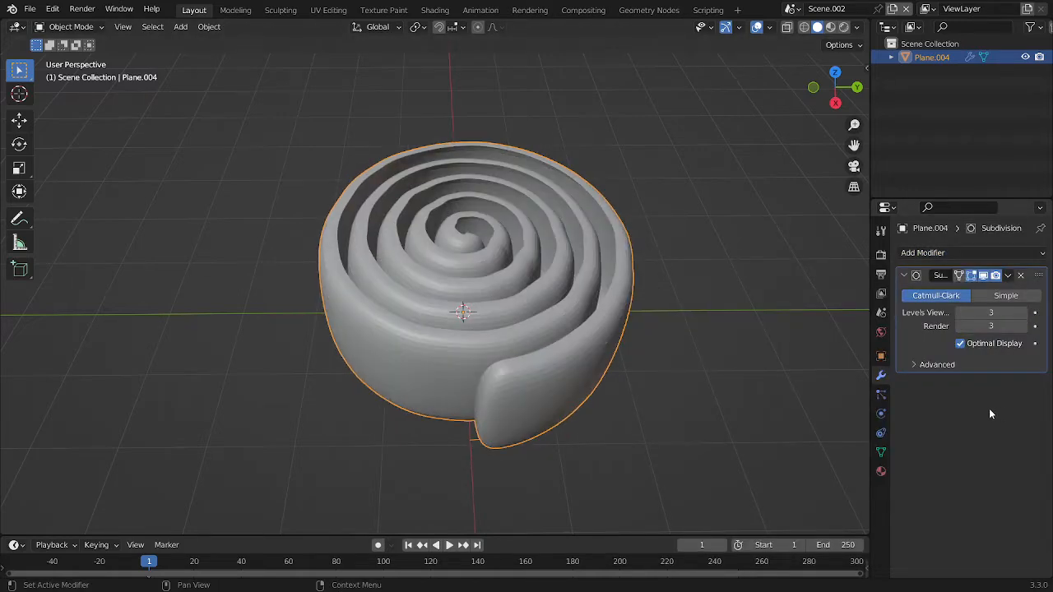
Shade the roll smooth and enter Edit Mode on its mesh
right_click(612, 218)
click(612, 218)
middle_drag(612, 218, 471, 224)
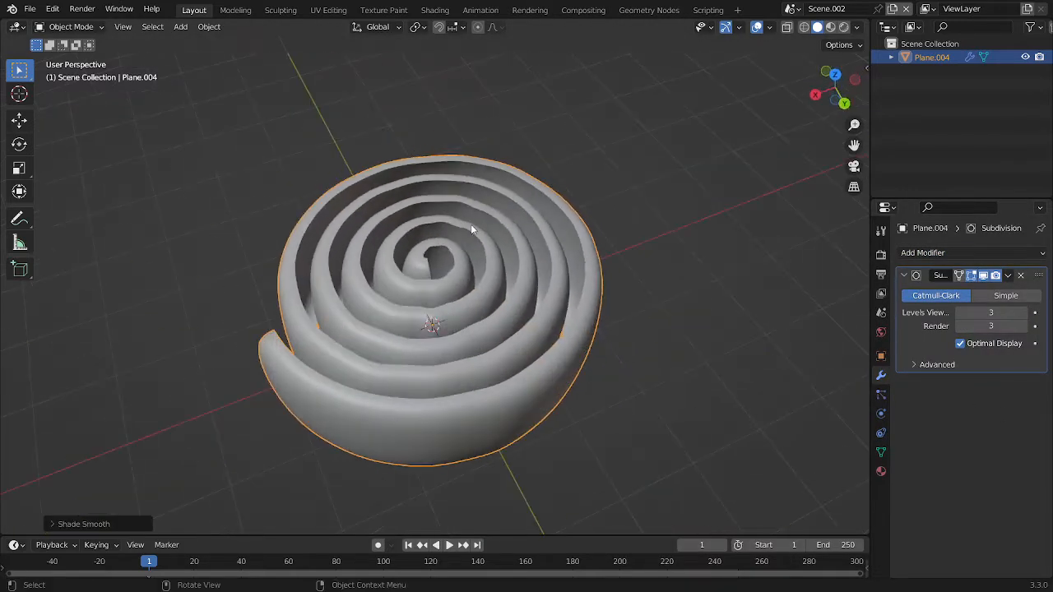
key(Tab)
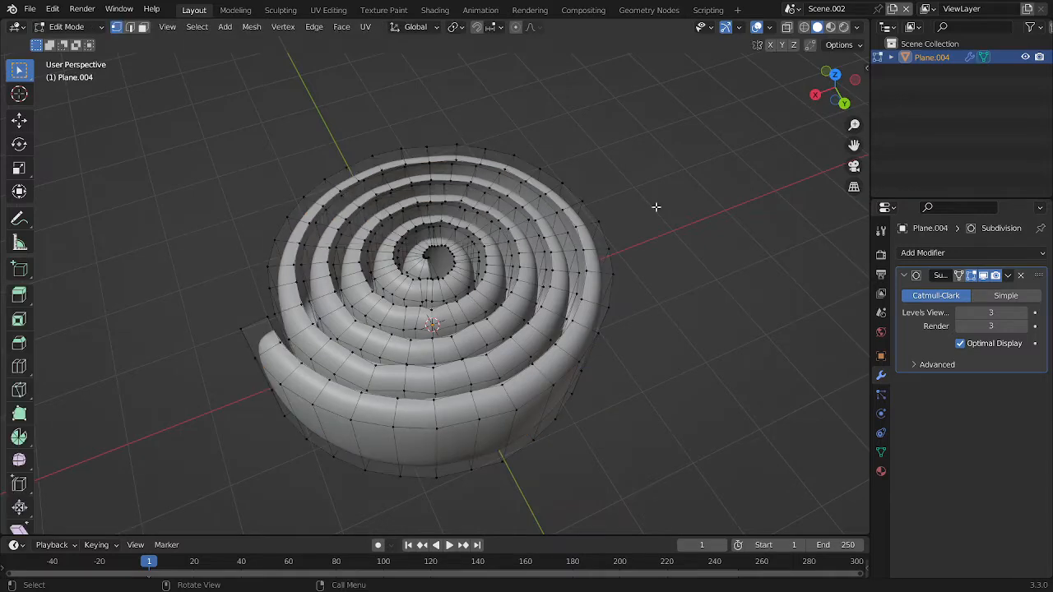
In edge select mode, select the open boundary edge loop running along the roll's inner wall
middle_drag(468, 218, 522, 213)
key(2)
alt+click(322, 248)
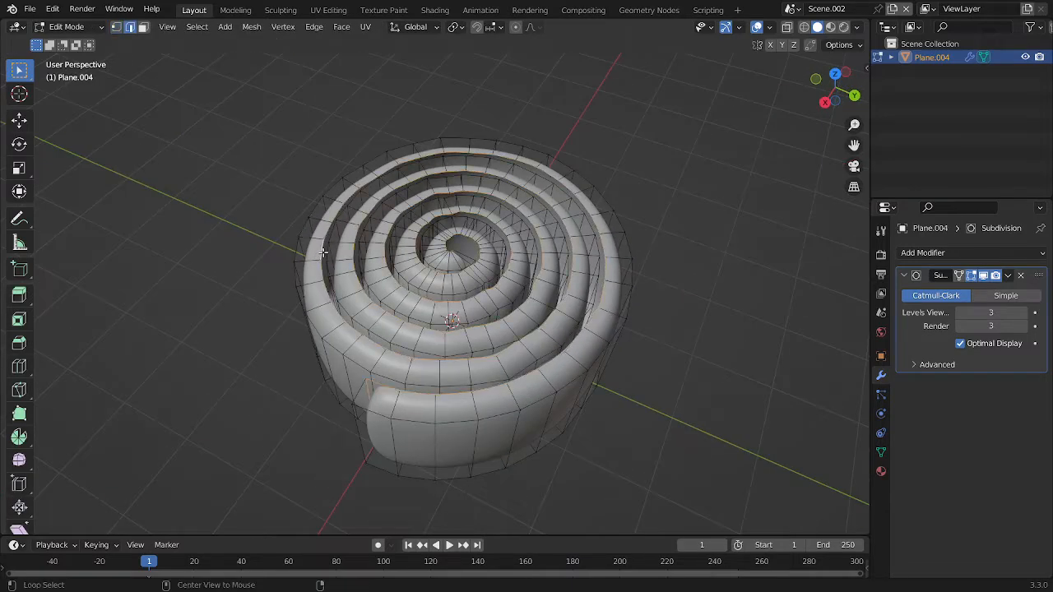
Examine the open edges and the gaps between the roll's coils from several angles, including in X-ray view
middle_drag(396, 252, 471, 286)
middle_drag(305, 177, 227, 150)
scroll(493, 171, up, 5)
shift+middle_drag(500, 171, 415, 298)
scroll(415, 298, up, 3)
scroll(415, 297, down, 6)
middle_drag(416, 246, 594, 239)
scroll(540, 250, up, 4)
scroll(541, 250, down, 6)
scroll(595, 238, up, 3)
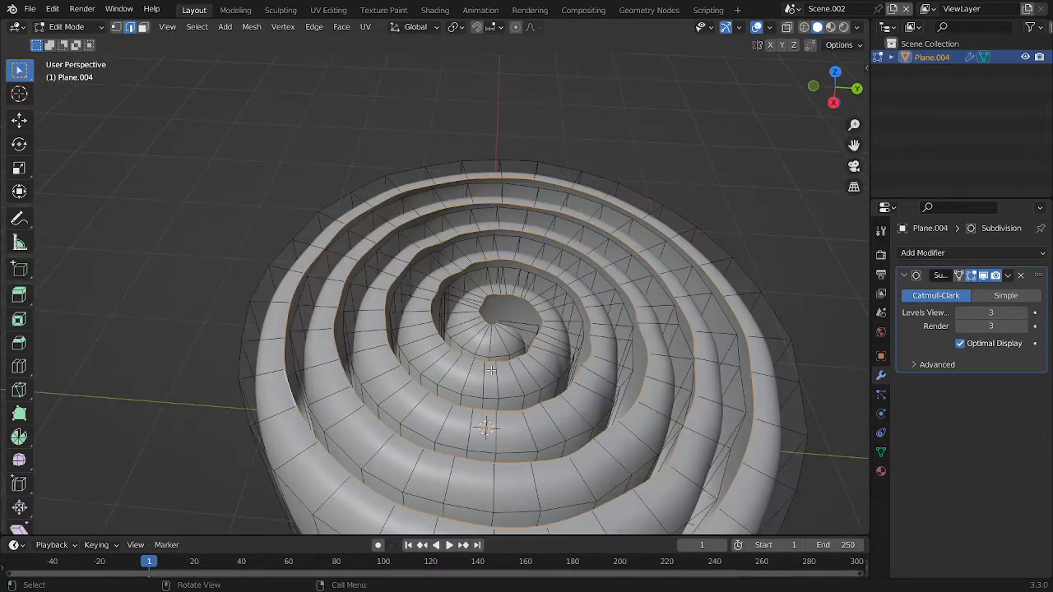
scroll(492, 370, down, 5)
middle_drag(517, 367, 441, 279)
key(alt+z)
key(alt+z)
scroll(524, 359, up, 4)
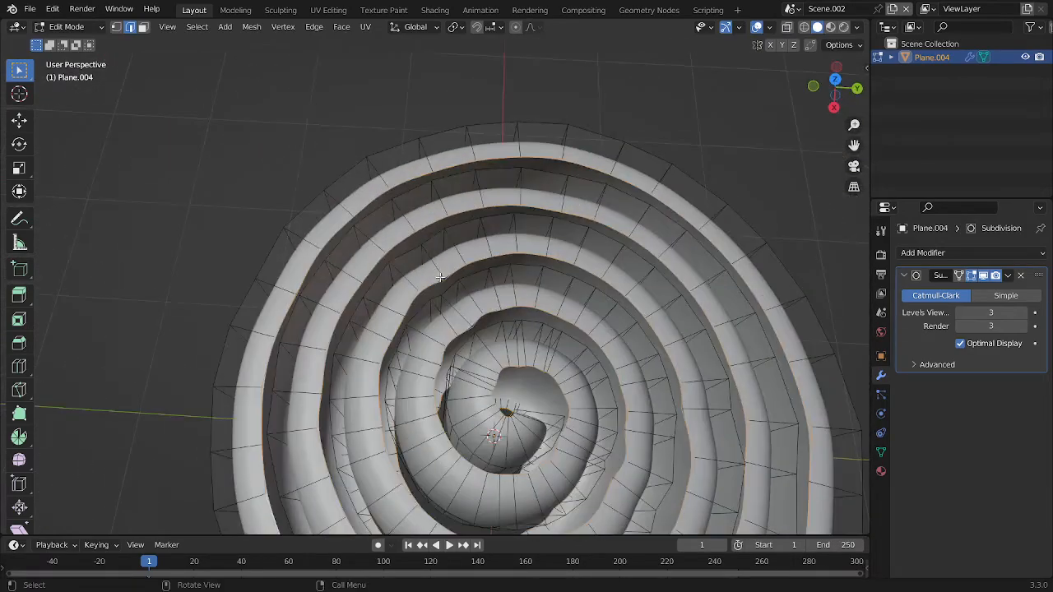
Loop-select the open wall edges near the spiral's centre and check the selection in X-ray view
alt+click(447, 356)
middle_drag(447, 356, 446, 324)
scroll(443, 324, up, 4)
alt+click(410, 323)
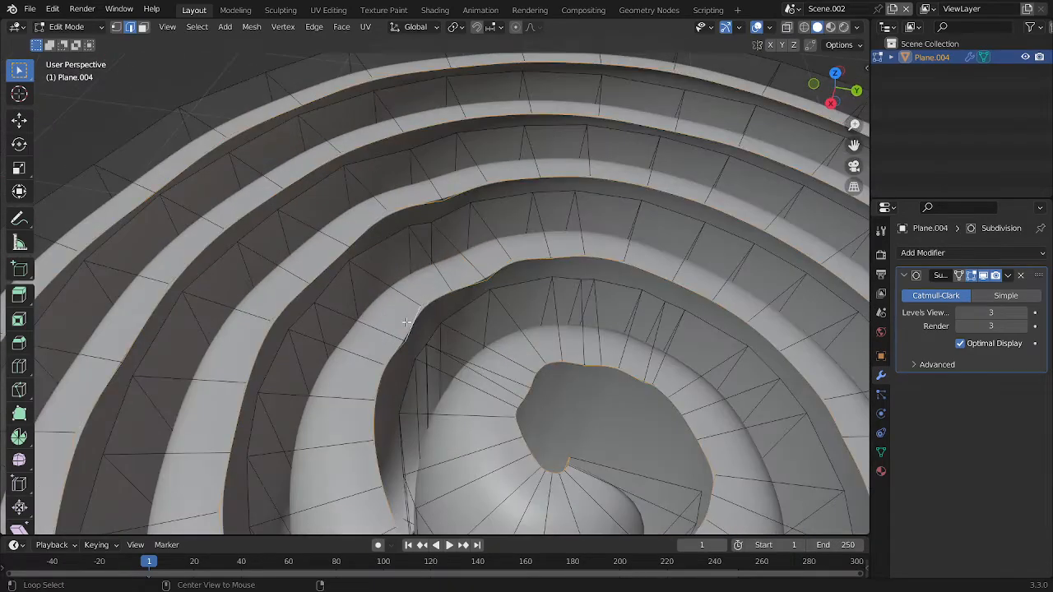
scroll(428, 329, down, 6)
middle_drag(506, 353, 705, 261)
key(alt+z)
ctrl+drag(377, 259, 366, 259)
scroll(426, 250, up, 1)
middle_drag(427, 248, 421, 322)
key(alt+z)
scroll(496, 268, down, 4)
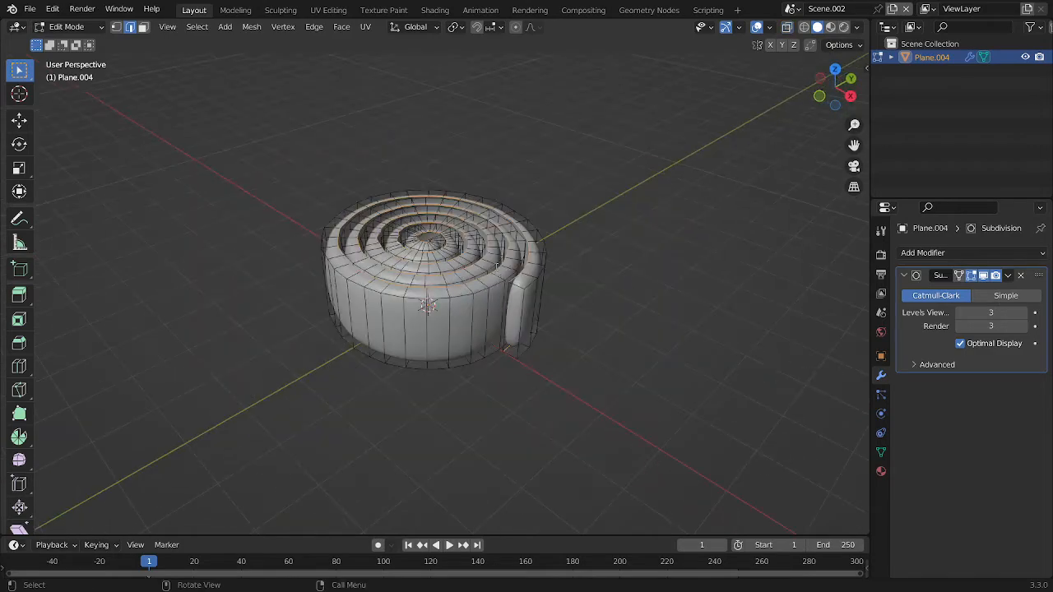
Bridge the selected edge loops to close the roll's open wall and review the result in Object Mode
key(F3)
text(br)
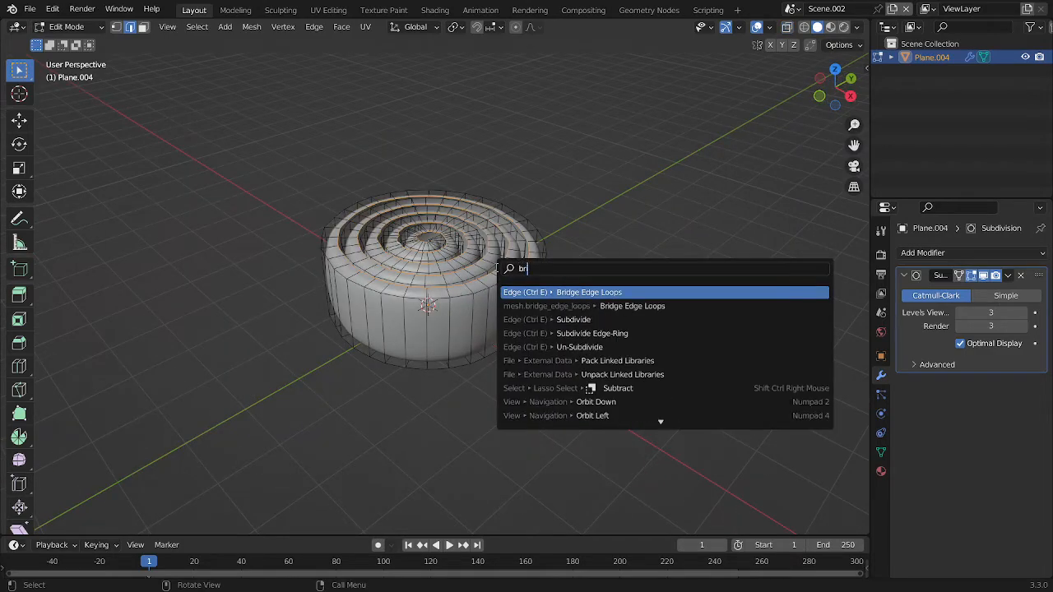
key(Return)
key(Tab)
middle_drag(497, 266, 514, 228)
scroll(398, 360, up, 4)
middle_drag(552, 261, 639, 243)
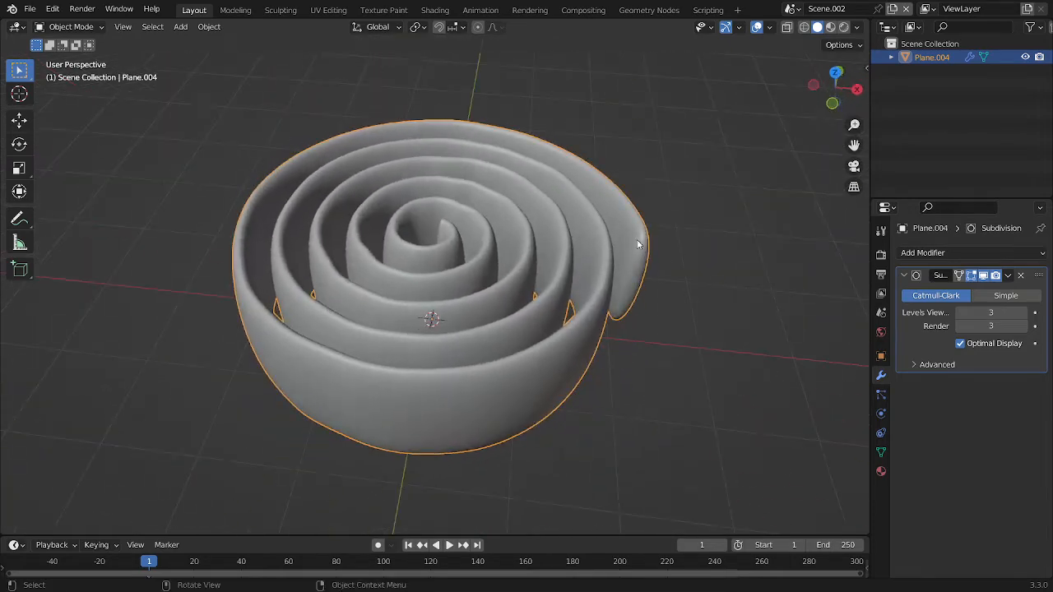
middle_drag(572, 237, 501, 289)
Select the spiral's innermost top face in Edit Mode and enable proportional editing with Connected Only
key(Tab)
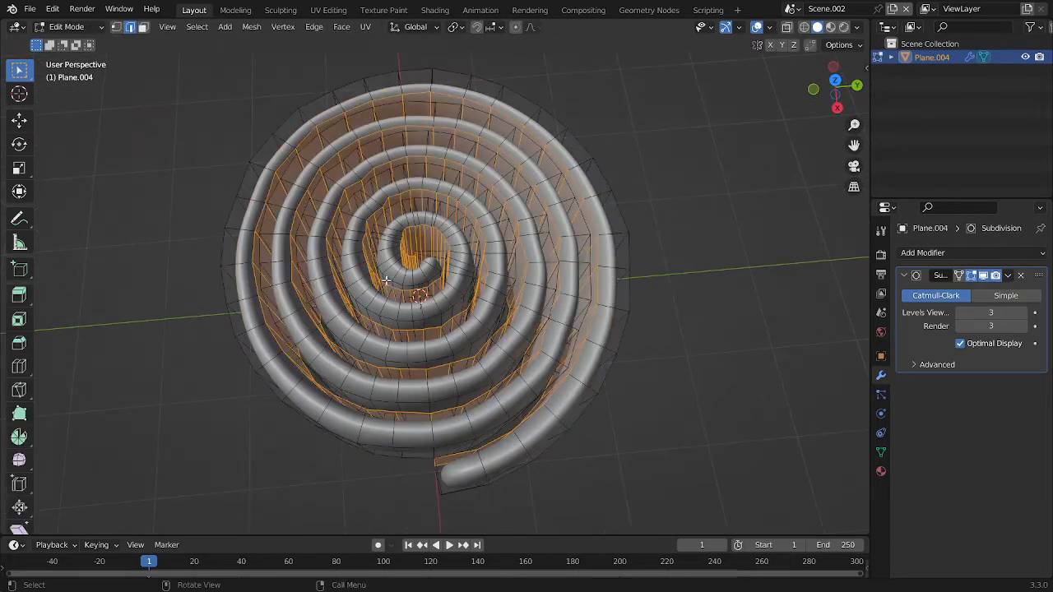
key(alt+a)
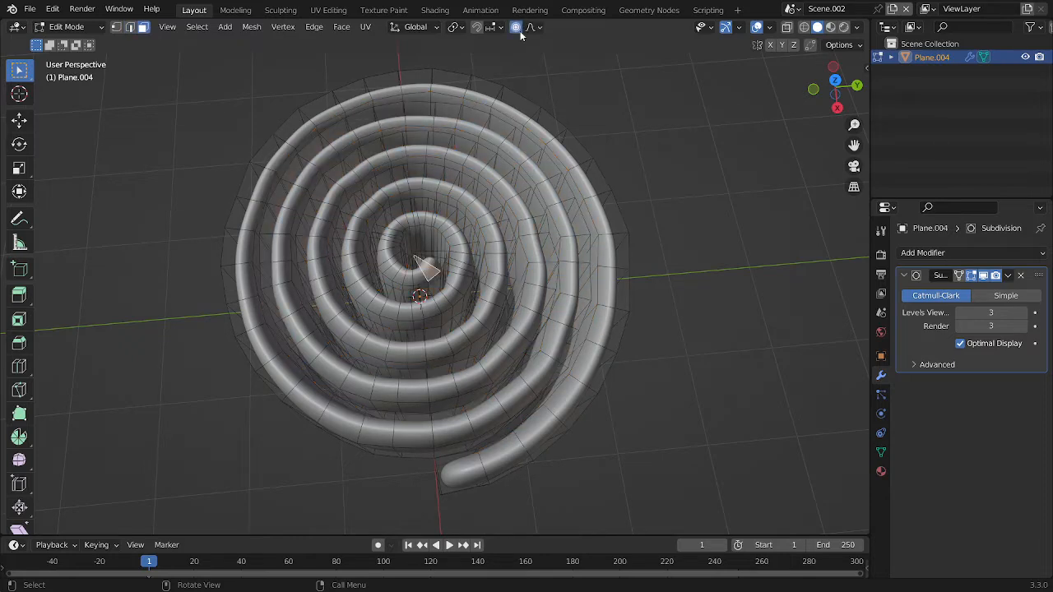
scroll(524, 223, down, 5)
scroll(482, 137, up, 4)
middle_drag(510, 216, 515, 151)
scroll(485, 137, down, 4)
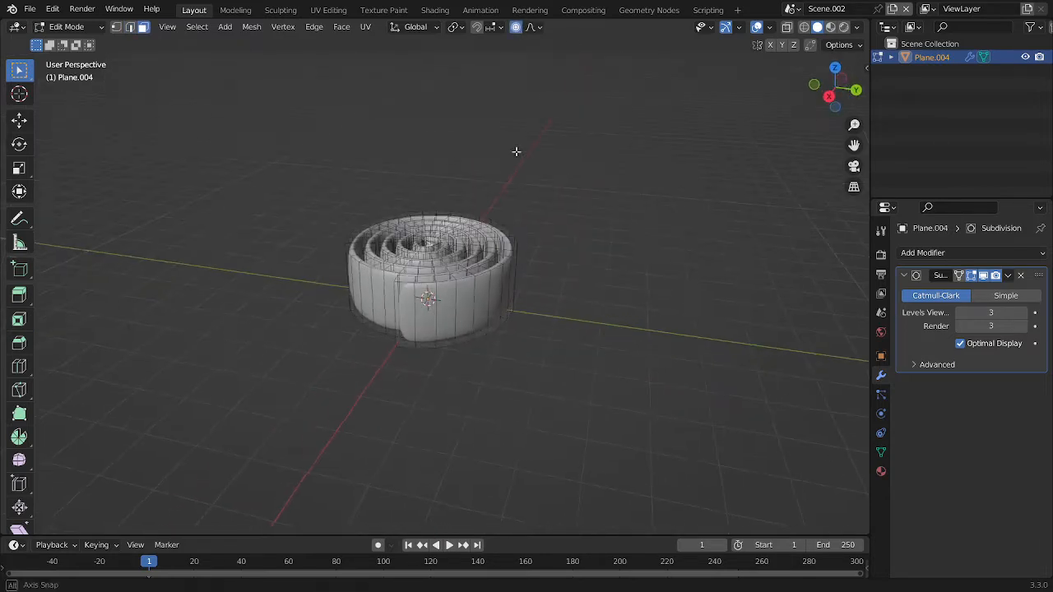
click(533, 28)
click(519, 52)
Raise the innermost top face about 0.46 m along Z with Smooth proportional editing at a size of about 15.86 m
scroll(557, 193, up, 3)
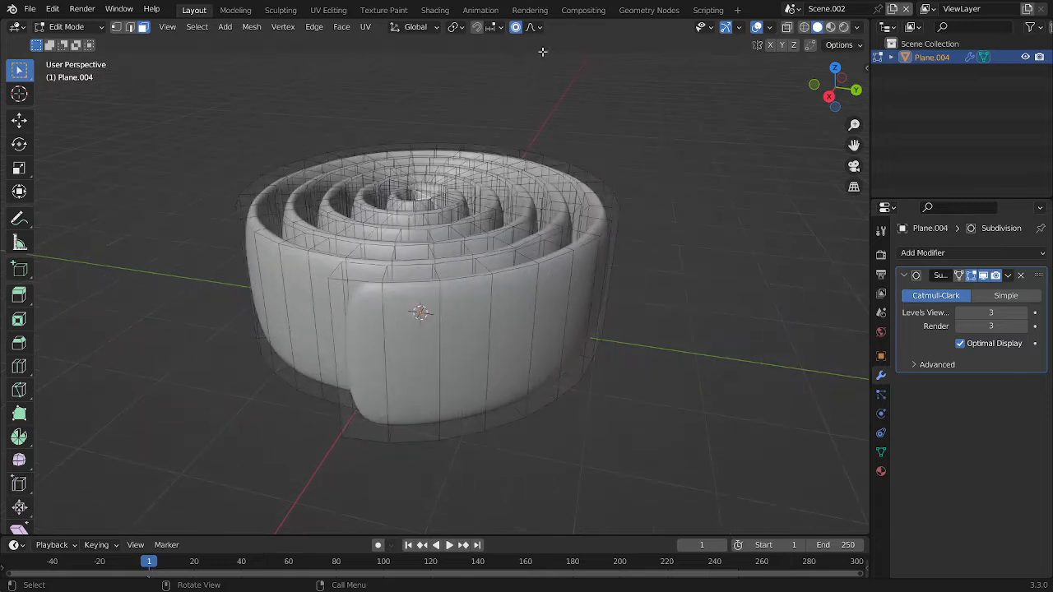
key(g)
key(z)
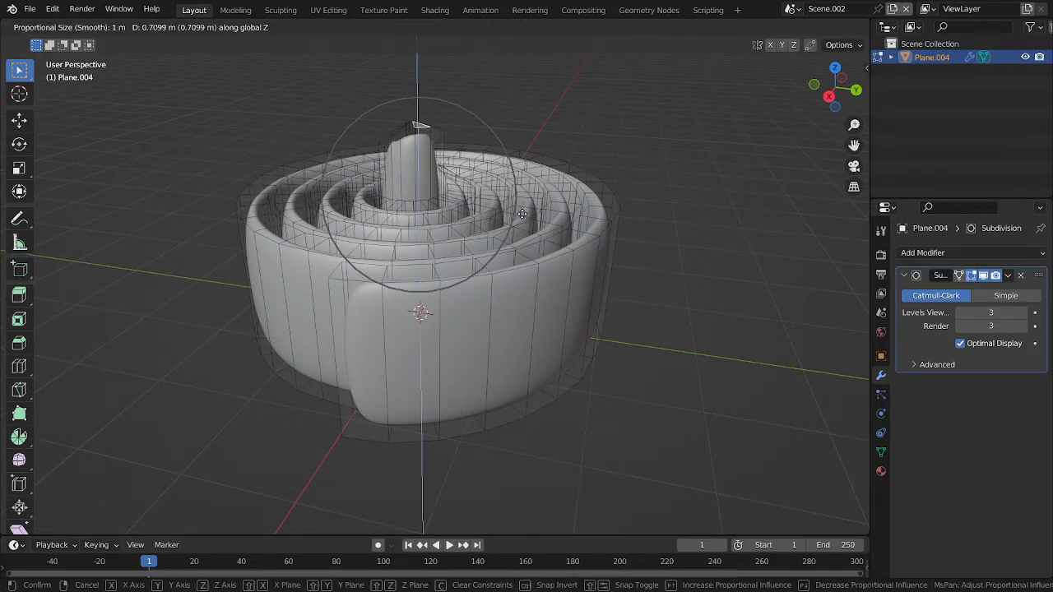
scroll(522, 210, down, 20)
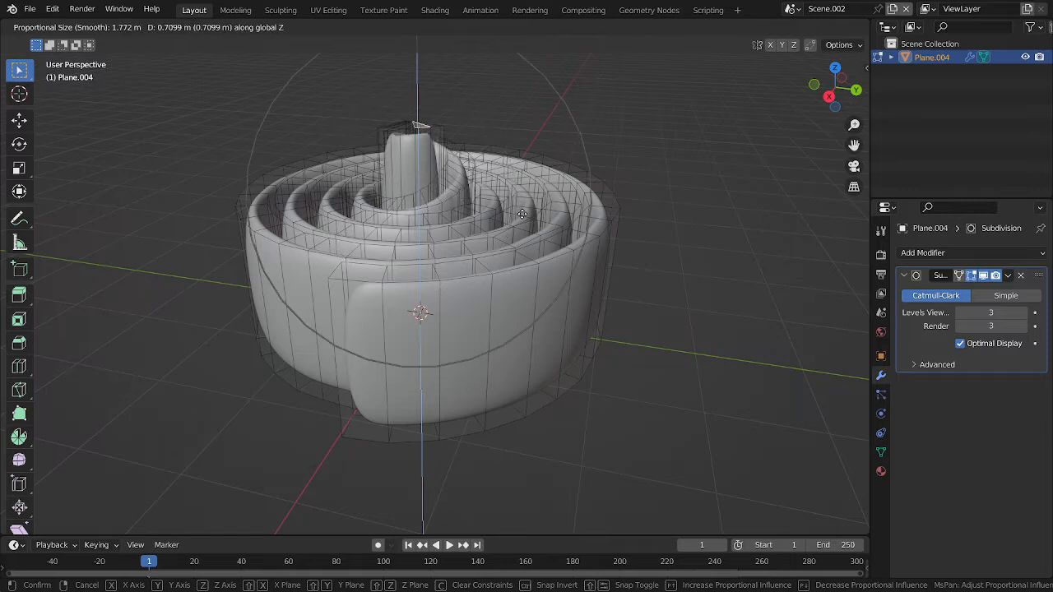
scroll(526, 194, down, 7)
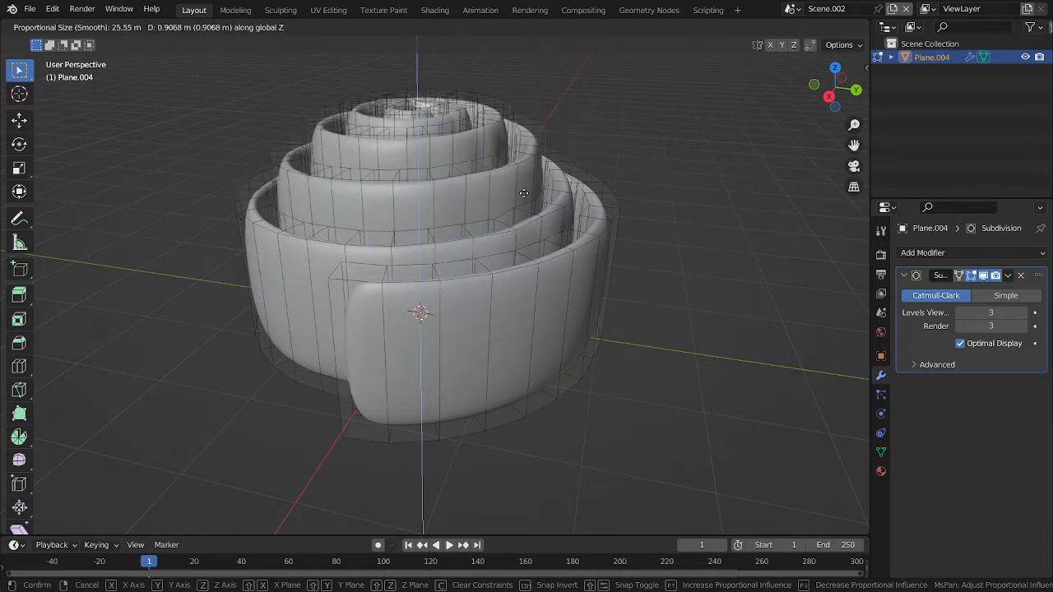
scroll(526, 201, up, 3)
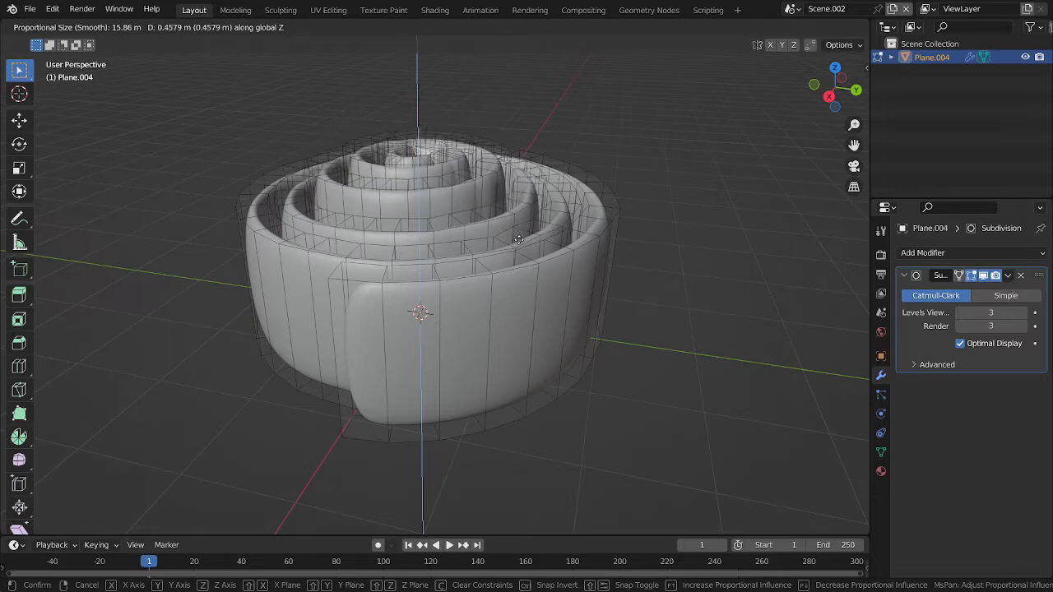
click(526, 240)
Lower the top face at the spiral's outer end along Z with a proportional size of about 13.11 m and review the roll
middle_drag(527, 240, 547, 259)
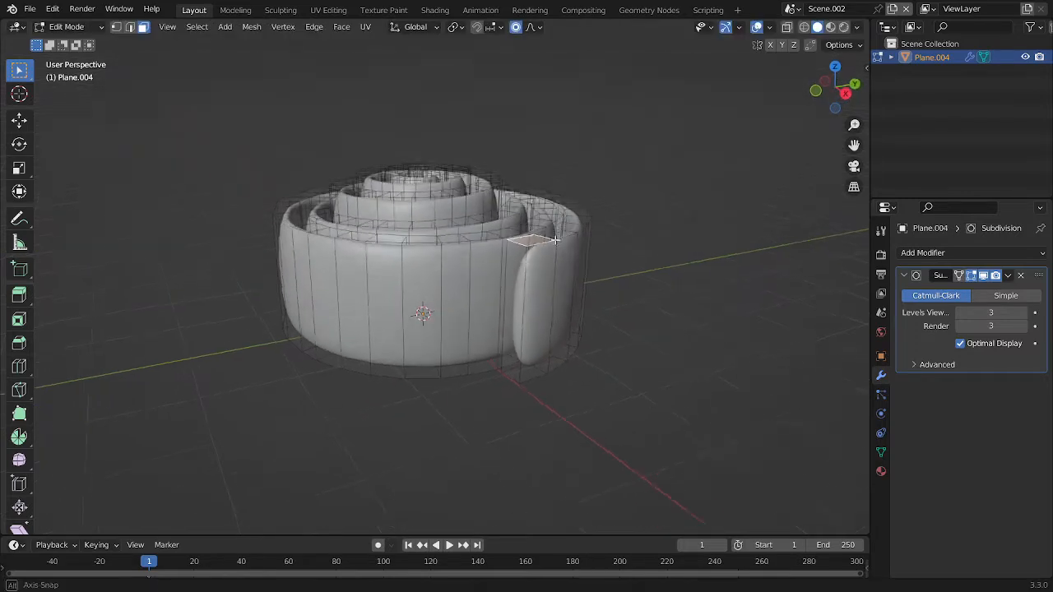
key(g)
key(z)
scroll(563, 262, down, 5)
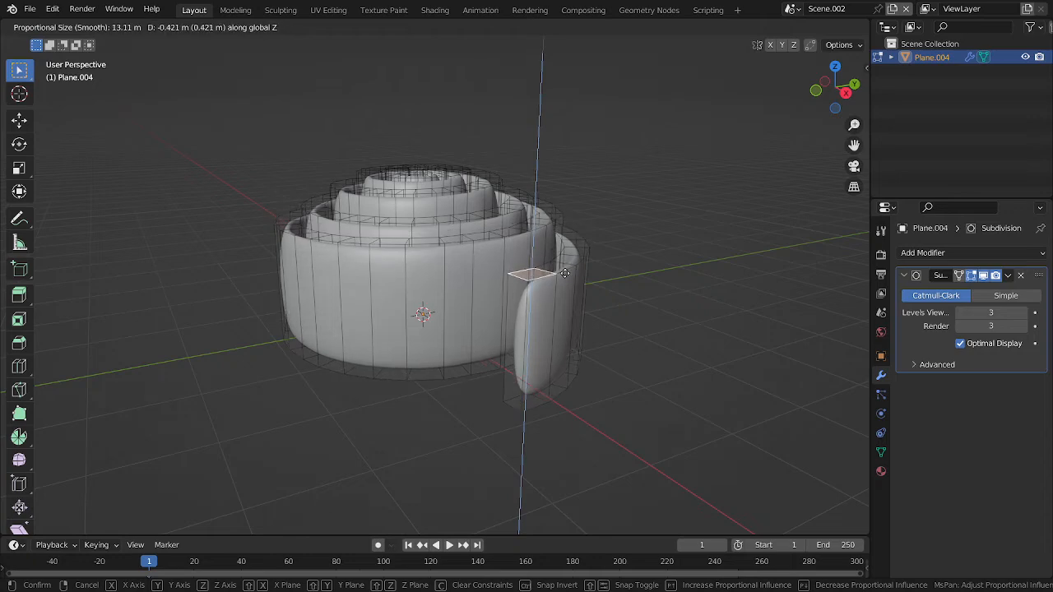
click(564, 266)
key(Tab)
middle_drag(564, 267, 547, 313)
key(Tab)
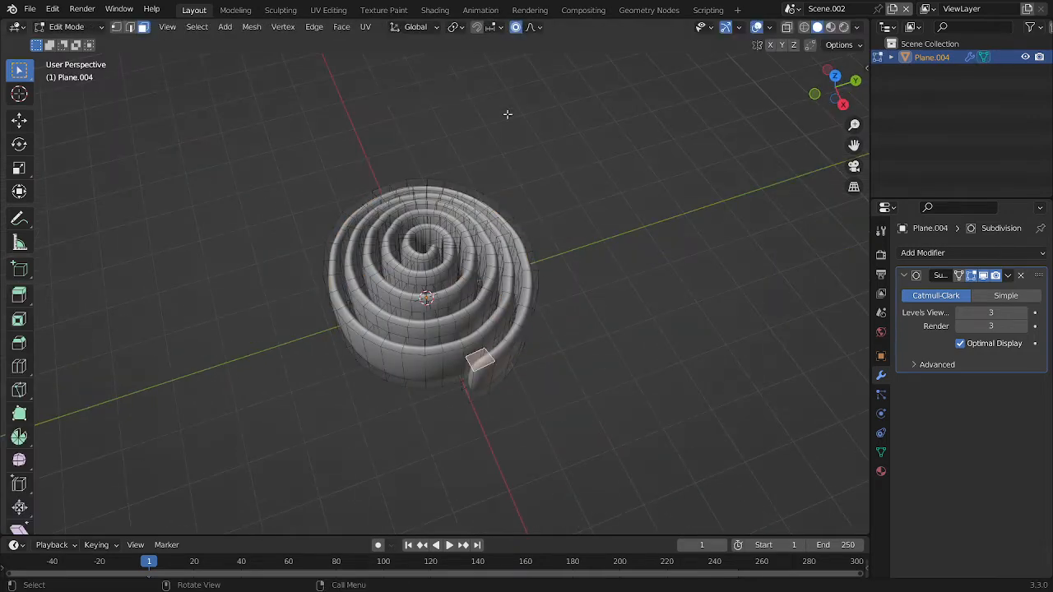
key(Tab)
scroll(546, 187, up, 3)
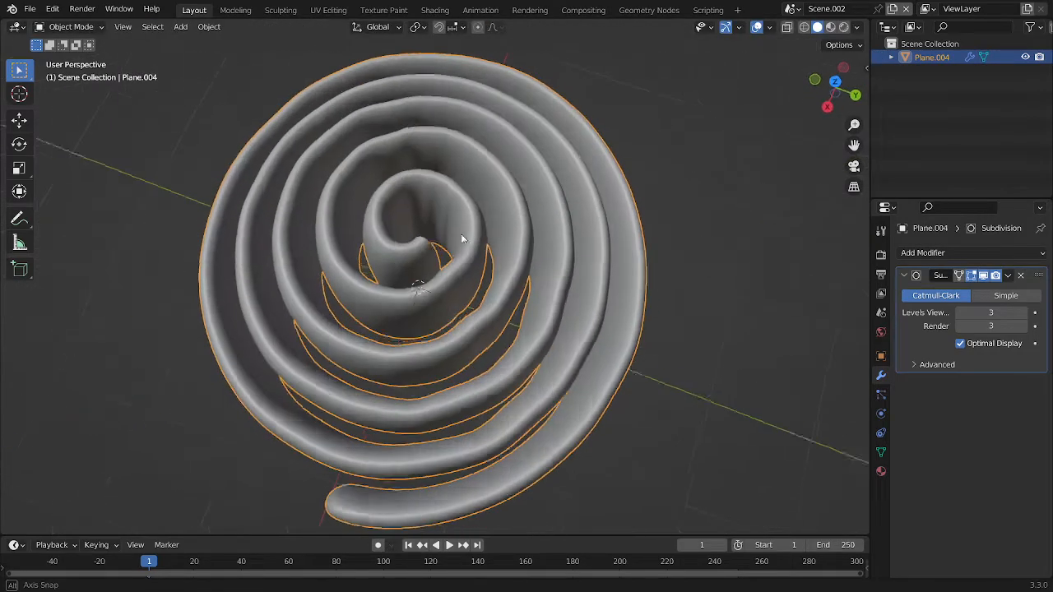
scroll(464, 238, down, 5)
Add a plane mesh in Object Mode and scale it up until it extends beyond the roll
middle_drag(686, 167, 365, 208)
key(shift+a)
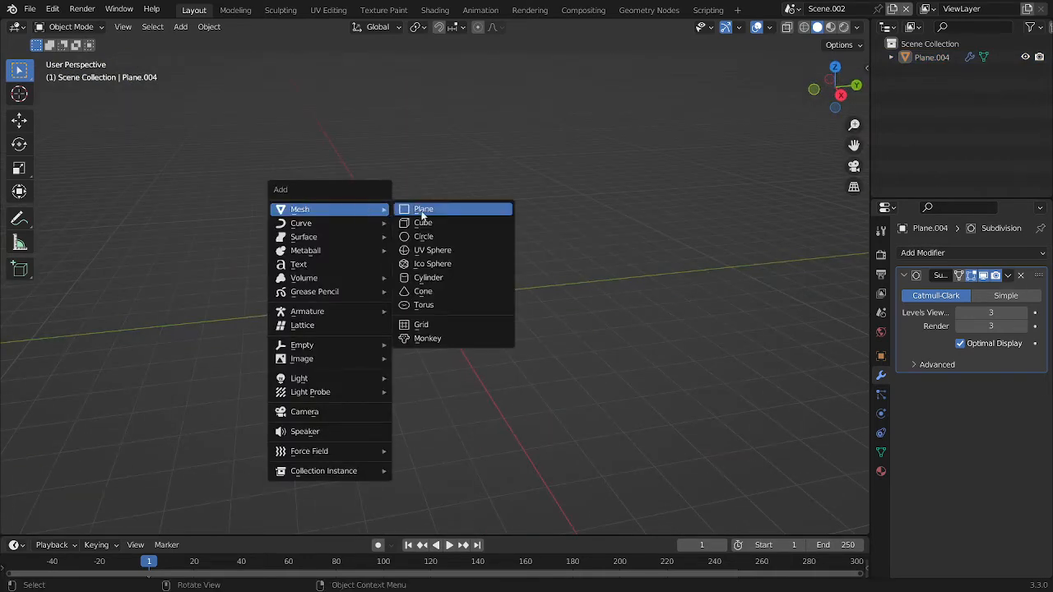
key(Escape)
key(shift+a)
mouse_move(390, 230)
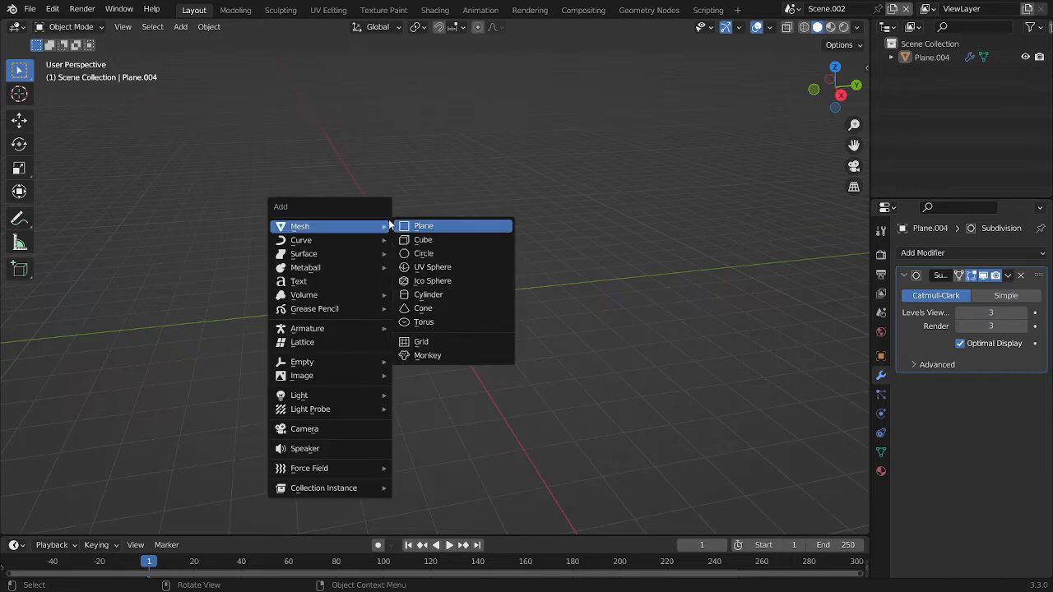
click(443, 231)
key(s)
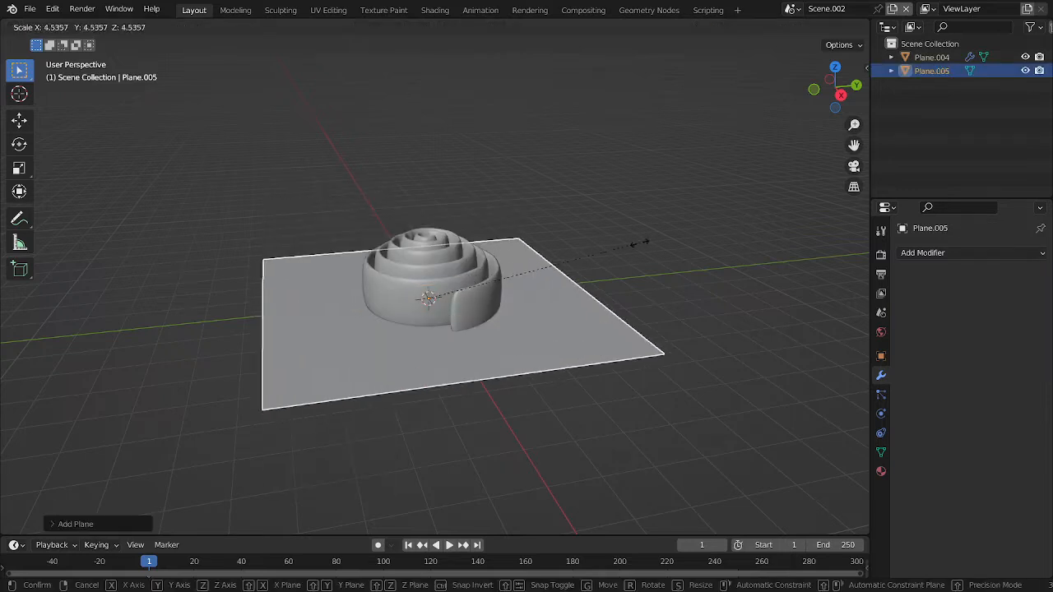
click(579, 270)
Move the plane down along Z beneath the roll and scale it to about 0.66 of its size
key(g)
key(z)
click(583, 299)
key(s)
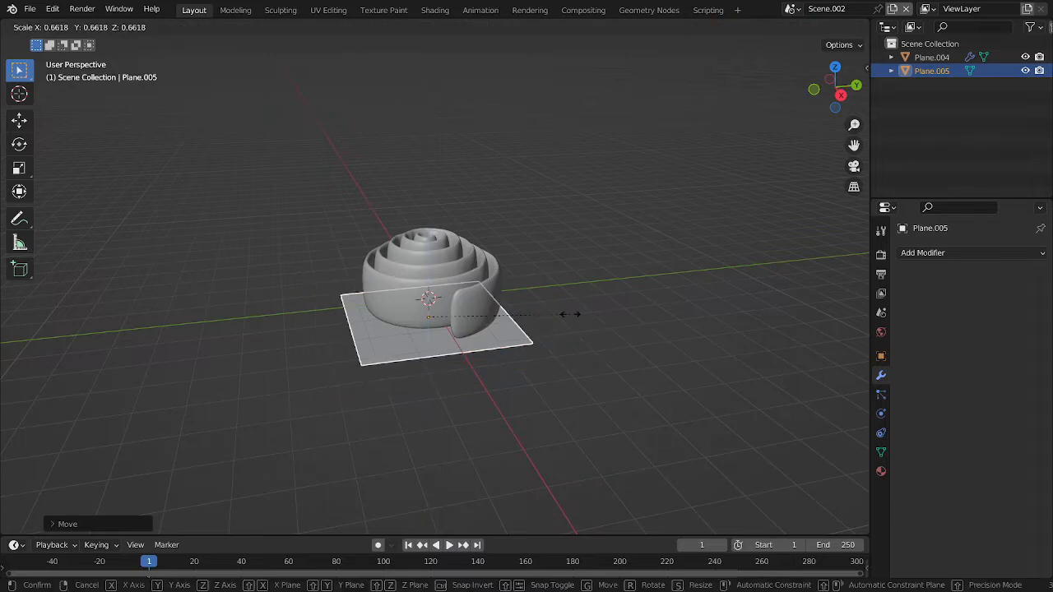
click(576, 314)
Extrude the plane's face upward in Edit Mode and scale the new top face slightly outward
key(Tab)
scroll(566, 317, up, 1)
shift+middle_drag(558, 318, 556, 287)
scroll(556, 287, up, 4)
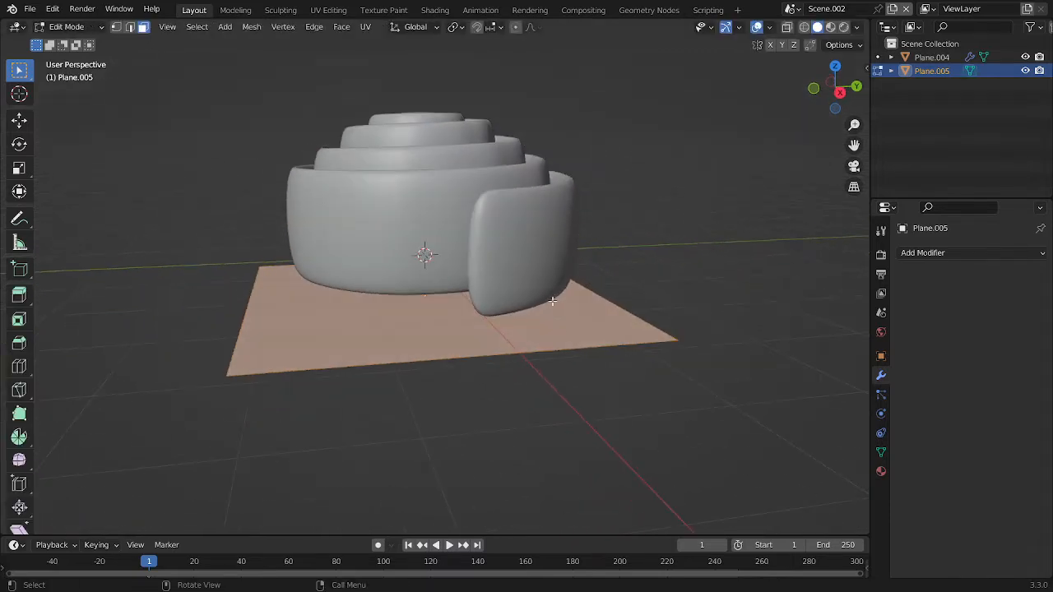
key(e)
key(Escape)
key(e)
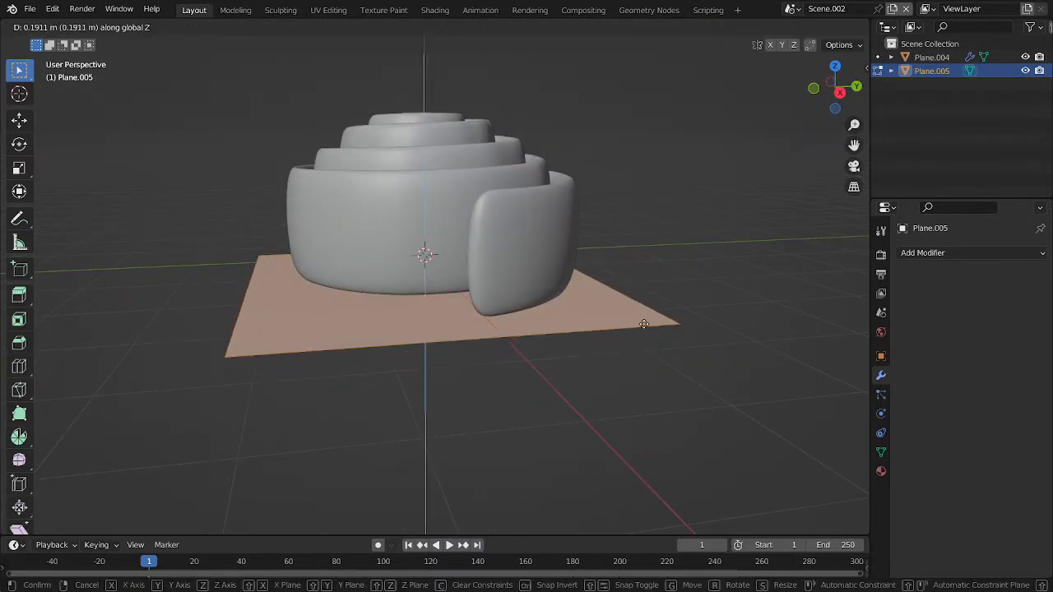
click(644, 293)
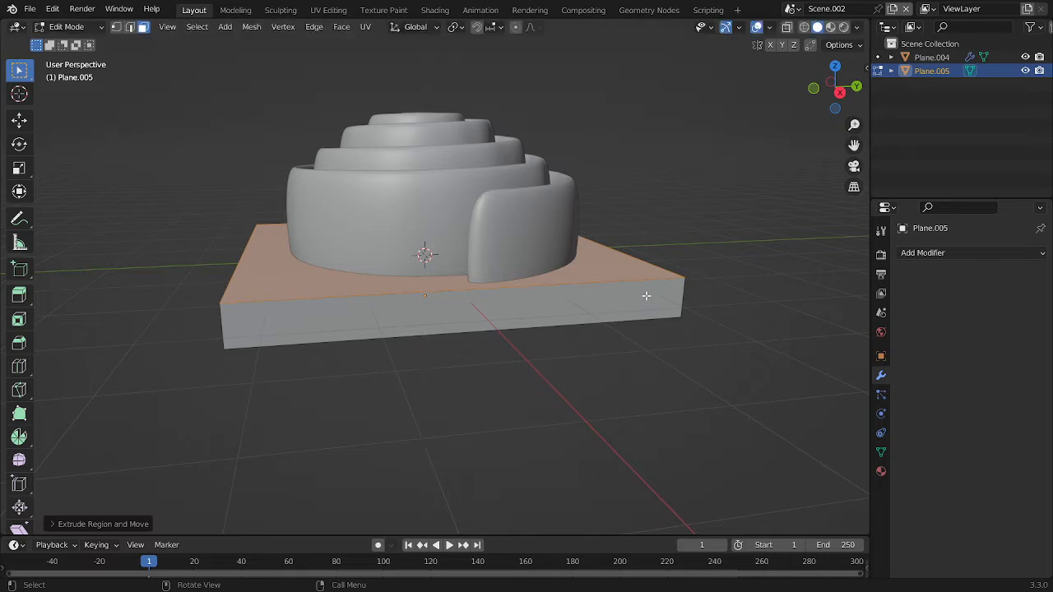
key(s)
click(656, 294)
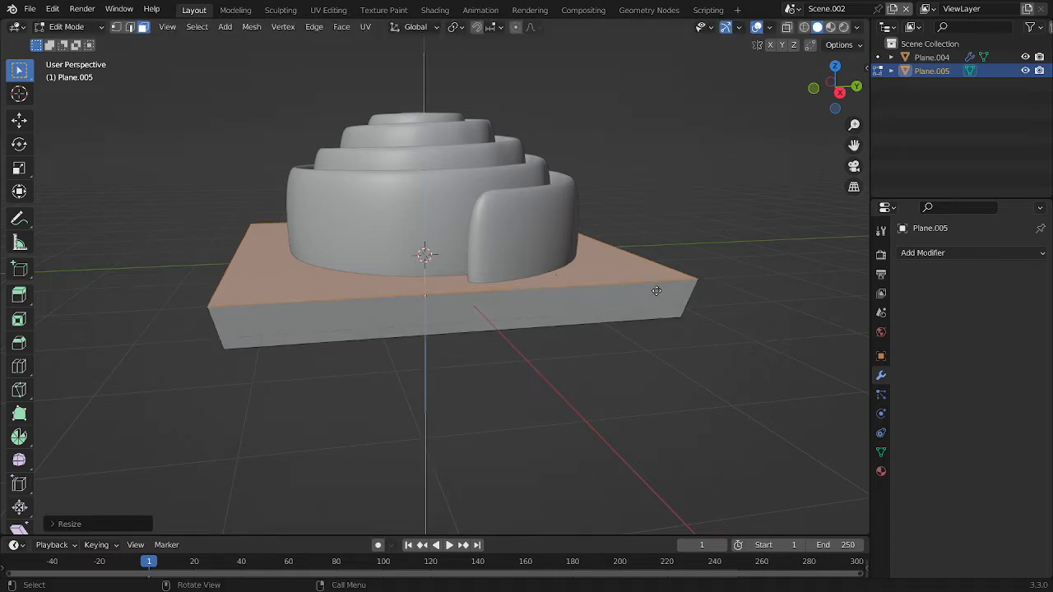
Extrude the plate's top face upward a second time and scale it wider to form a flared rim
key(e)
click(660, 265)
key(s)
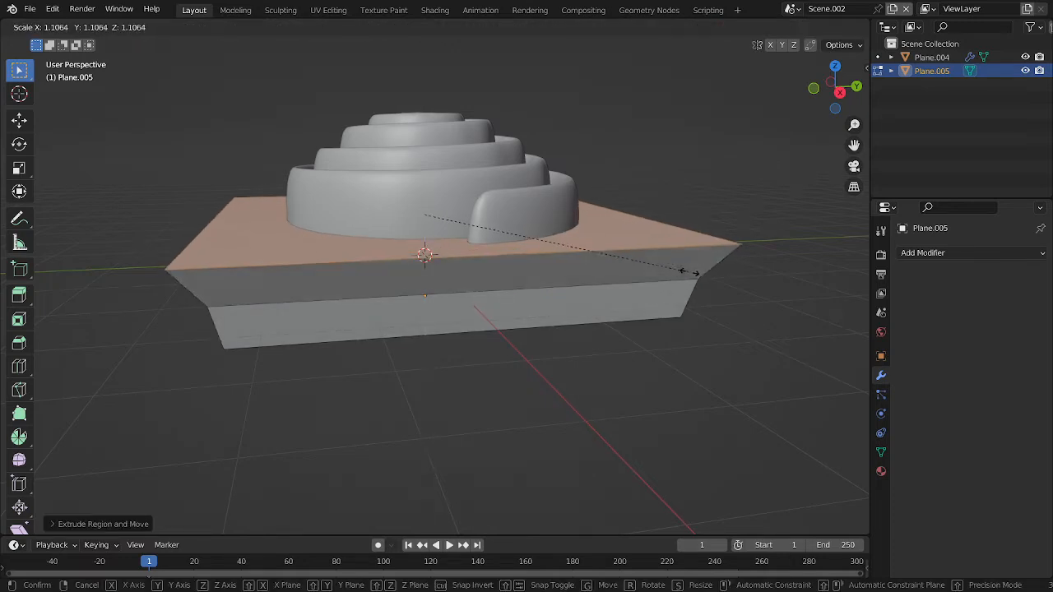
click(712, 278)
Delete the plate's top face to leave the dish open around the roll
middle_drag(713, 277, 409, 265)
key(x)
click(376, 301)
key(ctrl+z)
key(x)
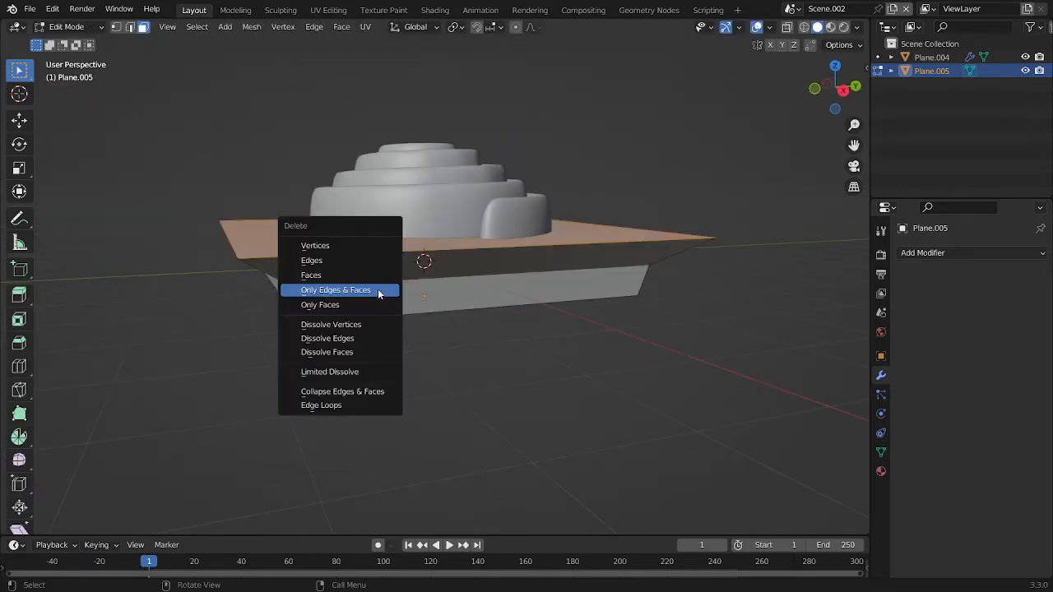
click(414, 274)
Select the plate's middle edge loop and lower it slightly along Z
key(2)
alt+click(366, 286)
middle_drag(368, 286, 420, 263)
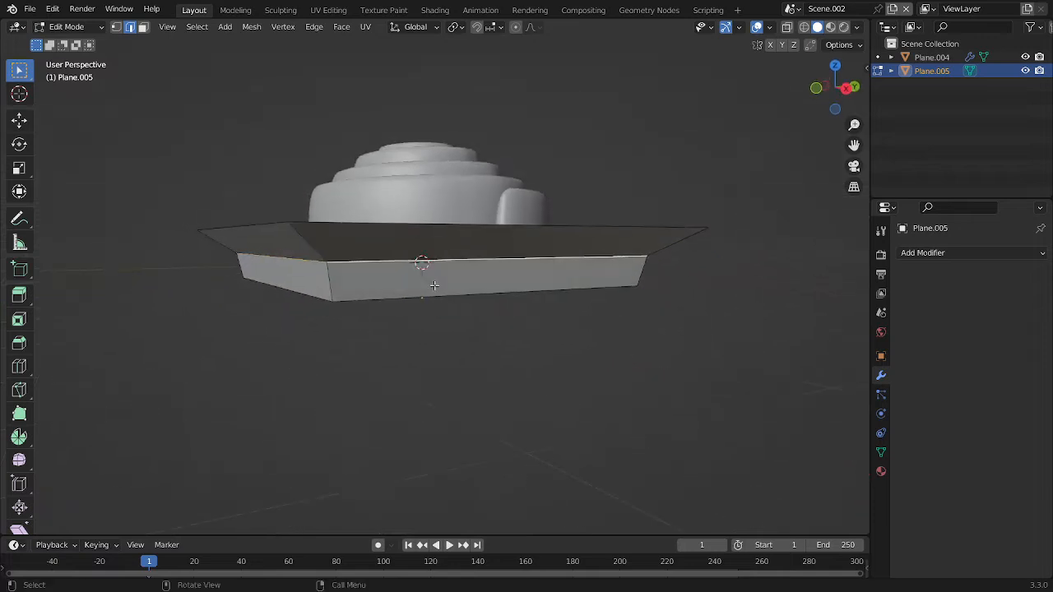
key(g)
key(z)
click(425, 274)
Select the plate's outer rim edge loop and lower it slightly along Z
alt+click(382, 224)
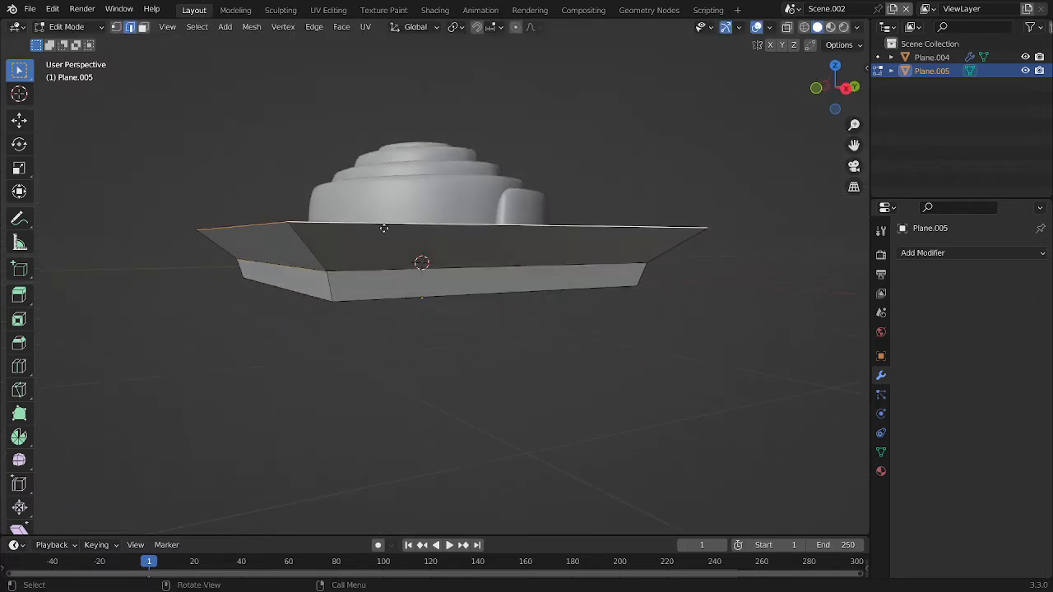
key(g)
key(z)
click(390, 232)
Add a Subdivision Surface modifier with viewport level 3 to the plate in Object Mode and shade it smooth
key(Tab)
middle_drag(470, 238, 497, 278)
key(ctrl+3)
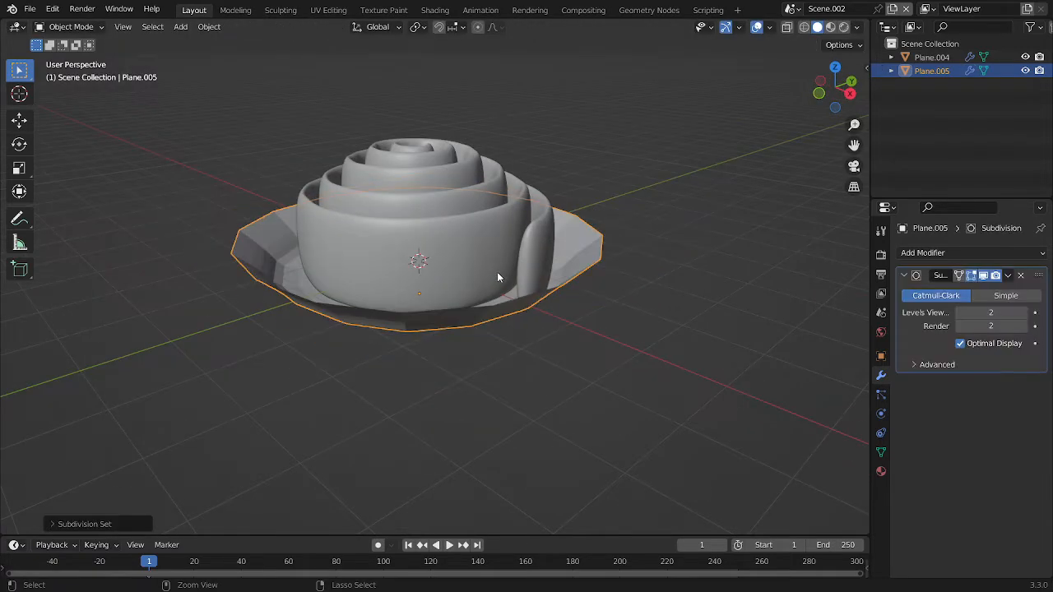
middle_drag(827, 272, 632, 251)
scroll(526, 283, down, 3)
right_click(633, 251)
click(634, 251)
scroll(776, 283, up, 4)
Add a Solidify modifier to the plate and set its thickness to -0.08 m
click(955, 253)
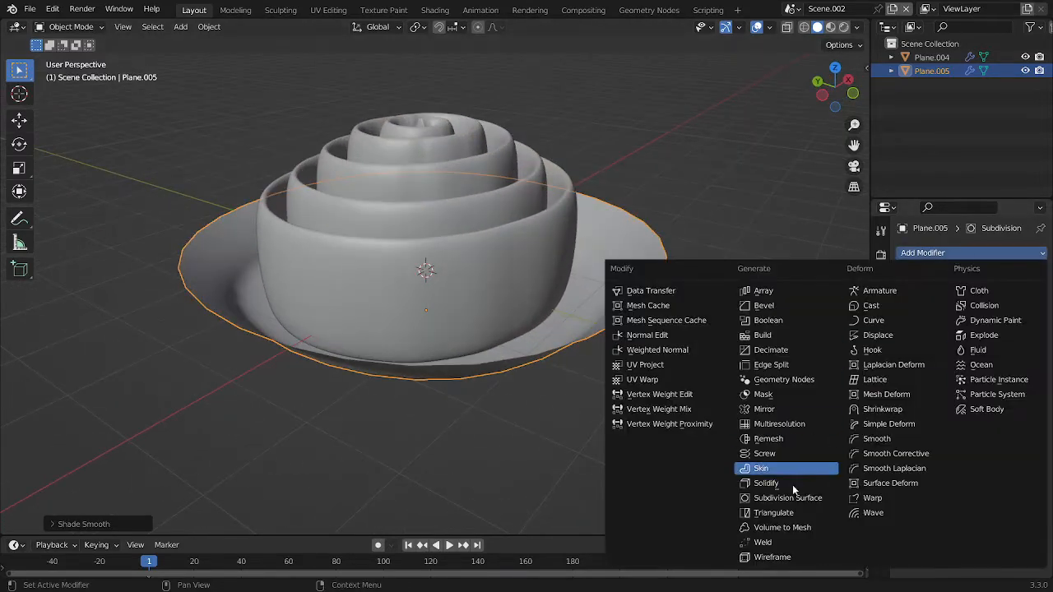
click(772, 484)
drag(991, 420, 964, 420)
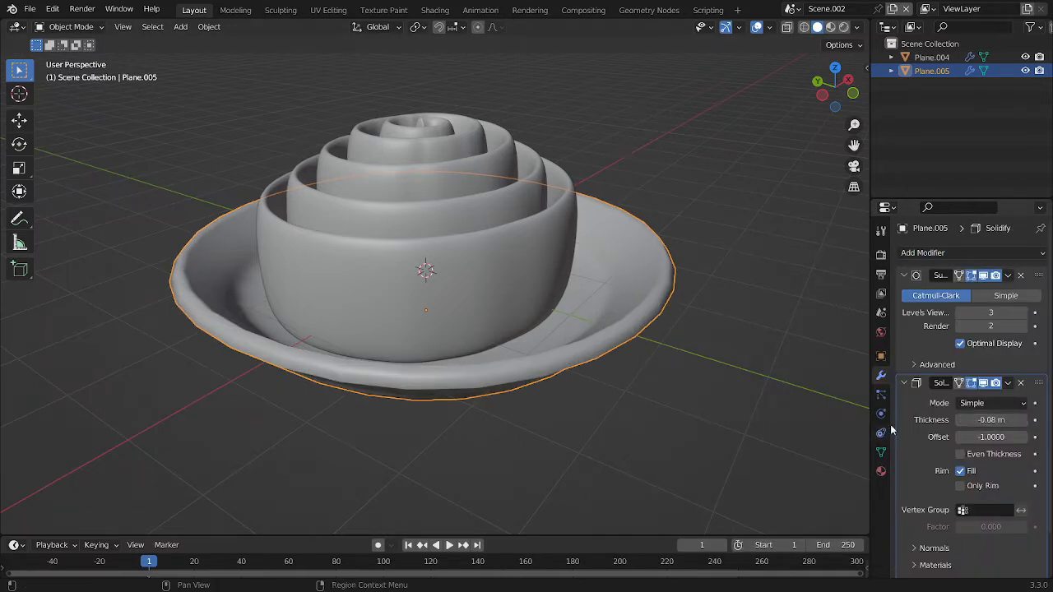
middle_drag(609, 313, 646, 294)
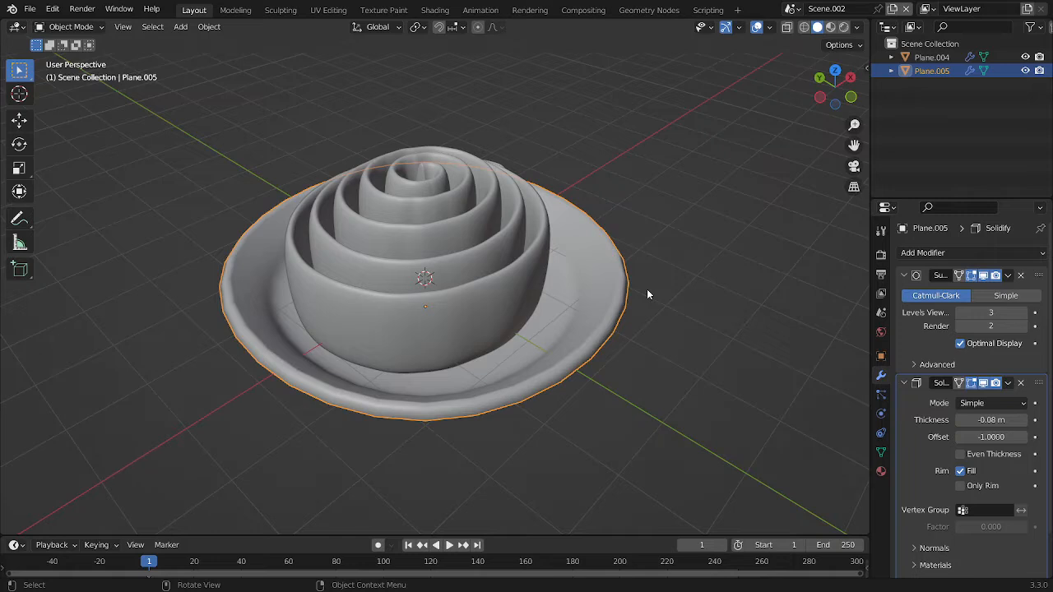
Move the plate's Solidify modifier above its Subdivision Surface modifier in the stack
drag(1040, 384, 1040, 275)
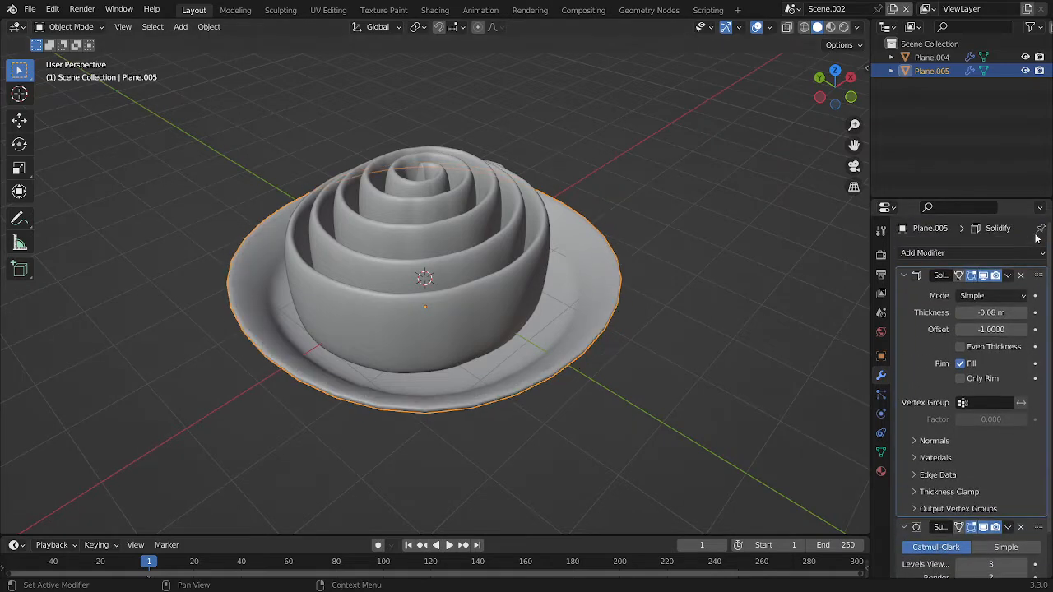
middle_drag(823, 321, 400, 224)
Create a new world for the scene in the Shading workspace and show the world's nodes in the shader editor
click(435, 10)
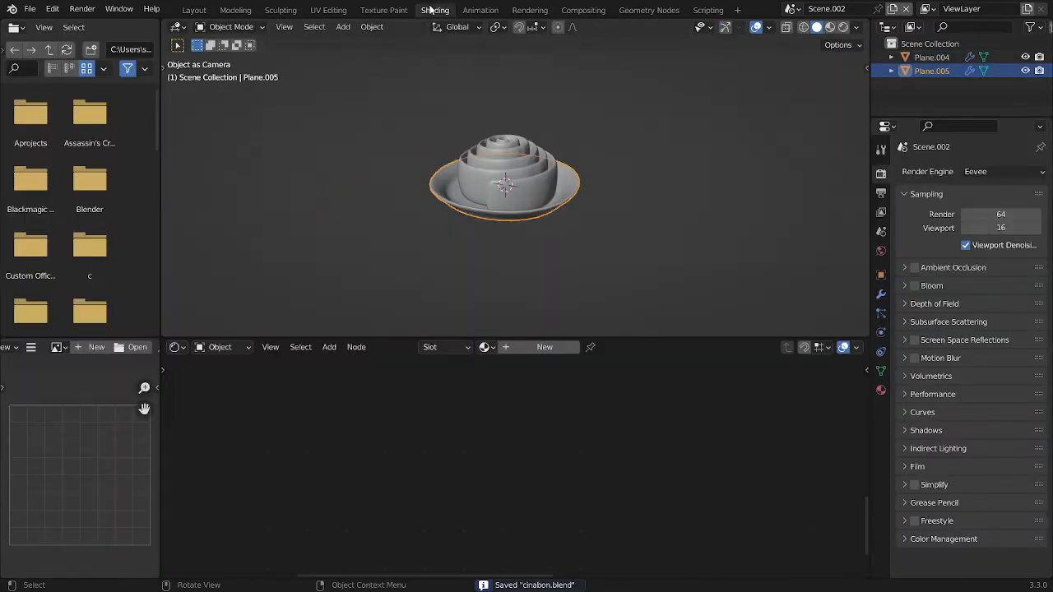
click(881, 250)
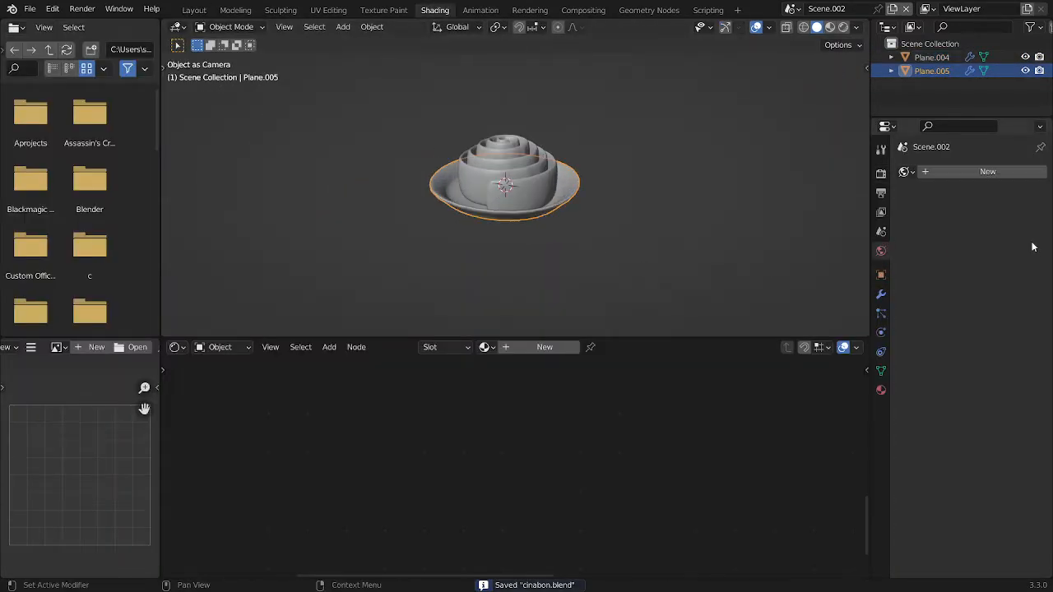
click(991, 172)
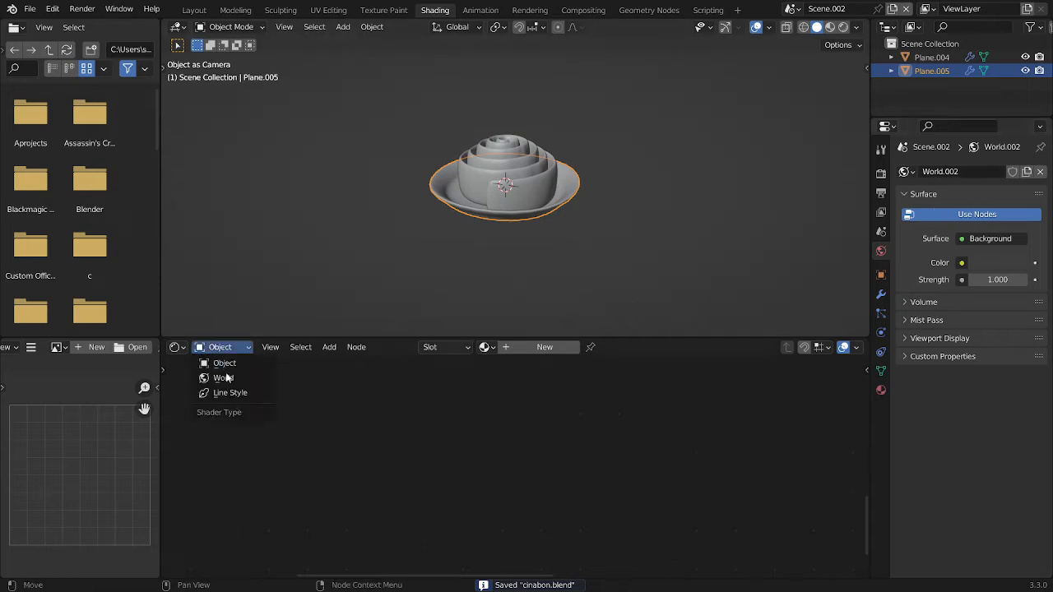
click(226, 379)
Add an Environment Texture node, connect it to the Background node's Color, and place it clear of that node
scroll(520, 395, down, 2)
middle_drag(598, 399, 466, 444)
scroll(462, 448, up, 2)
key(shift+a)
click(468, 366)
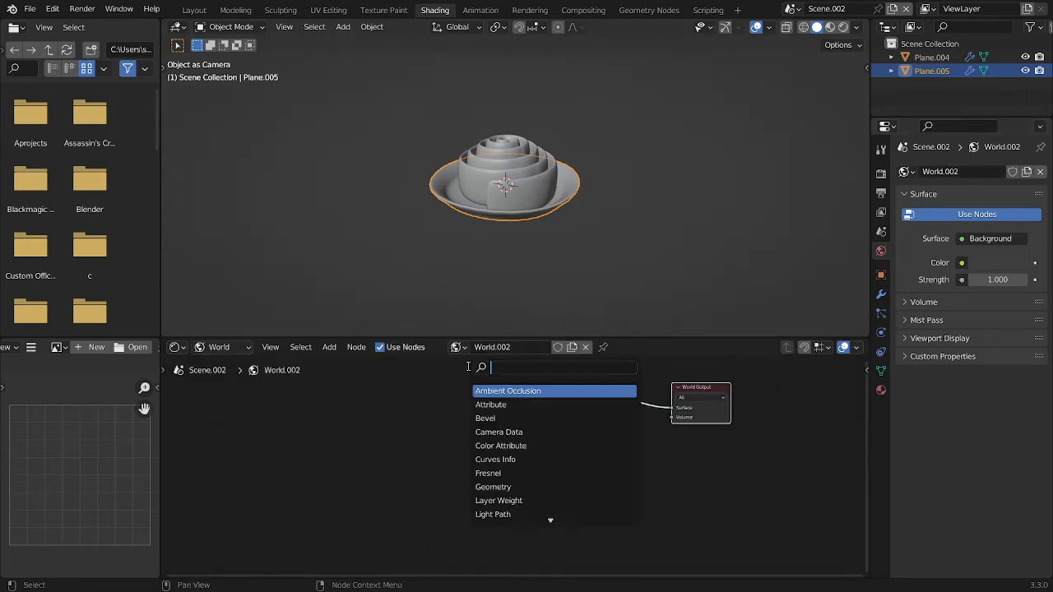
text(env)
key(Return)
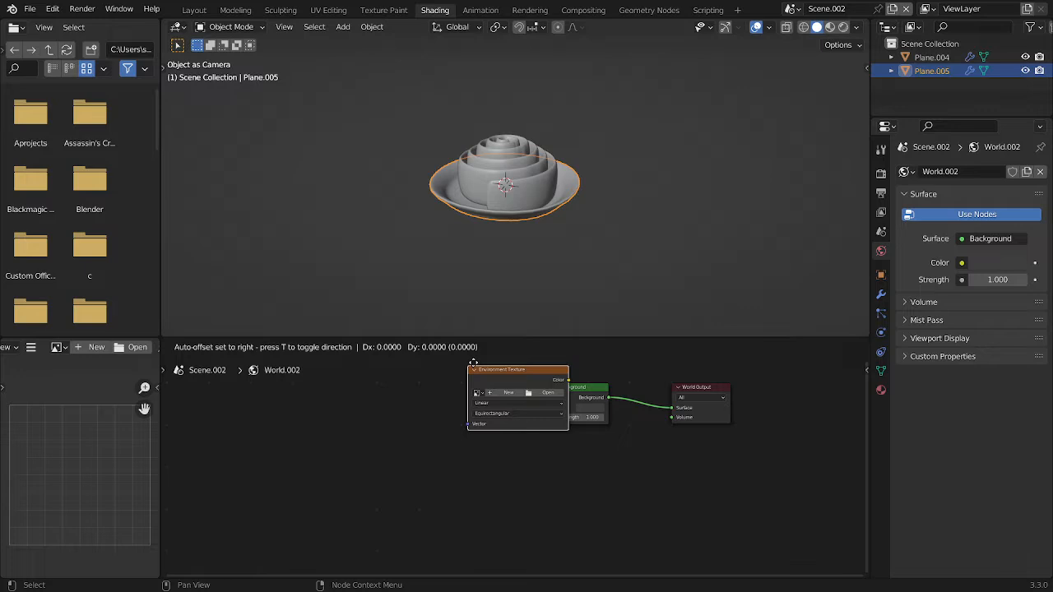
click(437, 389)
alt+right_drag(532, 439, 556, 420)
scroll(493, 387, up, 5)
drag(447, 376, 388, 400)
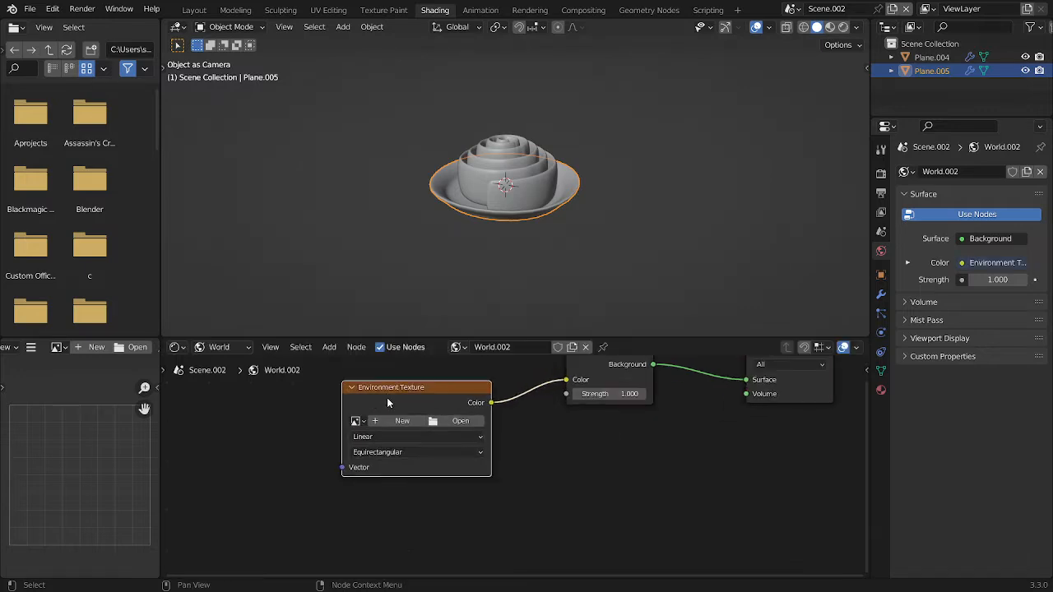
click(365, 421)
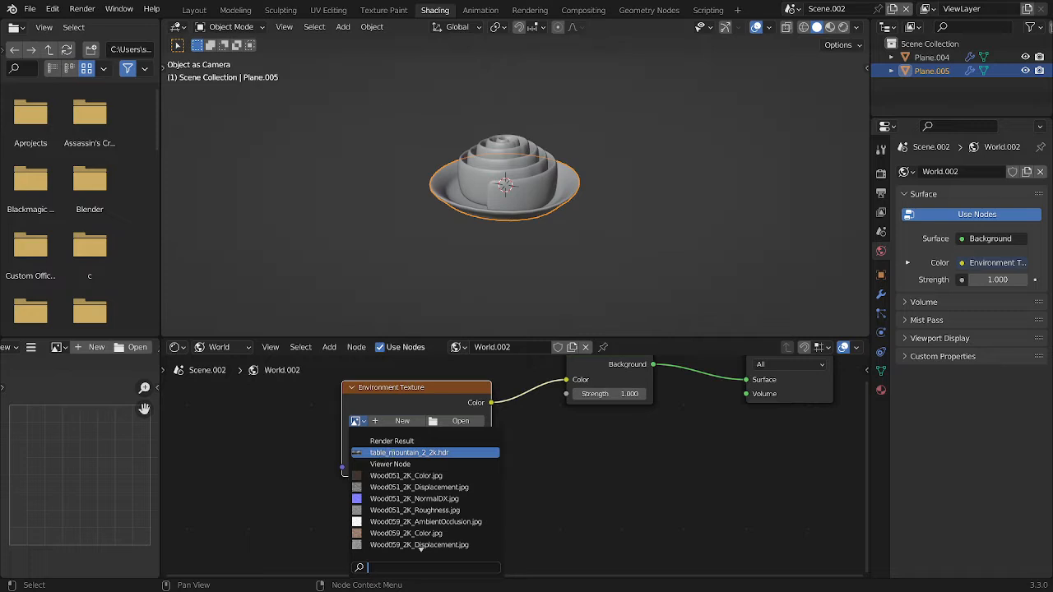
click(392, 453)
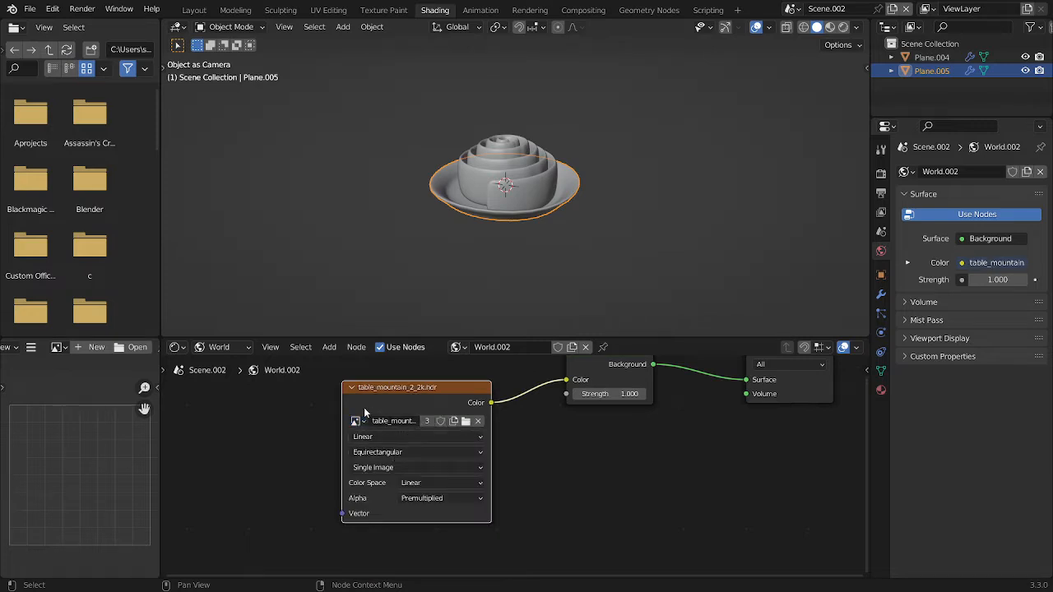
scroll(368, 417, up, 1)
click(476, 415)
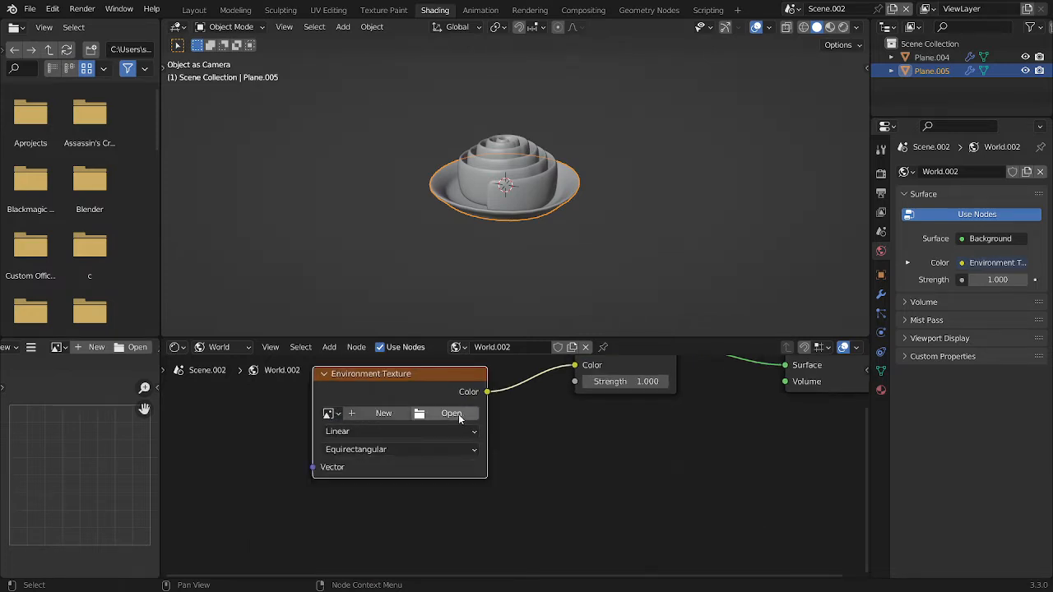
Assign the table_mountain_2_2k.hdr image to the Environment Texture node
click(328, 413)
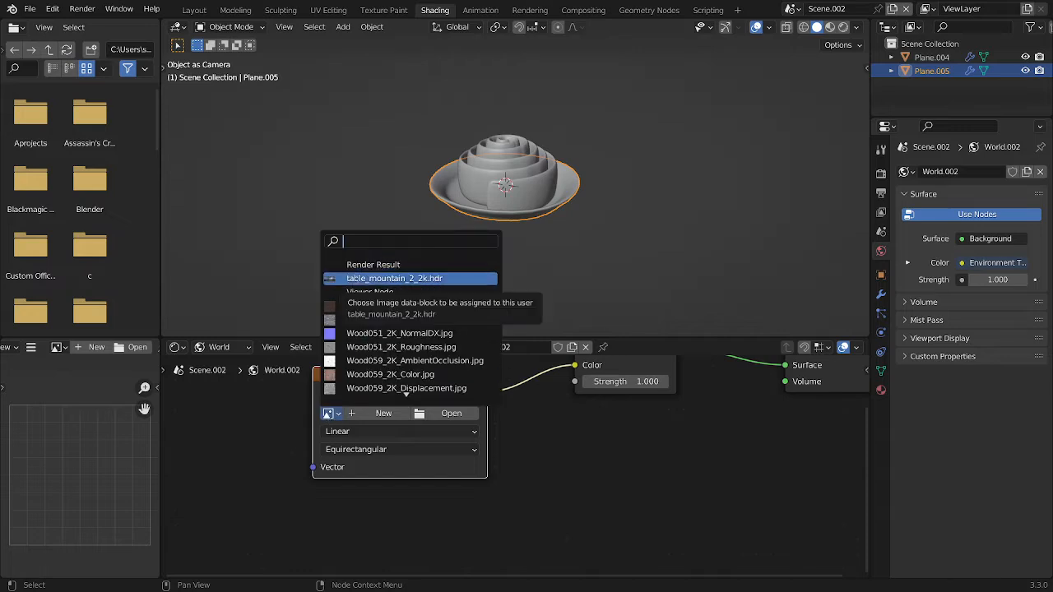
click(344, 280)
scroll(290, 405, down, 3)
middle_drag(265, 406, 547, 423)
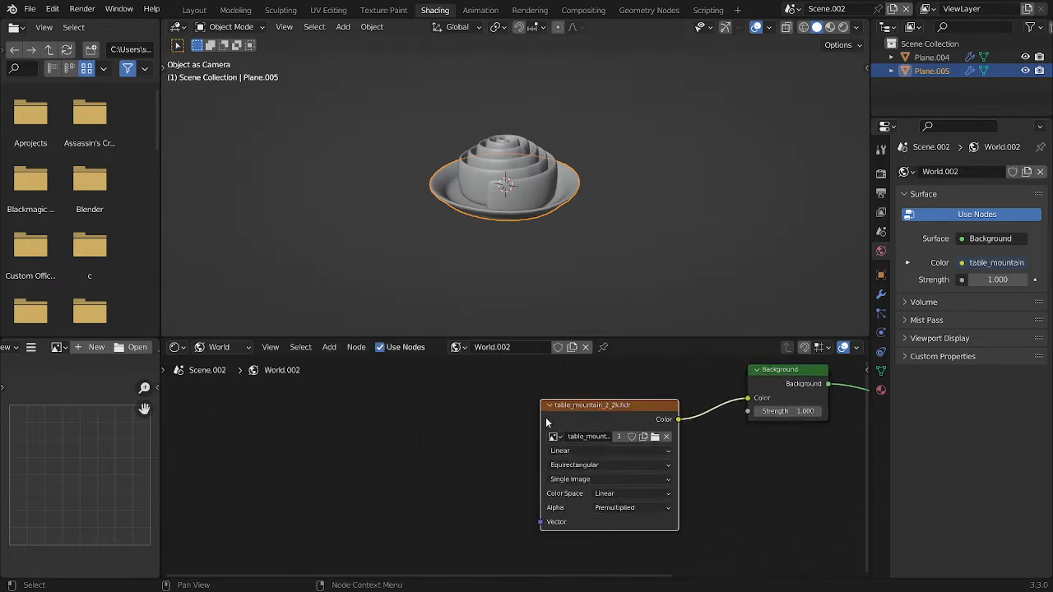
Deselect the plate and show the 3D viewport in rendered shading with the environment image lighting the models
click(620, 128)
click(380, 316)
scroll(470, 269, up, 1)
scroll(453, 200, down, 2)
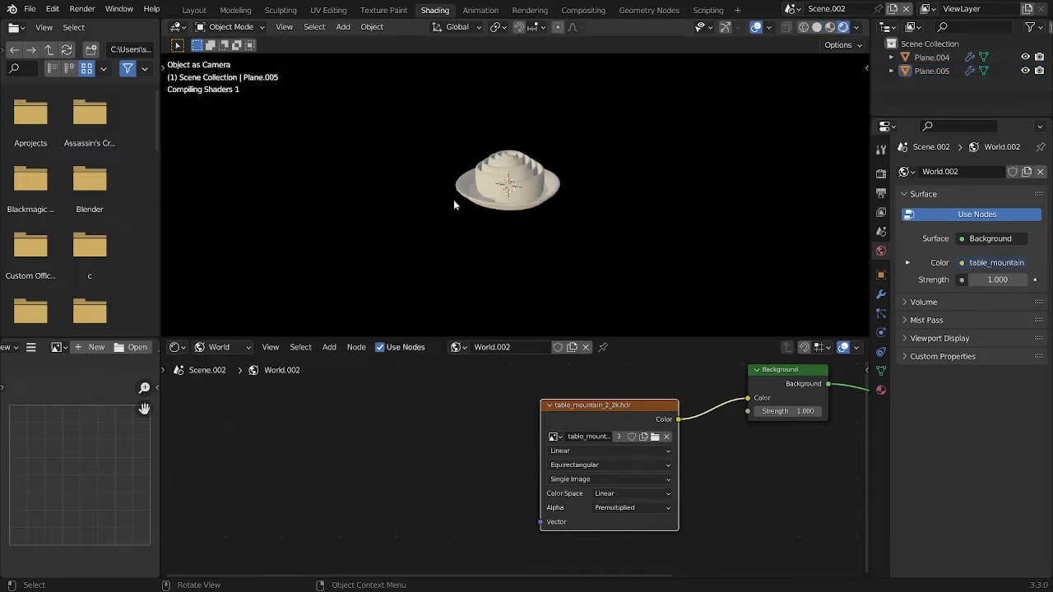
middle_drag(453, 200, 853, 262)
Set the render engine to Cycles and the render device to GPU Compute
click(881, 173)
click(996, 172)
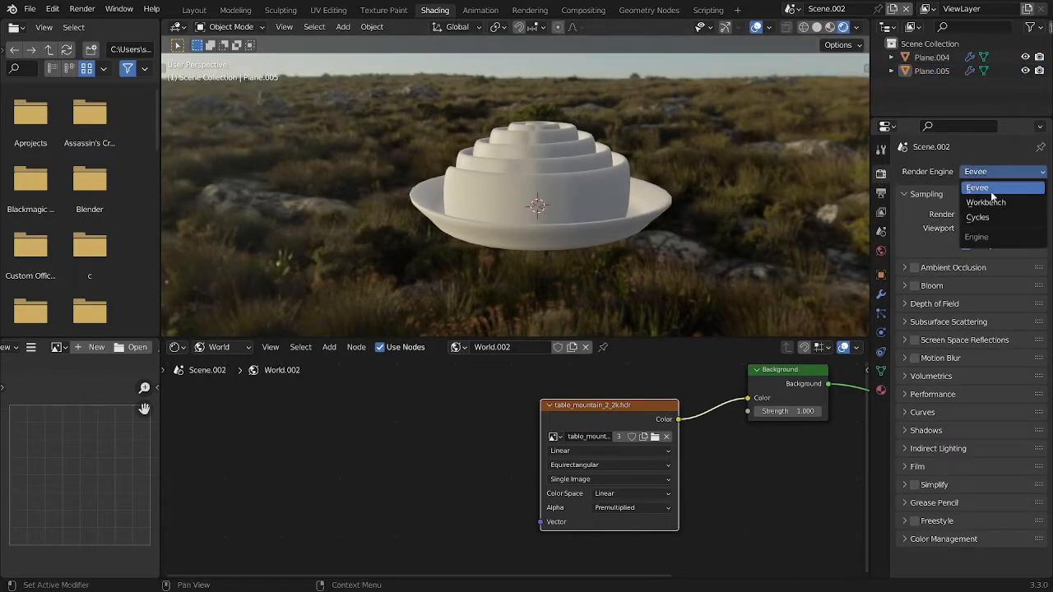
click(980, 216)
click(987, 206)
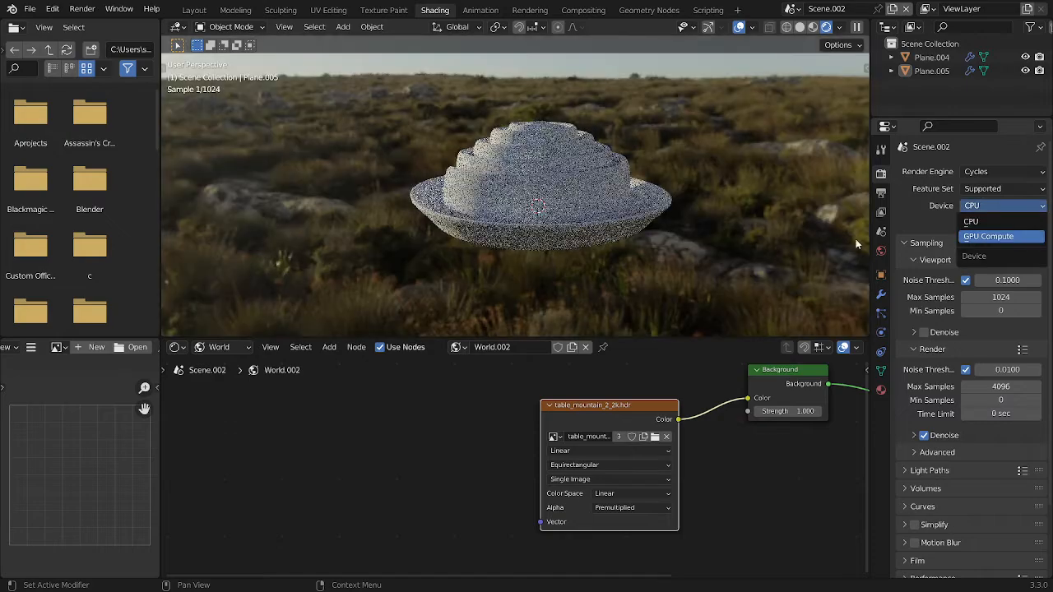
click(977, 241)
Select the cinnamon roll, switch the shader editor to object shading, and create a new material for it
middle_drag(652, 221, 589, 190)
click(587, 192)
middle_drag(635, 231, 576, 280)
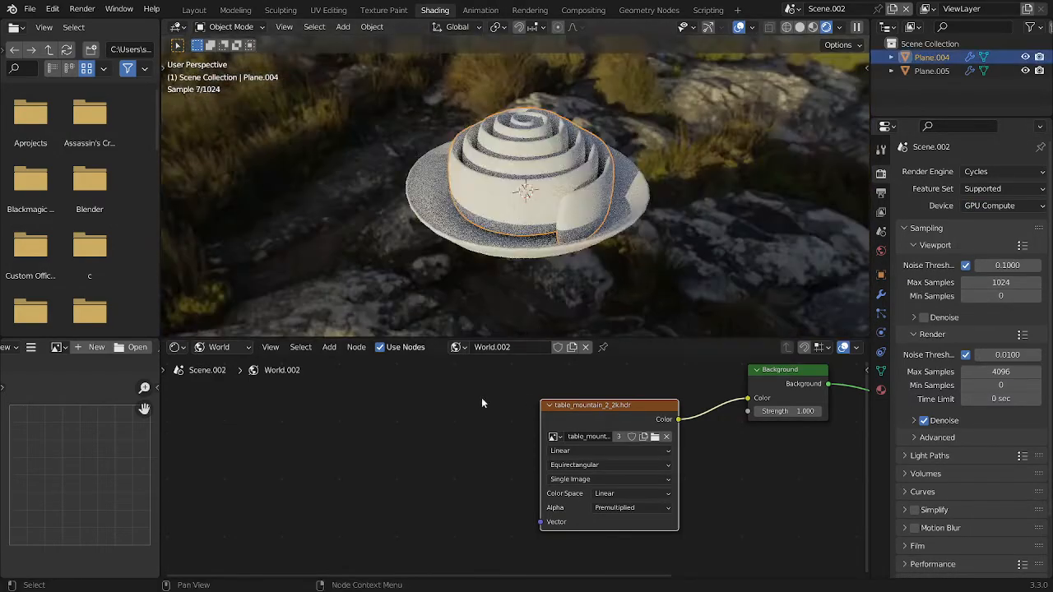
click(225, 363)
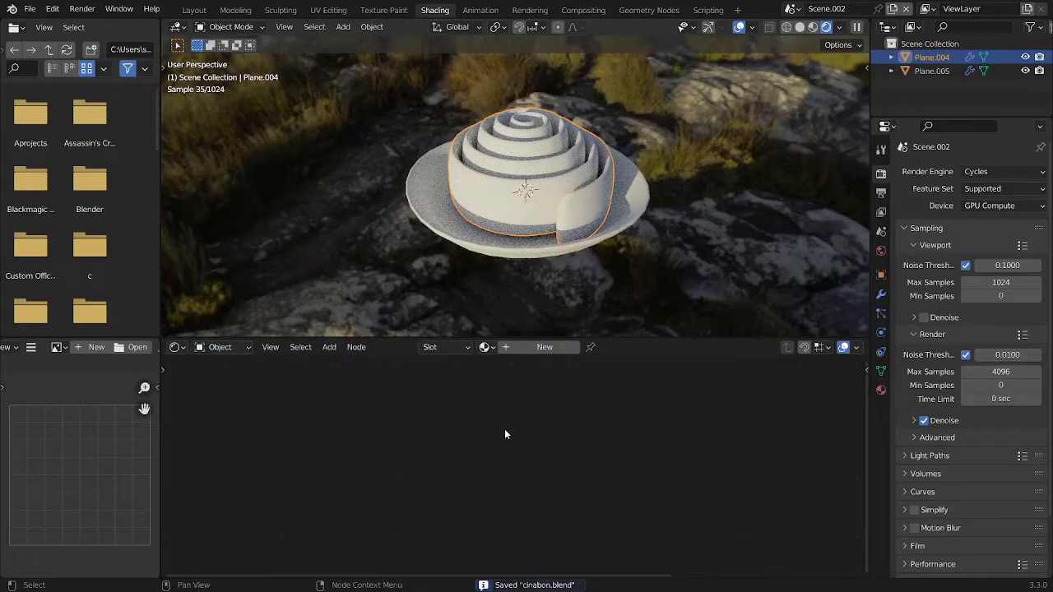
click(544, 347)
Add a Texture Coordinate node to the roll's material, well clear of the Principled BSDF
key(shift+a)
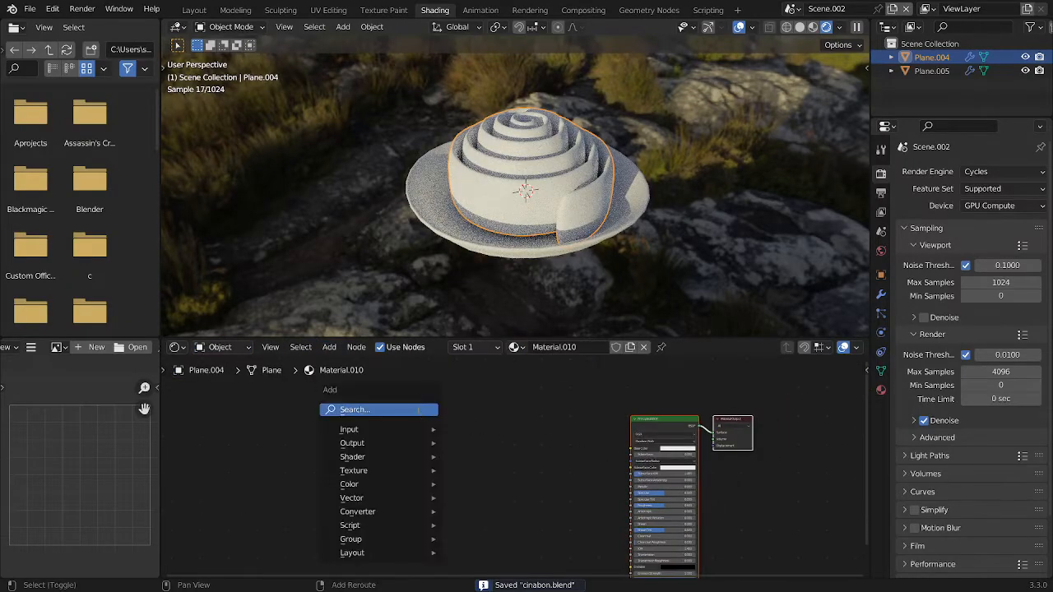
click(420, 410)
text(tex)
key(Return)
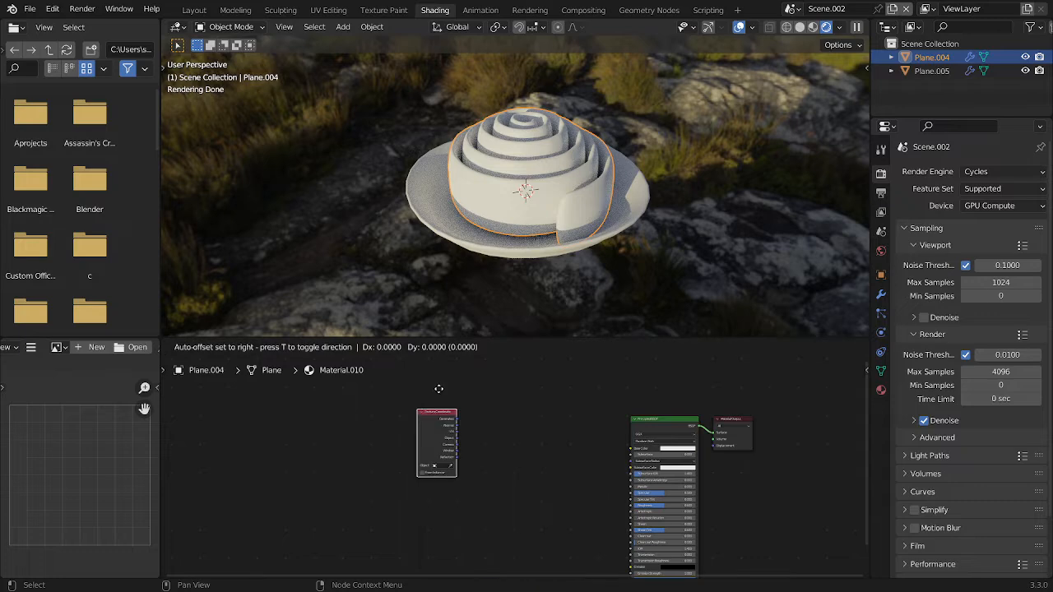
click(312, 406)
Cycle the material preview through the Texture Coordinate outputs until the Object output shows on the roll
middle_drag(300, 432, 409, 419)
scroll(409, 419, up, 4)
ctrl+shift+click(408, 420)
ctrl+shift+click(408, 419)
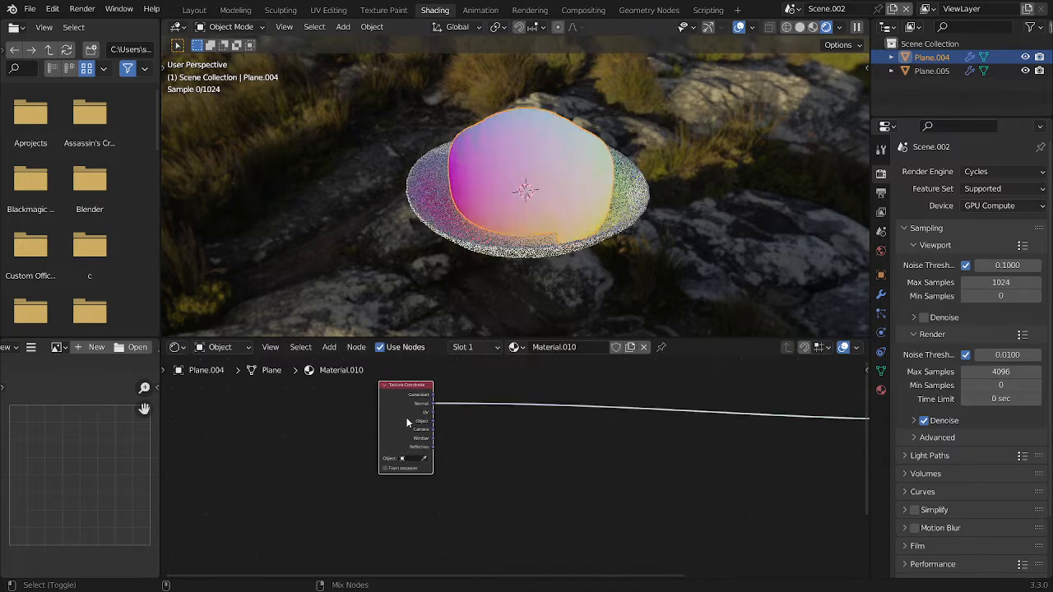
ctrl+shift+click(409, 419)
ctrl+shift+click(408, 419)
middle_drag(510, 218, 499, 435)
Insert a Separate XYZ node on the link from the Texture Coordinate's Object output
key(shift+a)
click(485, 400)
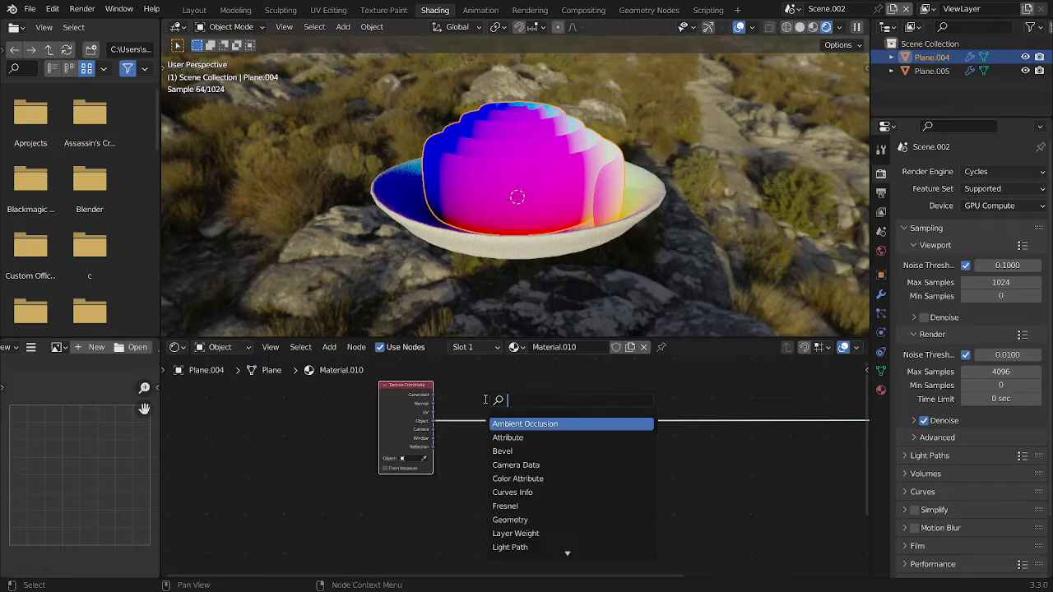
text(sep)
key(Return)
click(485, 399)
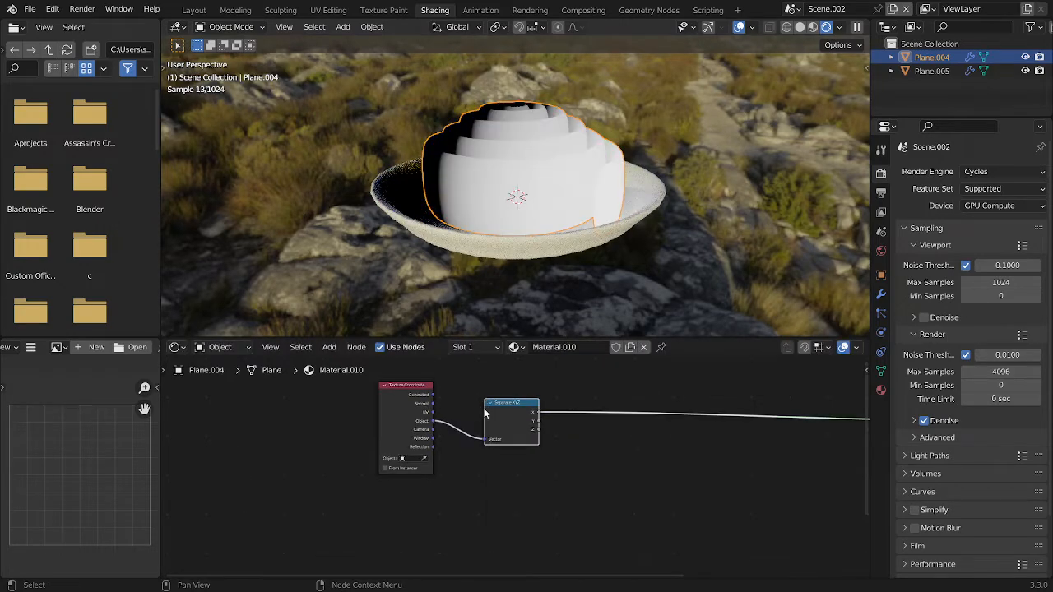
Preview the Separate XYZ node's Z output on the roll and move the two input nodes further from the shader
ctrl+shift+click(487, 409)
ctrl+shift+click(486, 409)
middle_drag(669, 461, 618, 477)
drag(618, 476, 339, 393)
key(g)
click(220, 439)
key(shift+a)
click(428, 420)
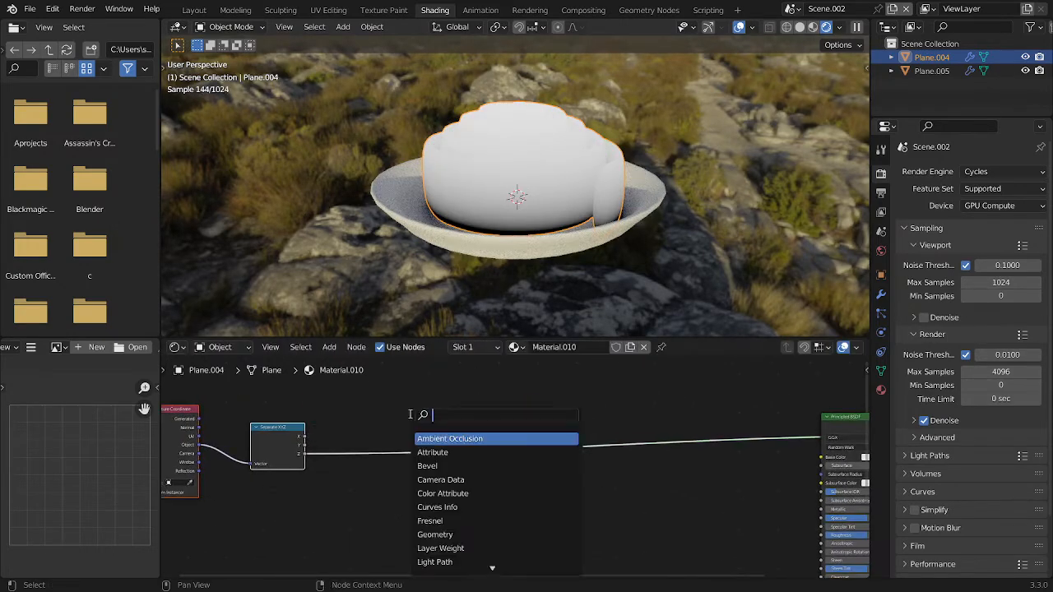
text(c)
click(434, 449)
click(413, 445)
scroll(412, 442, up, 4)
middle_drag(412, 442, 494, 431)
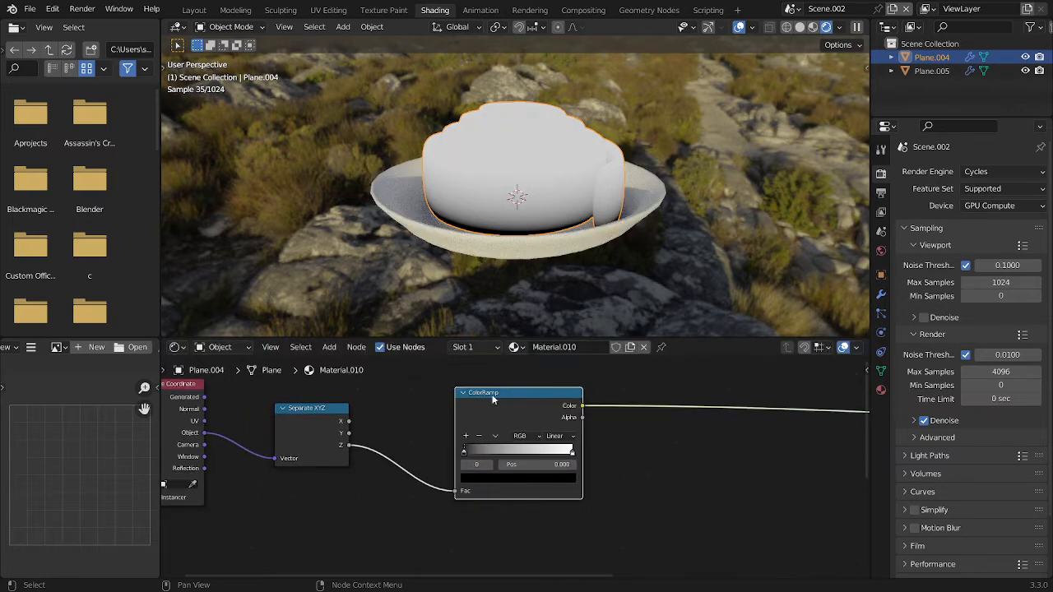
key(ctrl+x)
key(shift+a)
click(450, 399)
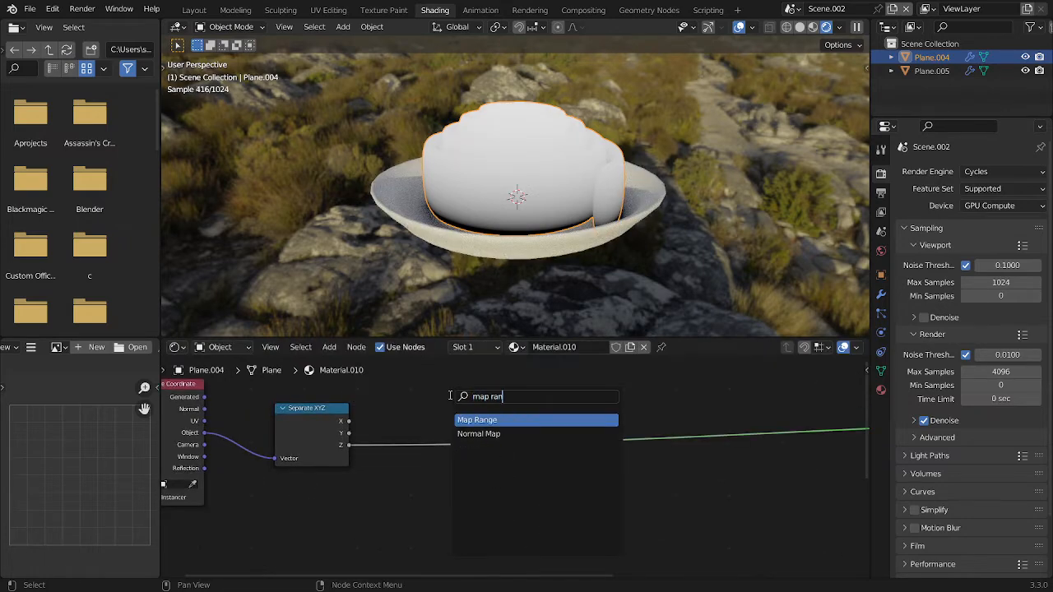
text(map ran)
key(Return)
right_click(449, 396)
Insert a ColorRamp node on the link from the Separate XYZ node's Z output
scroll(575, 179, up, 1)
middle_drag(574, 180, 652, 188)
key(shift+a)
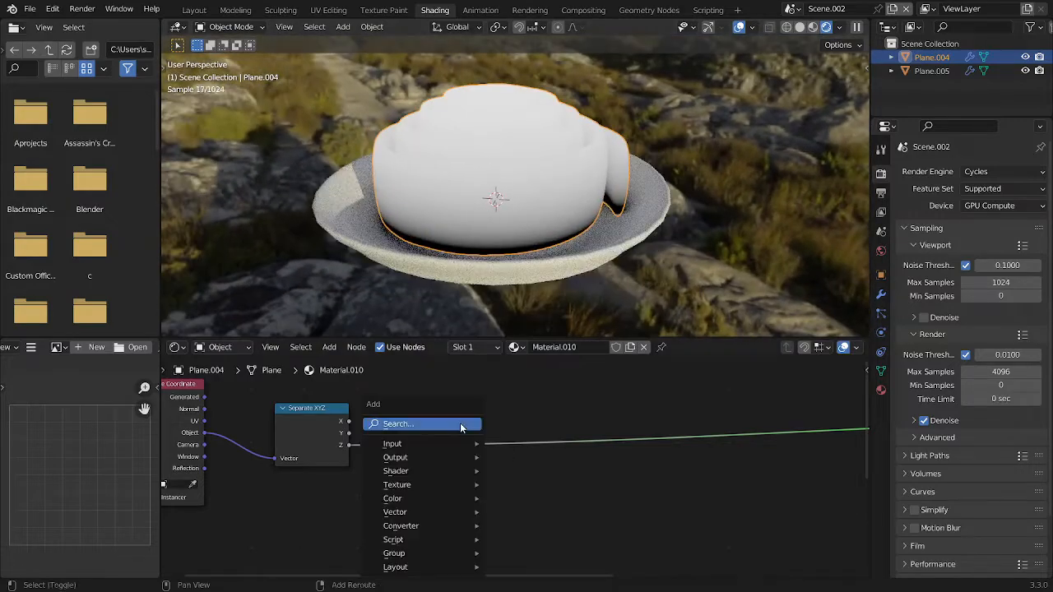
click(462, 426)
text(c)
click(513, 464)
click(423, 449)
Move the ColorRamp's black stop inward, add a black stop at 0.680, and move the white end stop closer to it
drag(401, 475, 438, 473)
click(402, 458)
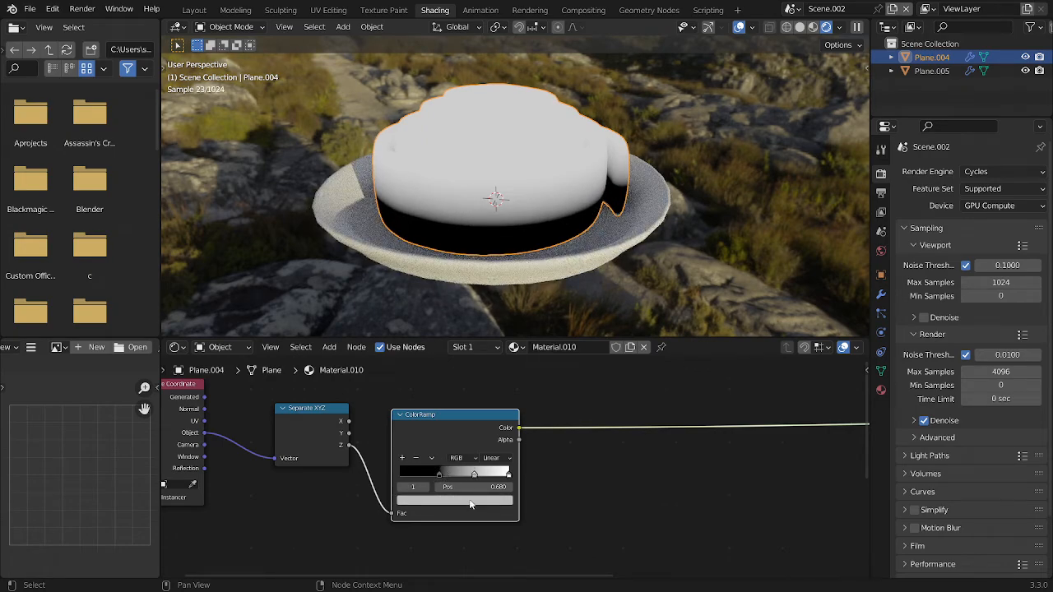
click(471, 501)
drag(490, 370, 493, 435)
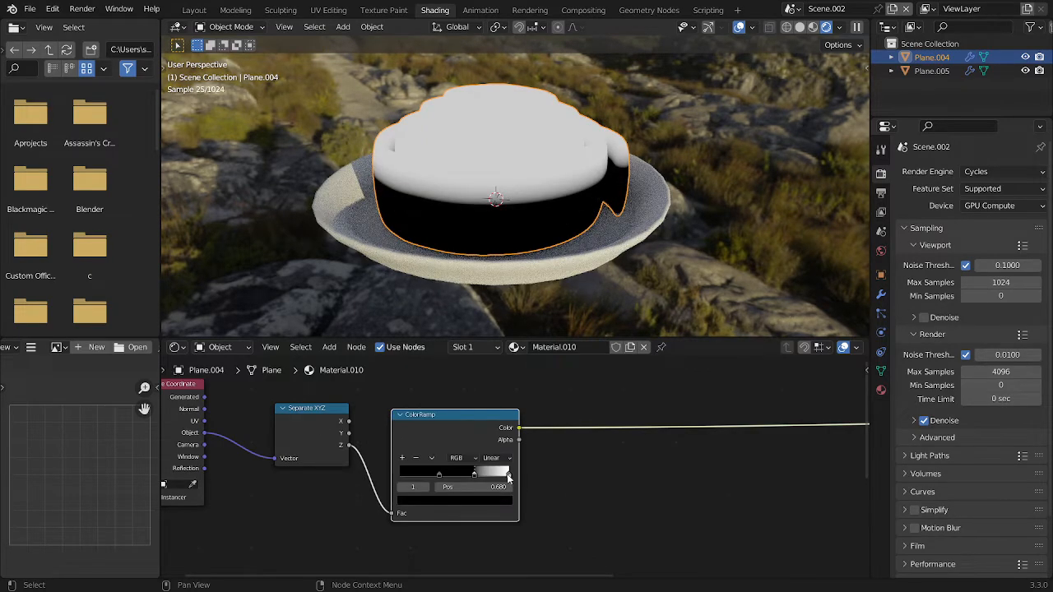
drag(508, 477, 492, 477)
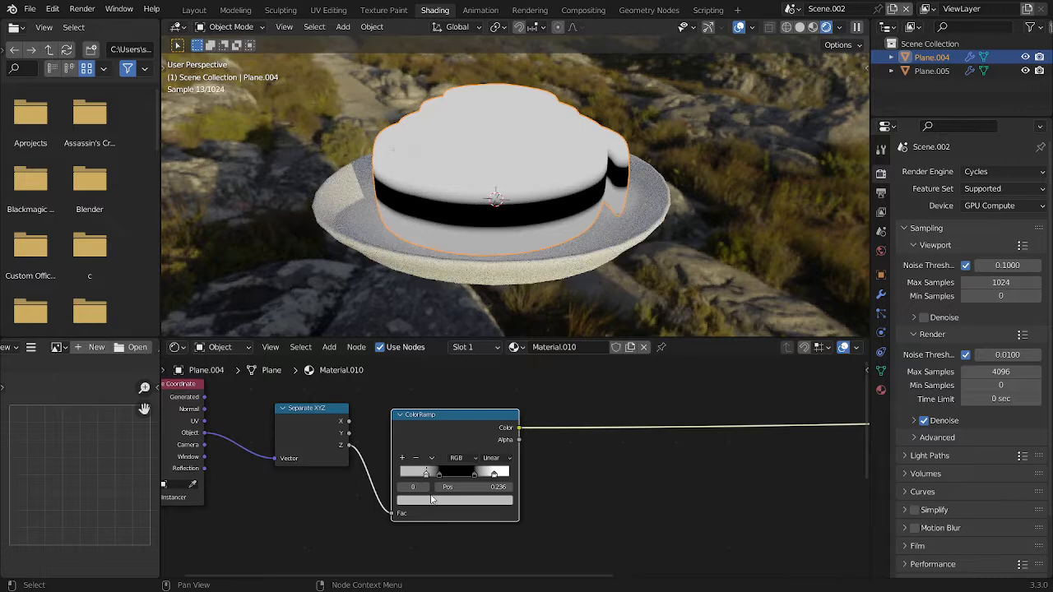
Colour the ColorRamp's first stop white, move it to the ramp's start, and move the adjacent black stop to 0.116
click(432, 503)
scroll(432, 507, up, 6)
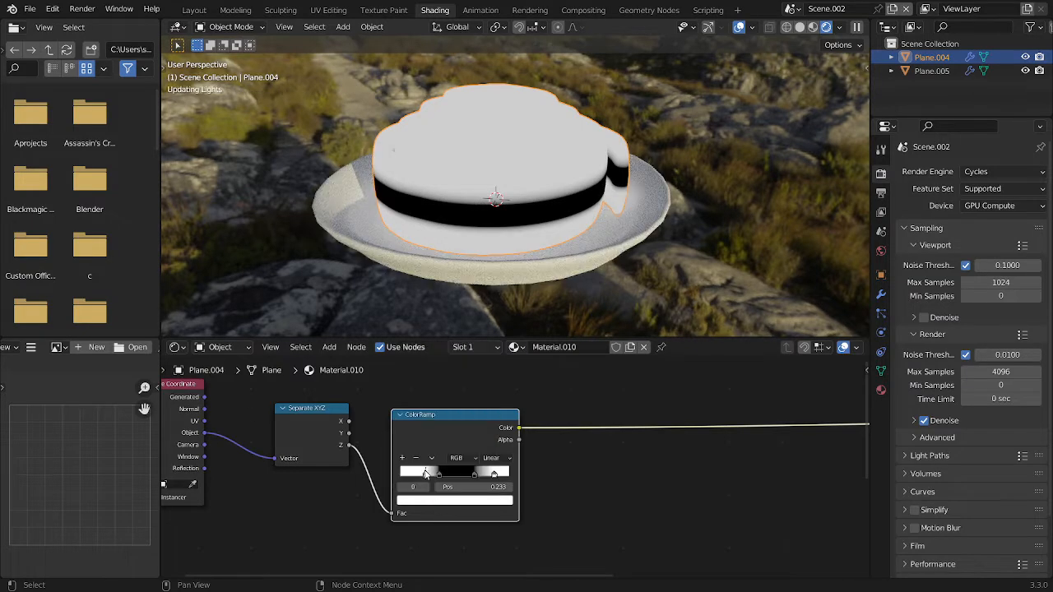
drag(426, 476, 407, 475)
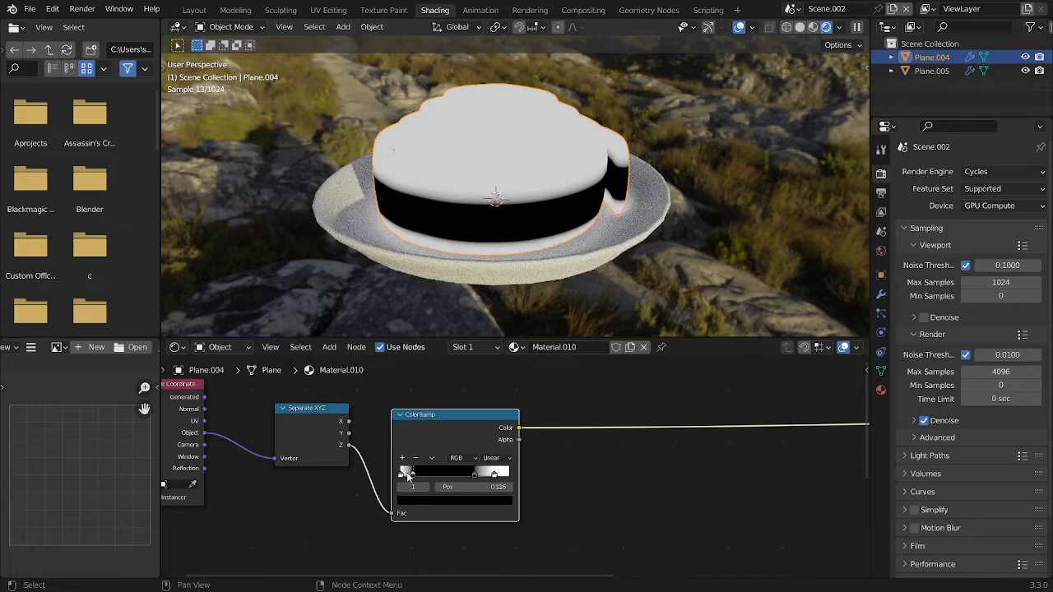
Set the ColorRamp interpolation to Ease and adjust its lower stops, with the first white stop at 0.033
middle_drag(498, 195, 599, 235)
scroll(485, 506, up, 2)
scroll(486, 507, up, 1)
click(486, 453)
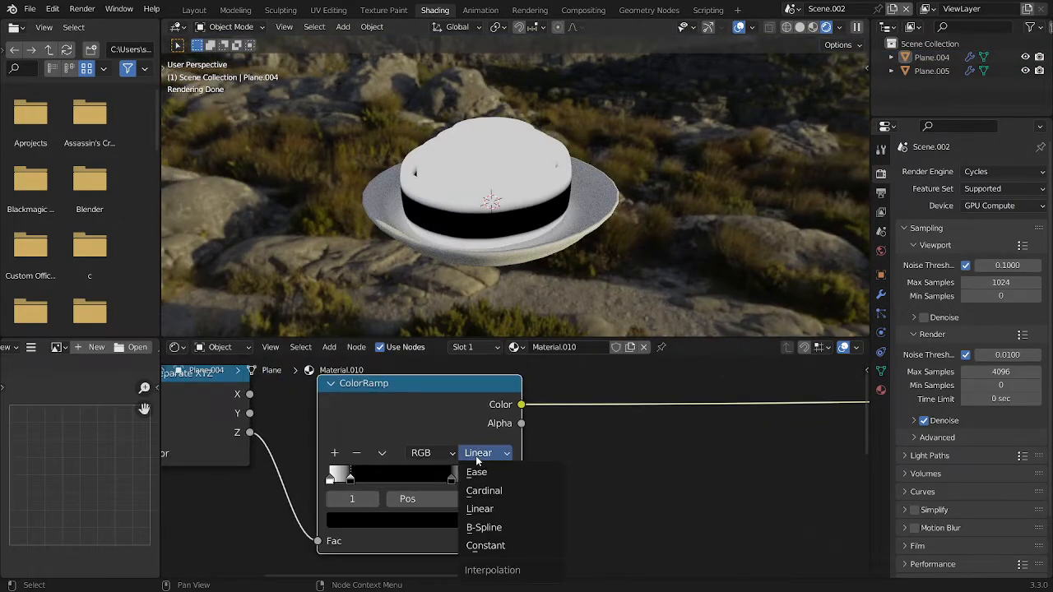
click(481, 473)
drag(358, 479, 334, 482)
Move the ColorRamp aside and insert a Map Range node between the Separate XYZ's Z output and the ramp's Fac
drag(420, 413, 632, 416)
key(shift+a)
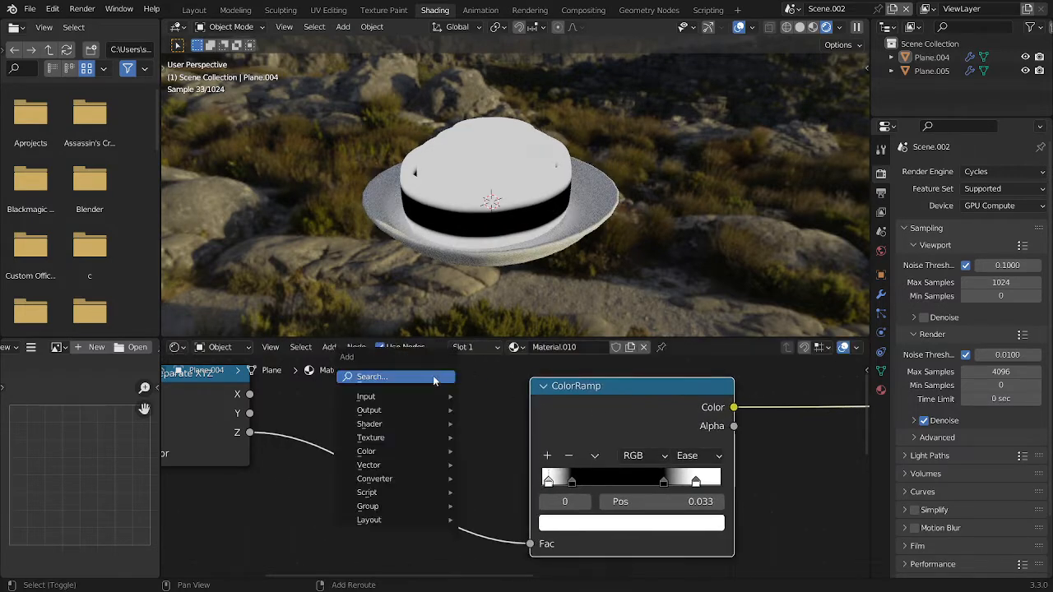
click(434, 378)
text(map r)
key(Return)
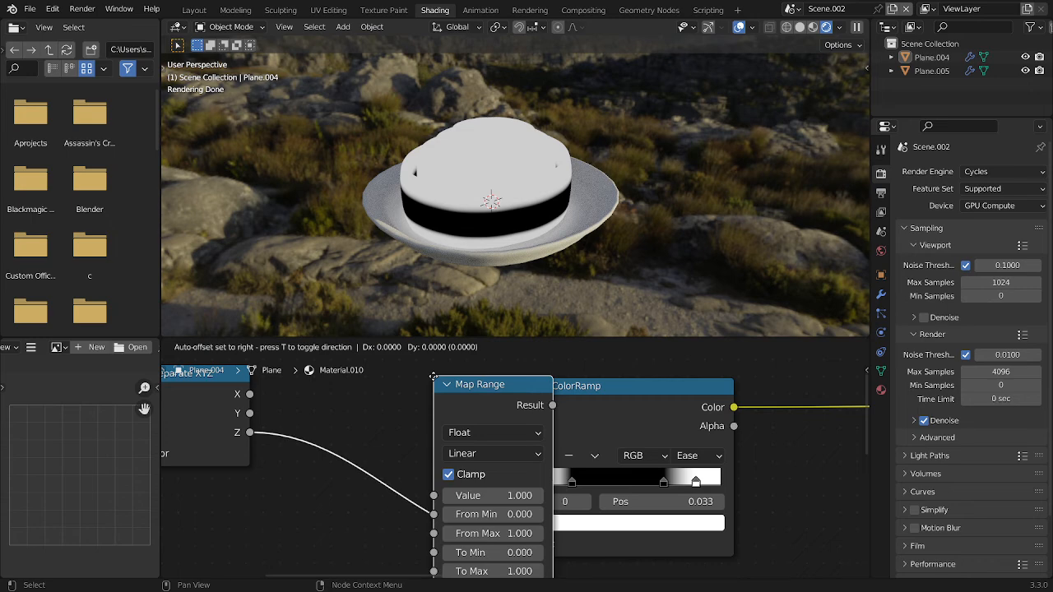
click(343, 376)
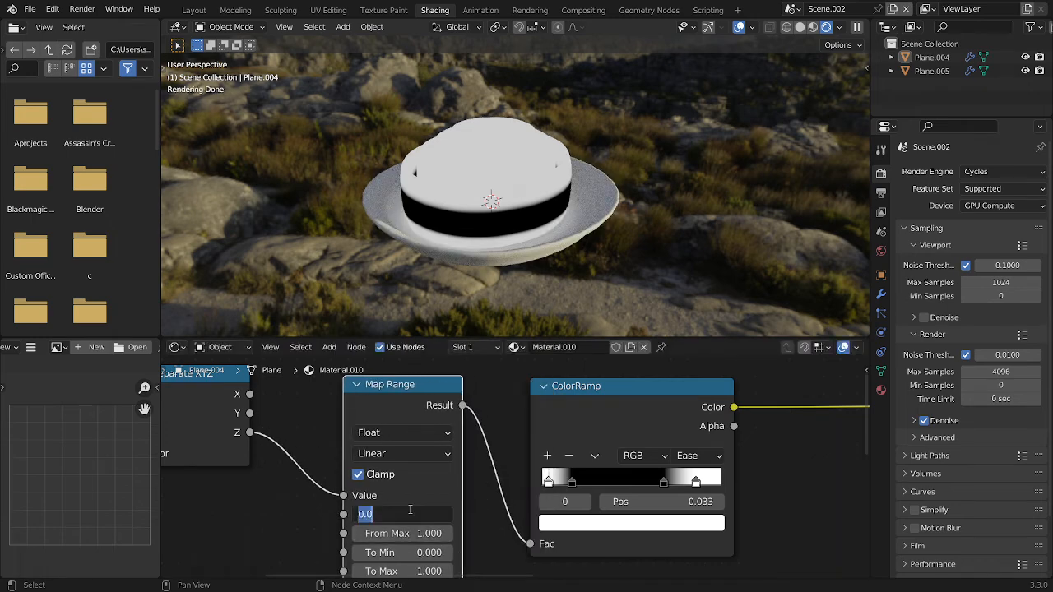
Set the Map Range node's From Min to -1.000 and isolate the cinnamon roll in local view
text(-1)
key(Return)
mouse_move(584, 481)
mouse_down()
mouse_move(610, 483)
mouse_move(574, 482)
mouse_move(623, 484)
mouse_move(589, 483)
mouse_up()
scroll(525, 276, up, 3)
middle_drag(543, 231, 537, 115)
click(530, 186)
key(KP_Divide)
Move the ColorRamp's stops inward, with the first black stop at 0.531 and the second at 0.840, and save the file
drag(589, 483, 625, 483)
middle_drag(576, 280, 585, 325)
key(ctrl+s)
scroll(634, 487, down, 1)
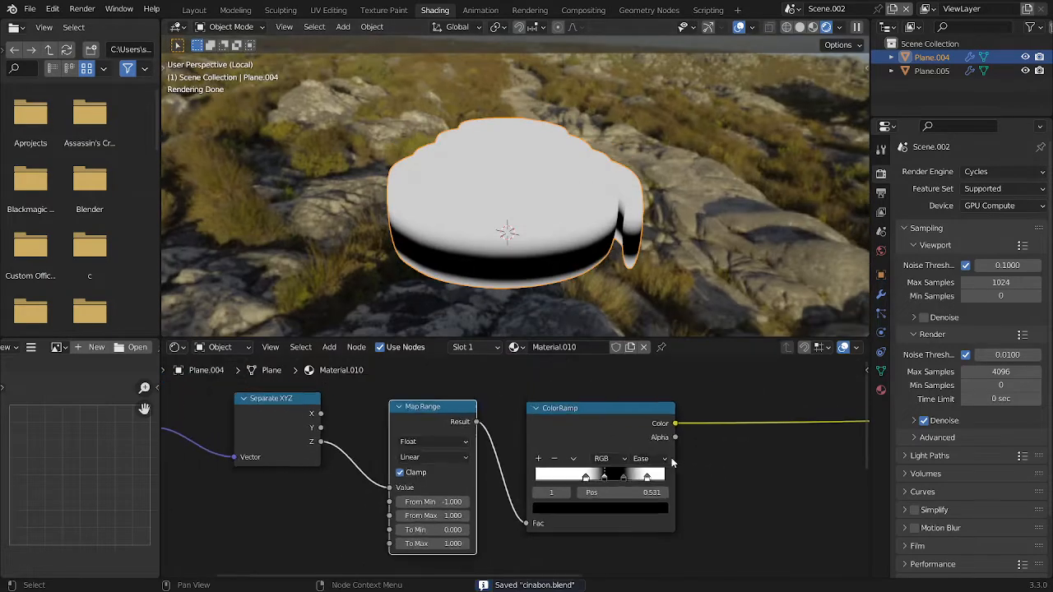
mouse_move(658, 479)
mouse_down()
mouse_move(671, 479)
mouse_move(660, 482)
mouse_up()
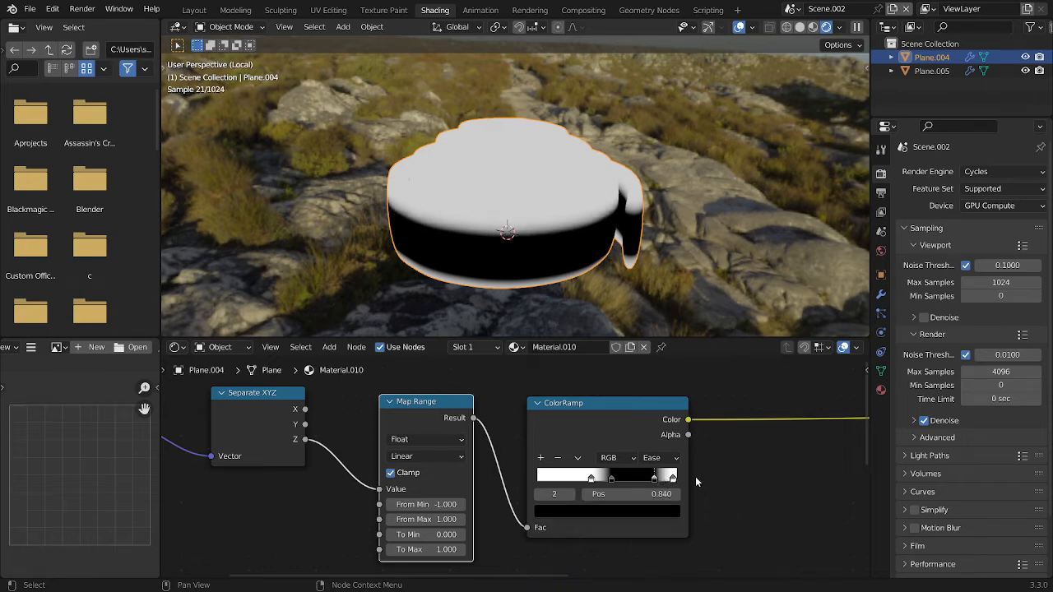
scroll(696, 478, down, 2)
key(ctrl+s)
Add a second ColorRamp node driven by the first ColorRamp's Color output
scroll(692, 458, down, 6)
middle_drag(696, 454, 414, 416)
scroll(414, 415, up, 4)
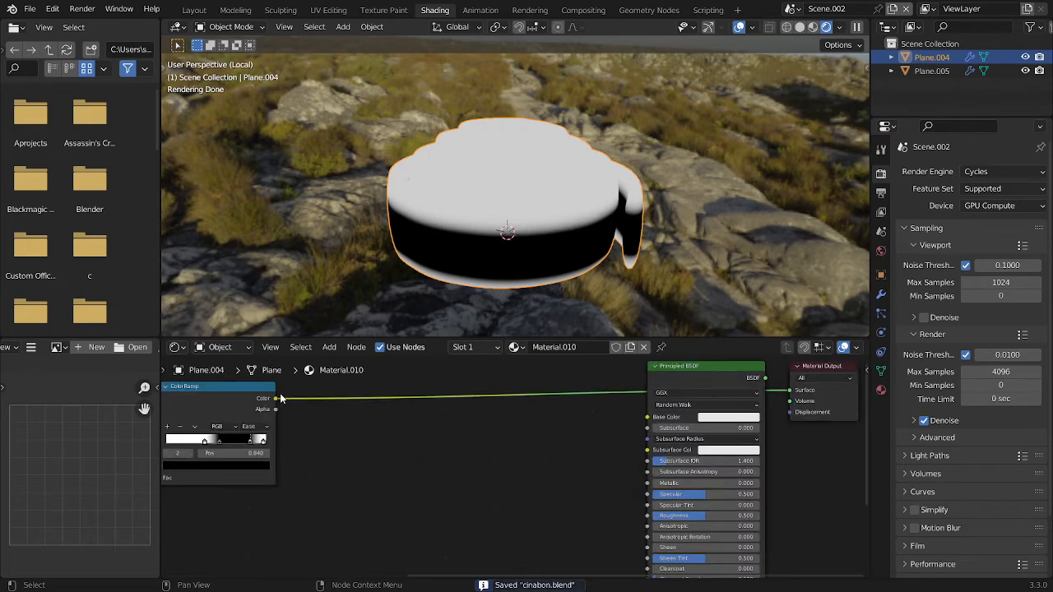
drag(279, 399, 300, 381)
text(c)
click(347, 416)
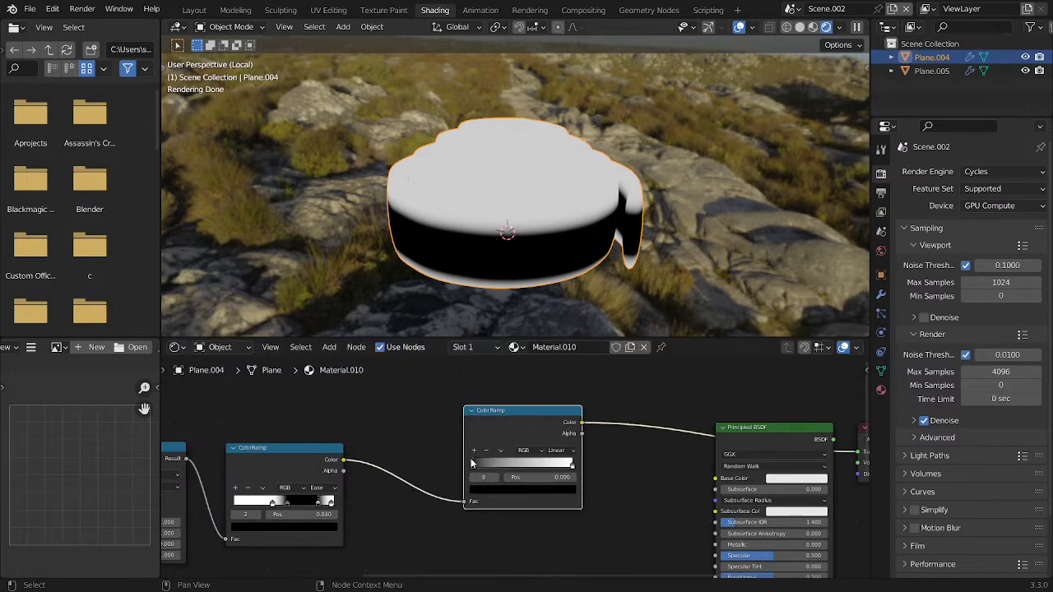
Set the second ColorRamp's first stop to the hex colour D78938
scroll(472, 466, up, 2)
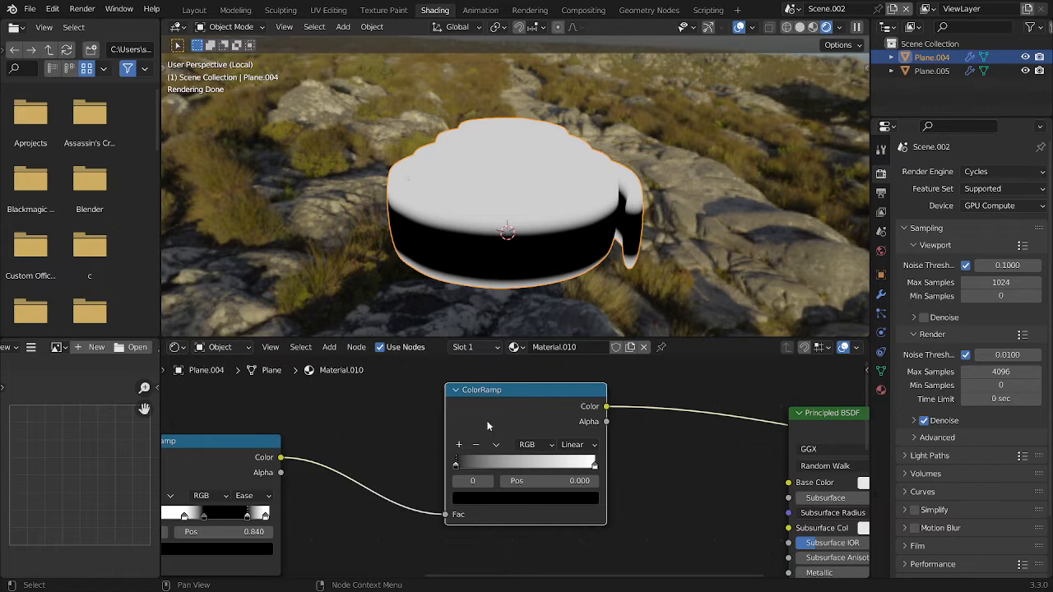
scroll(487, 426, up, 2)
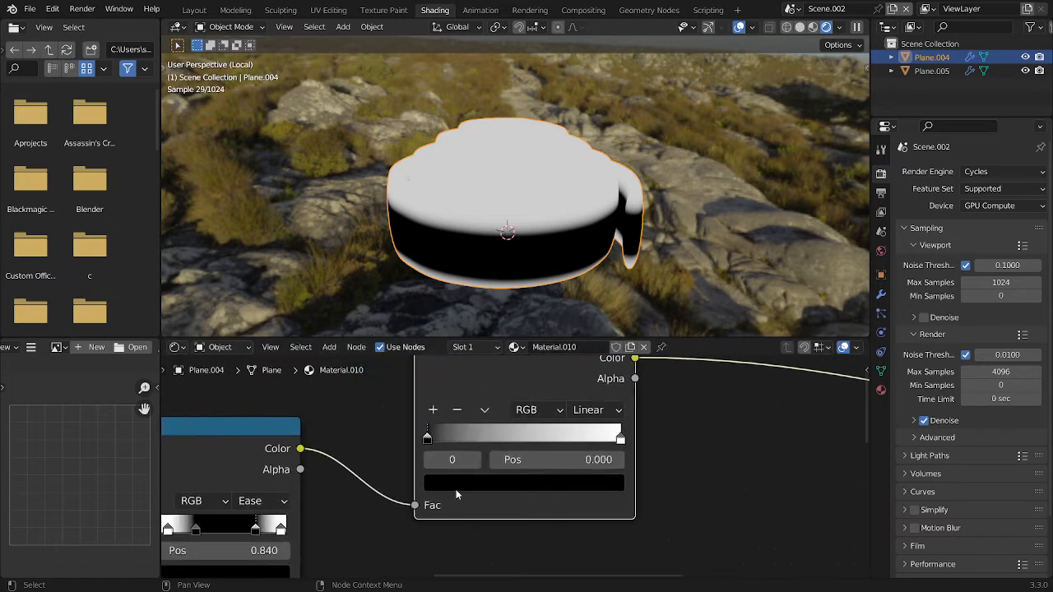
click(457, 491)
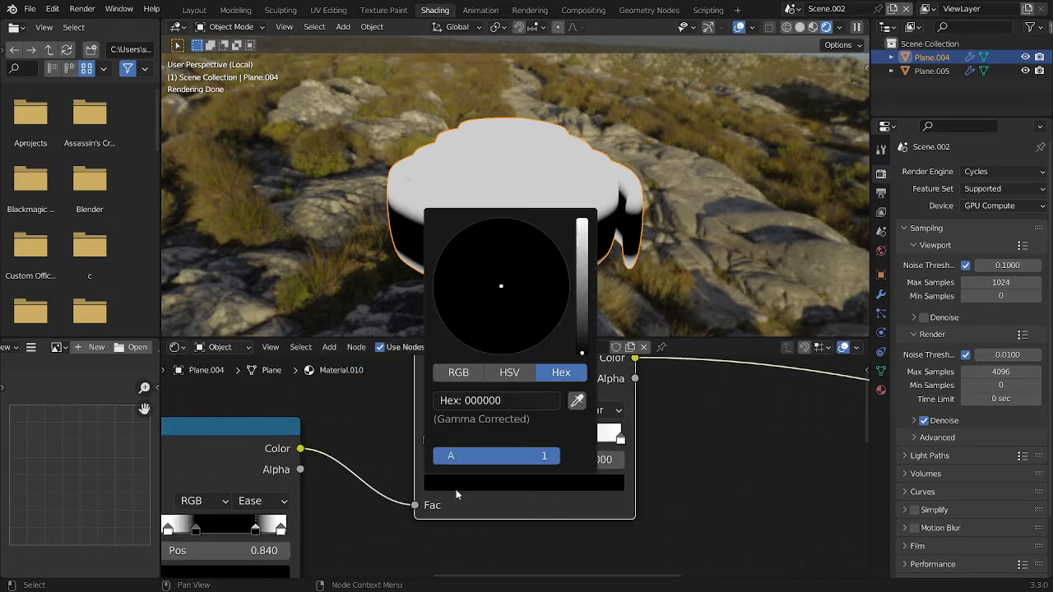
click(511, 395)
text(d78938)
key(Return)
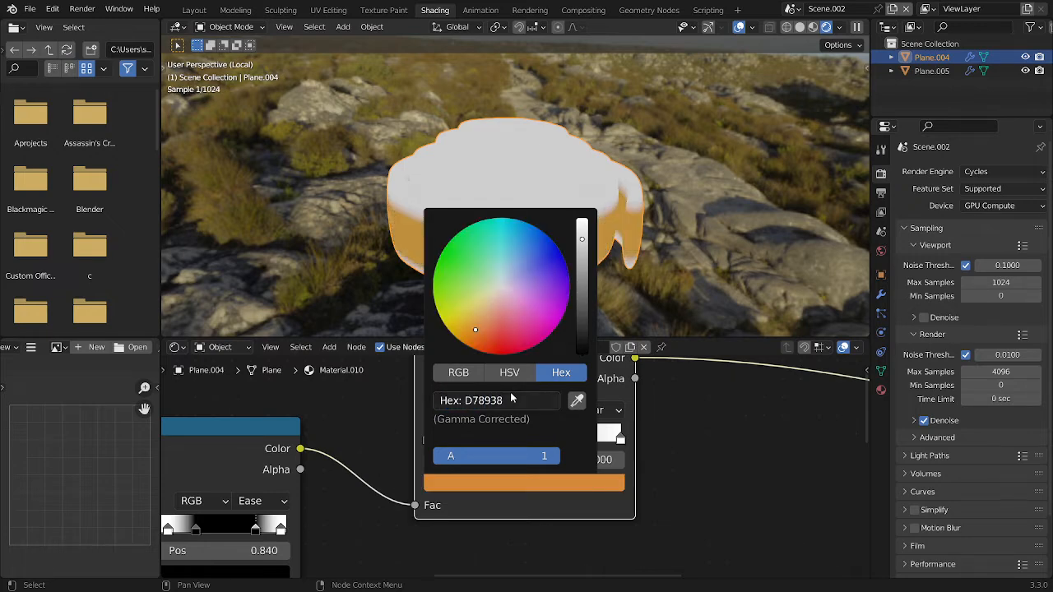
Set the second ColorRamp's end stop to the hex colour 80360C
click(621, 441)
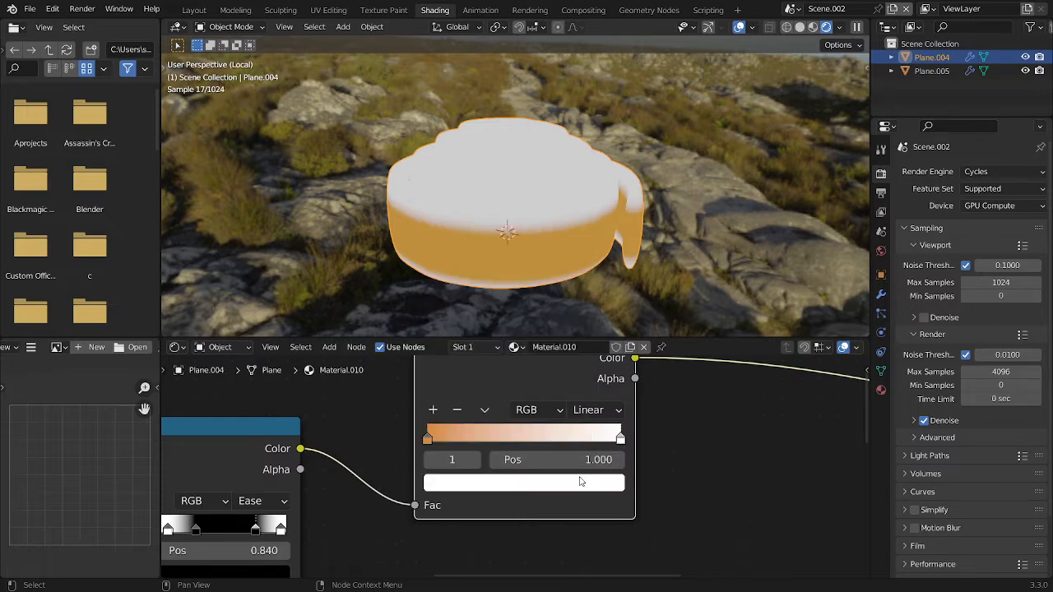
click(578, 486)
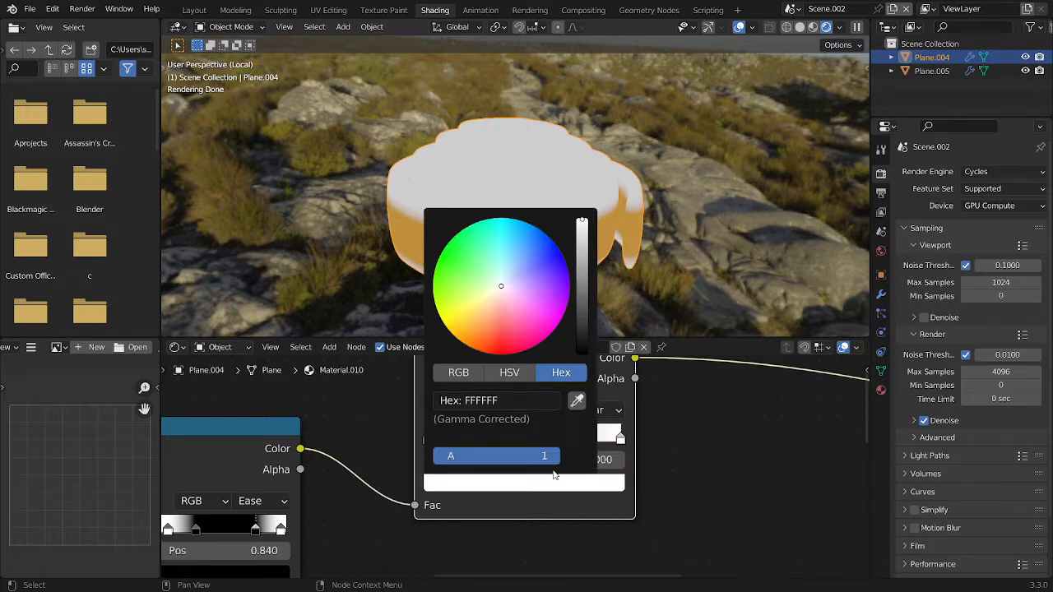
click(493, 401)
text(80360c)
key(Return)
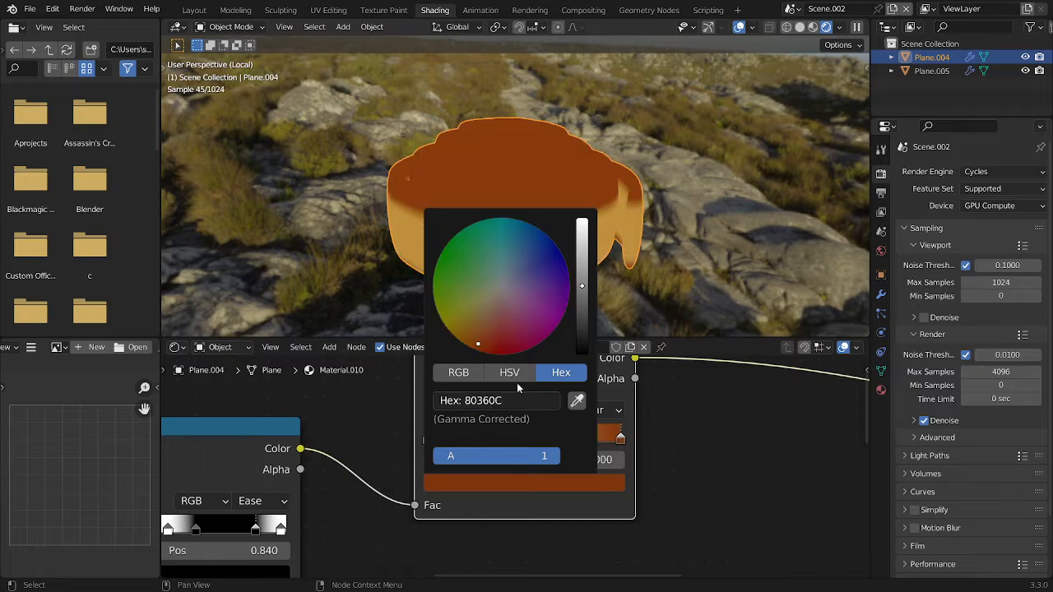
Connect the second ColorRamp's Color to the Principled BSDF's Base Color, show the shaded material on the roll, and save
scroll(548, 239, down, 3)
middle_drag(548, 183, 531, 149)
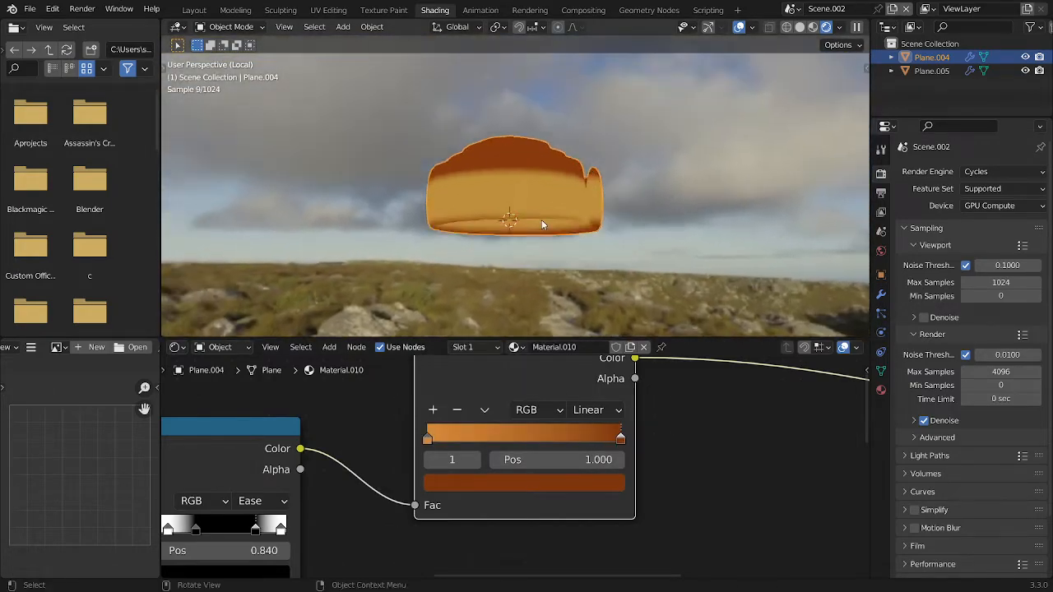
middle_drag(541, 222, 543, 181)
scroll(686, 413, down, 3)
middle_drag(649, 378, 492, 436)
scroll(498, 432, down, 3)
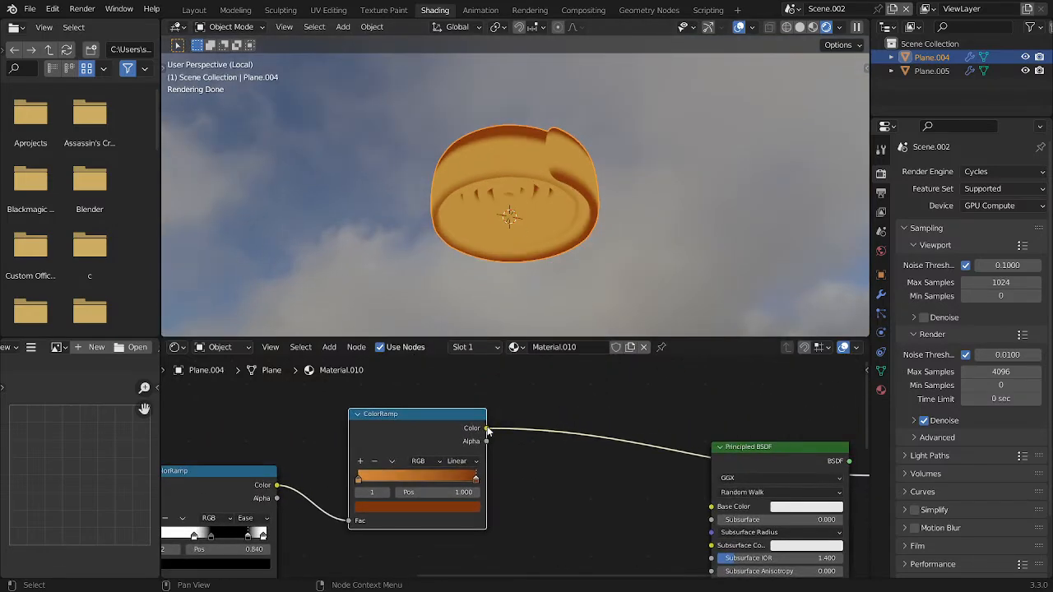
drag(487, 429, 712, 507)
middle_drag(609, 197, 576, 238)
click(553, 221)
key(ctrl+s)
Switch the shader editor to the World nodes and add Texture Coordinate and Mapping nodes to the HDRI environment texture
click(213, 347)
middle_drag(312, 493, 537, 429)
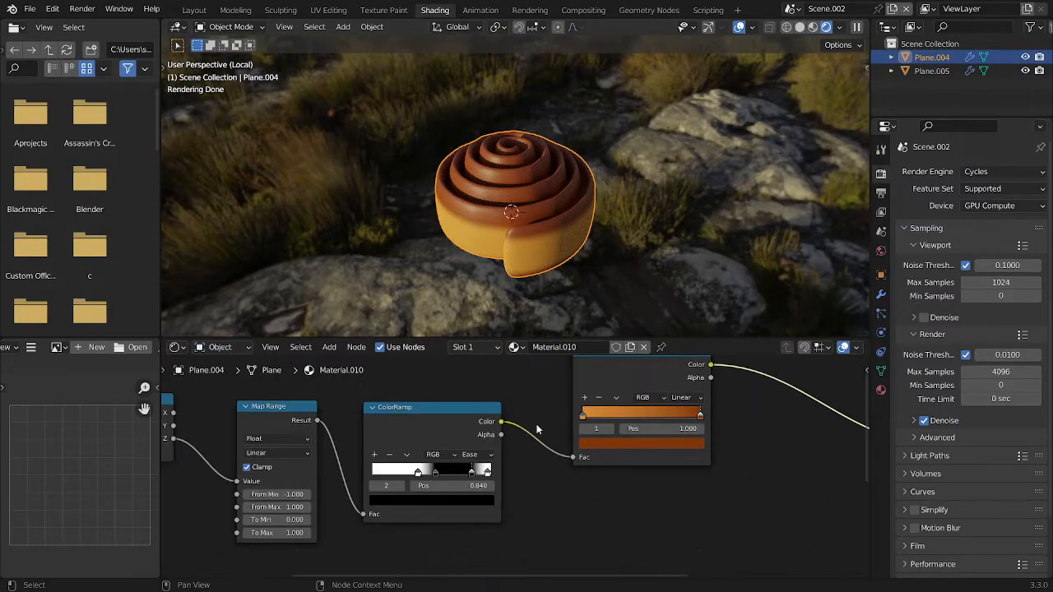
click(212, 347)
click(221, 372)
drag(718, 430, 654, 400)
right_click(655, 400)
key(g)
click(565, 359)
middle_drag(690, 408, 555, 444)
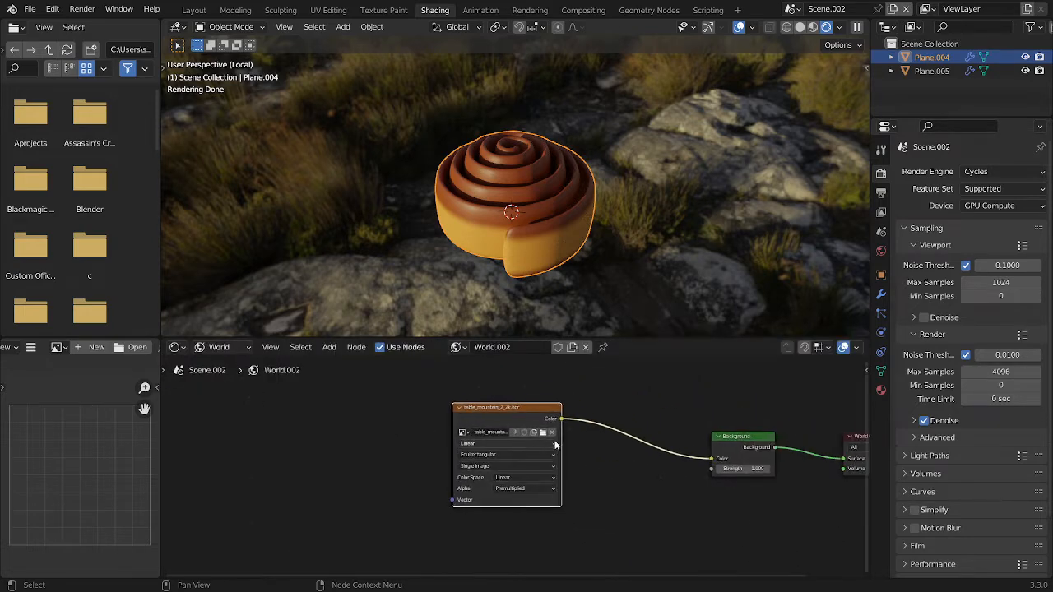
key(ctrl+t)
Set the Mapping node's X rotation to 45° to tilt the HDRI, and save the file
middle_drag(394, 429, 582, 392)
scroll(608, 479, up, 5)
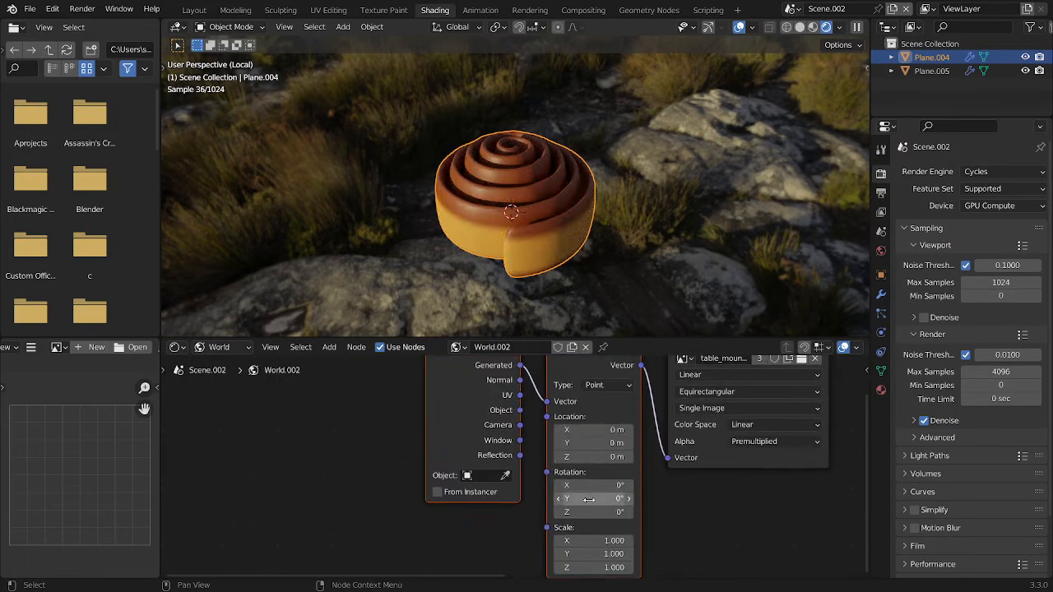
drag(585, 499, 587, 499)
middle_drag(688, 468, 639, 486)
click(549, 504)
text(45)
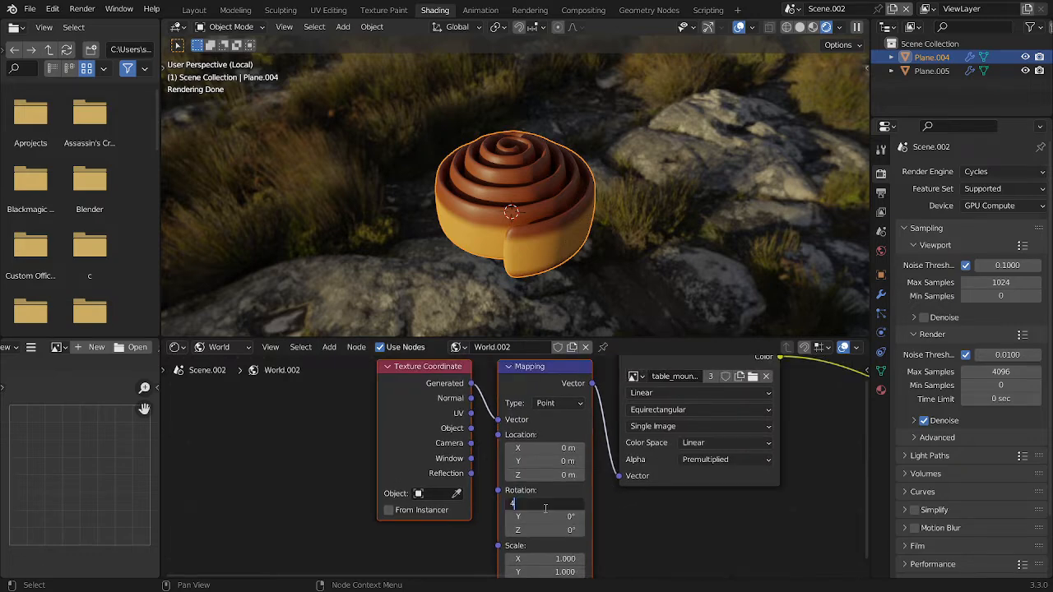
key(Return)
middle_drag(619, 324, 610, 210)
key(ctrl+s)
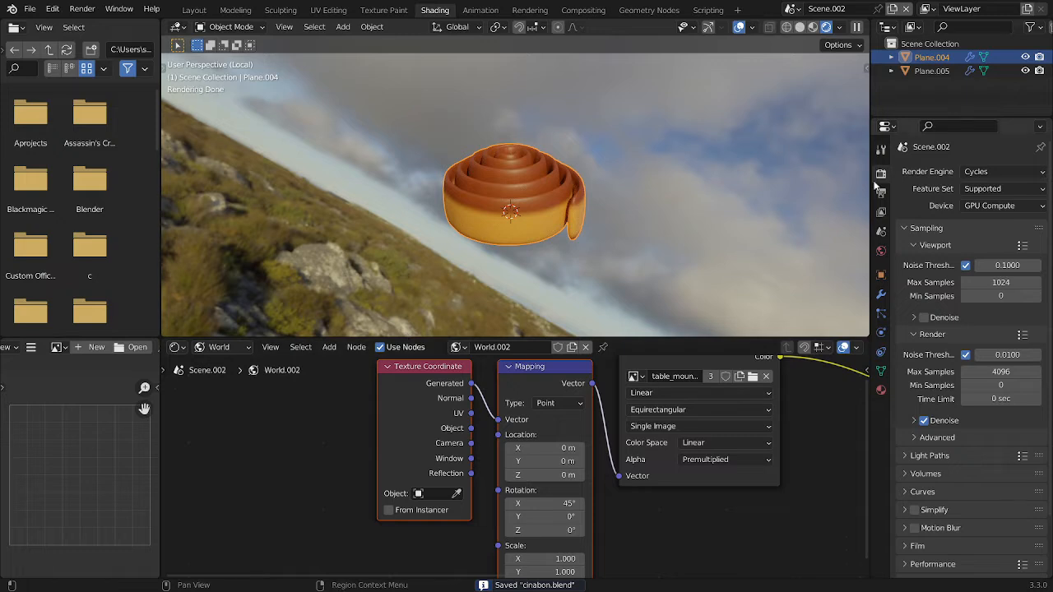
Enable the transparent background in the render's Film settings
scroll(981, 396, down, 2)
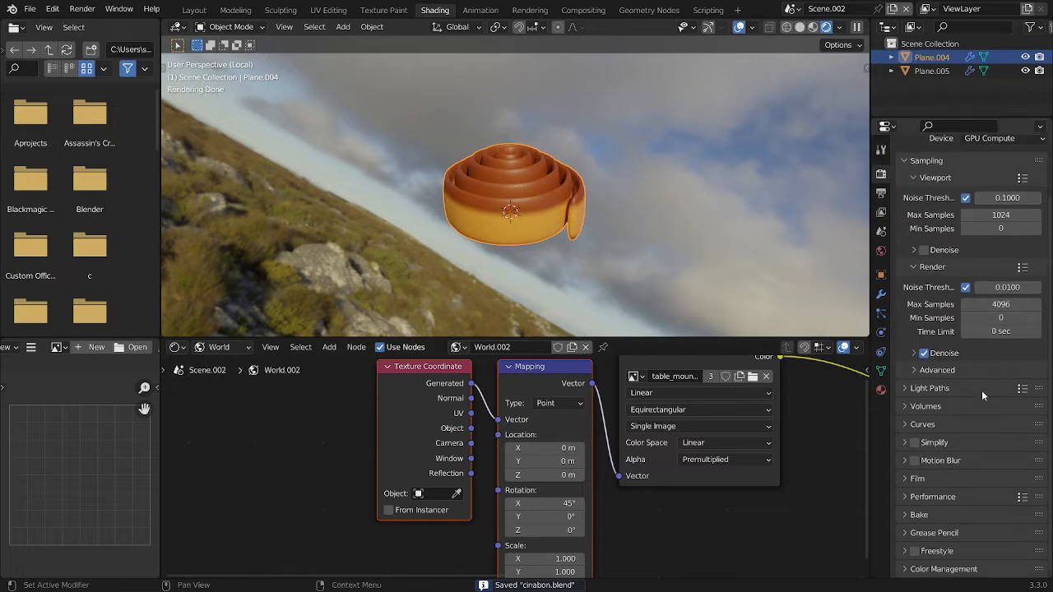
click(936, 481)
scroll(955, 524, down, 1)
click(924, 533)
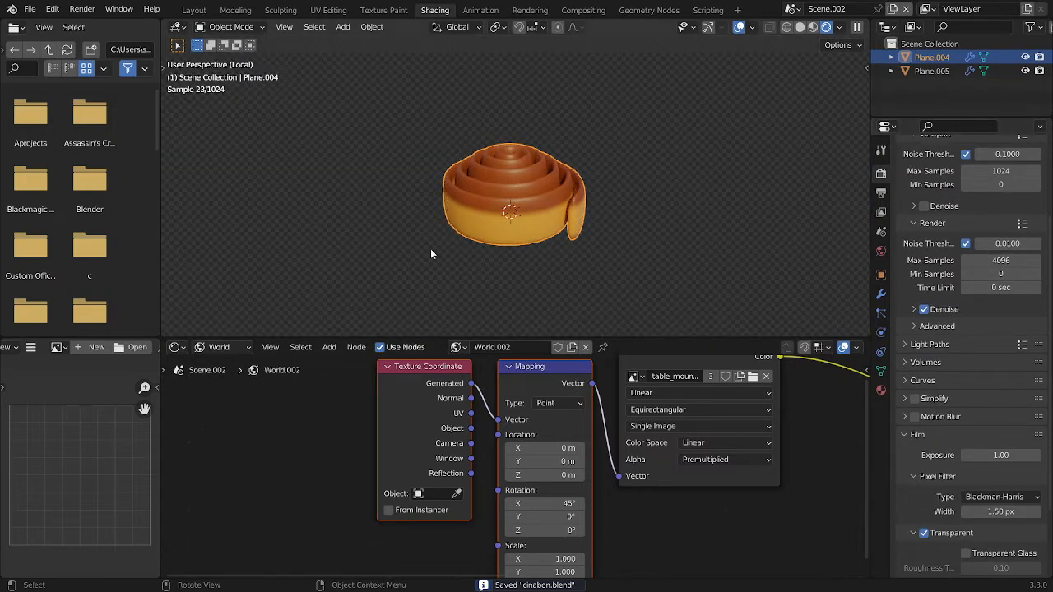
Return the shader editor to the roll's object material and rearrange the Map Range and ColorRamp nodes
click(219, 347)
click(212, 365)
key(Home)
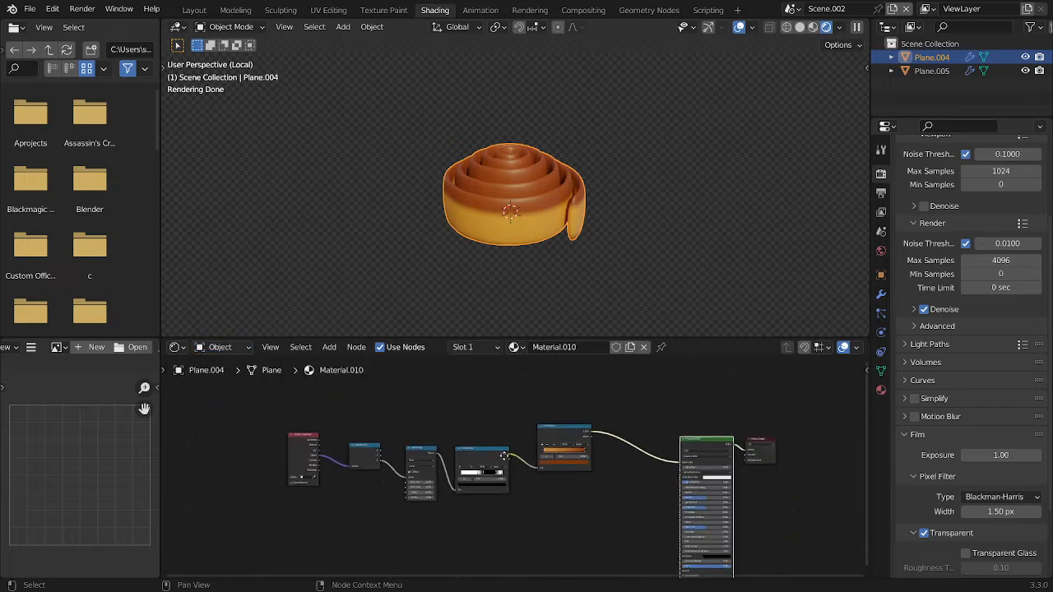
middle_drag(504, 456, 514, 454)
scroll(514, 454, up, 6)
drag(258, 412, 680, 491)
key(g)
click(710, 508)
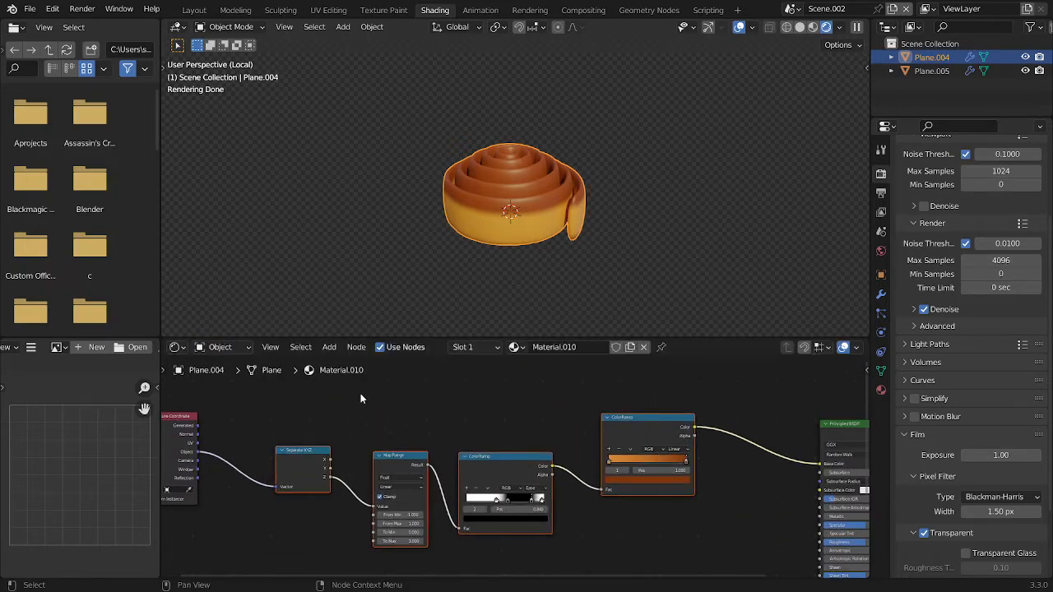
drag(361, 399, 484, 472)
key(g)
click(473, 411)
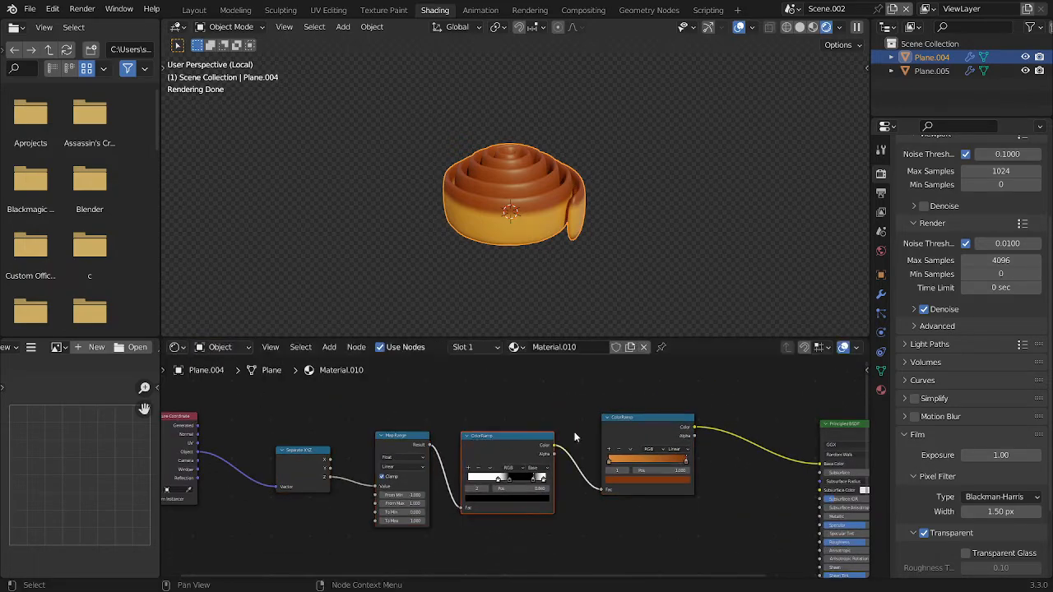
Add a Separate XYZ node fed by the Texture Coordinate's Normal output and preview its Z output on the roll
drag(197, 435, 316, 374)
text(sepa)
key(Return)
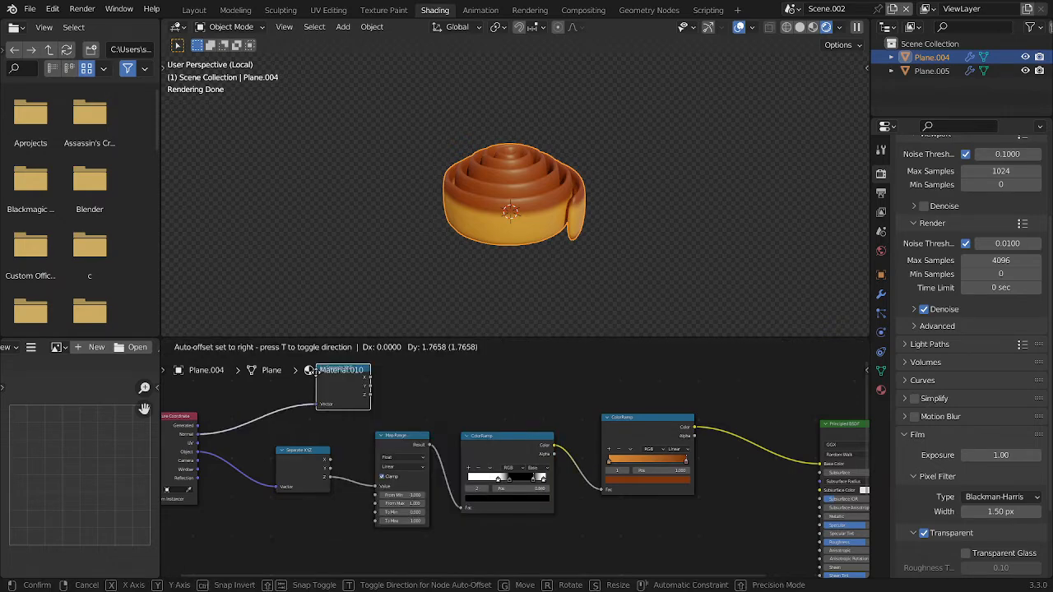
click(316, 372)
ctrl+shift+click(328, 389)
ctrl+shift+click(327, 390)
ctrl+shift+click(328, 389)
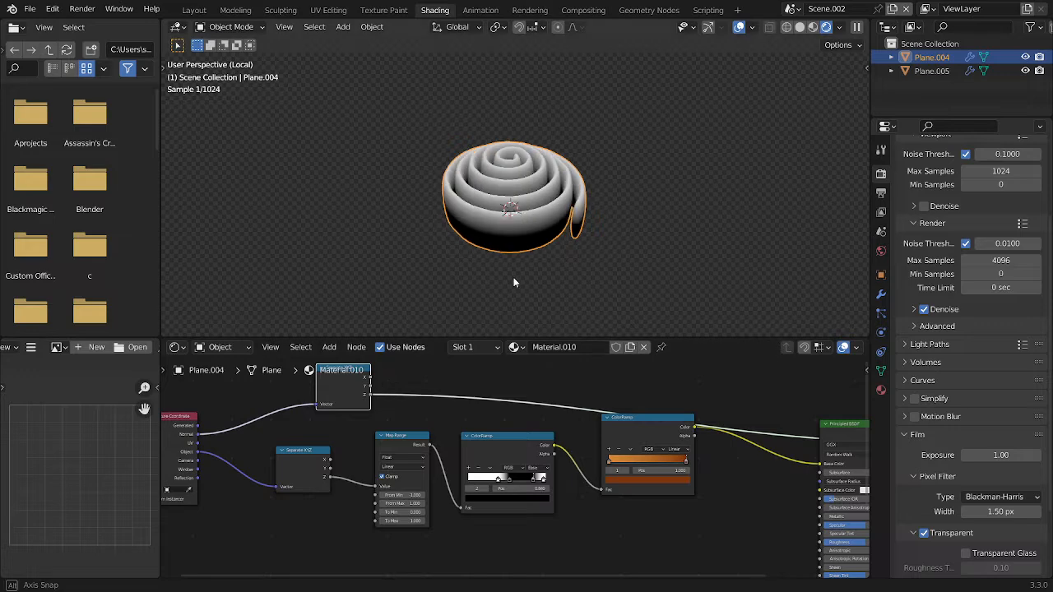
Add a ColorRamp to the normal's Z output and move its black stop to 0.320
text(c)
drag(366, 395, 434, 395)
key(Down)
key(Return)
scroll(424, 381, up, 5)
middle_drag(436, 382, 446, 461)
drag(510, 470, 410, 401)
key(g)
key(y)
click(508, 386)
scroll(508, 386, down, 1)
middle_drag(752, 472, 522, 415)
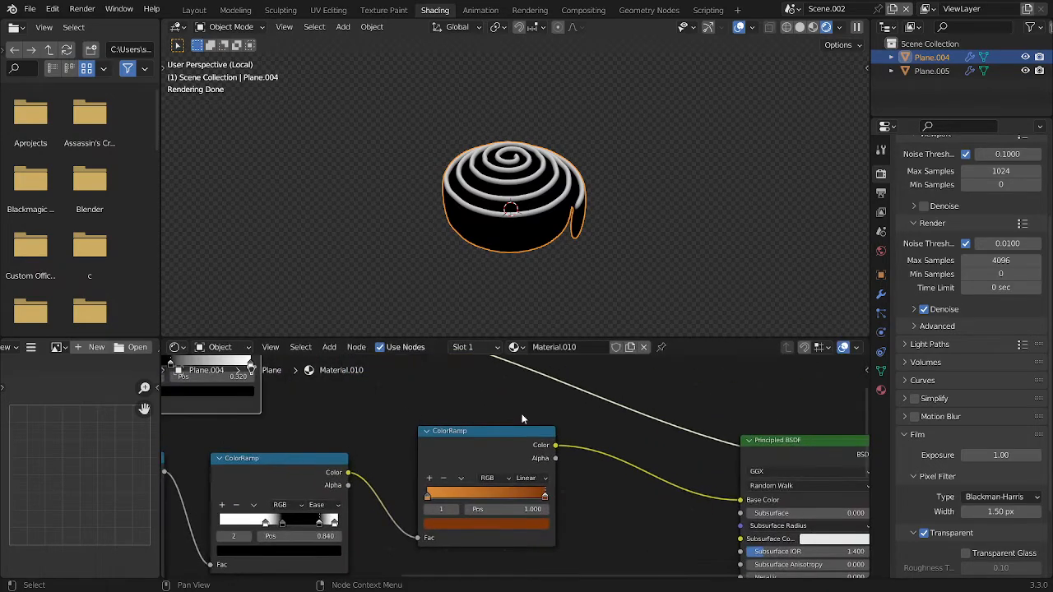
key(shift+a)
click(519, 405)
text(mi)
click(568, 441)
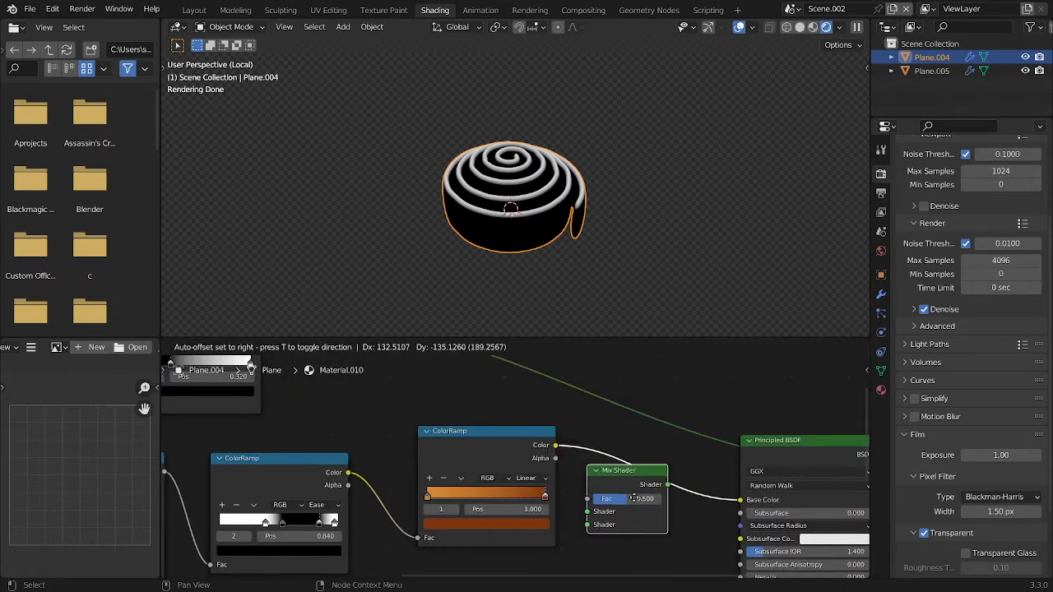
click(612, 461)
key(ctrl+z)
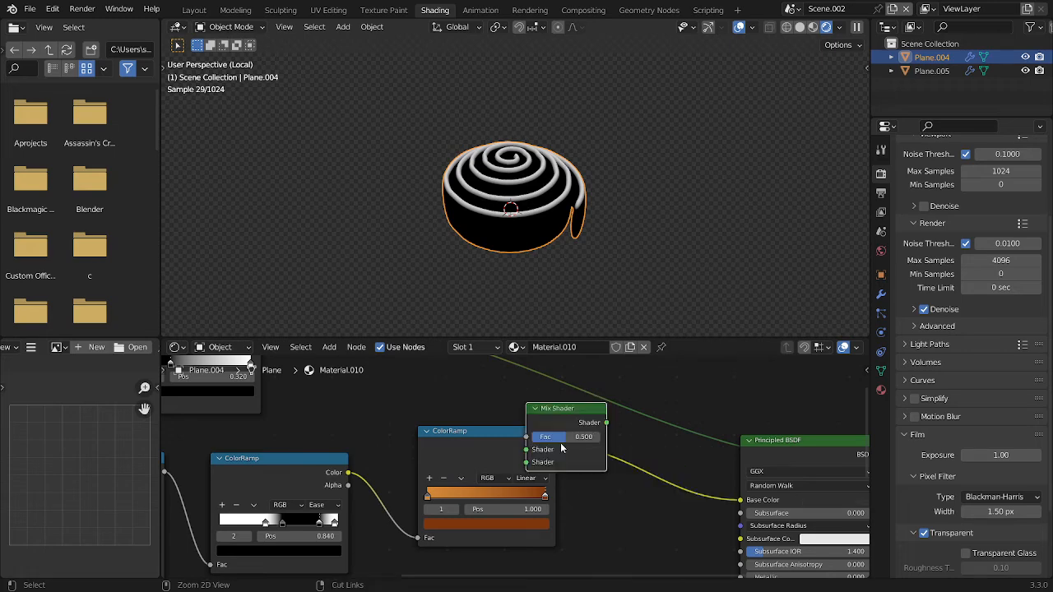
key(ctrl+z)
Insert a MixRGB node between the orange-brown ColorRamp and Base Color, with the normal-based ColorRamp driving its Fac
key(shift+a)
click(530, 433)
text(mix)
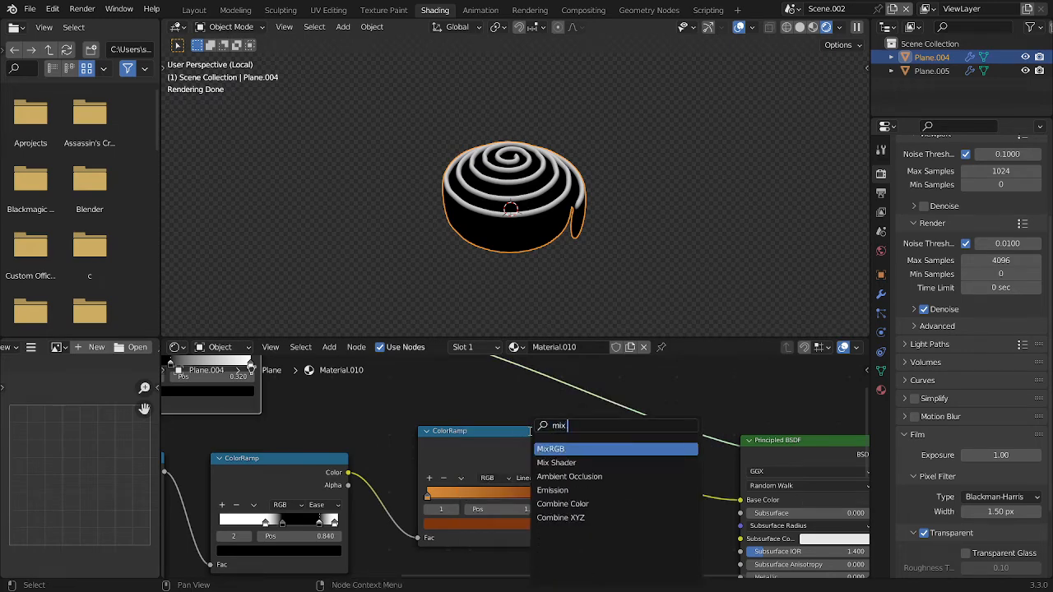
key(Return)
click(528, 431)
scroll(507, 420, down, 2)
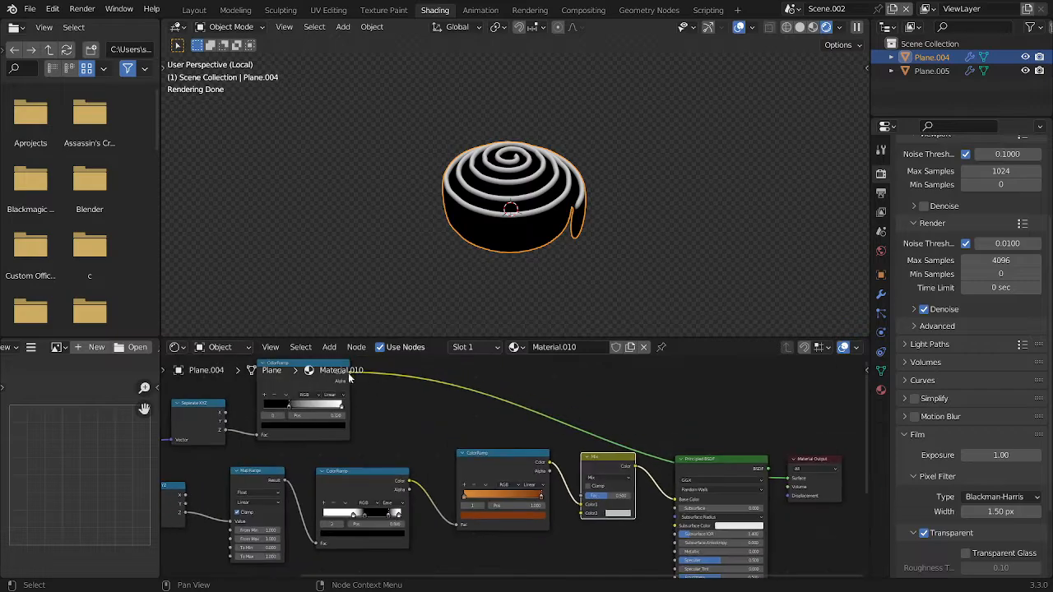
drag(349, 372, 589, 499)
Set the Mix node's Color2 to the hex colour FABB89
scroll(628, 503, up, 4)
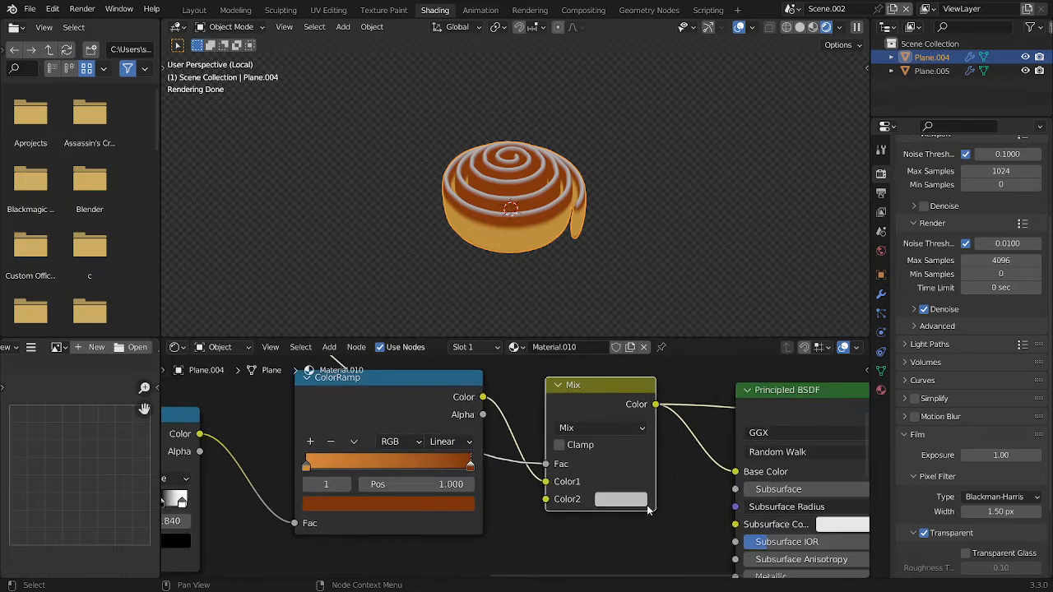
click(637, 499)
click(650, 436)
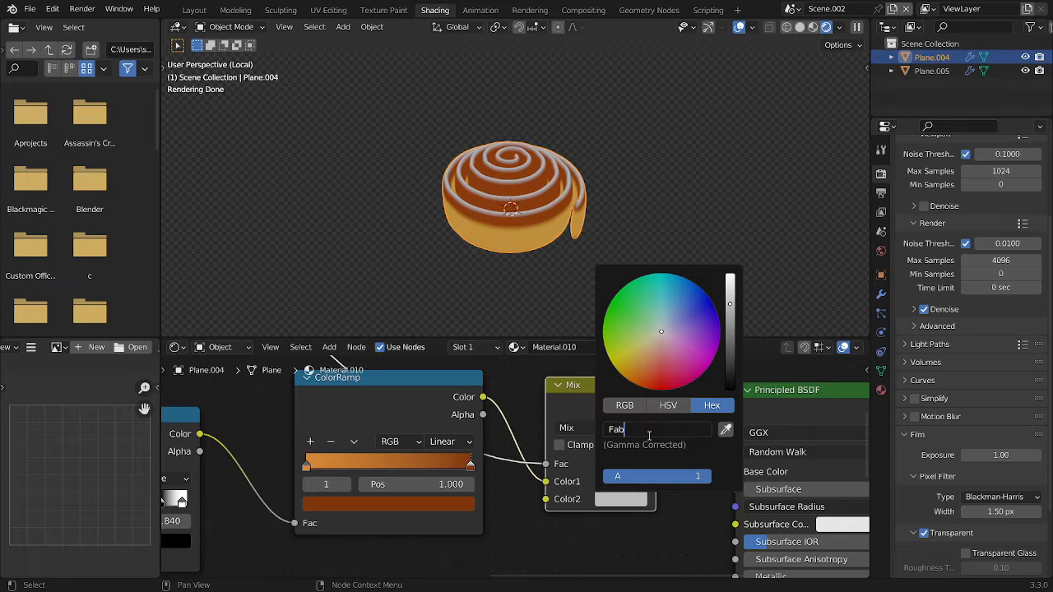
text(Fabb89)
key(Return)
scroll(525, 232, up, 3)
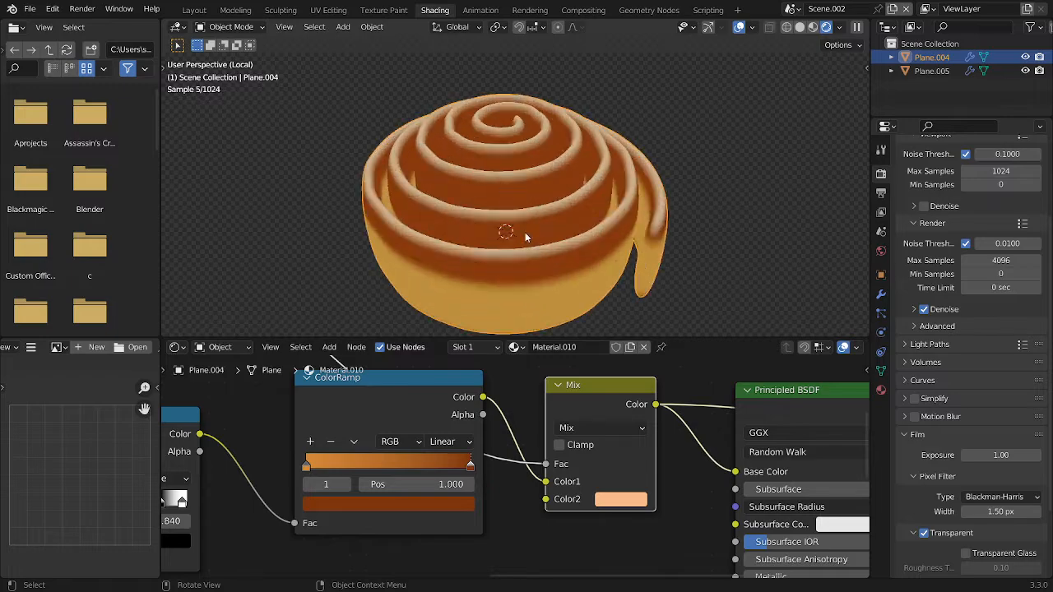
Preview the full Principled BSDF shading on the roll and examine its colours
click(742, 226)
scroll(754, 190, down, 2)
mouse_move(514, 262)
middle_down()
mouse_move(620, 231)
mouse_move(502, 265)
mouse_move(512, 276)
middle_up()
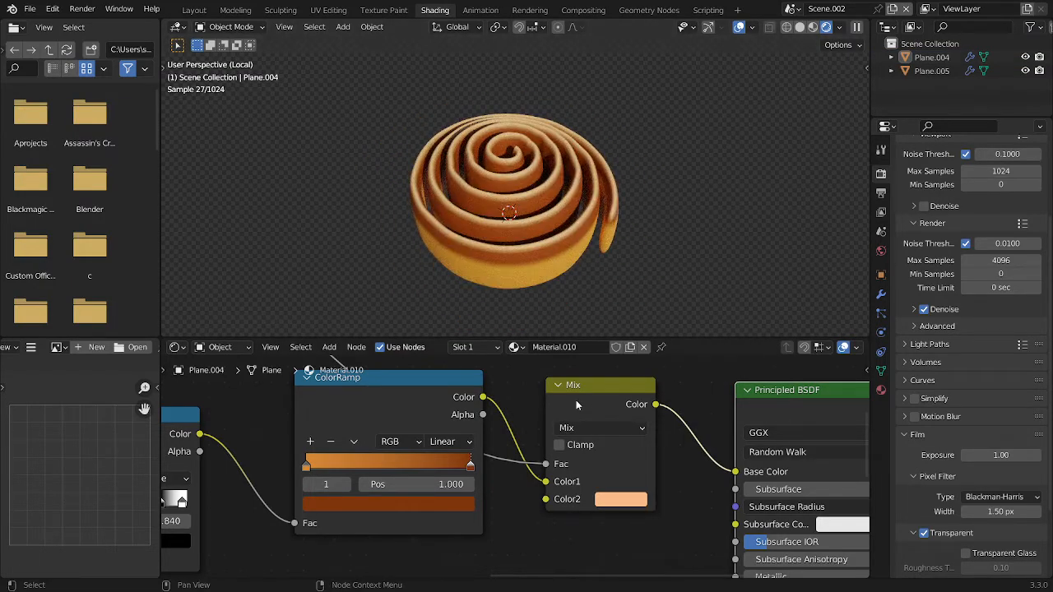
scroll(383, 401, down, 14)
scroll(480, 428, up, 2)
middle_drag(469, 365, 516, 410)
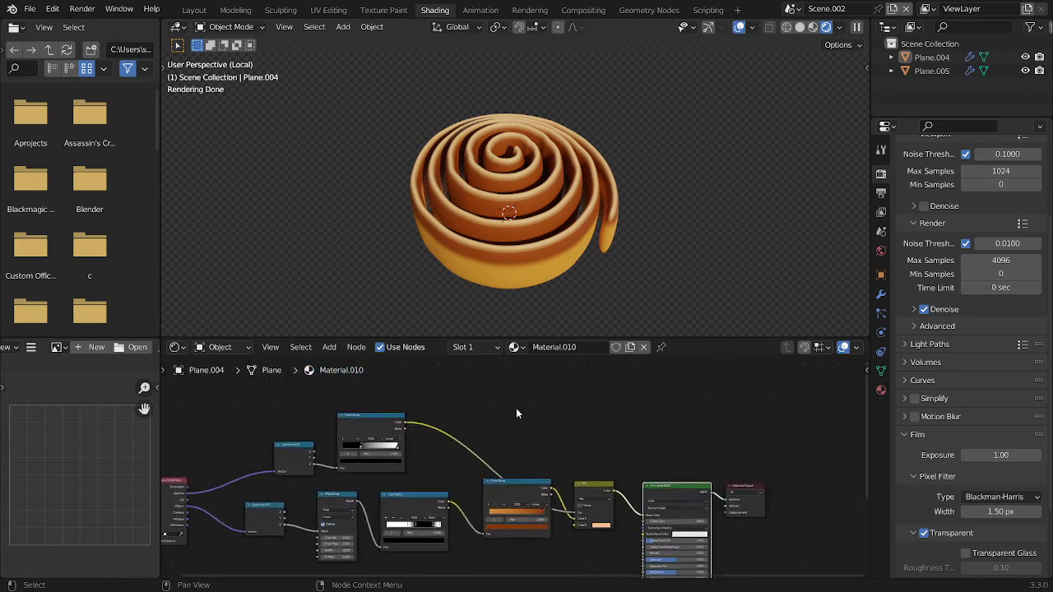
Add an Ambient Occlusion node above the normal-based ColorRamp and preview its AO output on the roll
key(shift+a)
text(amb)
key(Return)
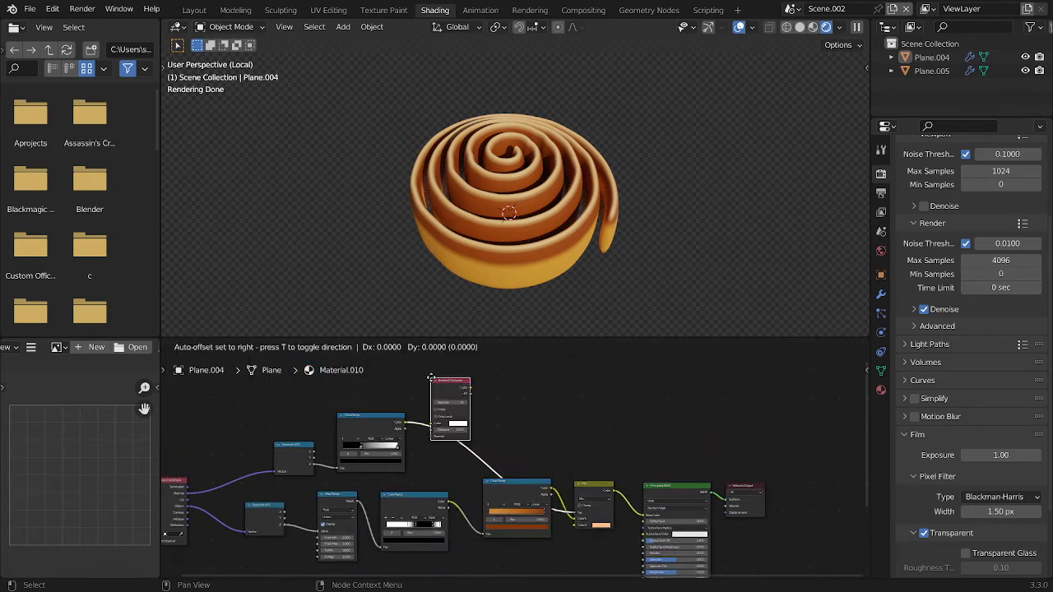
click(431, 351)
ctrl+shift+click(444, 367)
ctrl+shift+click(444, 367)
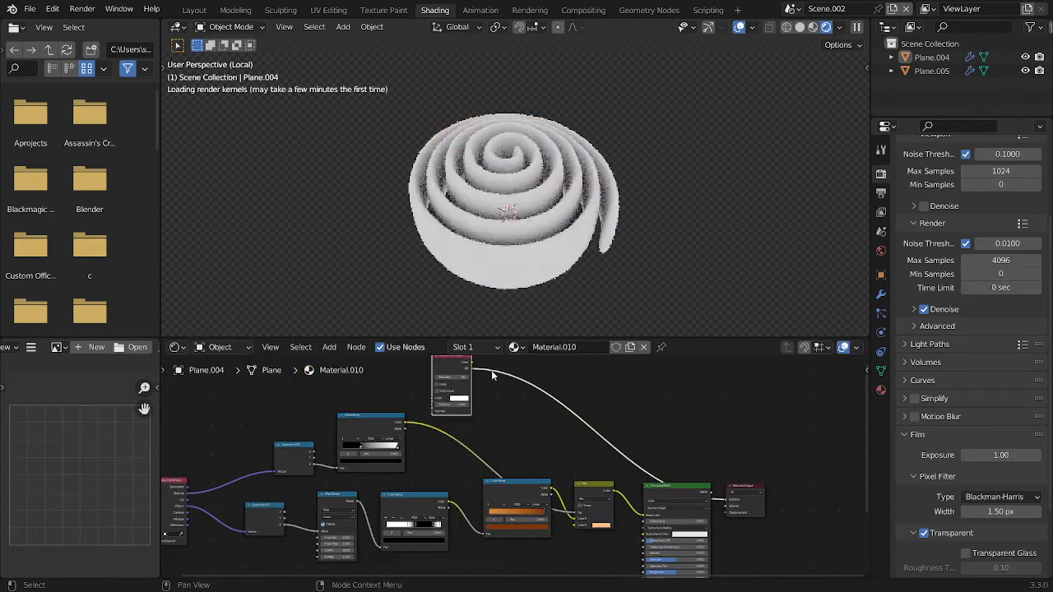
scroll(494, 375, up, 3)
middle_drag(506, 383, 490, 485)
scroll(505, 469, up, 1)
key(shift+a)
click(494, 428)
text(c)
key(Escape)
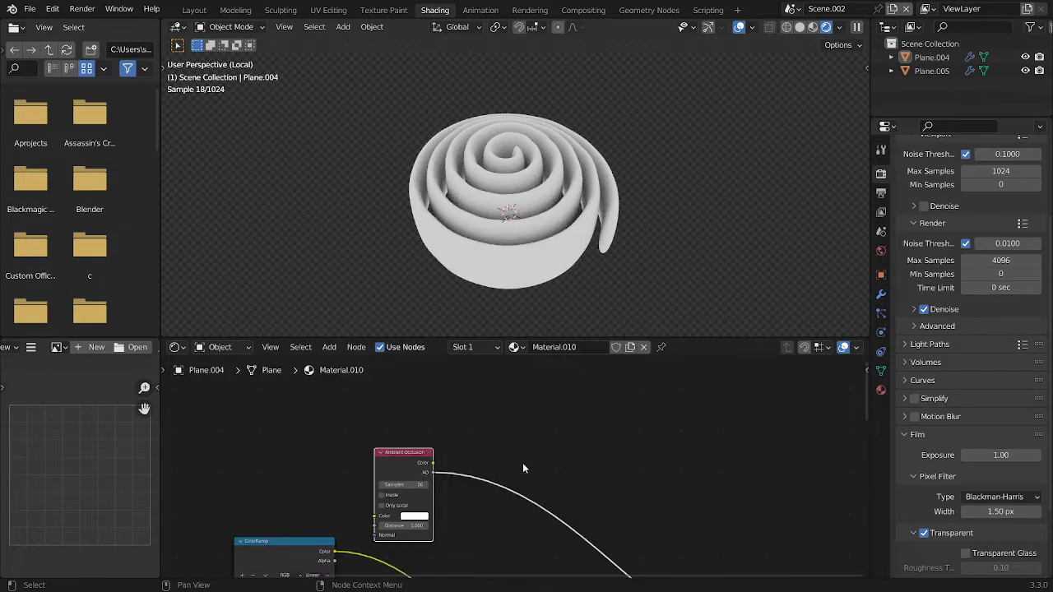
Add a ColorRamp to the Ambient Occlusion node's AO output and move its black stop to about 0.211
key(shift+a)
click(436, 426)
text(c)
click(451, 464)
click(480, 460)
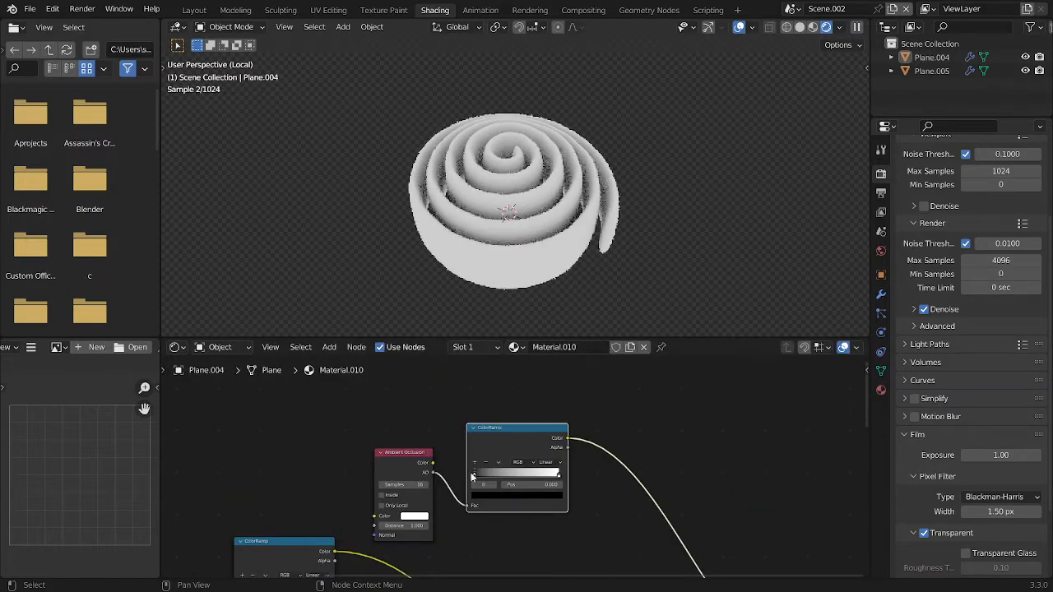
drag(475, 476, 495, 476)
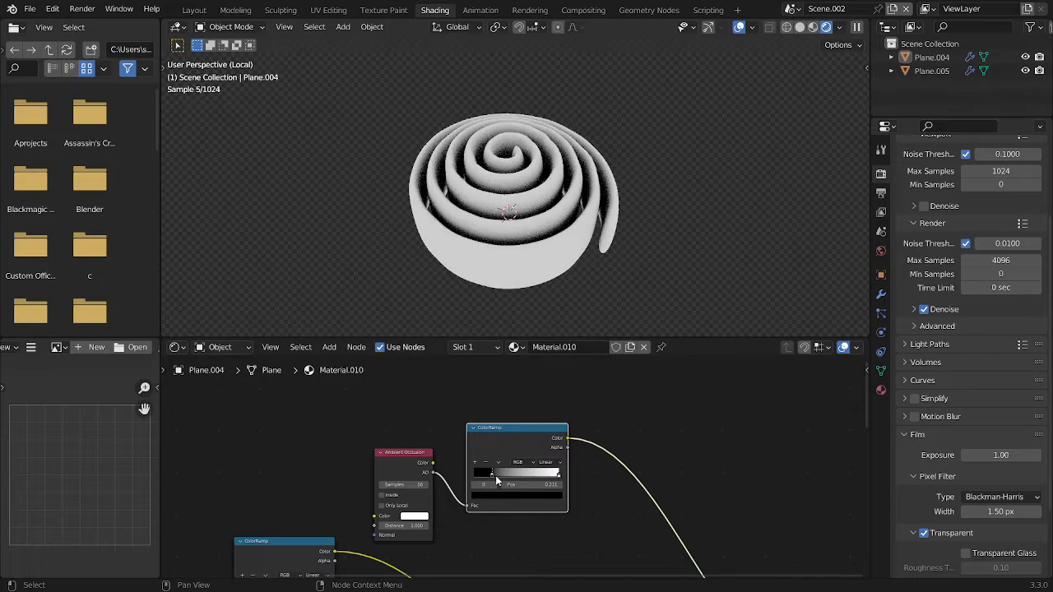
Duplicate the Mix node and insert the copy between the original Mix node and the Principled BSDF's Base Color
scroll(520, 475, up, 3)
drag(628, 535, 396, 477)
drag(540, 516, 313, 447)
middle_drag(489, 459, 477, 424)
scroll(479, 428, down, 8)
middle_drag(501, 439, 478, 349)
scroll(523, 451, up, 2)
click(529, 459)
key(shift+d)
click(581, 472)
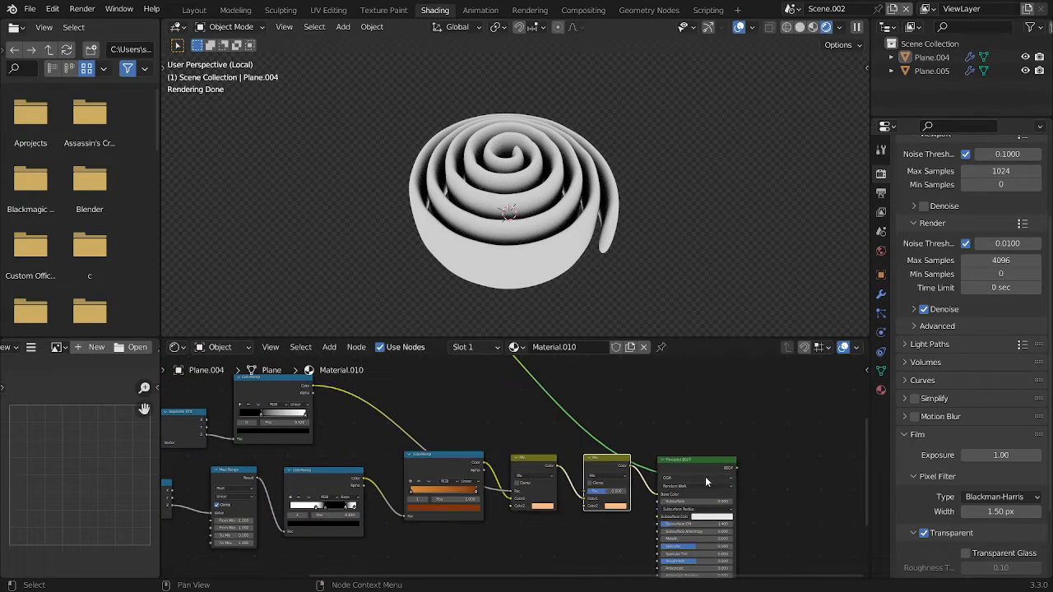
Move the Material Output and Principled BSDF nodes farther along the node chain, away from the two Mix nodes
scroll(753, 482, down, 3)
middle_drag(775, 483, 629, 462)
scroll(630, 462, up, 1)
drag(524, 451, 505, 501)
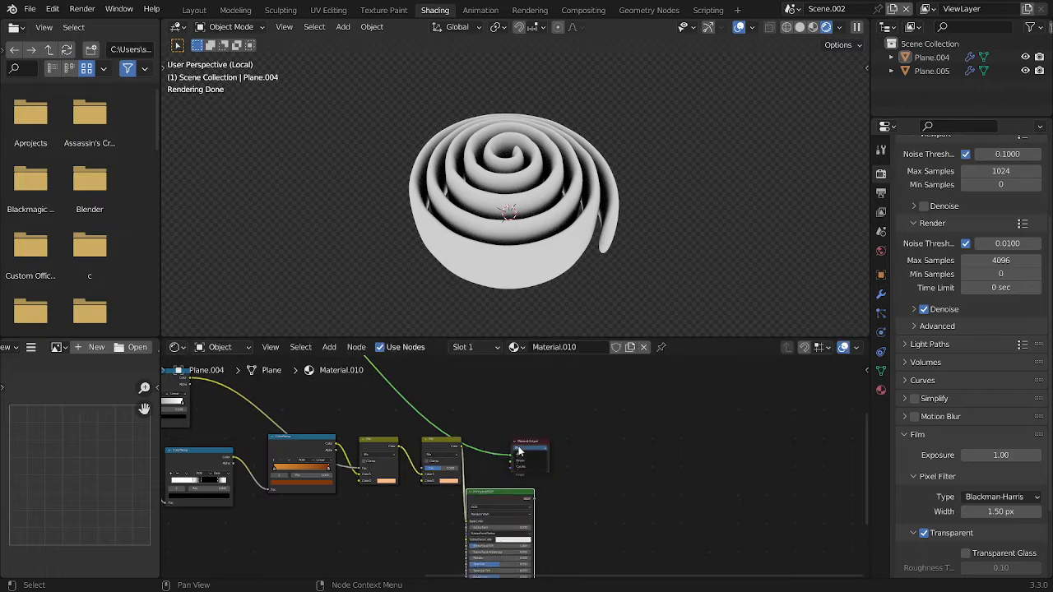
click(518, 450)
drag(523, 442, 712, 443)
drag(524, 494, 548, 443)
middle_drag(605, 461, 710, 502)
Connect the Ambient Occlusion ColorRamp's Color output to the second Mix node's Color2
scroll(710, 502, down, 5)
drag(453, 376, 589, 512)
scroll(617, 505, up, 5)
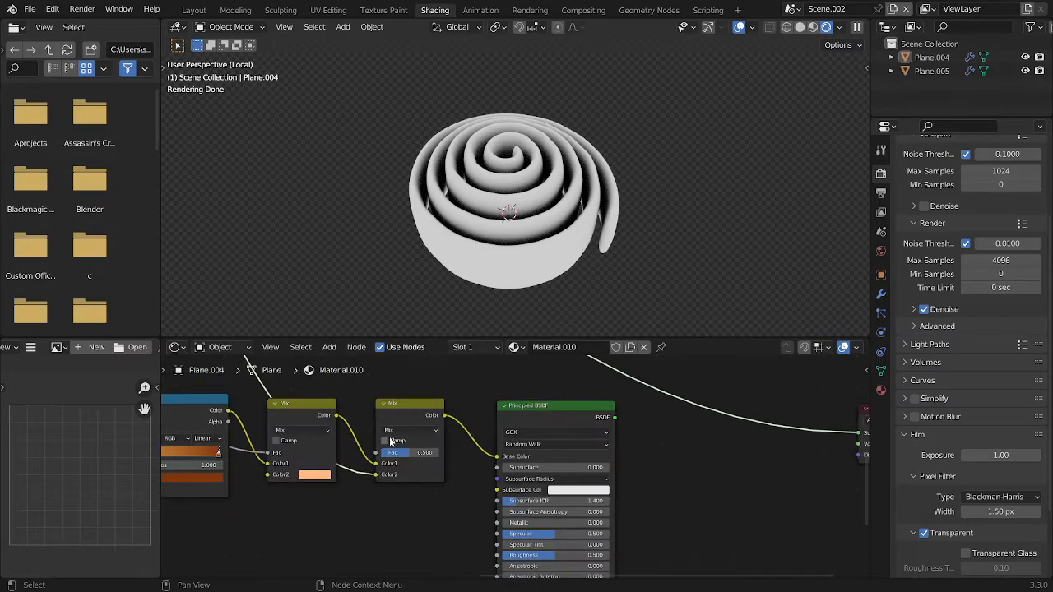
Switch the second Mix node to Multiply with a Fac of 0.600, previewing its colour on the roll, and save the file
click(407, 430)
click(390, 392)
ctrl+shift+click(404, 414)
drag(395, 453, 428, 453)
scroll(423, 156, up, 1)
middle_drag(423, 155, 639, 157)
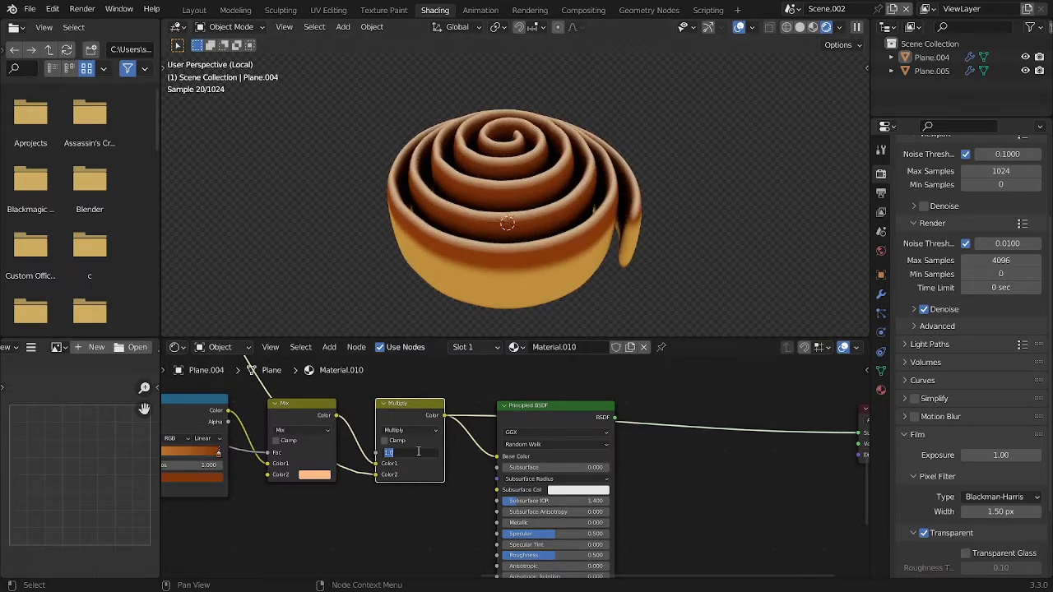
key(Return)
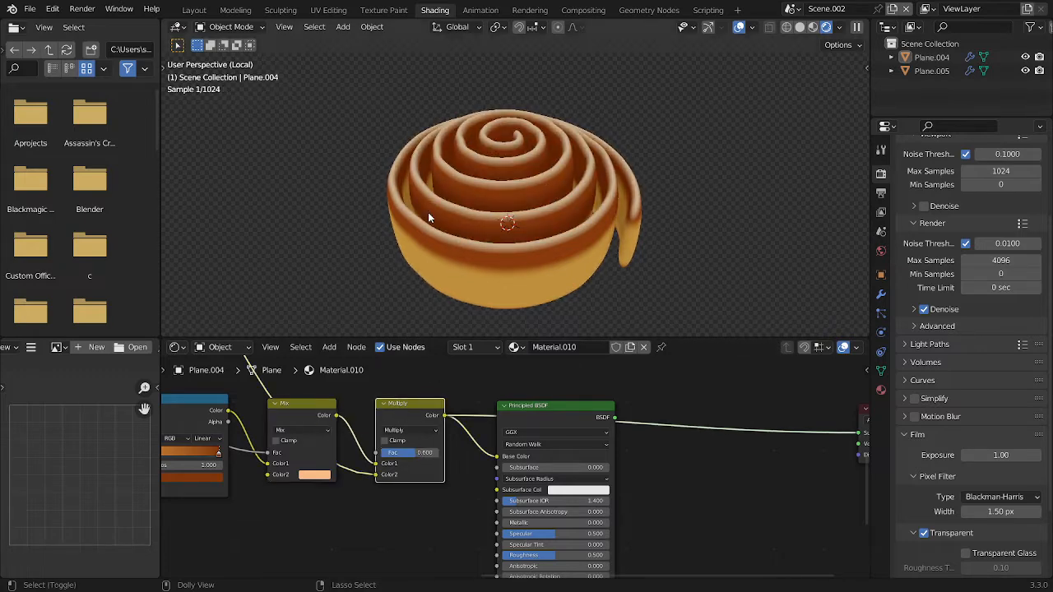
key(ctrl+s)
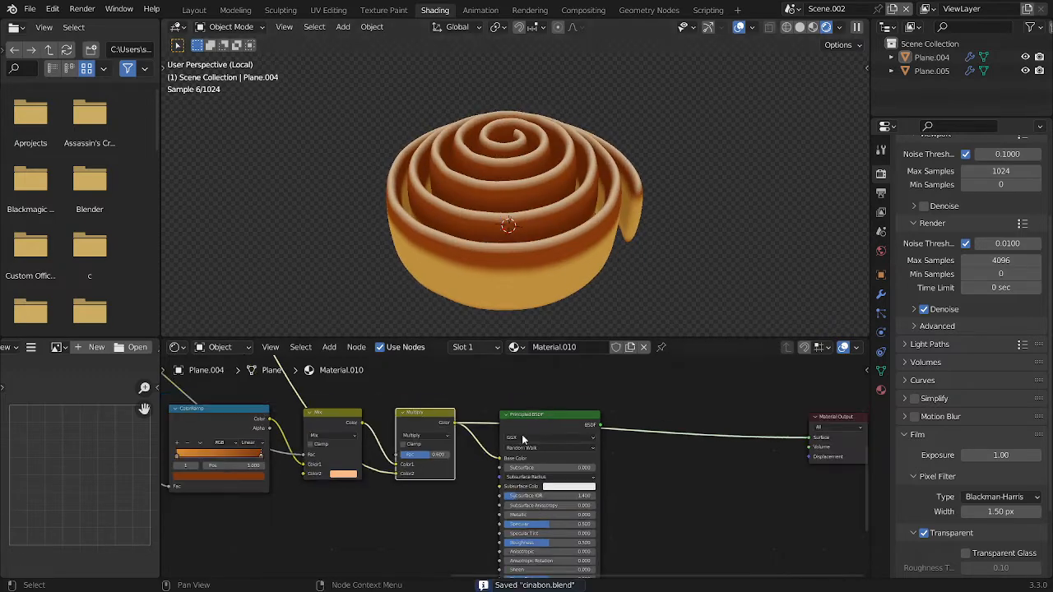
Preview the Principled BSDF on the roll with the Multiply node's occlusion darkening applied
key(Home)
drag(567, 425, 579, 425)
middle_drag(580, 425, 629, 400)
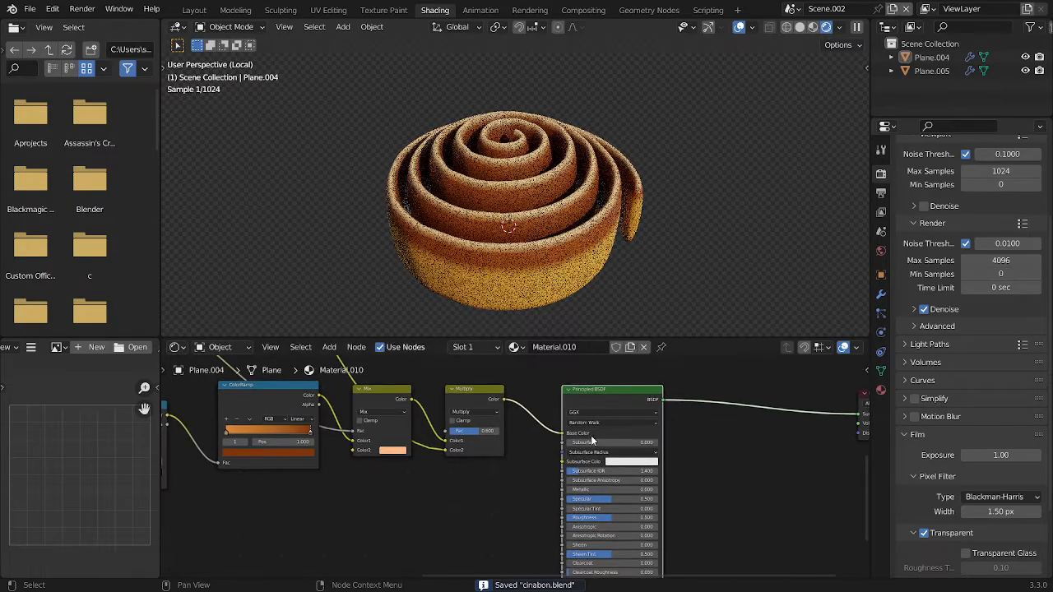
ctrl+middle_drag(469, 440, 567, 431)
ctrl+middle_drag(568, 431, 508, 422)
key(shift+a)
click(508, 418)
key(Escape)
Move the Texture Coordinate node away from the Separate XYZ nodes to make room for more nodes
middle_drag(176, 400, 419, 445)
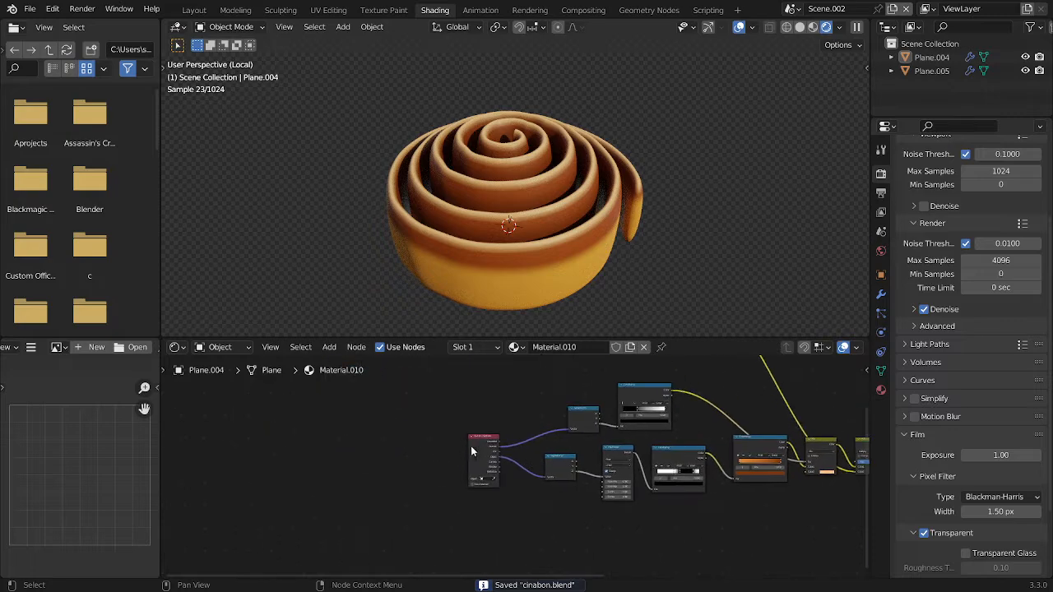
drag(471, 447, 334, 446)
middle_drag(454, 470, 463, 463)
scroll(543, 191, up, 4)
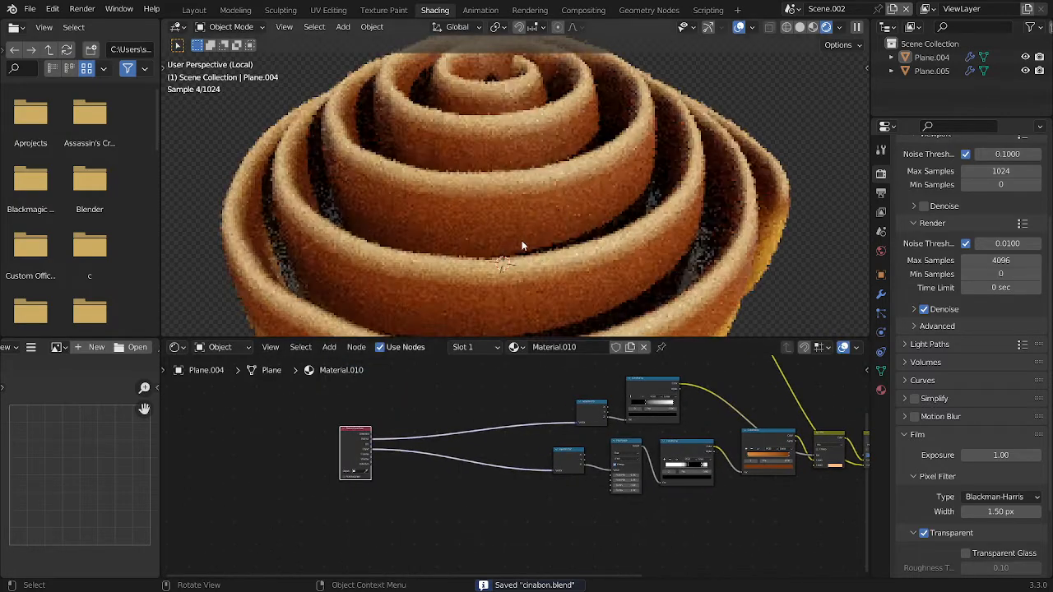
scroll(522, 241, down, 3)
middle_drag(522, 240, 585, 177)
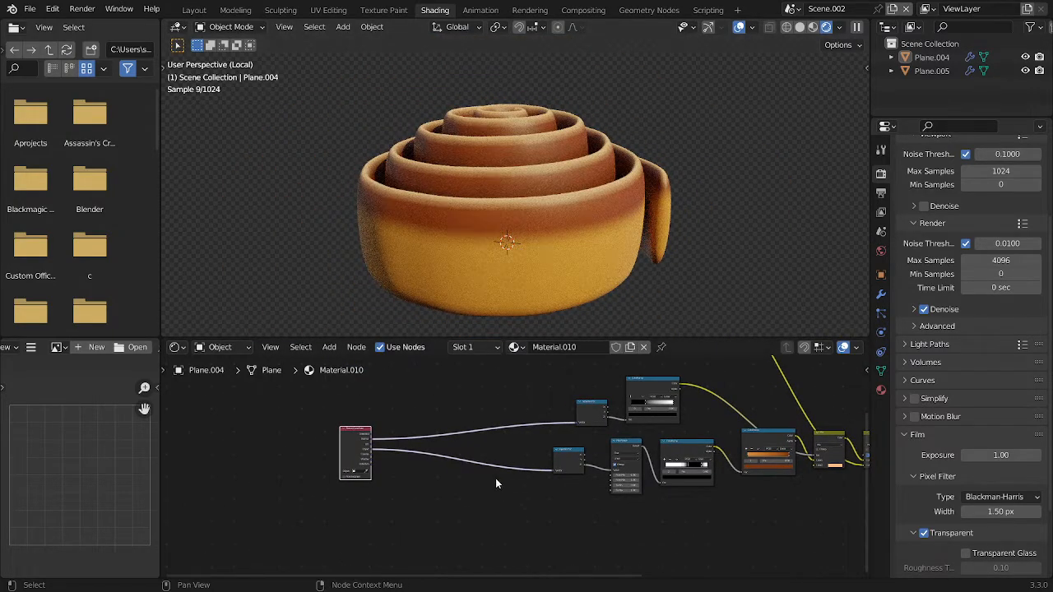
Insert a MixRGB node between the Texture Coordinate's Object output and its Separate XYZ node, and set its blending mode to Linear Light
scroll(501, 456, up, 3)
key(shift+a)
click(527, 421)
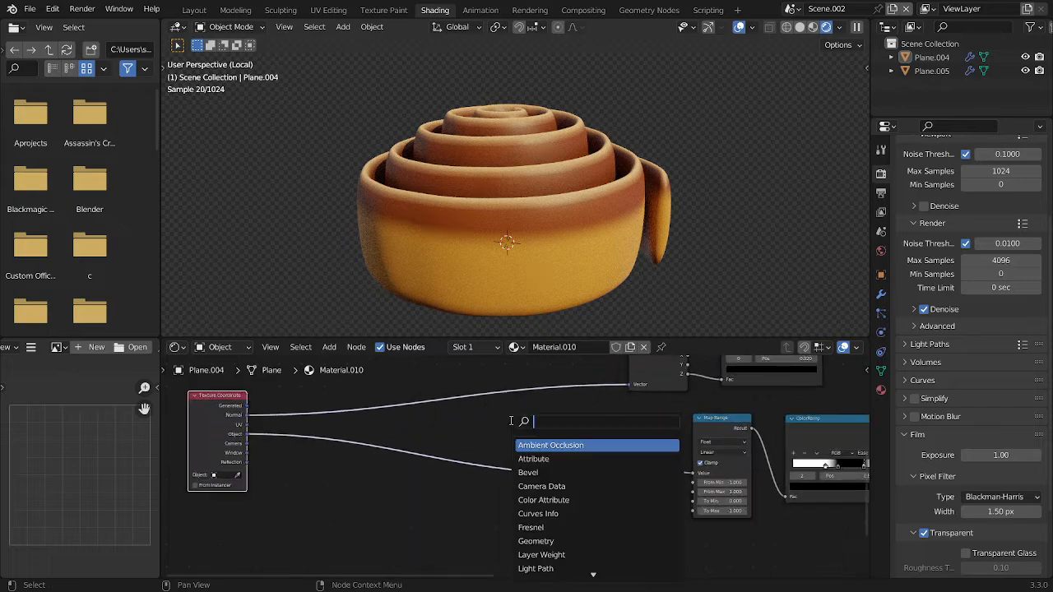
text(mi)
click(526, 445)
click(527, 444)
click(532, 454)
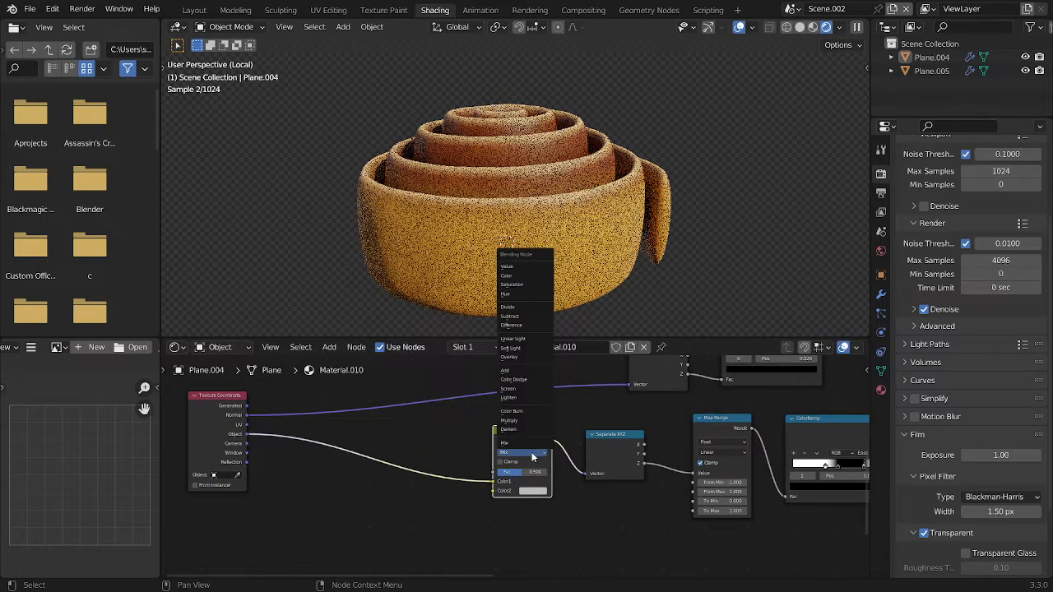
key(i)
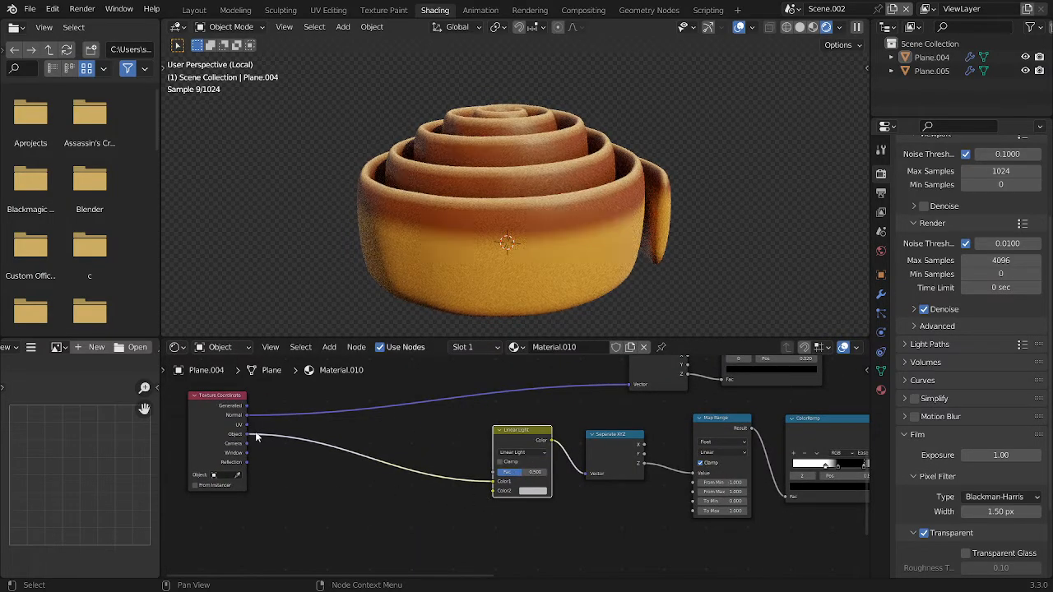
Add a Noise Texture fed by the Texture Coordinate's Object output and preview its Fac output on the roll
drag(255, 436, 329, 488)
text(noise)
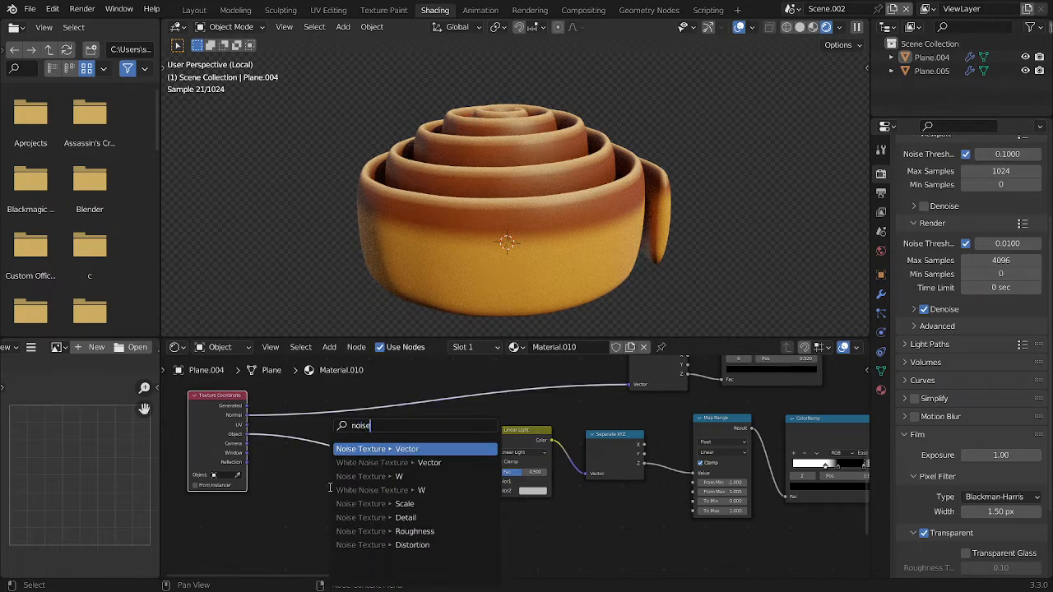
key(Return)
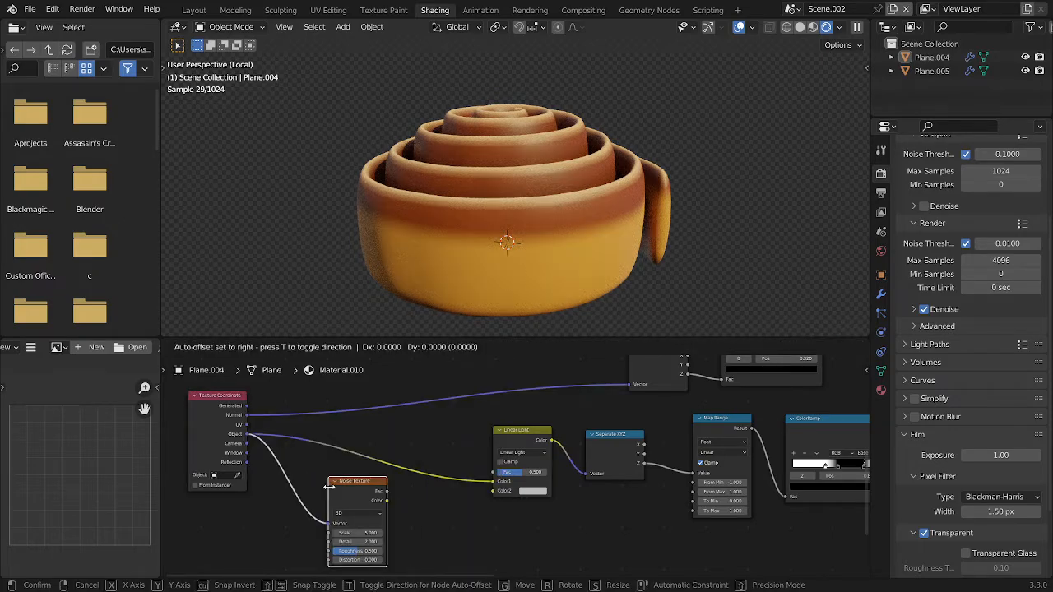
click(330, 487)
scroll(330, 493, up, 4)
middle_drag(331, 497, 388, 415)
ctrl+shift+click(353, 419)
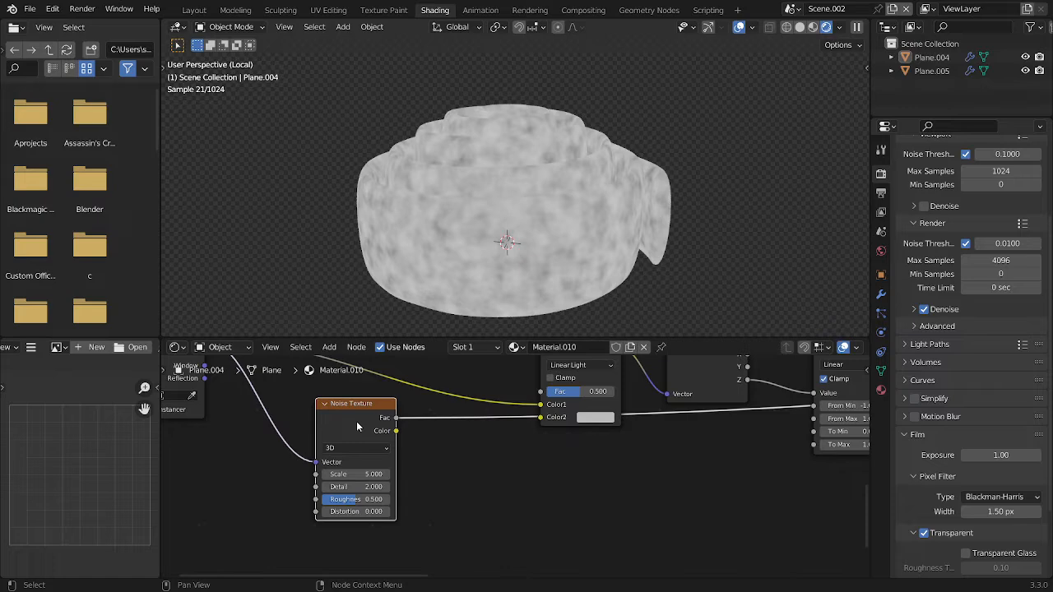
Set the Noise Texture's Scale to 3.500
click(353, 475)
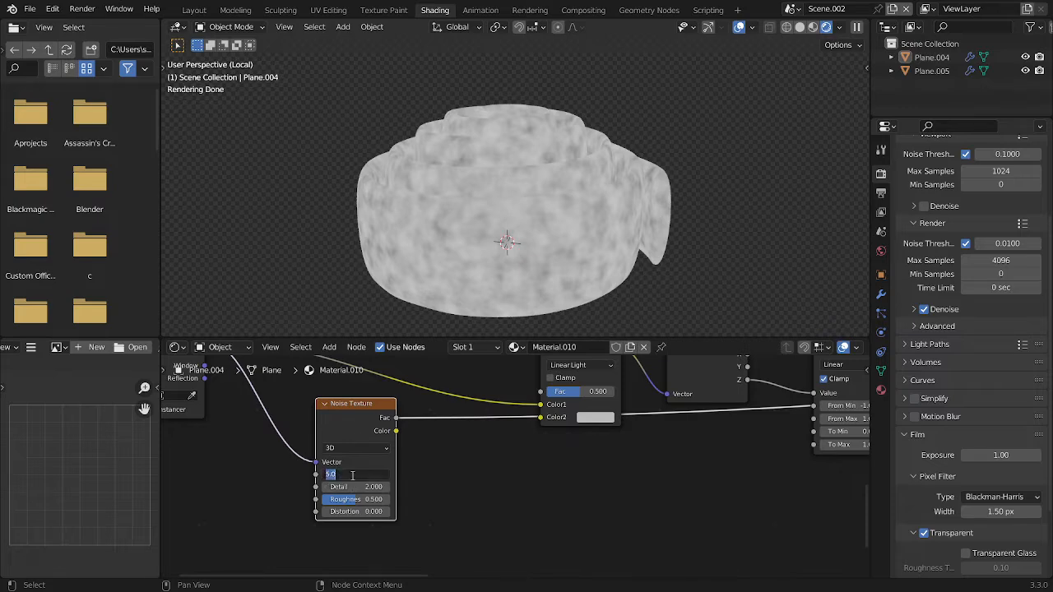
click(464, 452)
text(3)
key(Return)
click(372, 475)
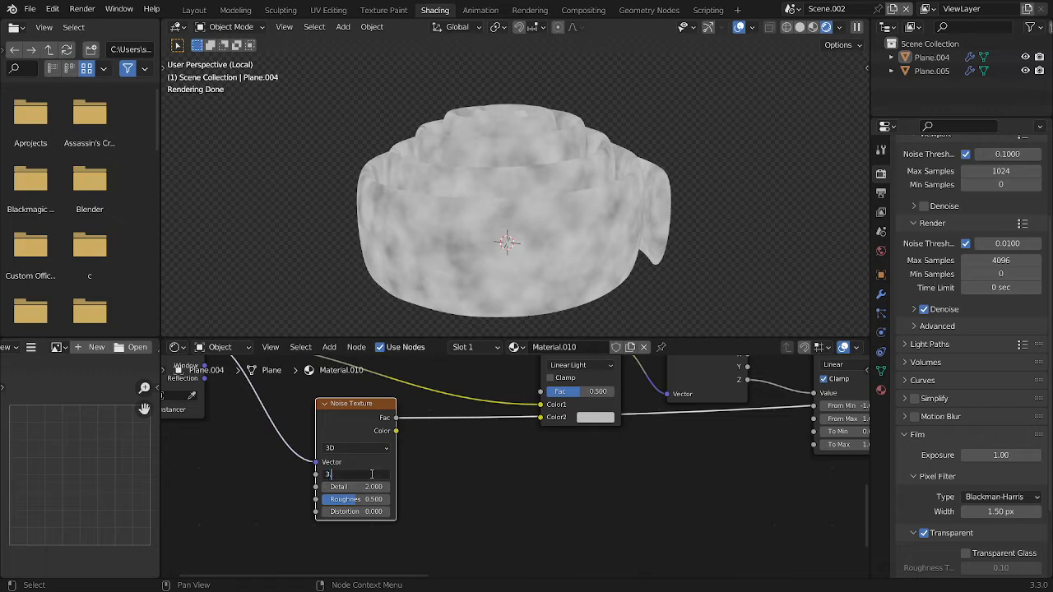
text(3)
key(Return)
Set the Noise Texture's Detail to 6.000 and Roughness to 0.700
click(374, 487)
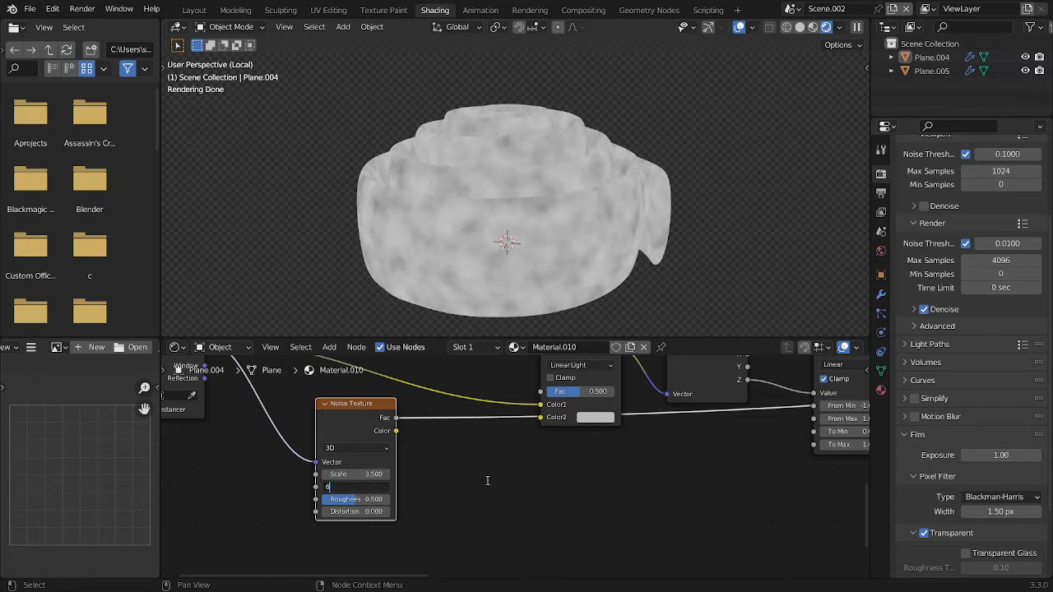
key(Return)
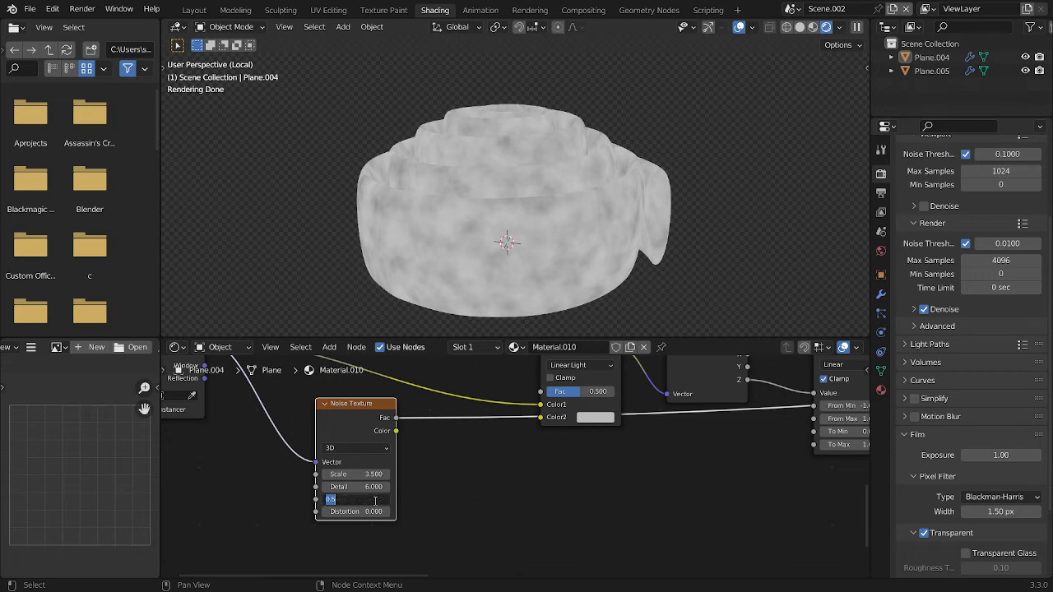
click(376, 500)
text(.6)
key(Return)
text(.7)
key(Return)
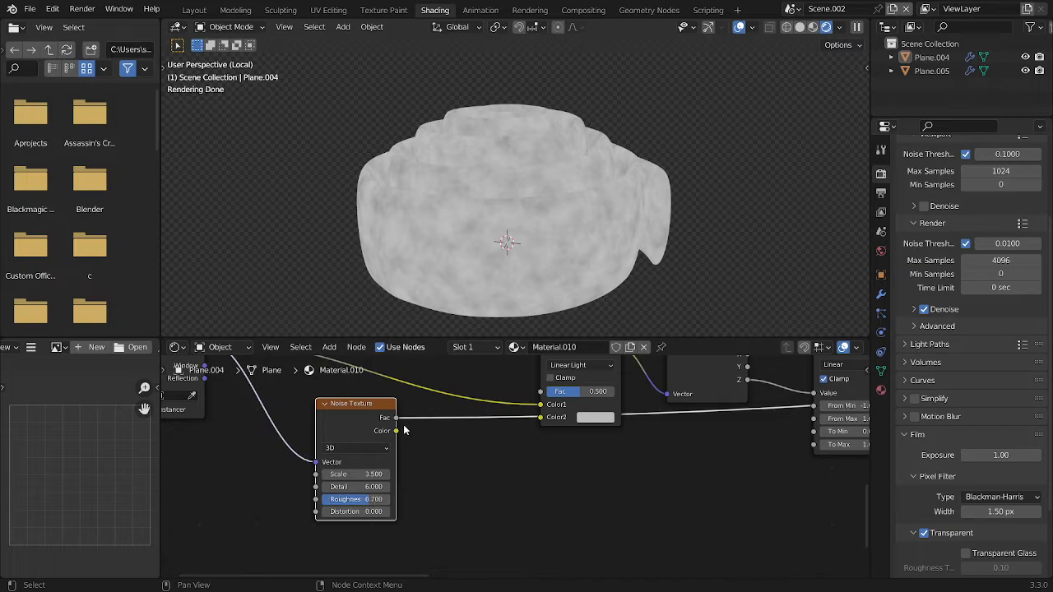
Feed the Noise Texture's Color into the Linear Light node's Color2 and into a duplicate Linear Light node inserted on the Normal link
click(396, 419)
scroll(559, 437, down, 5)
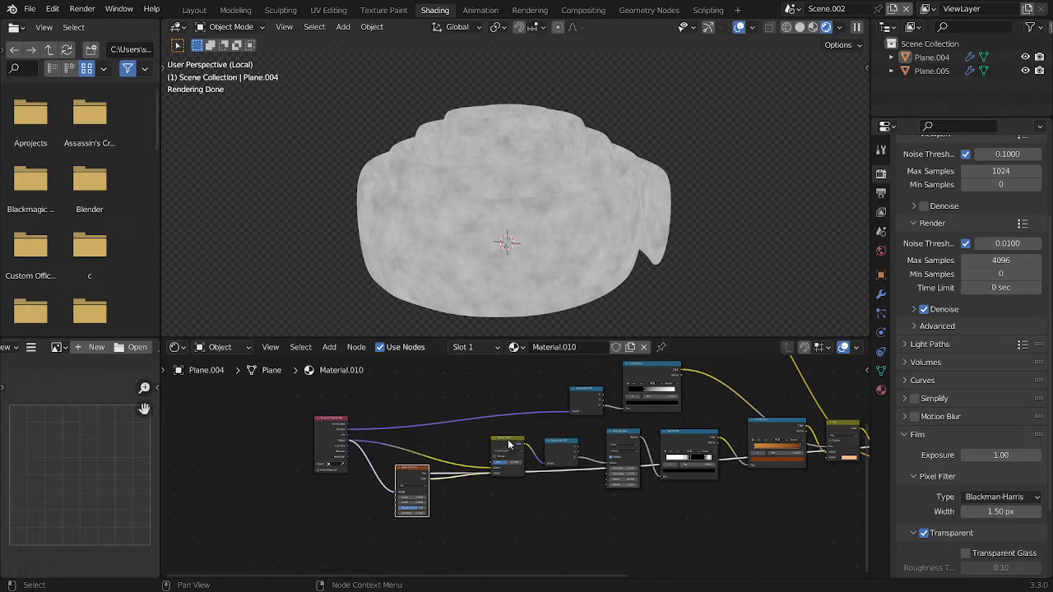
key(shift+d)
click(507, 395)
drag(428, 480, 460, 469)
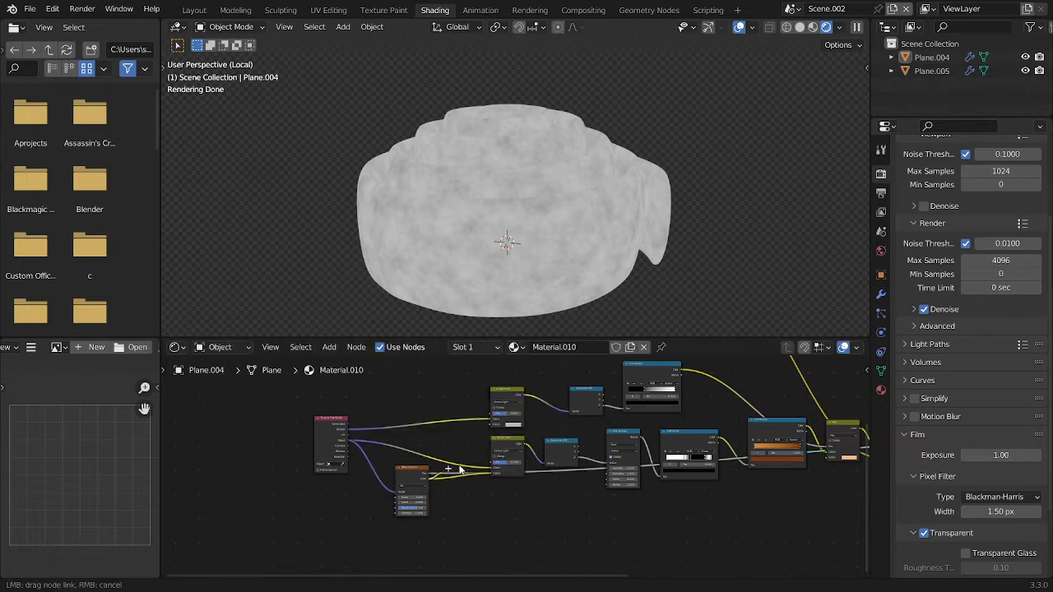
drag(488, 425, 490, 425)
Preview the Principled BSDF and the Multiply node's colour on the roll to examine the noise-distorted colour transitions
scroll(576, 438, down, 3)
middle_drag(713, 444, 674, 453)
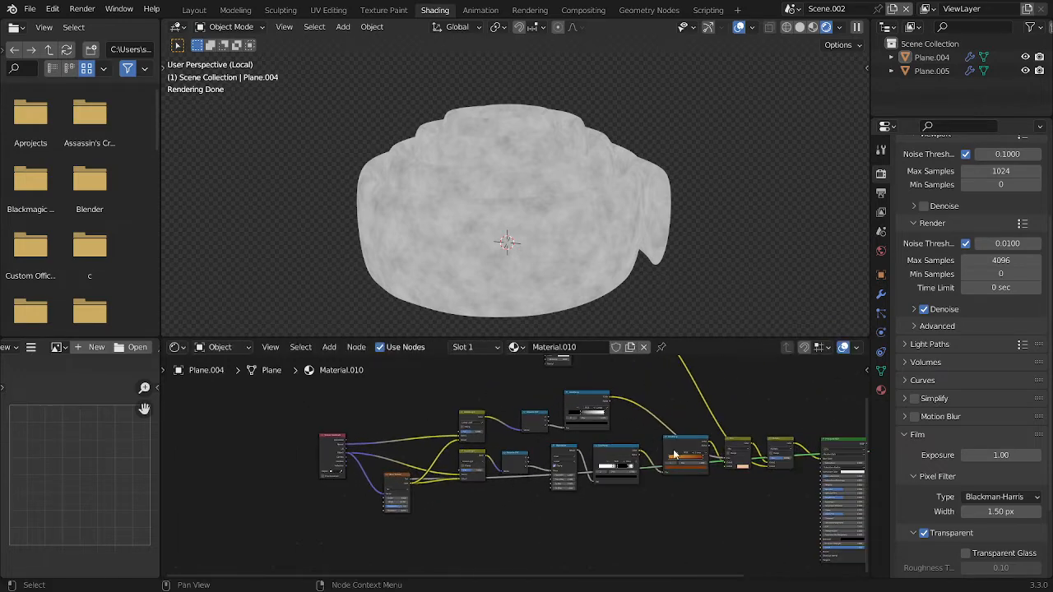
ctrl+shift+click(830, 450)
ctrl+shift+click(781, 449)
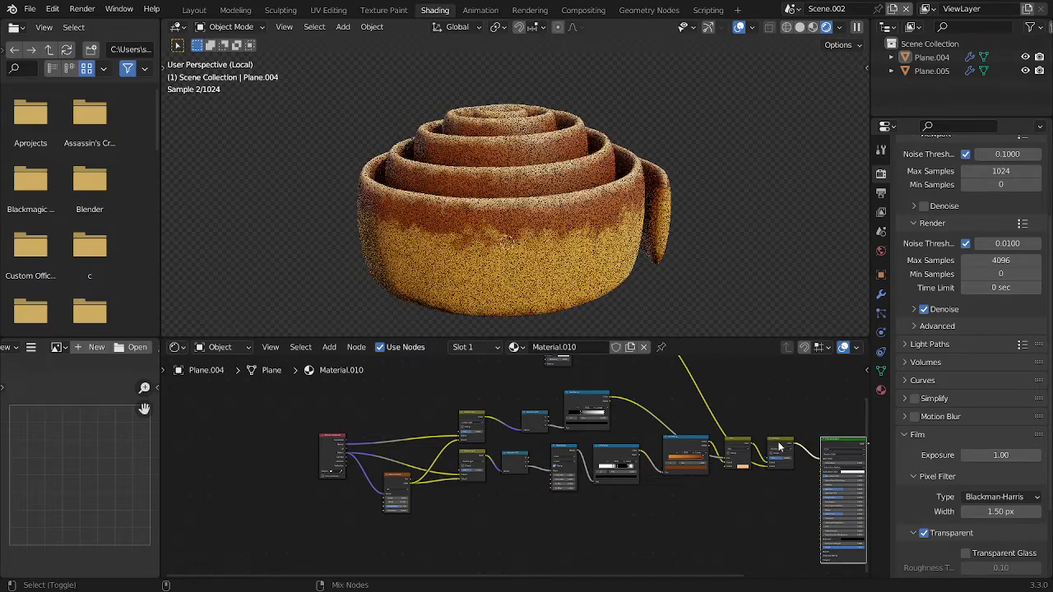
scroll(546, 185, up, 1)
middle_drag(602, 149, 577, 186)
scroll(553, 186, down, 8)
scroll(535, 177, up, 6)
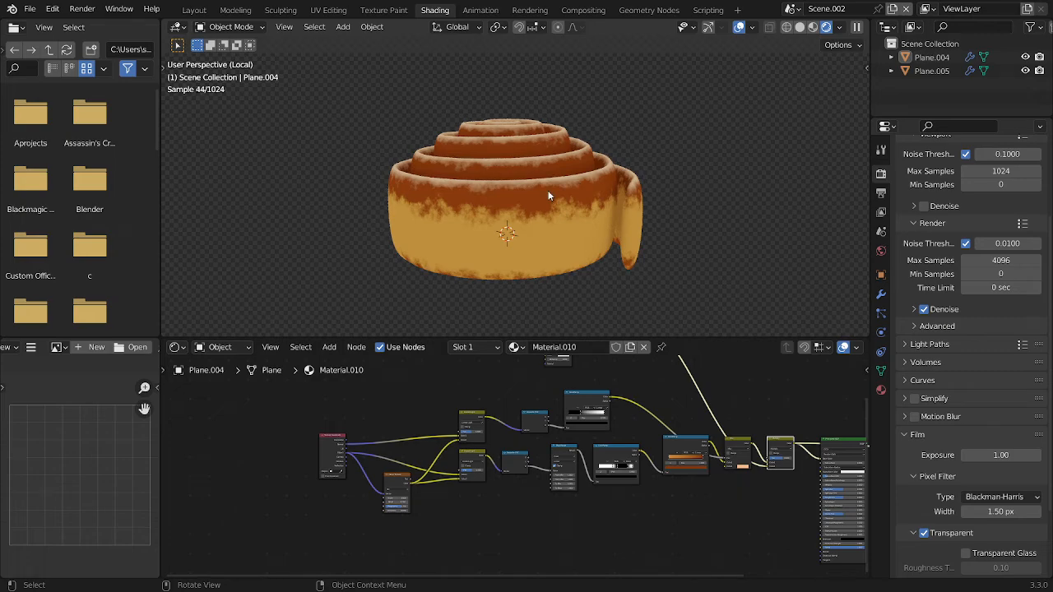
middle_drag(777, 432, 678, 423)
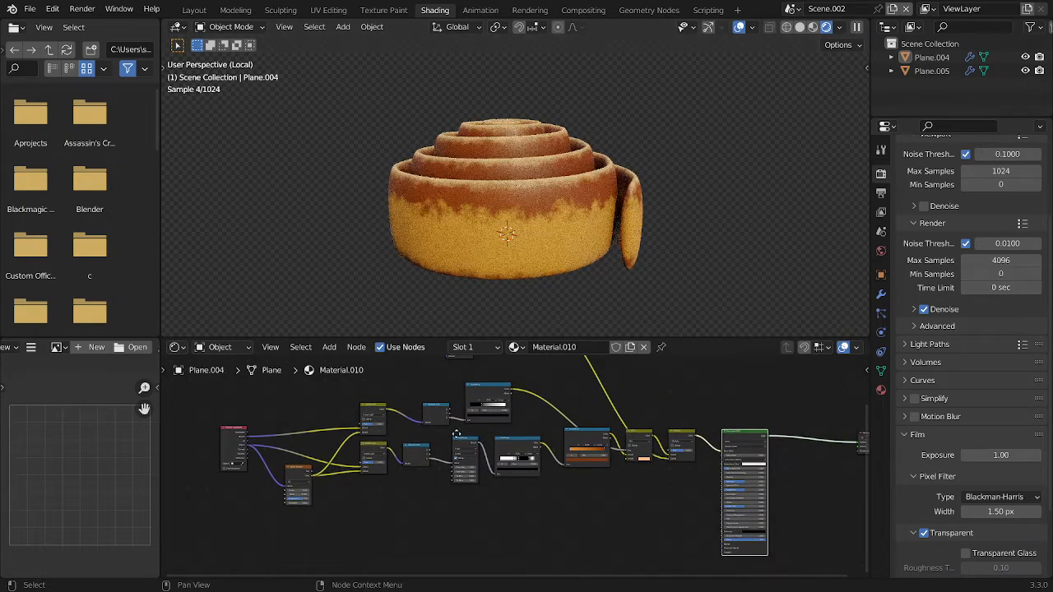
middle_drag(343, 493, 339, 499)
click(312, 486)
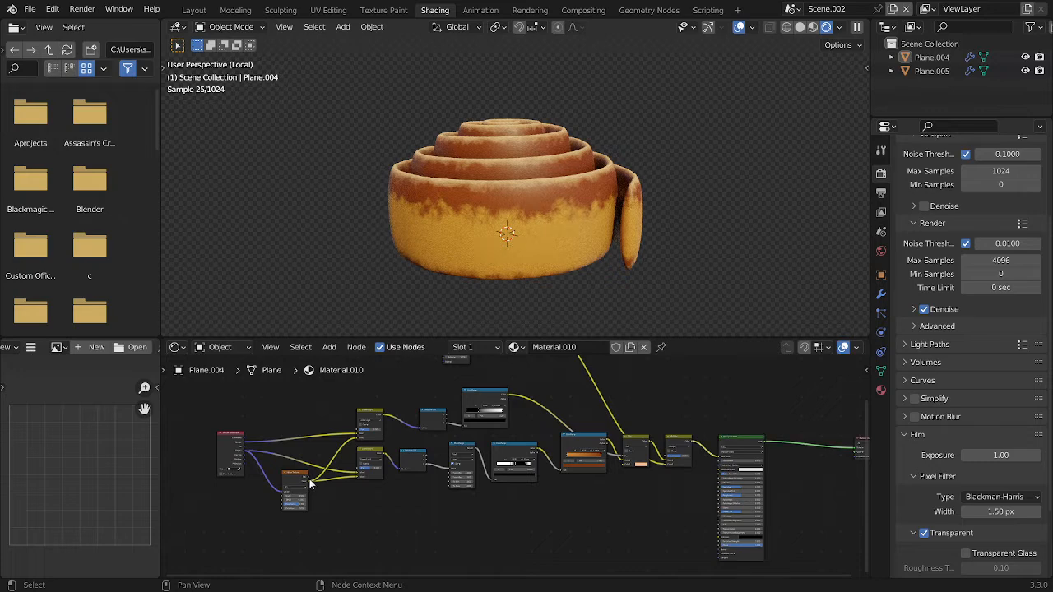
Add a Bump node fed by the existing Noise Texture and connect its output to the Principled BSDF's Normal input
drag(310, 484, 562, 535)
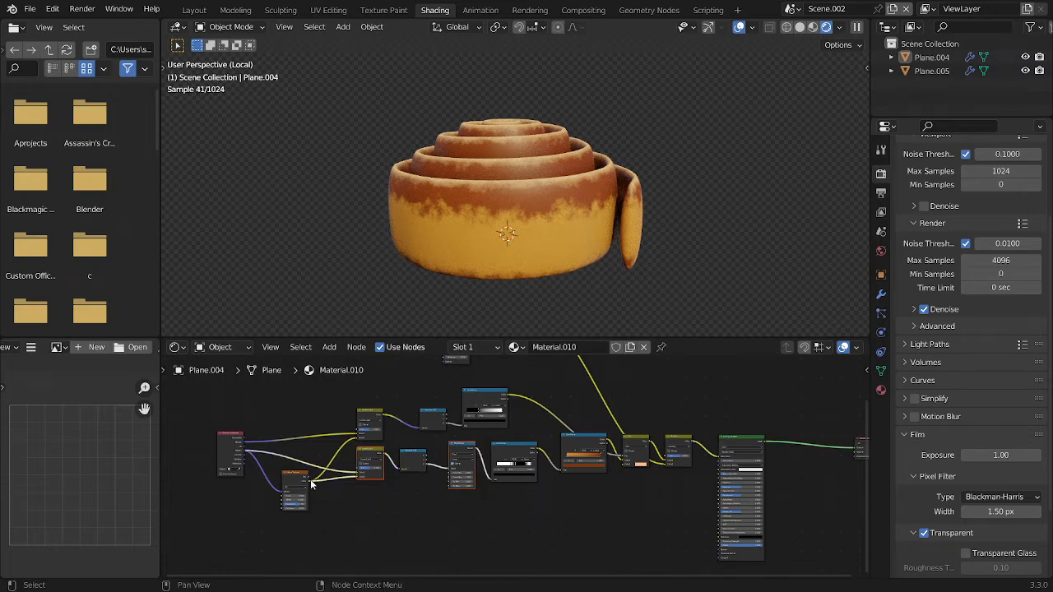
drag(496, 525, 535, 519)
text(bump)
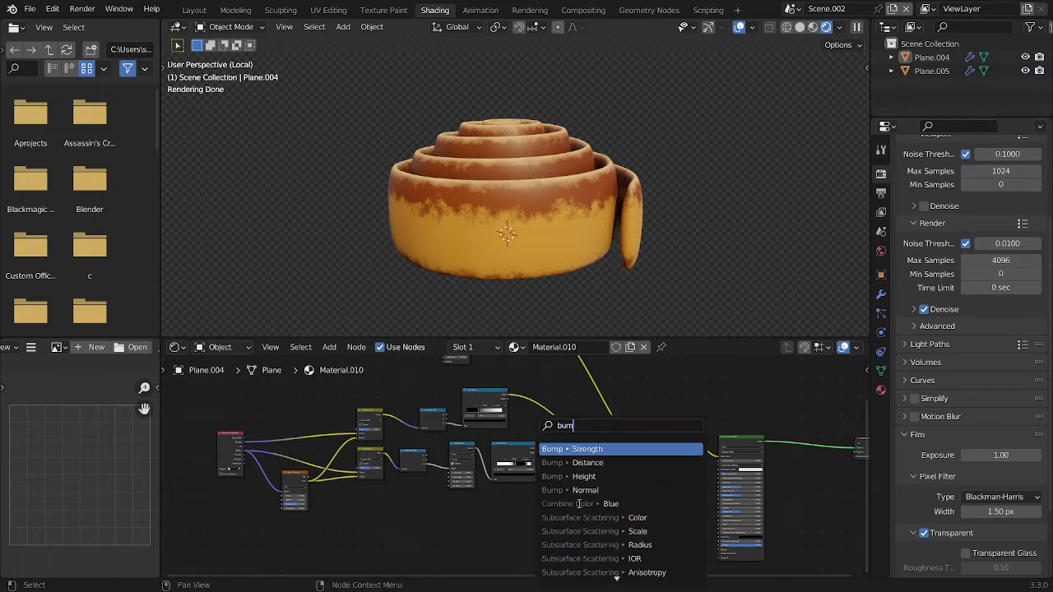
key(Return)
click(579, 503)
alt+right_drag(540, 543, 741, 535)
Move the noise link from the Bump node's Strength input to its Height input
scroll(619, 527, up, 2)
middle_drag(620, 527, 637, 438)
scroll(681, 486, up, 5)
scroll(542, 427, up, 1)
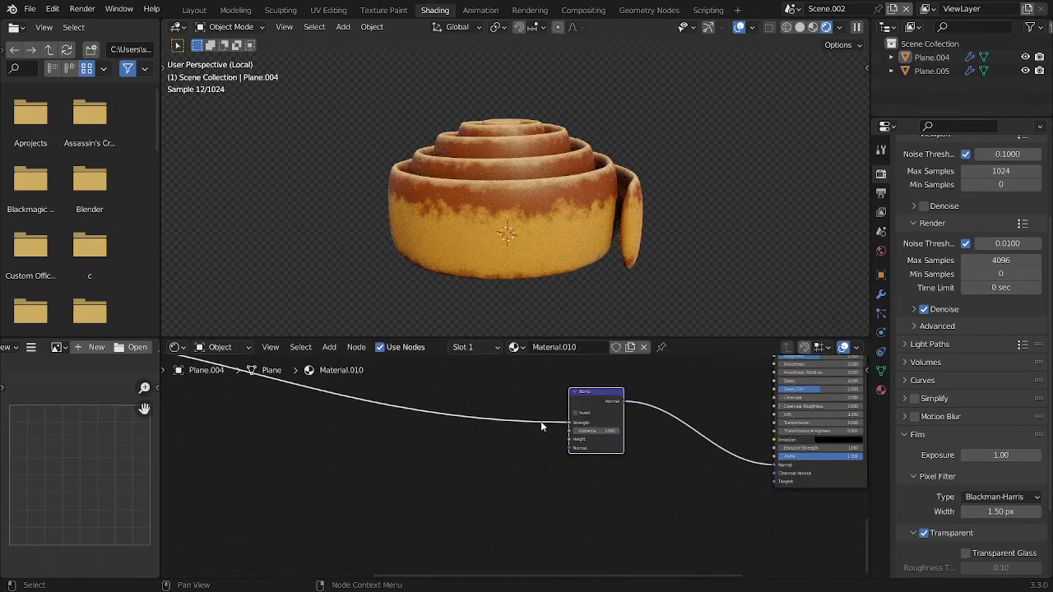
drag(574, 426, 573, 439)
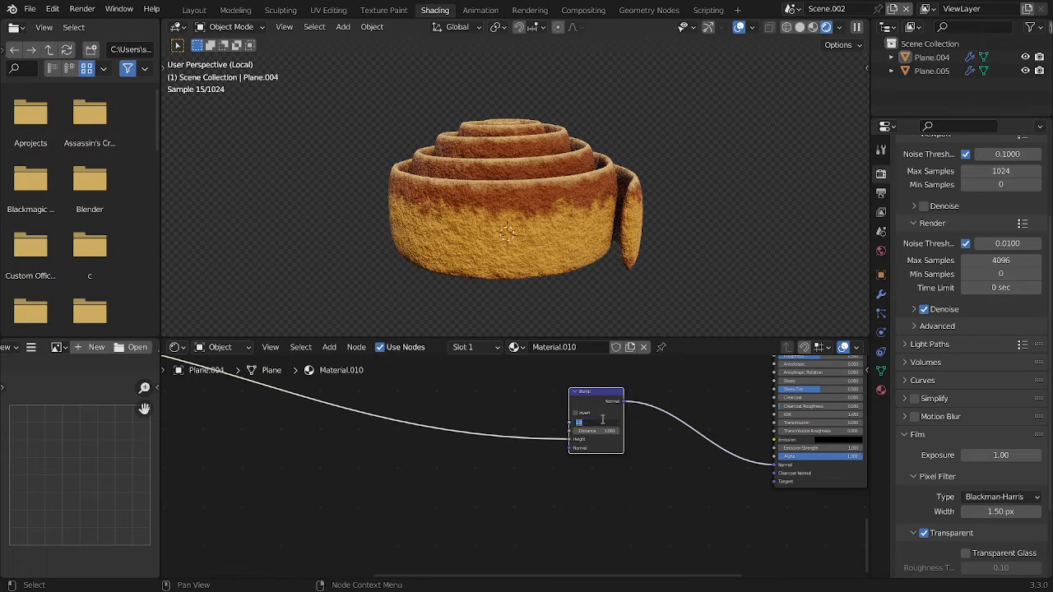
Set the Bump node's Strength to 0.400 and Distance to 0.200
text(.3)
key(Return)
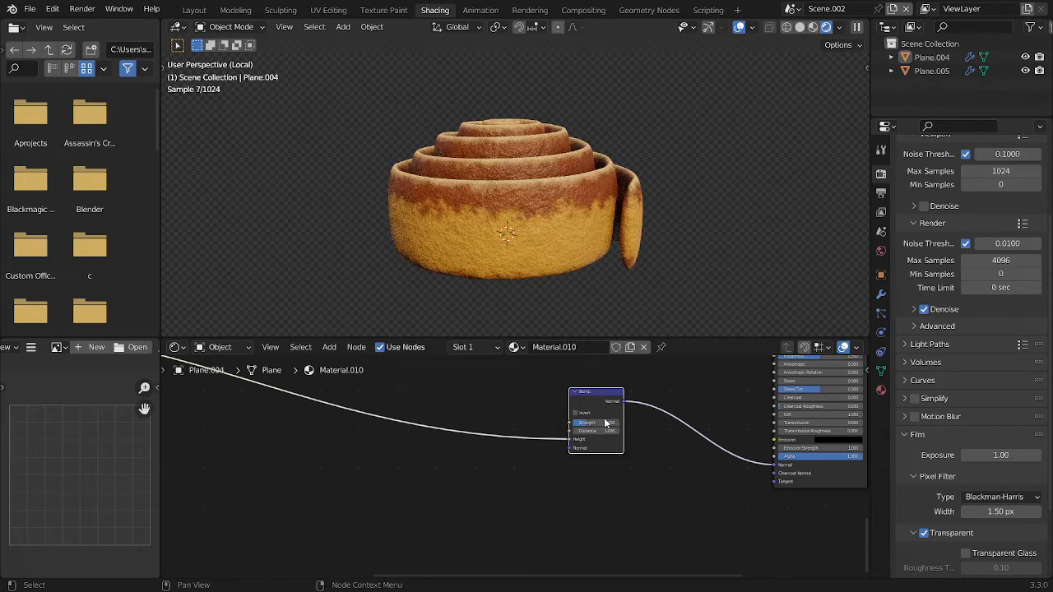
text(1)
key(Return)
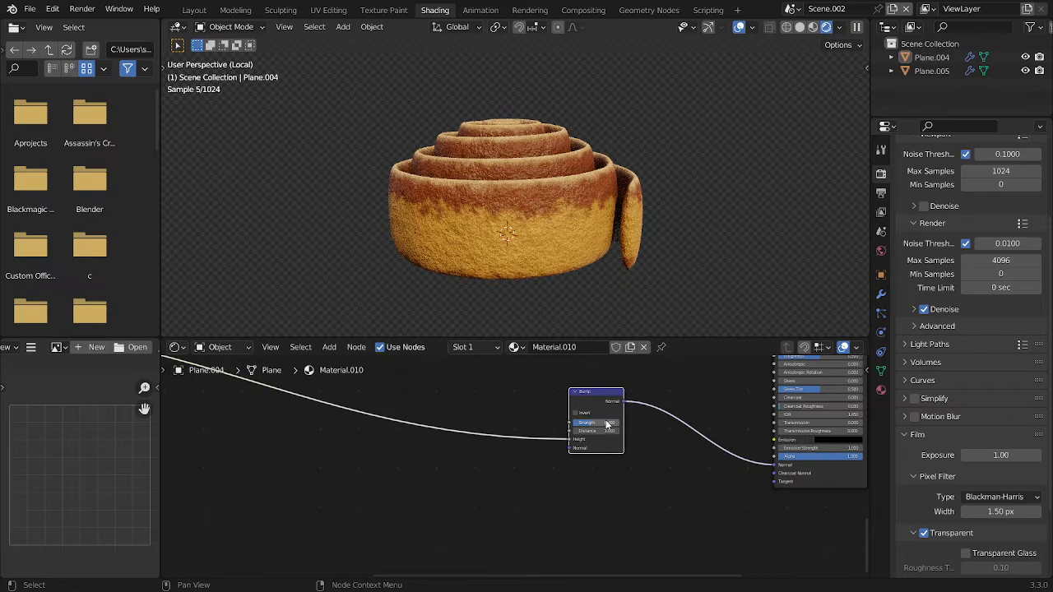
text(.2)
key(Return)
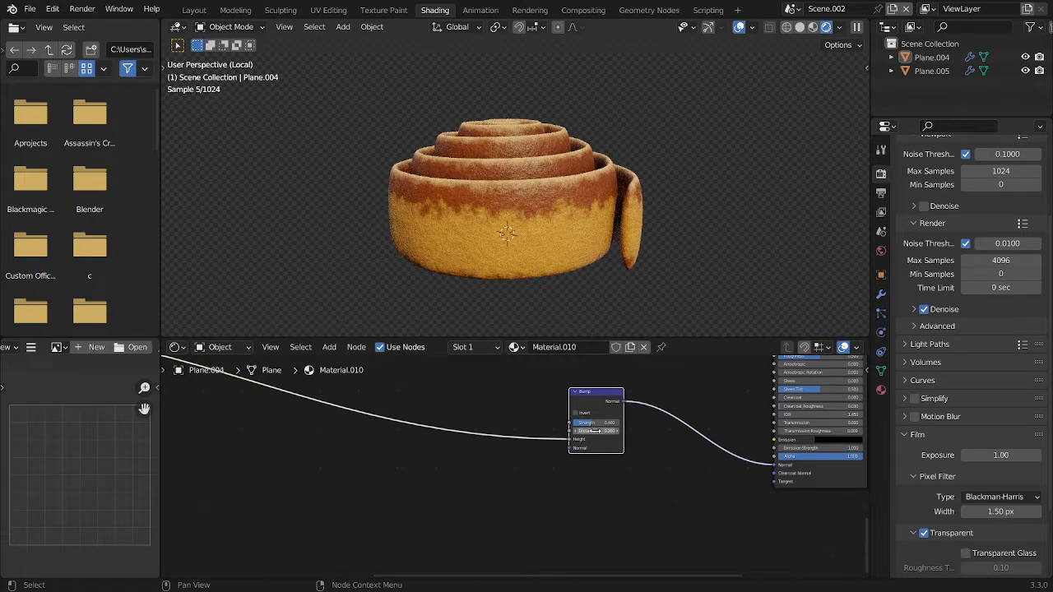
Save the file and select the cinnamon roll after viewing its bumpy surface from other angles
middle_drag(681, 153, 646, 120)
key(ctrl+s)
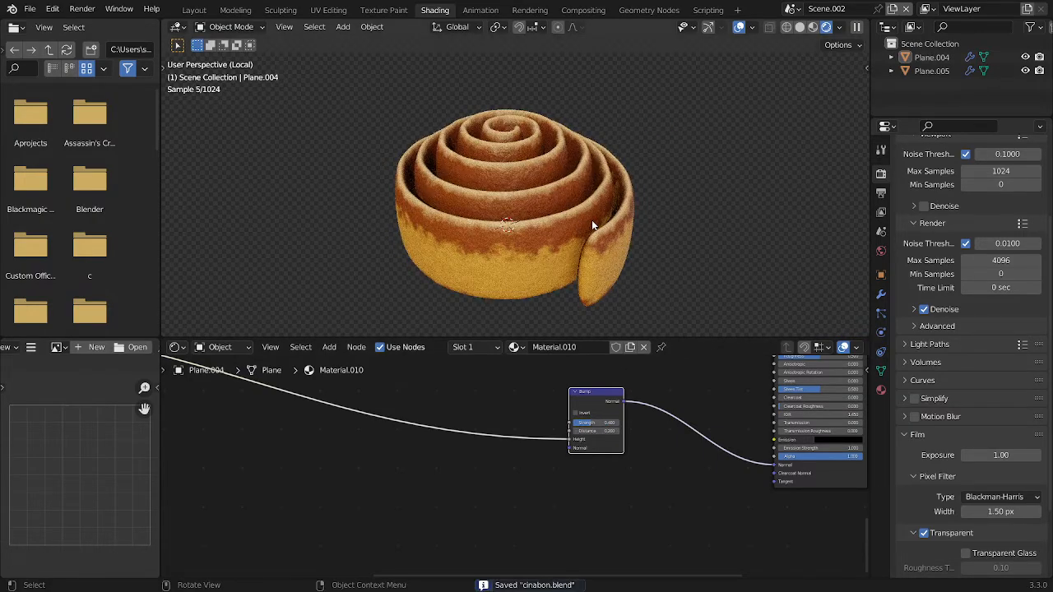
middle_drag(593, 213, 553, 196)
click(553, 196)
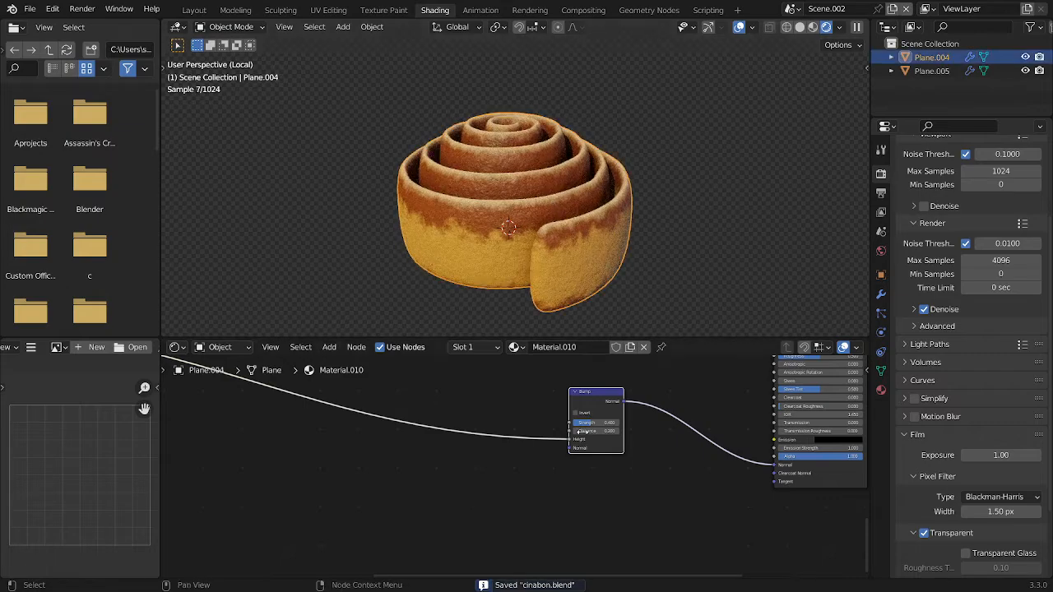
Add a second Noise Texture node above the Bump node and preview it on the roll
scroll(579, 425, down, 8)
middle_drag(580, 424, 494, 529)
scroll(566, 459, up, 3)
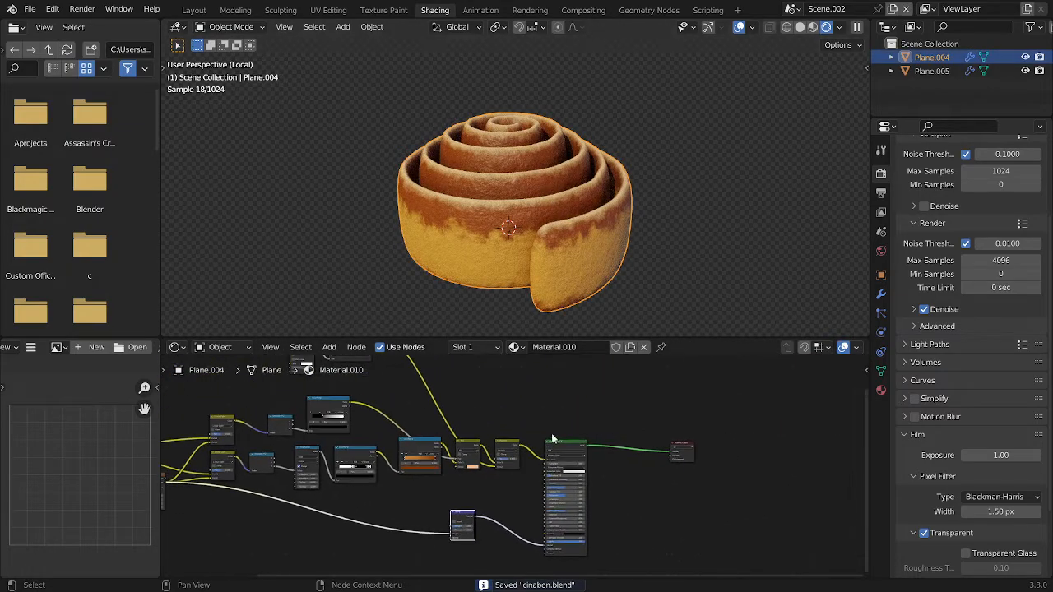
middle_drag(503, 438, 638, 288)
scroll(568, 408, down, 5)
drag(567, 408, 540, 482)
key(shift+a)
click(510, 402)
text(n)
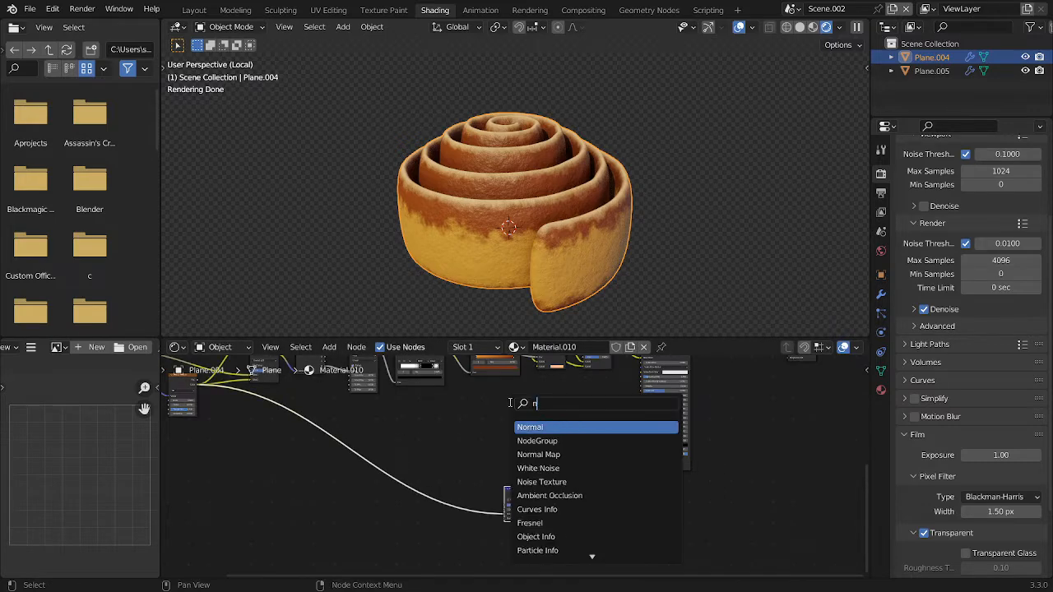
text(ois)
key(Return)
click(509, 403)
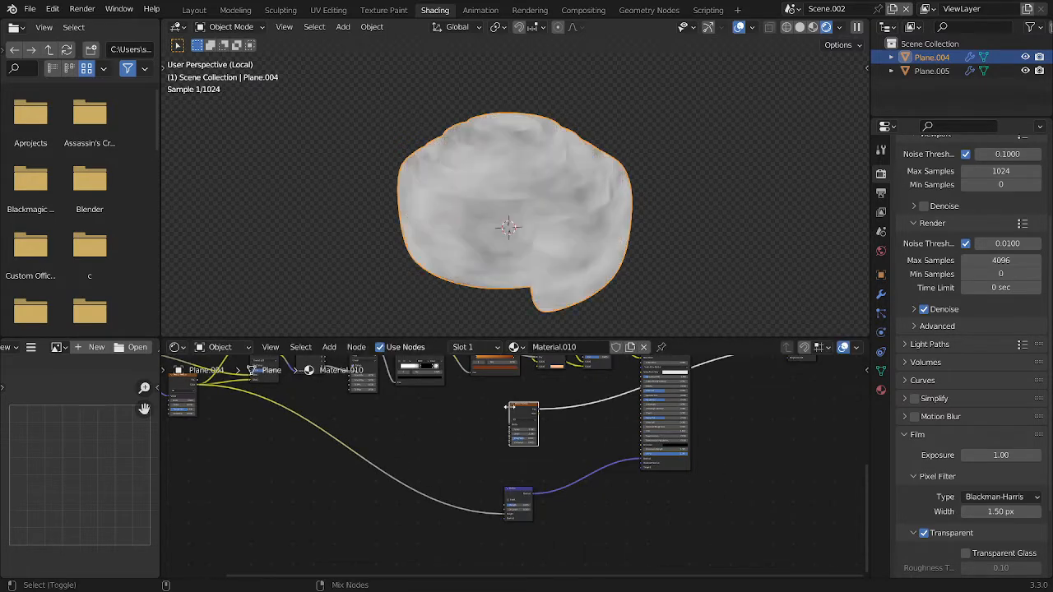
Insert a ColorRamp node on the new Noise Texture's previewed Color output
scroll(500, 427, up, 2)
middle_drag(429, 416, 313, 425)
scroll(378, 412, up, 4)
key(shift+a)
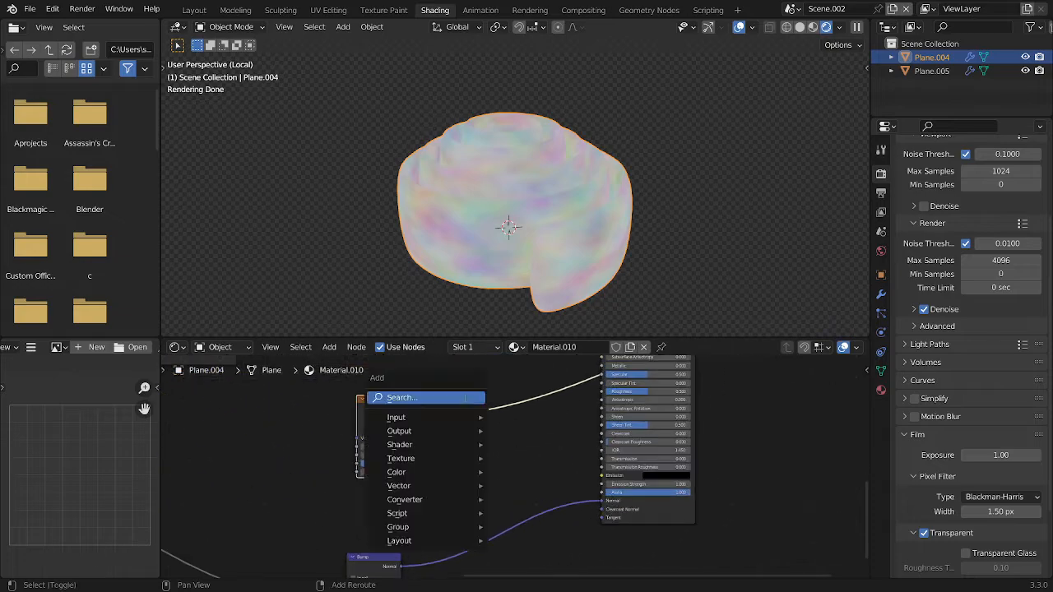
click(470, 399)
text(c)
click(494, 432)
click(444, 404)
Select the new Noise Texture and ColorRamp nodes together and move them farther from the Principled BSDF
middle_drag(562, 388, 592, 412)
scroll(591, 412, up, 1)
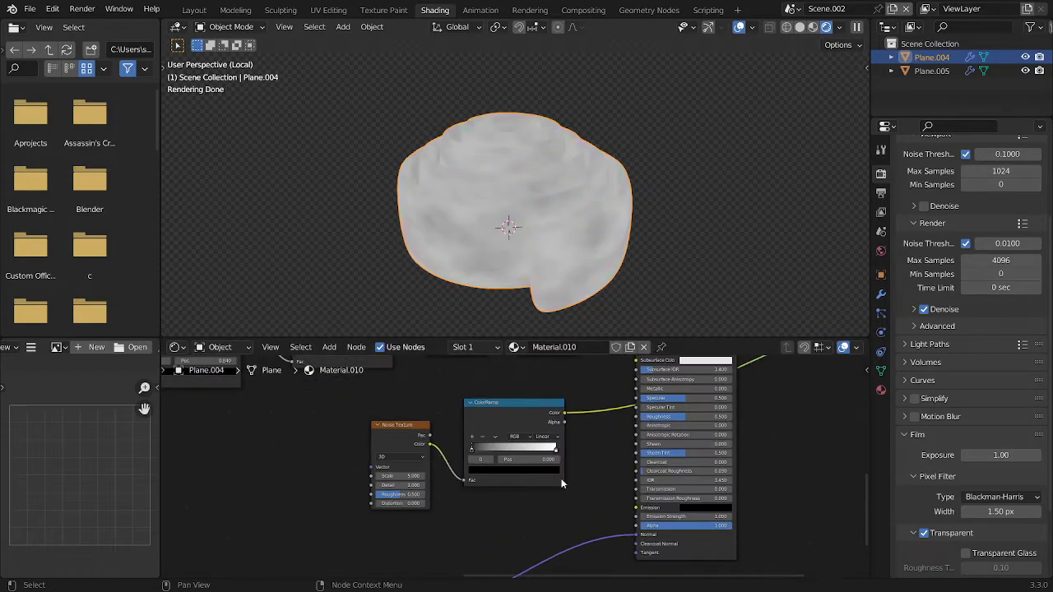
drag(566, 492, 428, 440)
key(g)
click(312, 437)
Move the new ColorRamp's black stop to about 0.298 and bring the white stop inward to increase the noise contrast
middle_drag(464, 450, 646, 451)
scroll(576, 453, up, 4)
drag(530, 451, 564, 451)
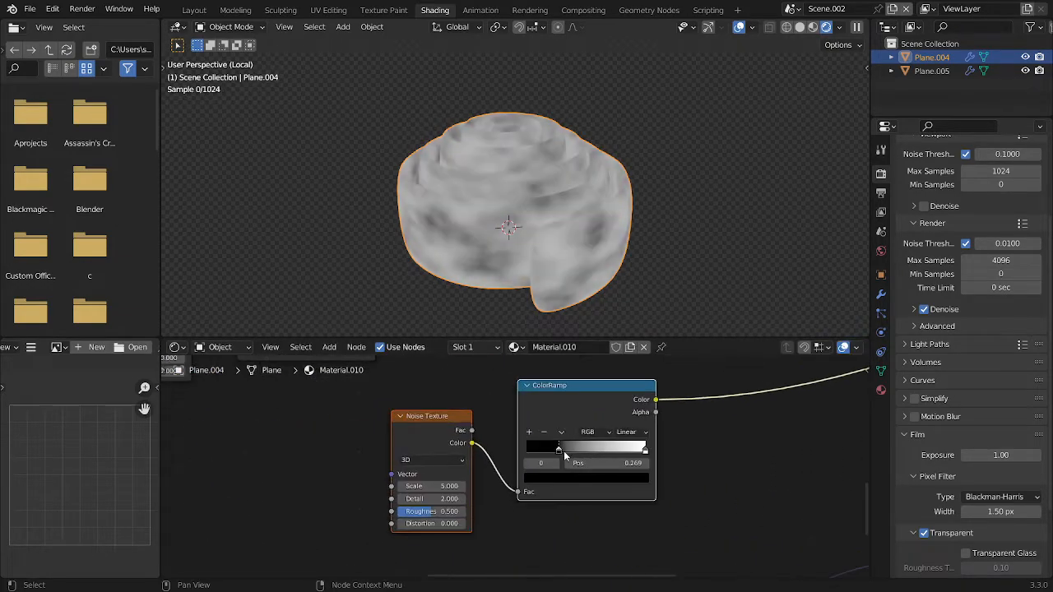
drag(634, 452, 594, 451)
Select the new ColorRamp's black stop and open its colour for editing in HSV
scroll(599, 452, down, 3)
middle_drag(644, 436, 564, 430)
scroll(564, 431, up, 7)
click(445, 449)
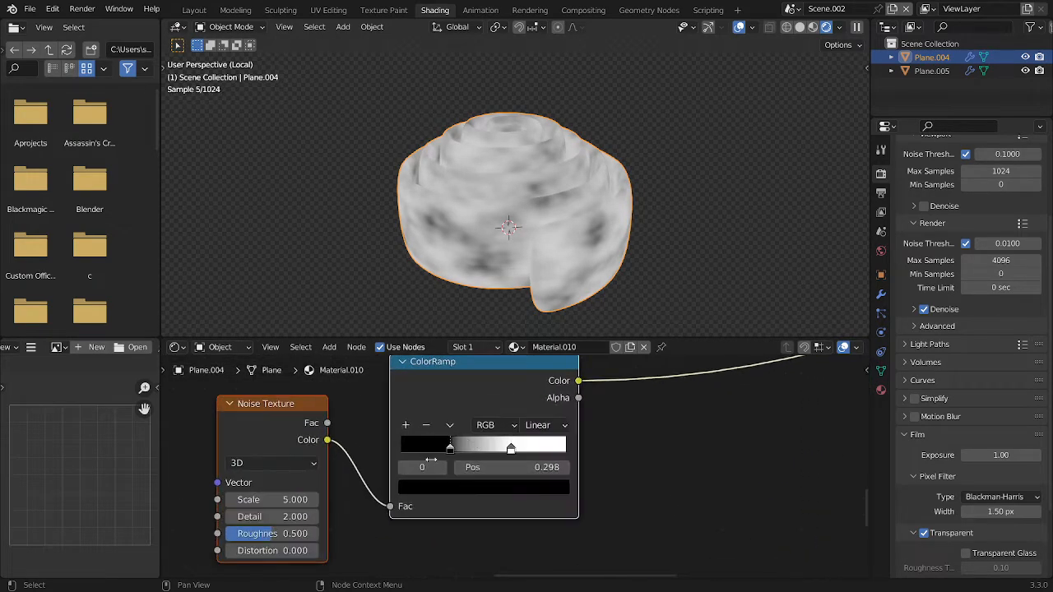
click(462, 491)
click(468, 395)
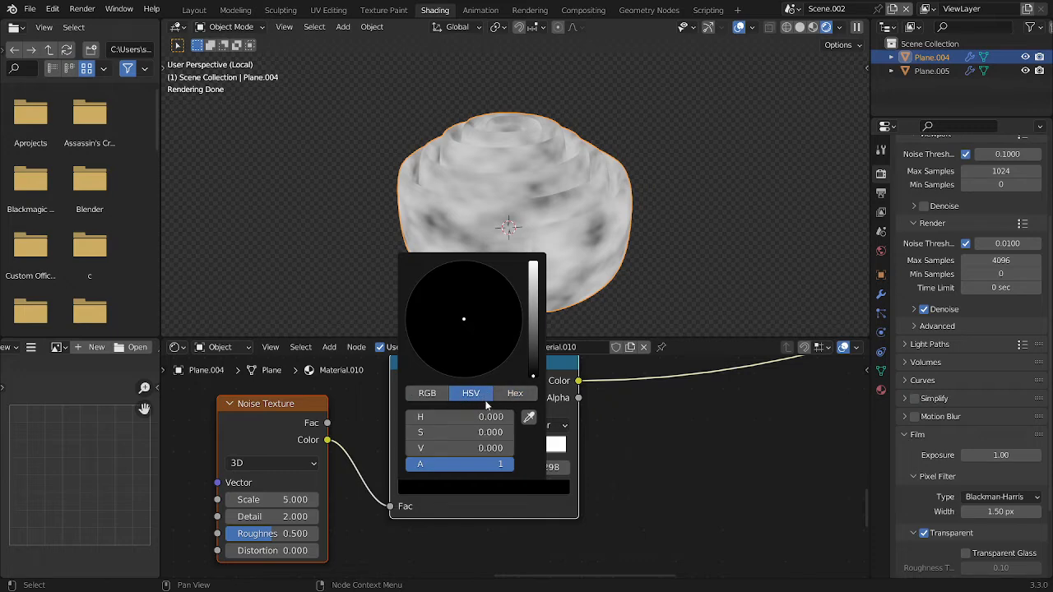
Set the HSV value of the new ColorRamp's black stop to 0.4
drag(440, 455, 405, 449)
scroll(574, 447, down, 4)
middle_drag(811, 424, 615, 423)
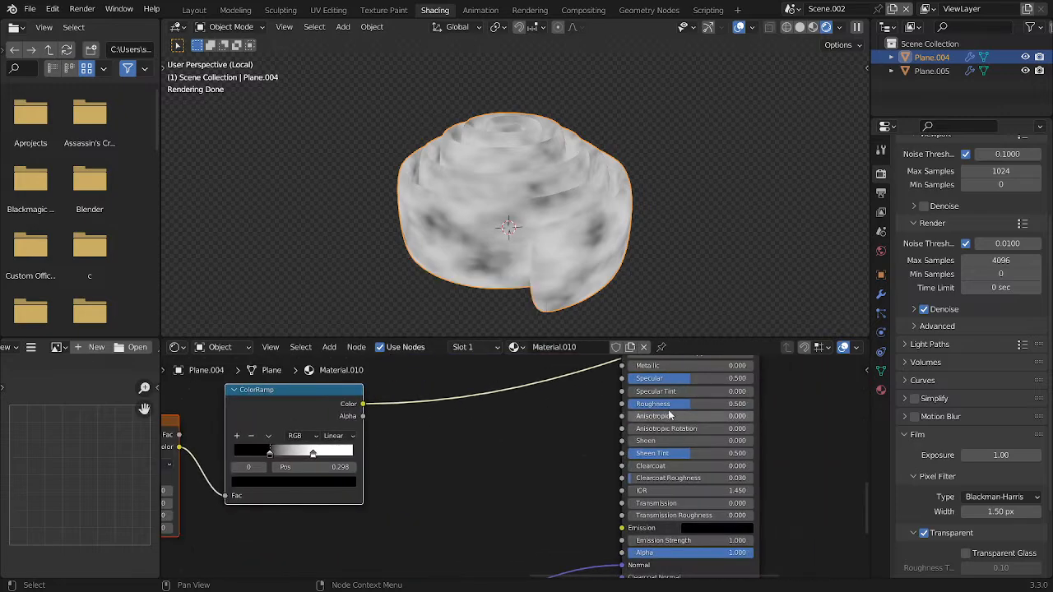
middle_drag(485, 460, 789, 461)
scroll(789, 461, up, 5)
click(629, 487)
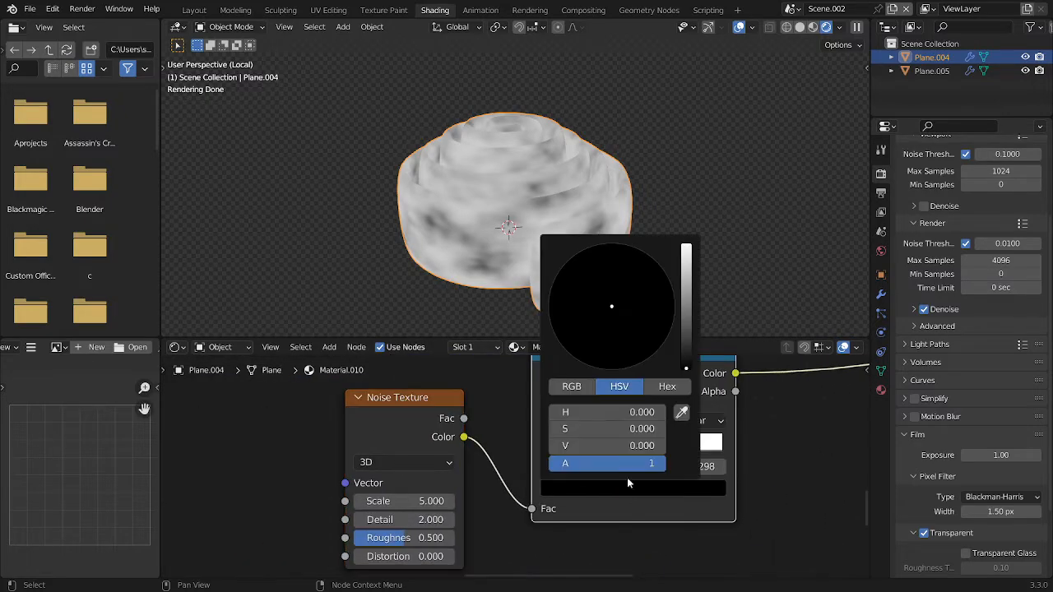
text(0.4)
key(Return)
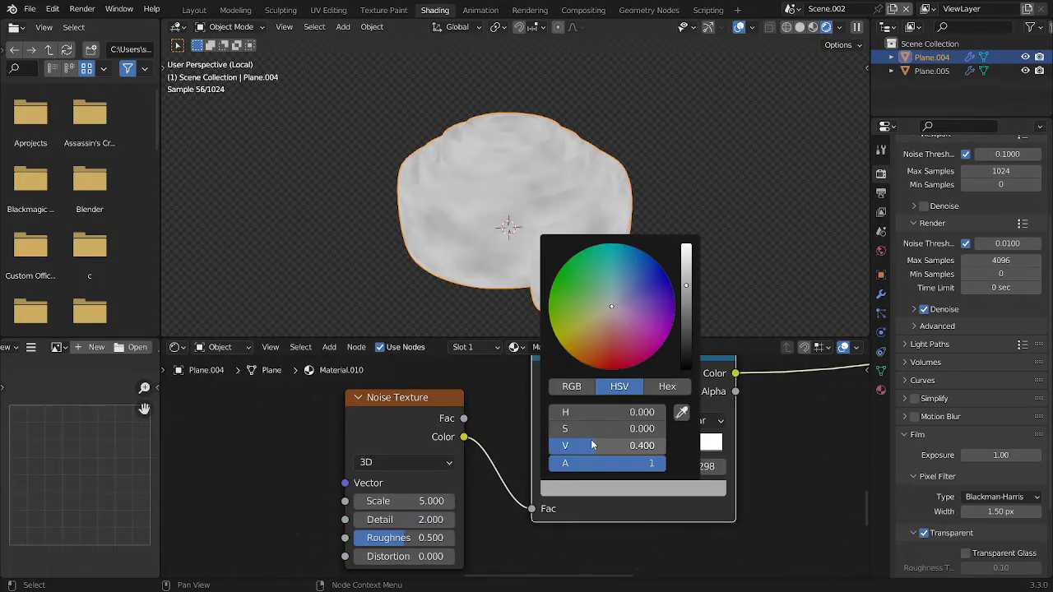
Set the HSV value of the same ColorRamp's white stop to 0.6
click(655, 492)
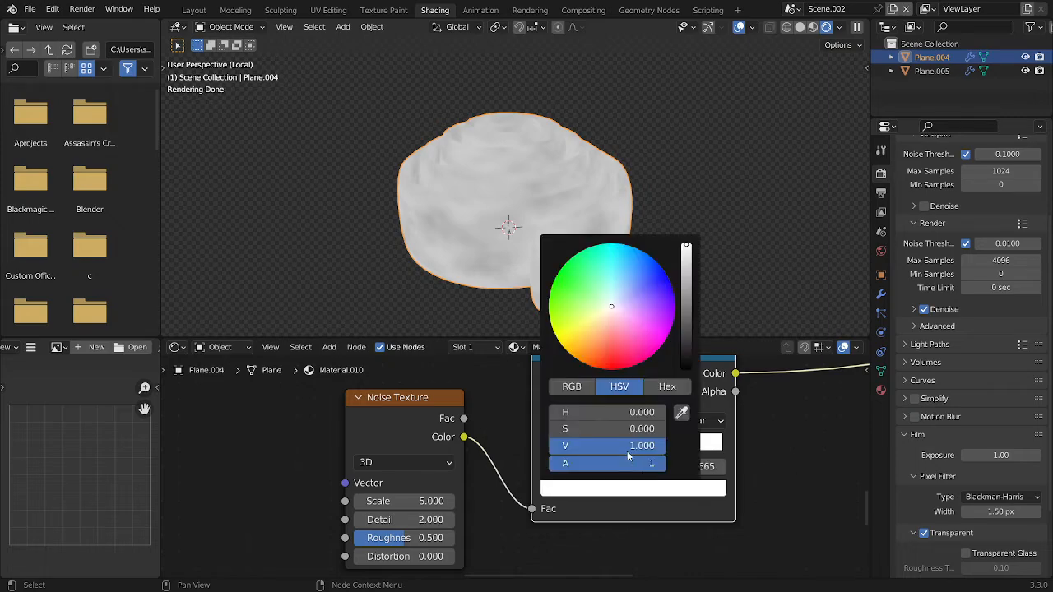
click(628, 451)
text(.6)
key(Return)
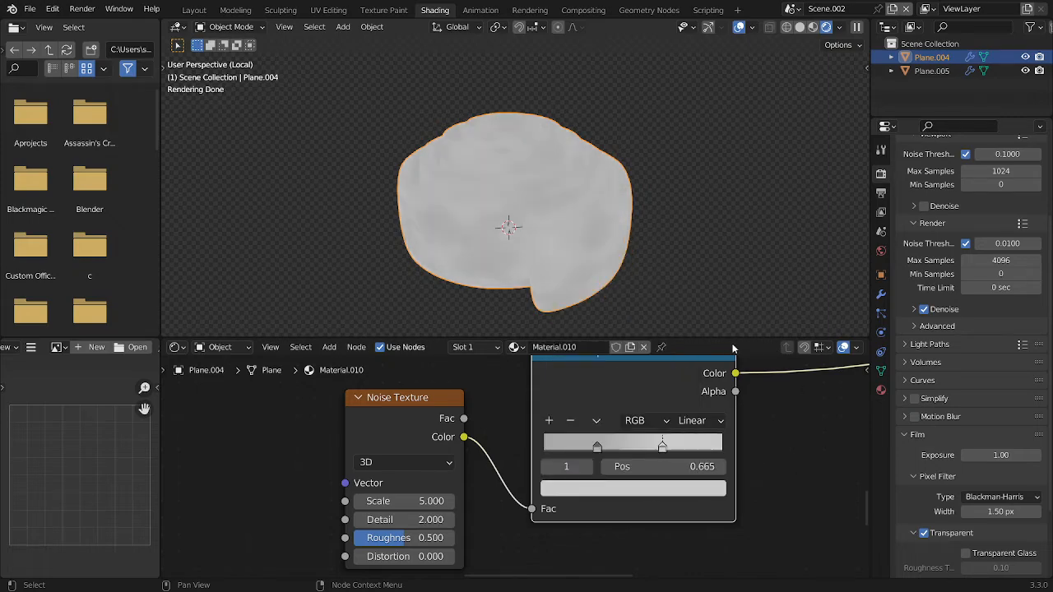
Connect the new ColorRamp's Color output to the Principled BSDF's Roughness and preview the Principled BSDF again
scroll(585, 425, down, 3)
middle_drag(586, 420, 348, 441)
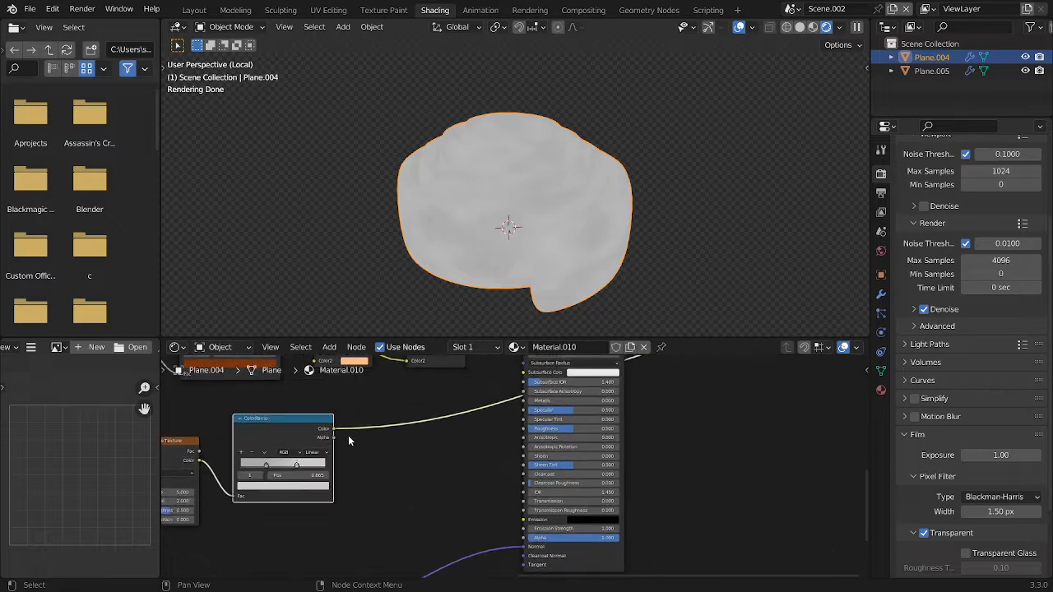
drag(335, 429, 525, 429)
scroll(559, 390, down, 1)
middle_drag(562, 374, 571, 452)
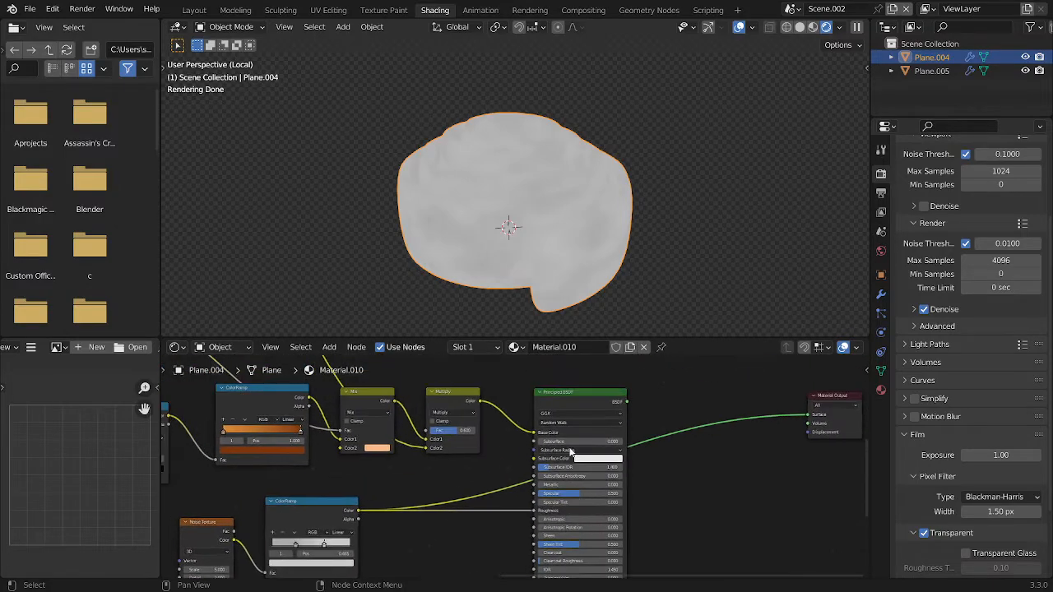
ctrl+shift+click(570, 400)
Examine the roughness variation on the roll's surface from the side, from below and from above
middle_drag(471, 267, 484, 197)
scroll(390, 542, up, 4)
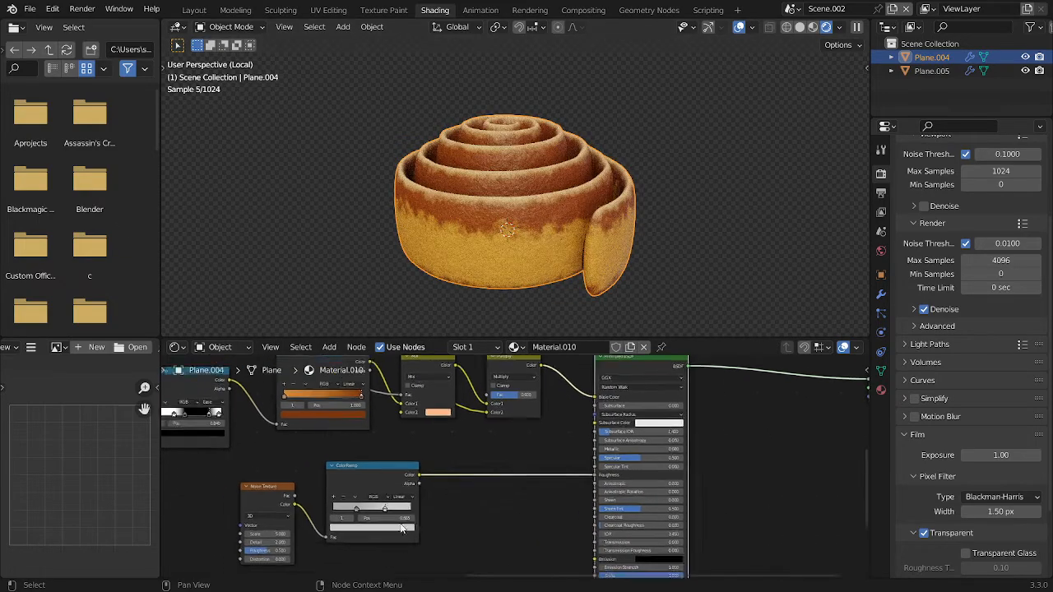
middle_drag(563, 219, 600, 163)
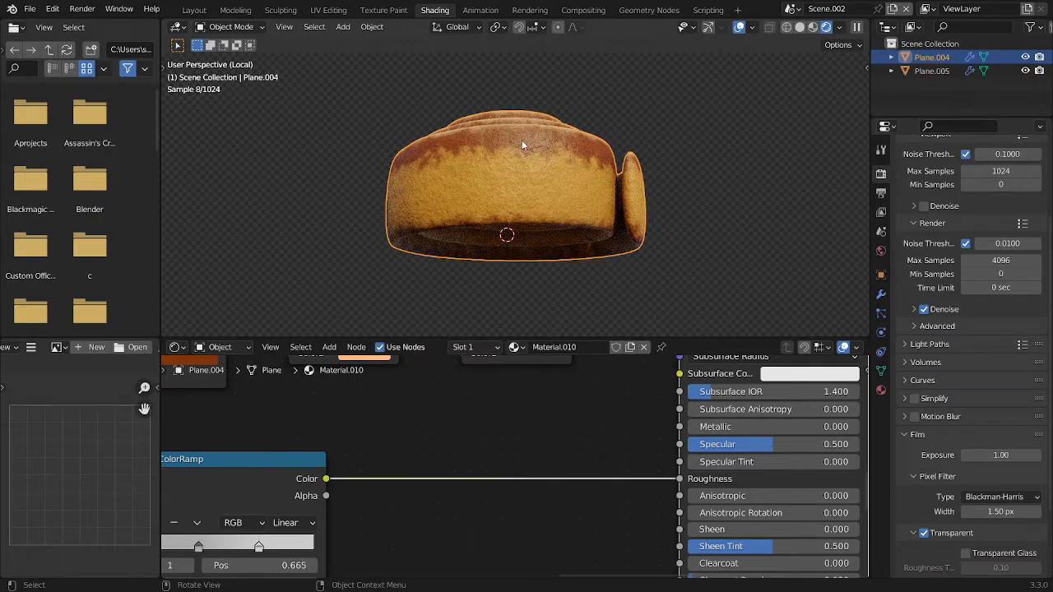
scroll(522, 141, up, 3)
middle_drag(521, 141, 528, 175)
scroll(543, 120, down, 5)
middle_drag(551, 128, 547, 207)
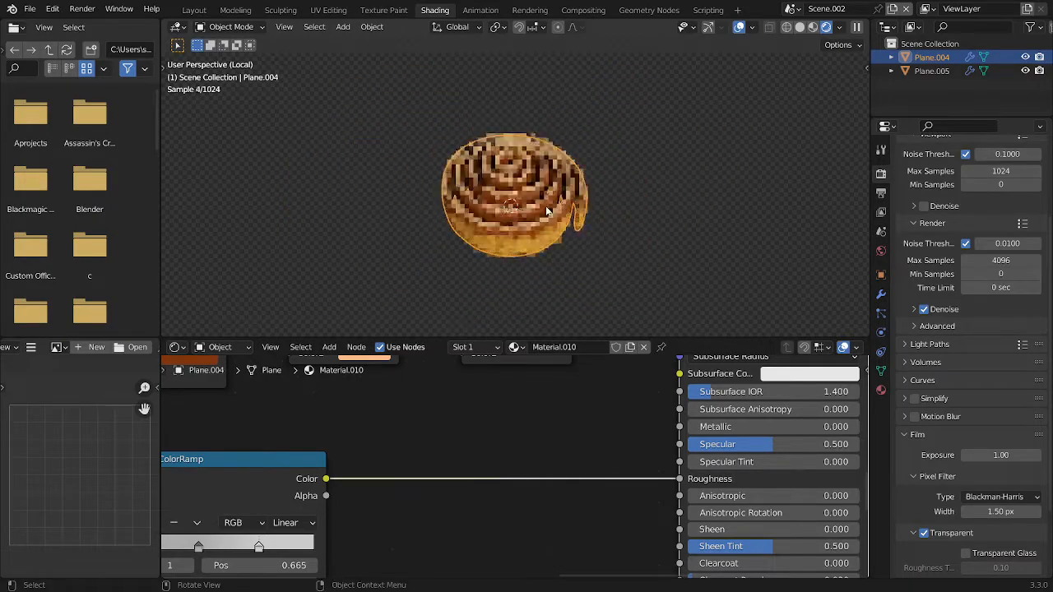
Duplicate the Multiply node and insert the copy between it and the Principled BSDF's Base Color
scroll(354, 470, down, 6)
middle_drag(346, 473, 399, 474)
scroll(534, 437, up, 1)
middle_drag(562, 383, 520, 471)
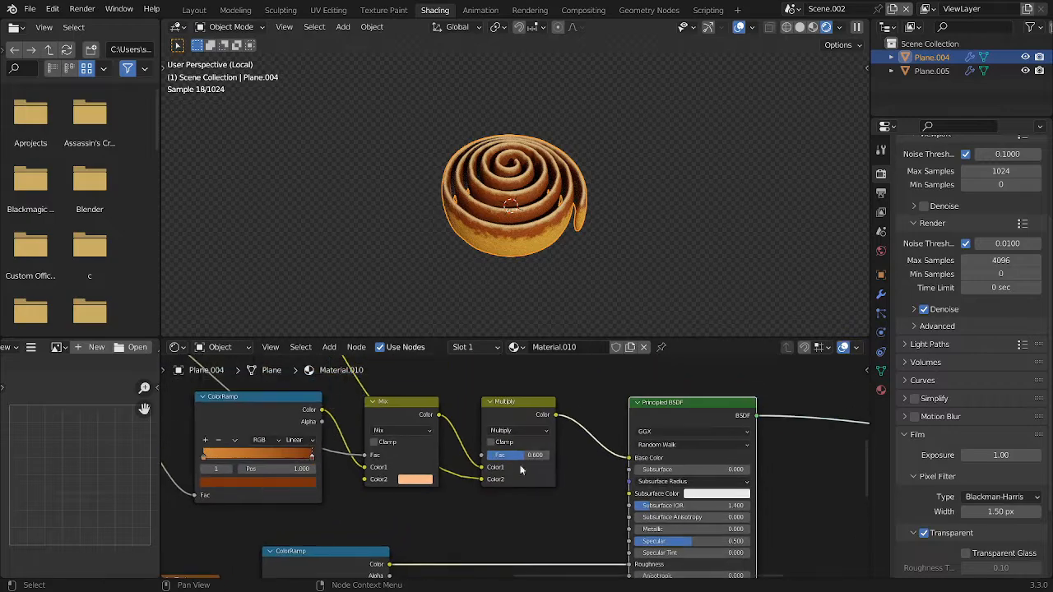
click(520, 470)
scroll(521, 470, down, 3)
scroll(485, 466, up, 2)
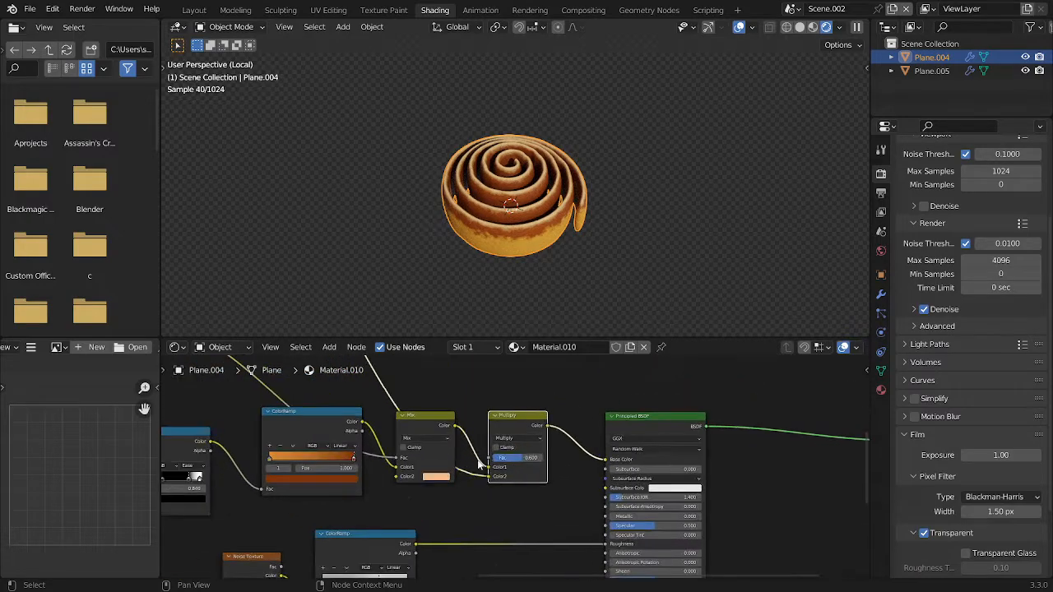
key(shift+d)
click(572, 465)
Add a ColorRamp fed by the lower Noise Texture's Color and connect it to the duplicated Multiply's Color2
middle_drag(280, 532, 279, 504)
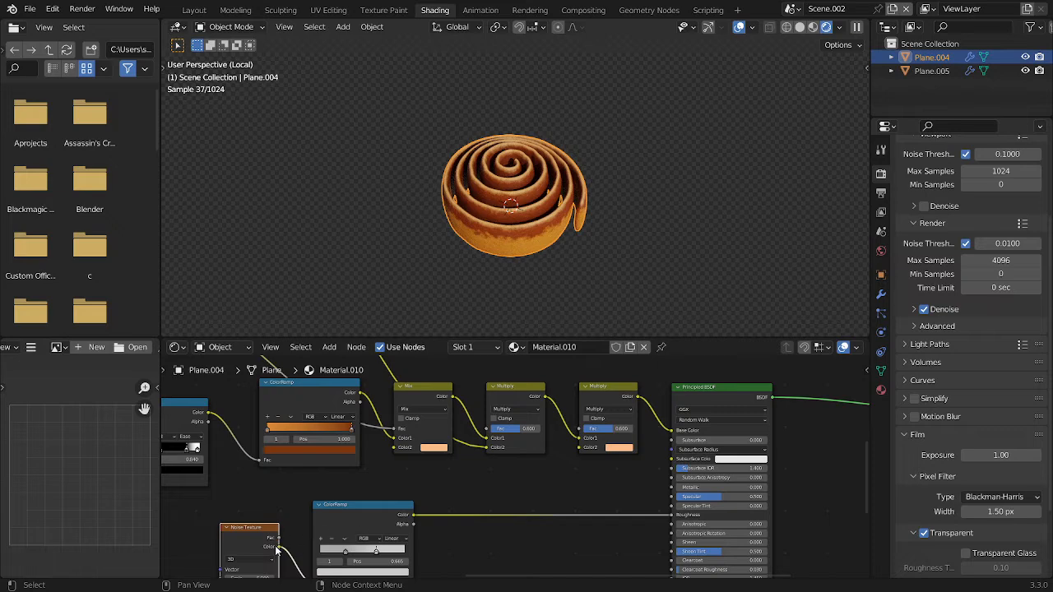
drag(412, 470, 419, 457)
text(colora)
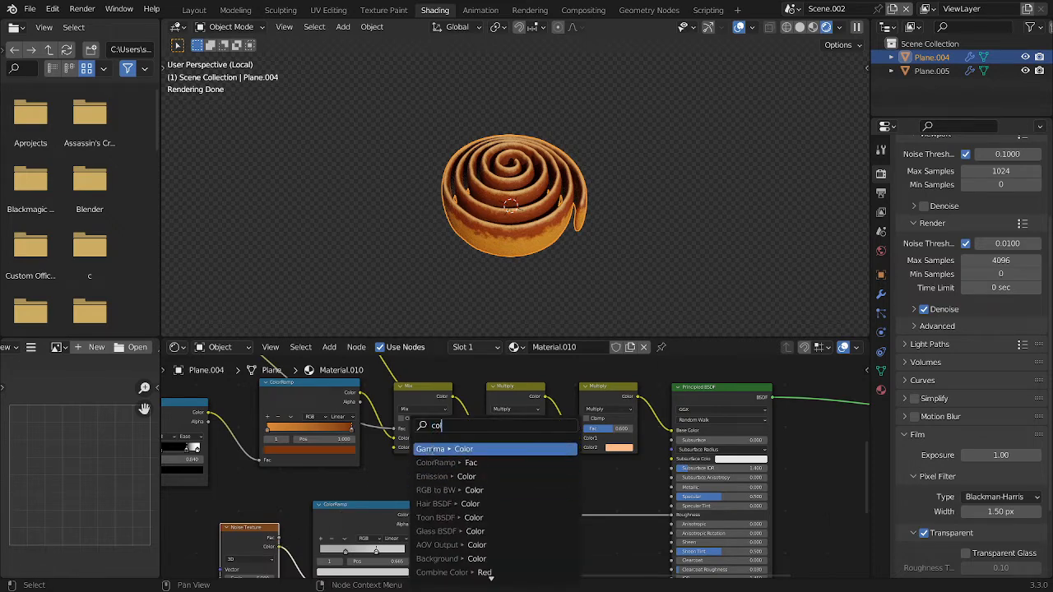
click(433, 449)
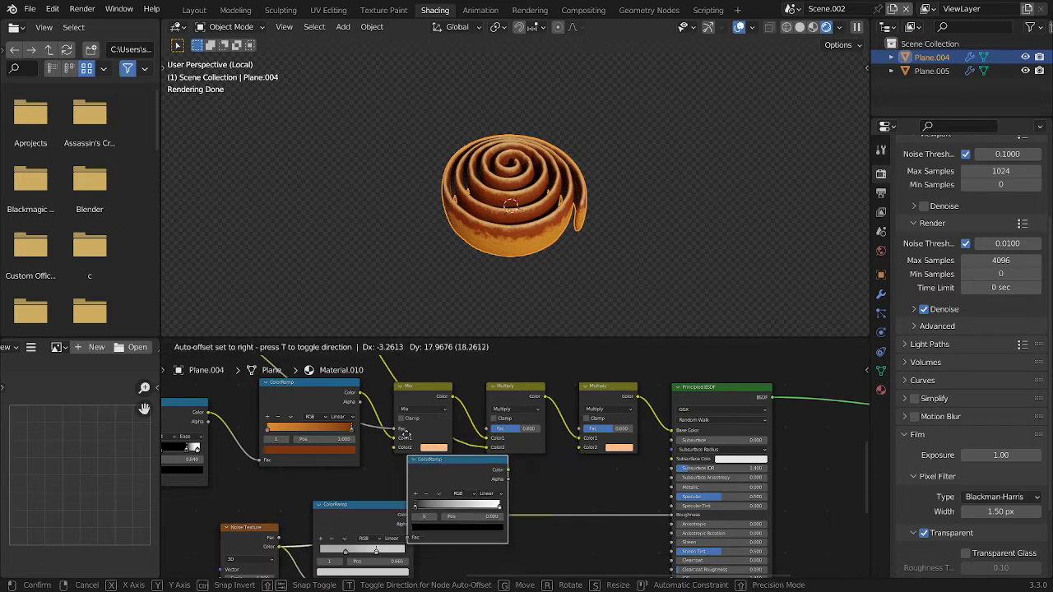
click(381, 468)
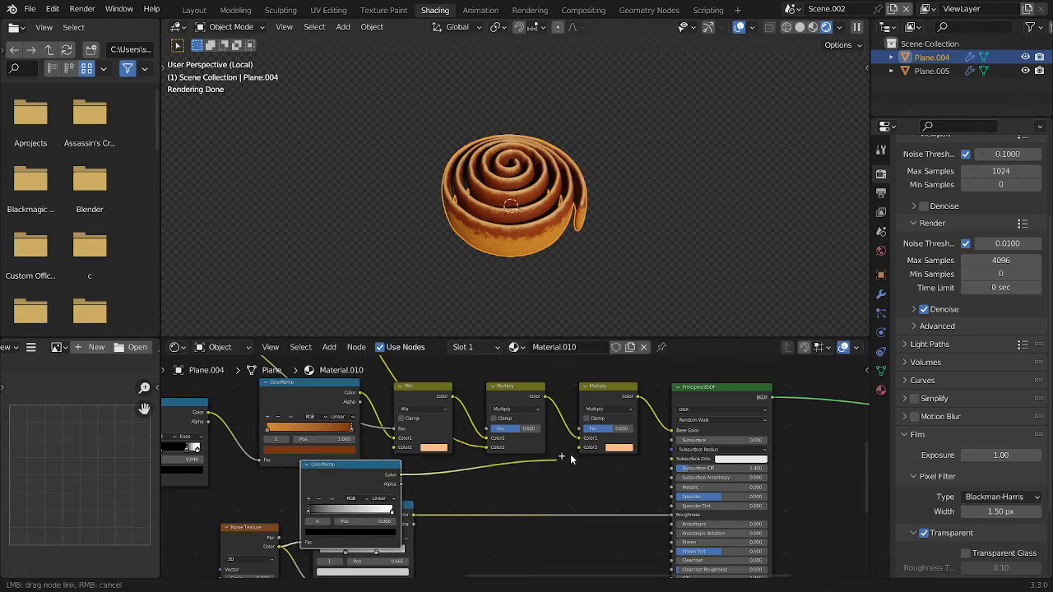
drag(582, 452, 581, 451)
Move the added ColorRamp's black stop inward and its white stop to about 0.684 to raise the contrast
middle_drag(359, 495, 352, 461)
scroll(351, 461, up, 1)
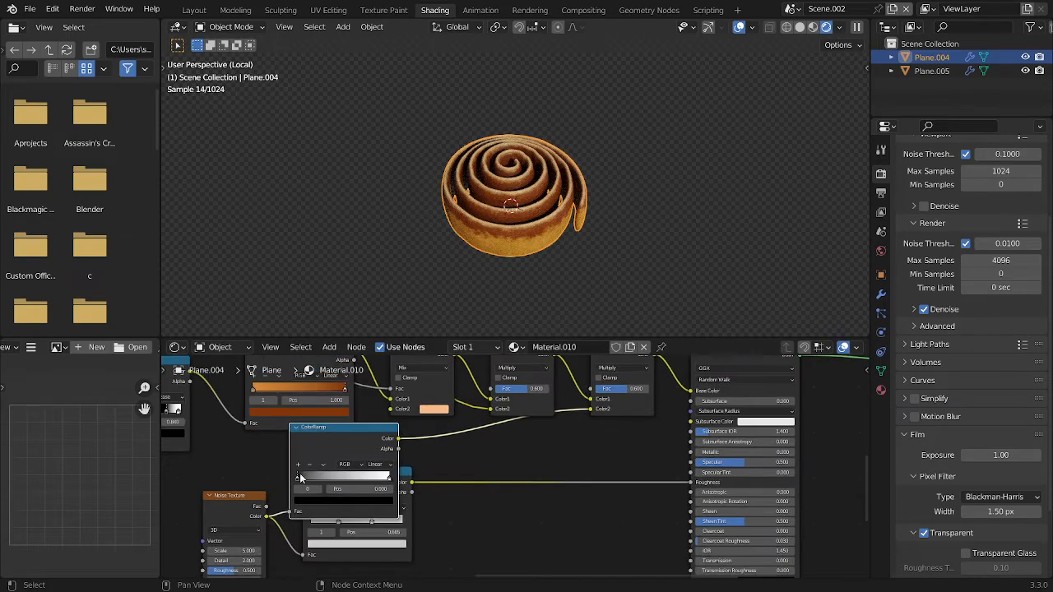
drag(300, 476, 367, 482)
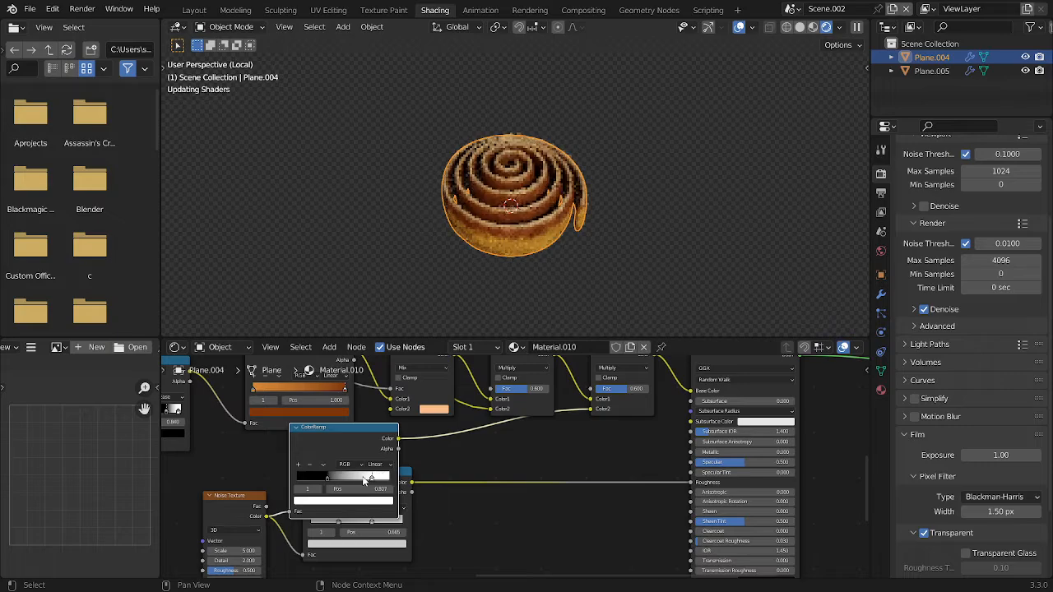
Set the duplicated Multiply node's Fac to 0.5 while previewing its output on the roll
drag(622, 391, 598, 389)
click(630, 390)
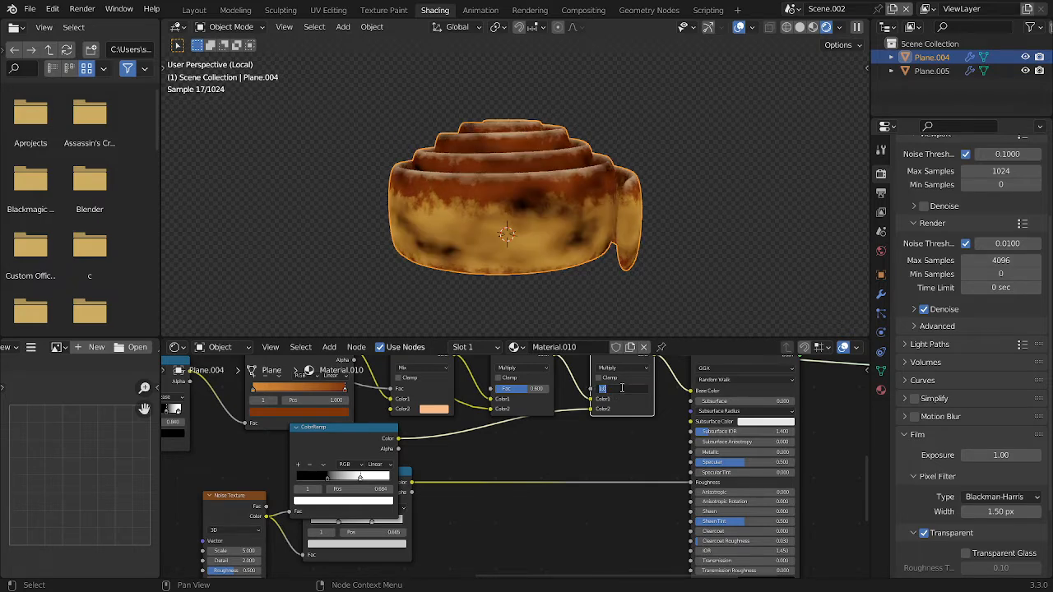
middle_drag(511, 194, 689, 261)
scroll(641, 362, down, 2)
middle_drag(695, 375, 670, 404)
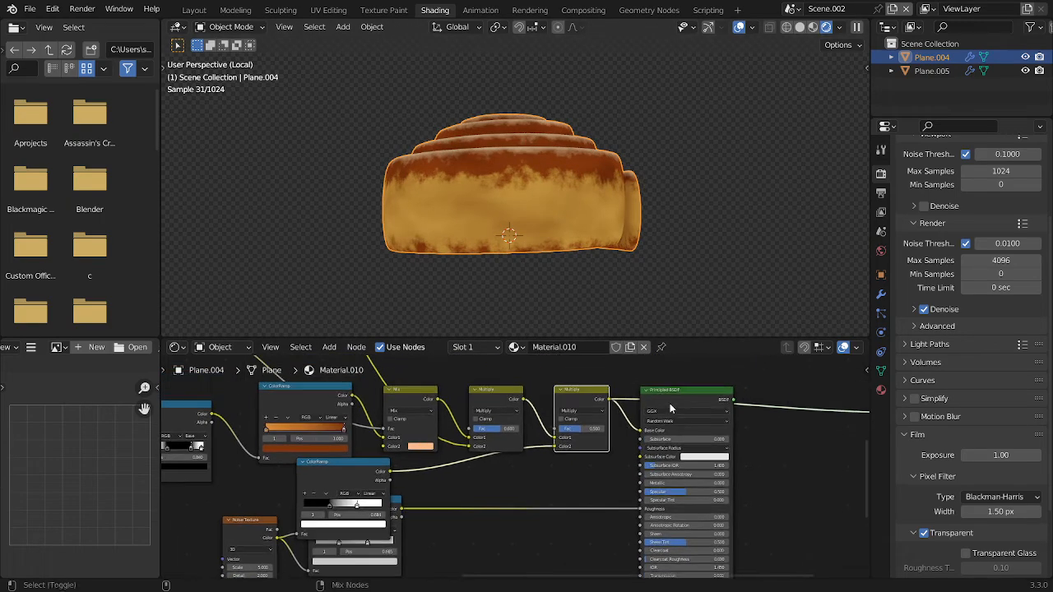
Preview the Principled BSDF on the roll again and save the file
ctrl+shift+click(670, 404)
click(716, 169)
middle_drag(716, 173, 552, 226)
click(557, 233)
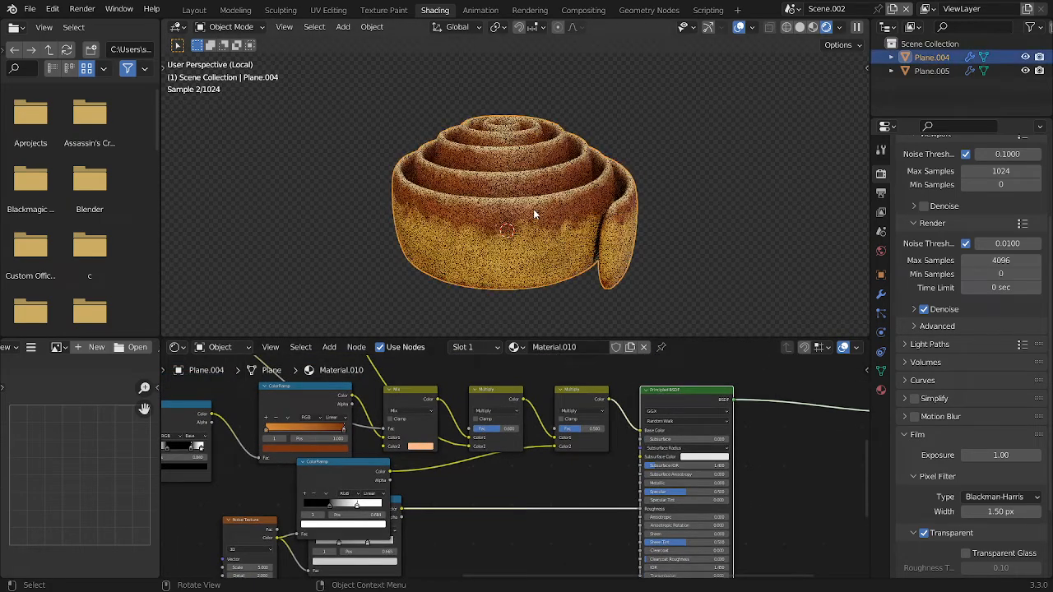
key(ctrl+s)
Move the Principled BSDF node farther from the last Multiply node to make room between them
key(Home)
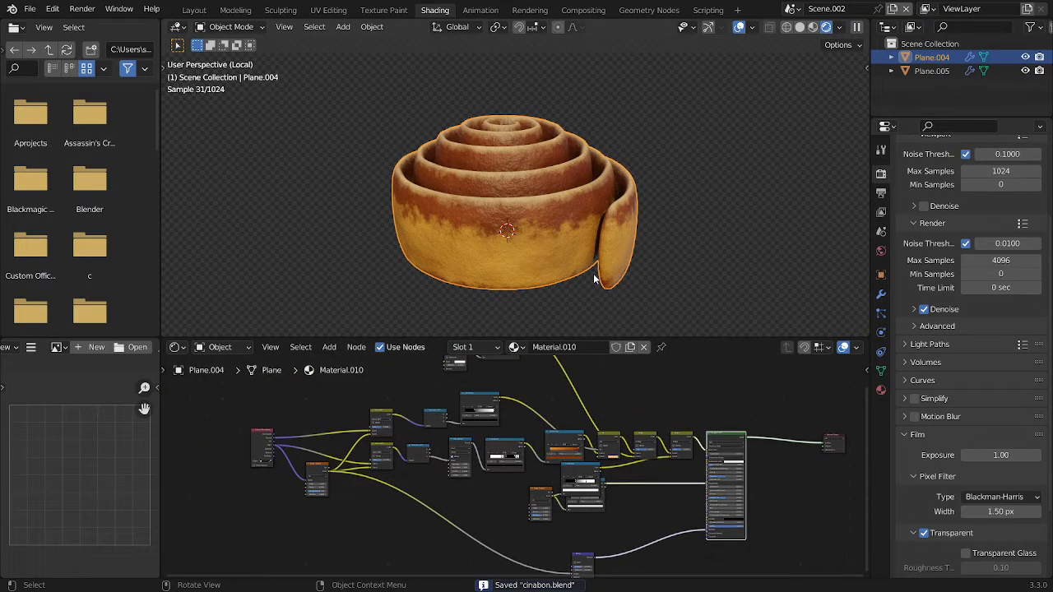
scroll(729, 469, up, 4)
middle_drag(729, 469, 595, 461)
scroll(628, 463, up, 4)
drag(664, 515, 505, 424)
key(g)
click(595, 428)
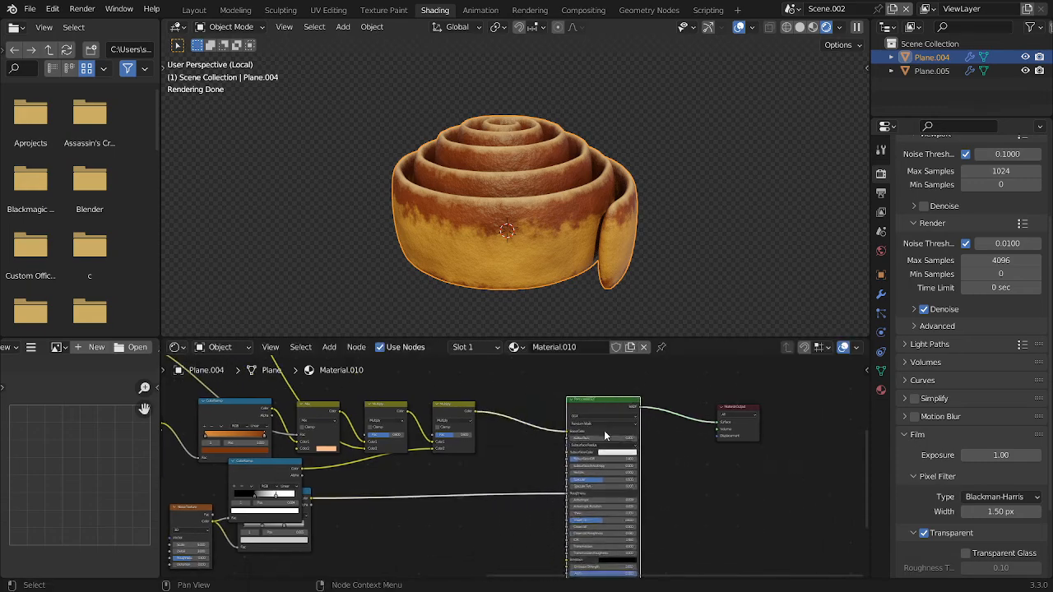
Add a Hue Saturation Value node and feed the last Multiply's Color output into its Color input
scroll(627, 431, up, 5)
drag(446, 385, 519, 449)
text(hue)
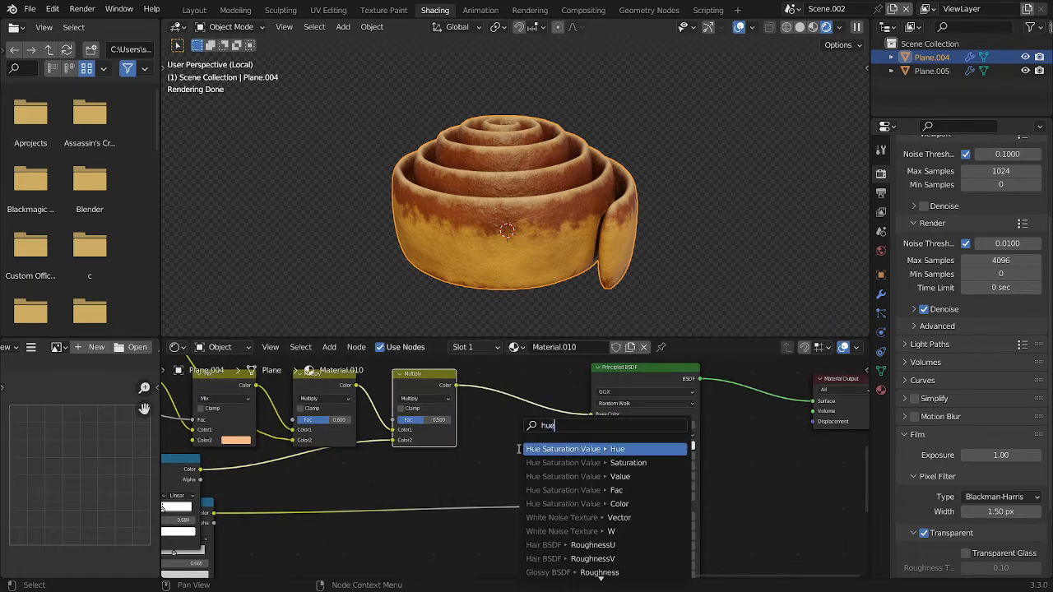
key(Return)
click(506, 426)
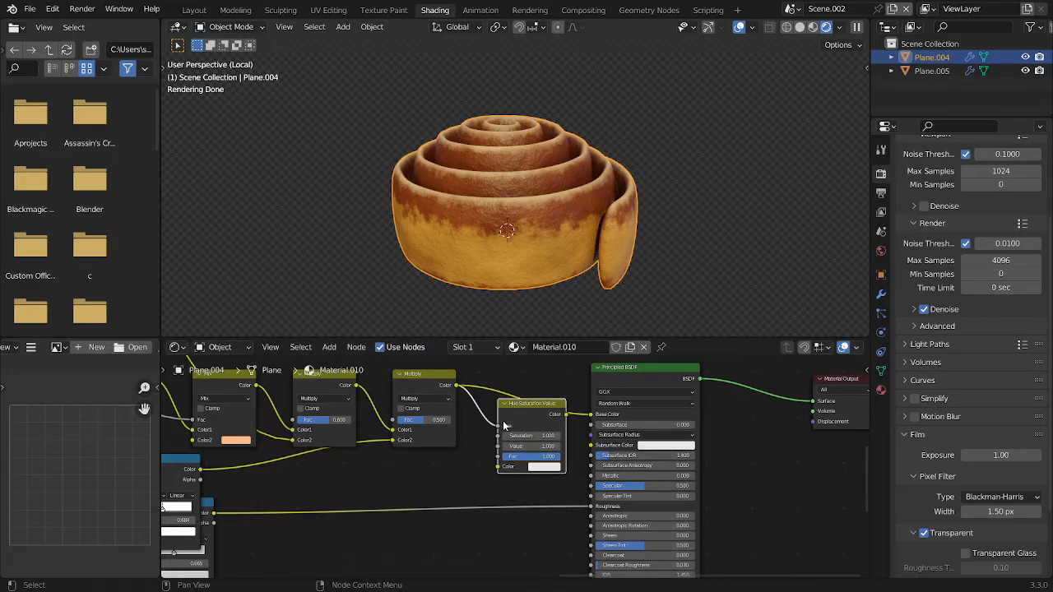
drag(498, 470, 498, 470)
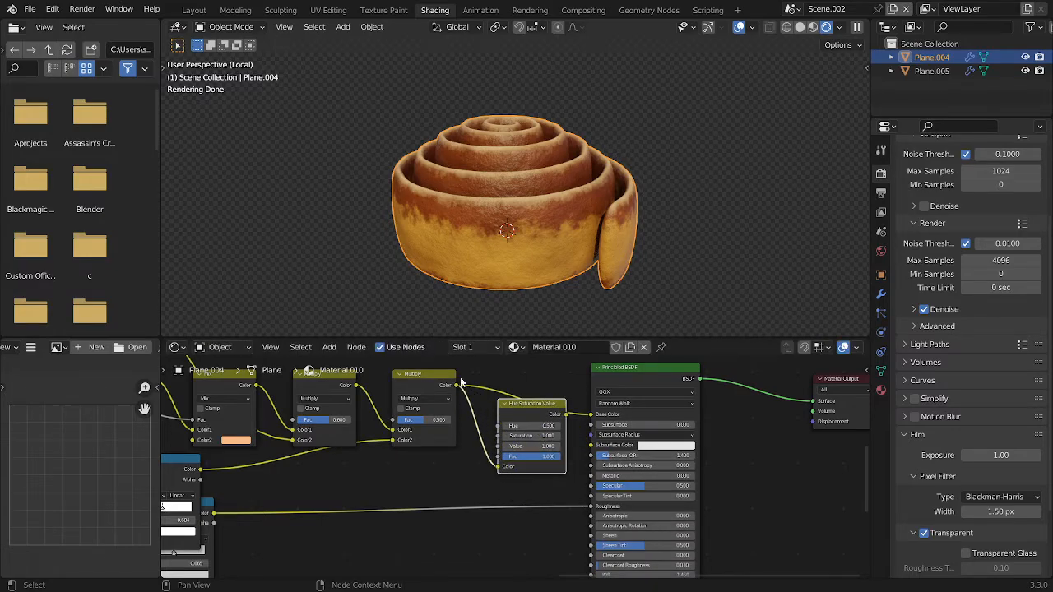
Set the Hue Saturation Value node's Value to 1.5 and connect its output to the Principled BSDF's Subsurface Color
scroll(501, 435, up, 7)
drag(563, 360, 530, 395)
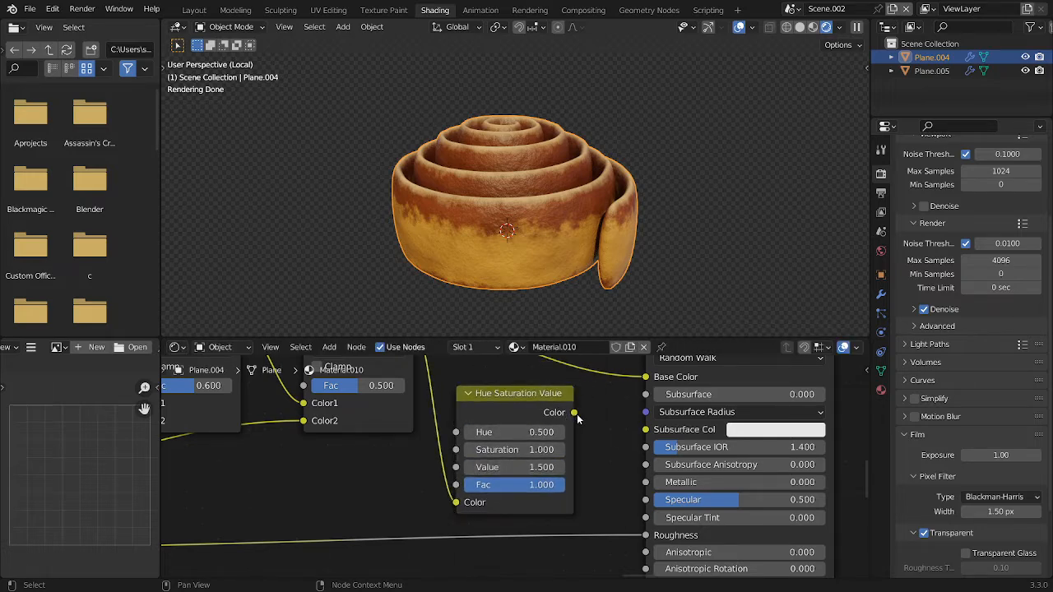
drag(647, 438, 648, 437)
scroll(692, 399, down, 3)
Set the Principled BSDF's Subsurface amount to 0.2
middle_drag(680, 417, 659, 454)
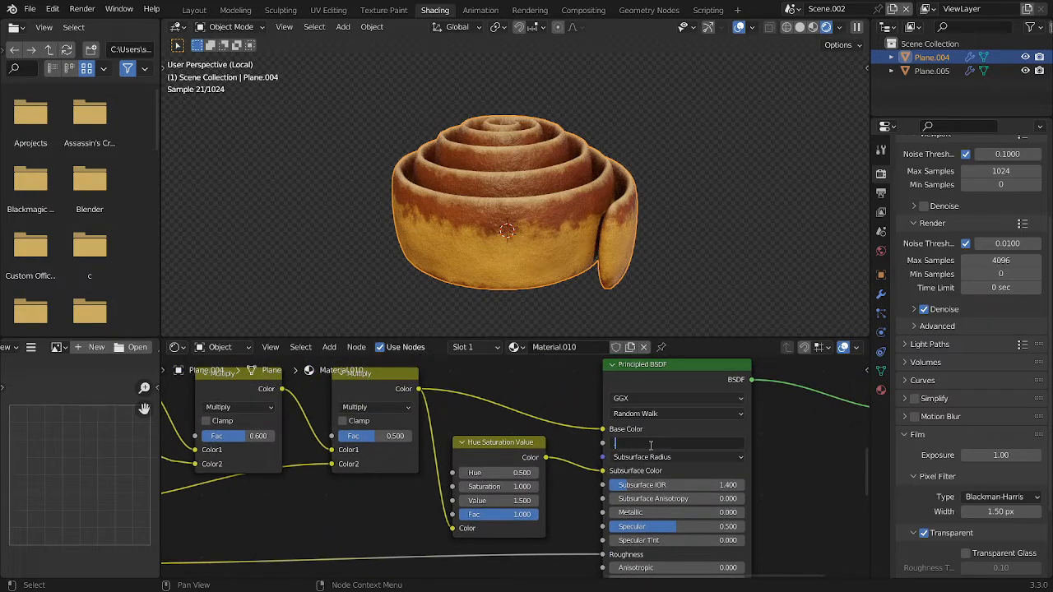
key(Return)
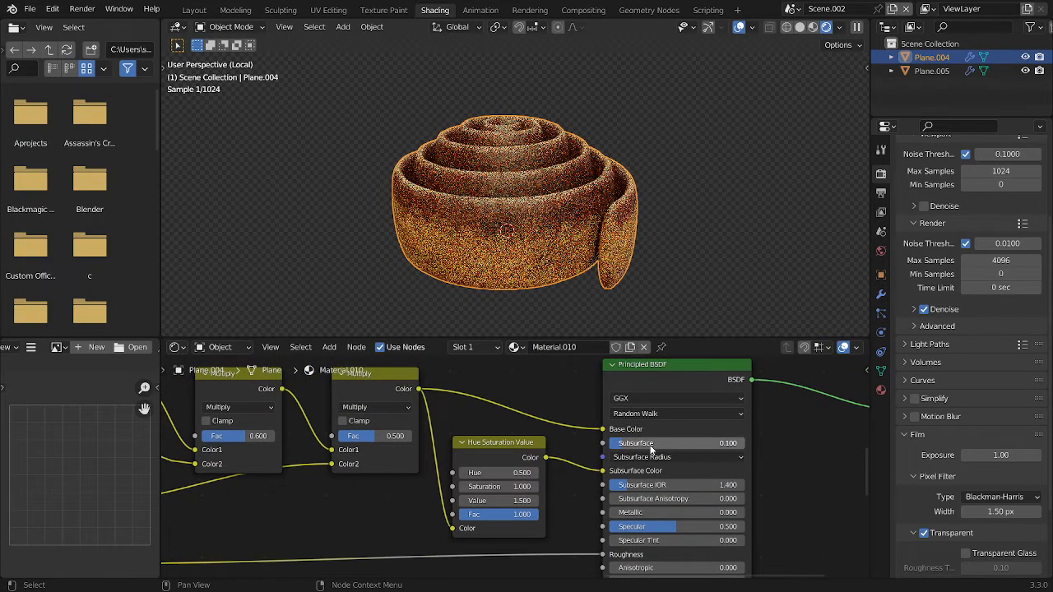
click(651, 445)
text(.2)
key(Return)
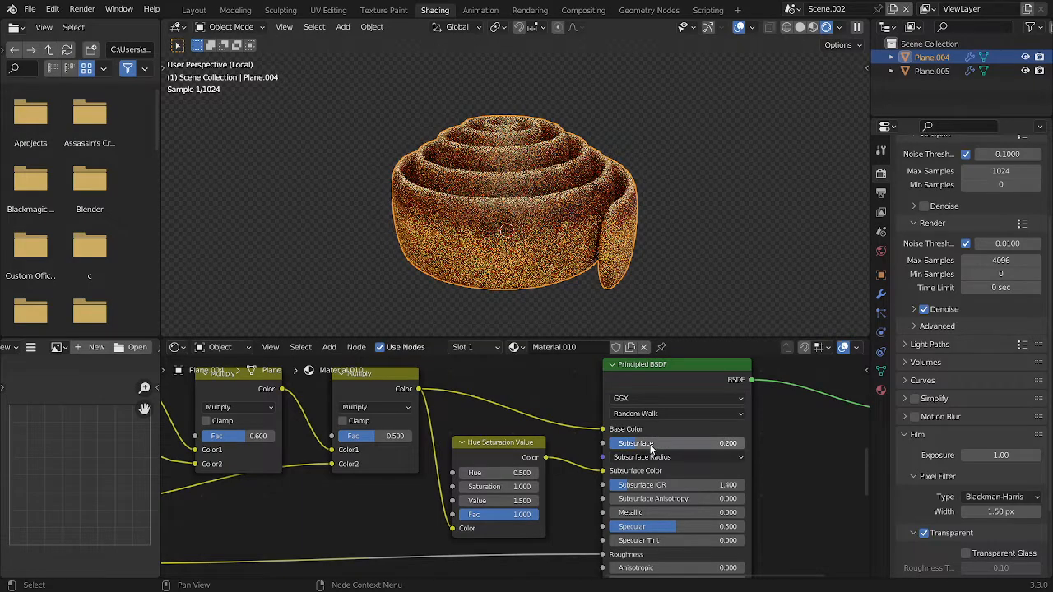
Set all three Subsurface Radius values of the Principled BSDF to 0.2 and save the file
scroll(765, 432, up, 6)
middle_drag(767, 432, 535, 419)
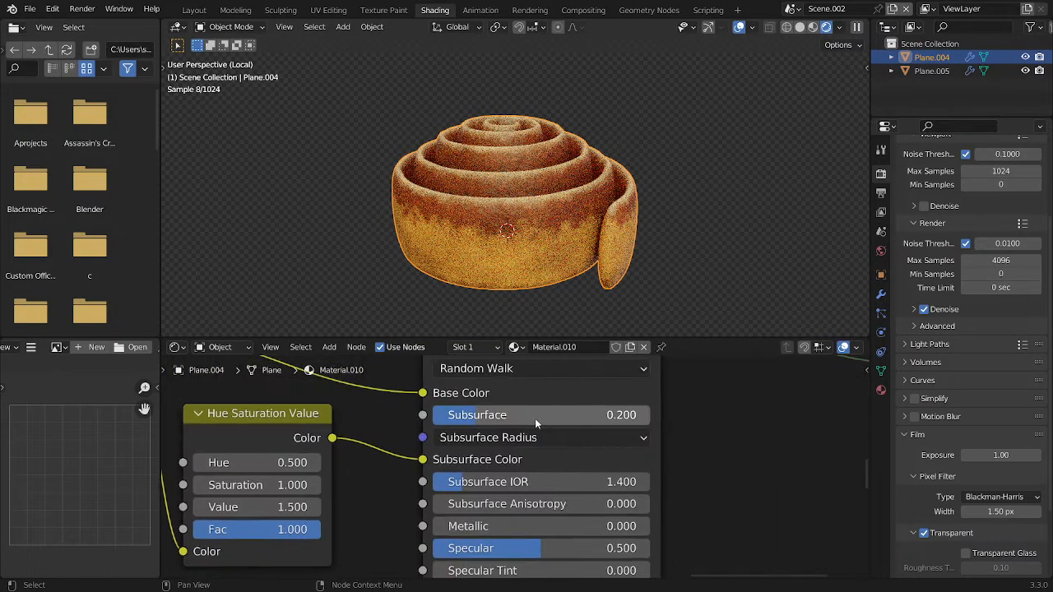
click(531, 436)
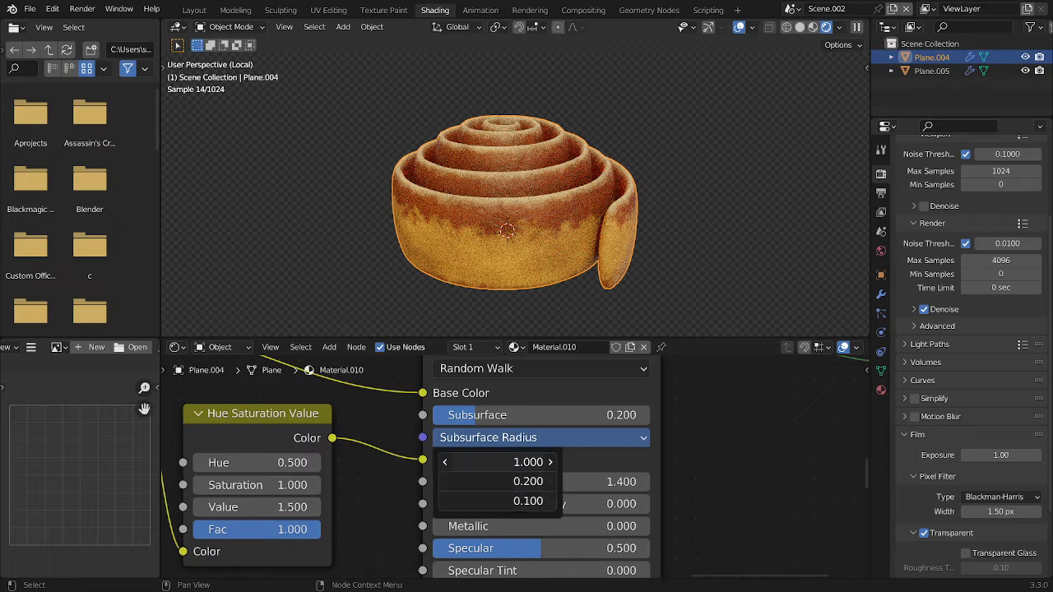
text(.2)
key(Return)
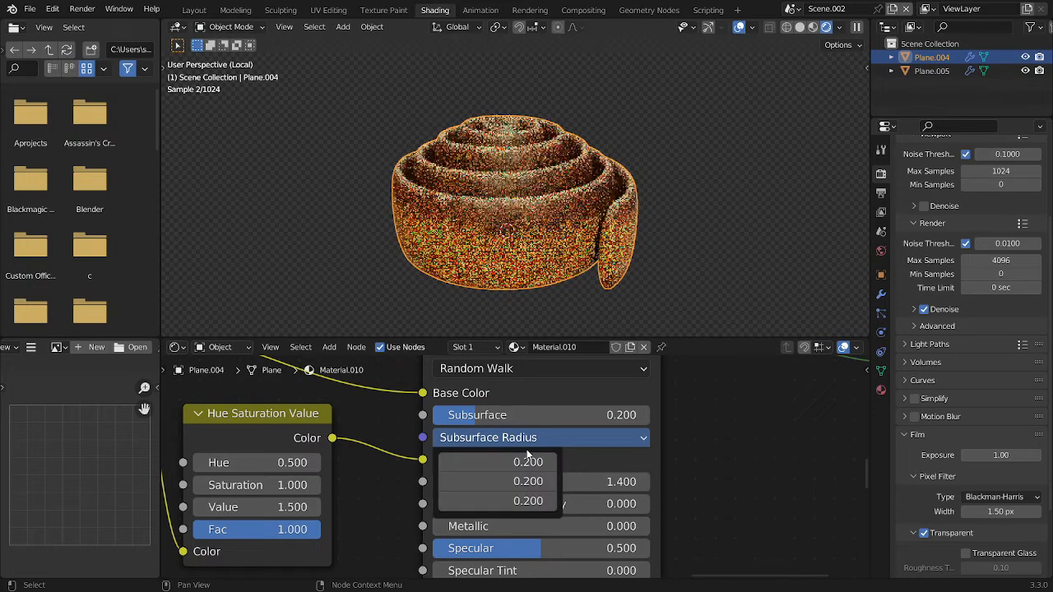
key(ctrl+s)
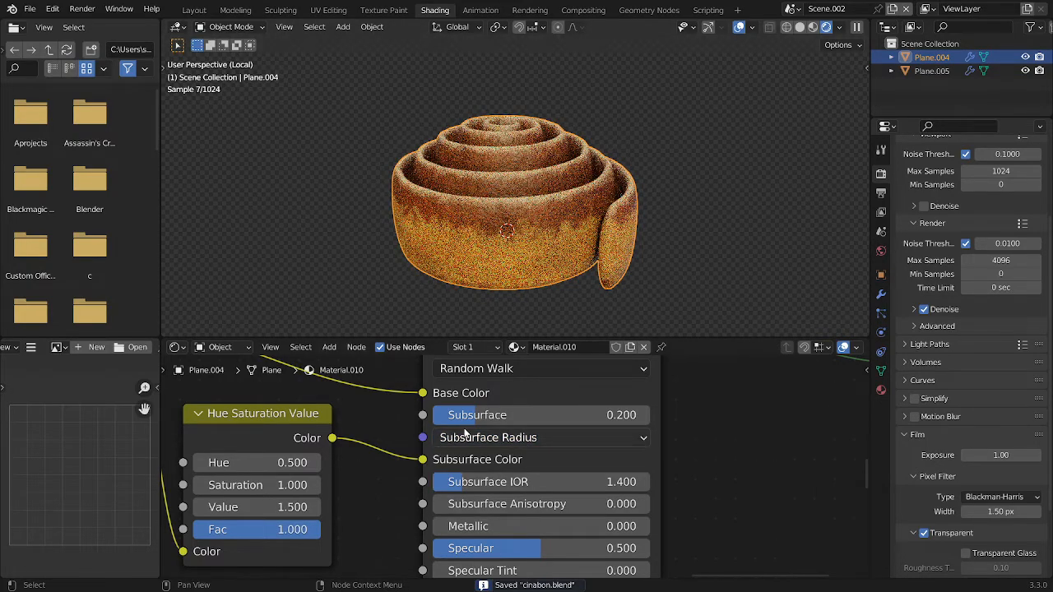
drag(510, 418, 433, 418)
right_click(433, 417)
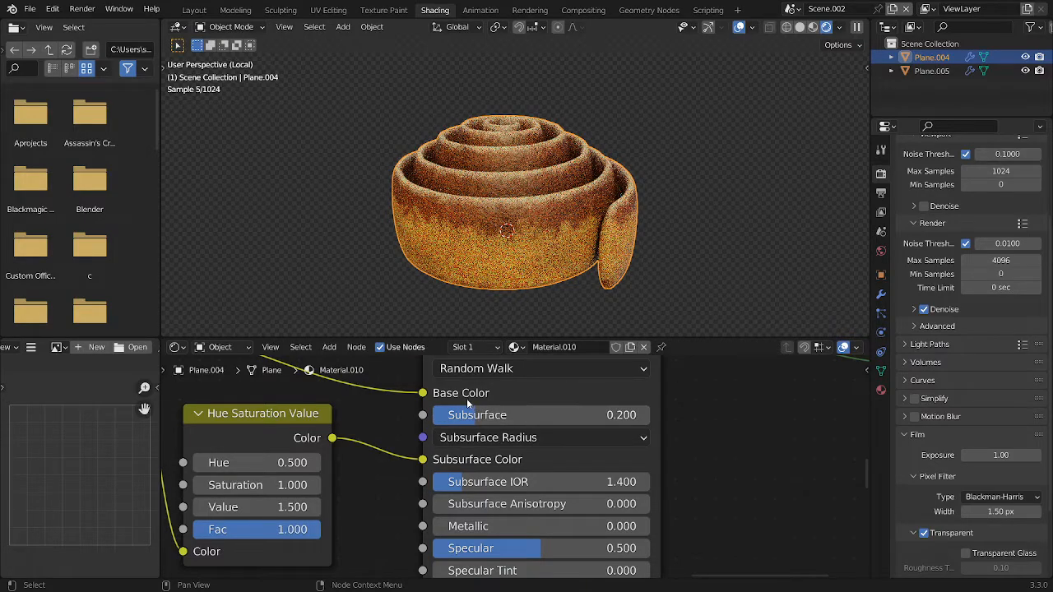
Select the cinnamon roll, switch the viewport to solid shading and save the file
middle_drag(623, 211, 674, 219)
click(674, 218)
middle_drag(602, 210, 680, 209)
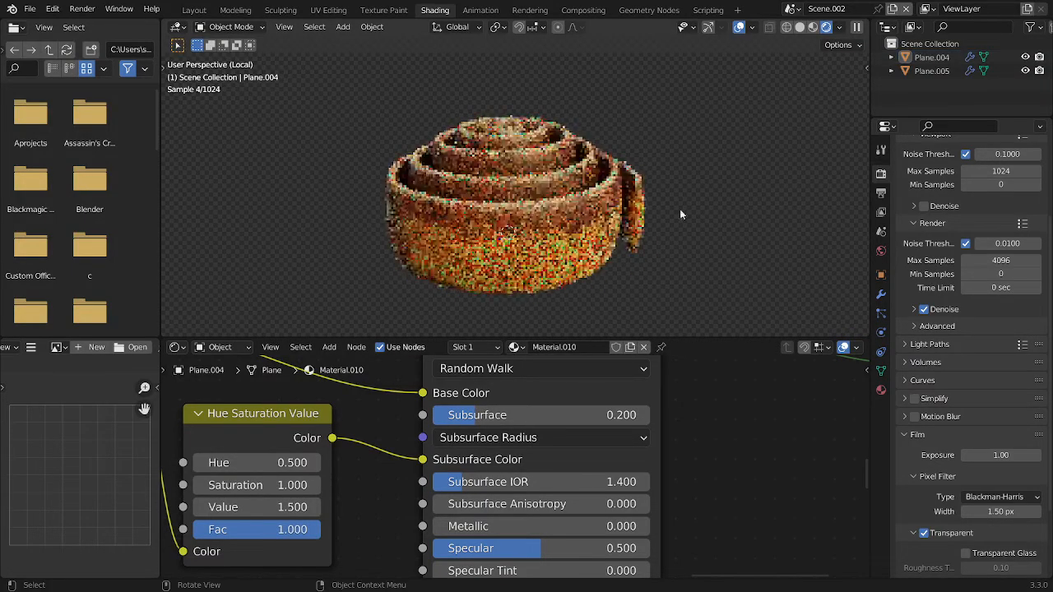
click(529, 249)
key(z)
click(518, 179)
key(ctrl+s)
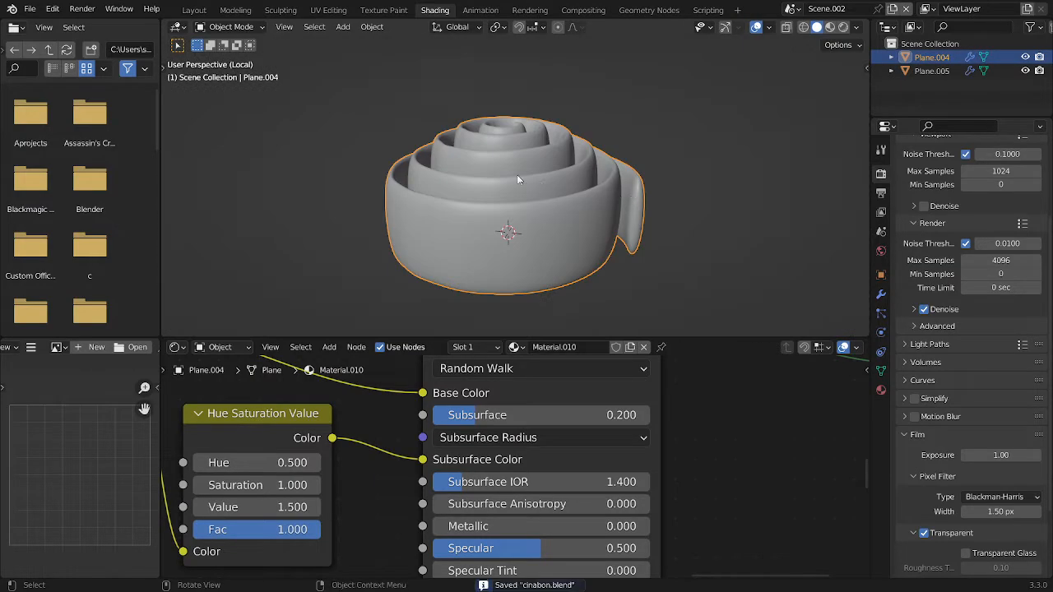
Lower the selected face at the roll's inner spiral about 0.02 m along Z, using smooth proportional editing about 2.36 m in size
key(Tab)
middle_drag(518, 180, 530, 269)
scroll(521, 230, up, 1)
scroll(530, 268, up, 2)
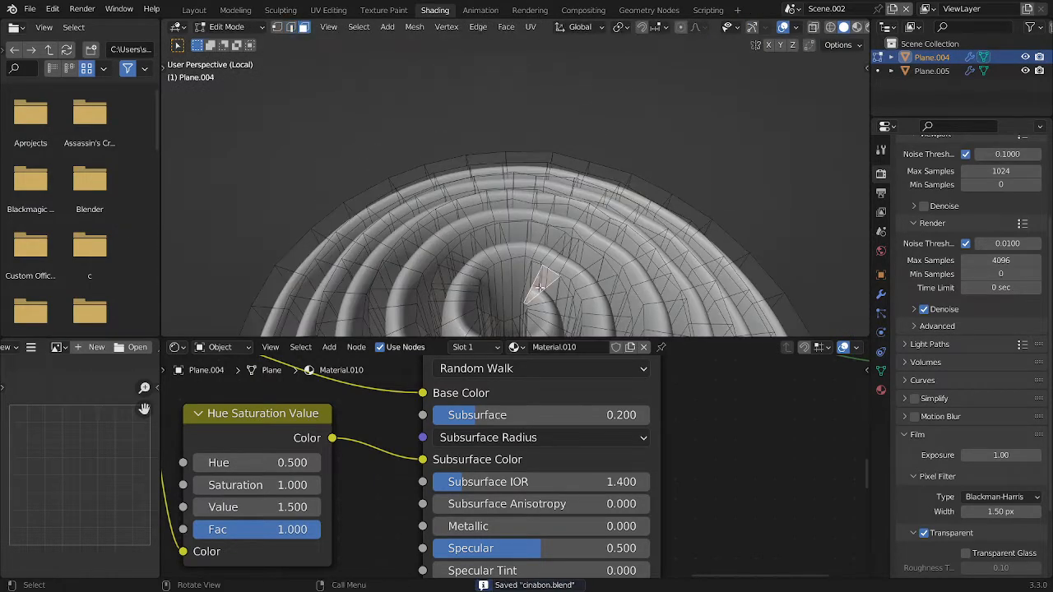
middle_drag(651, 290, 494, 214)
key(g)
key(z)
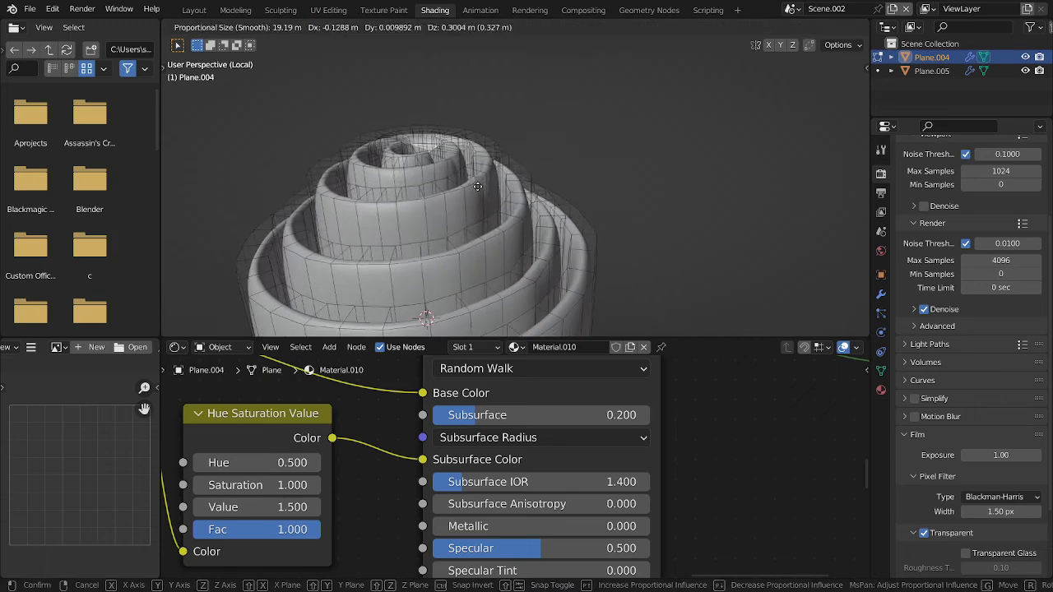
scroll(464, 189, up, 4)
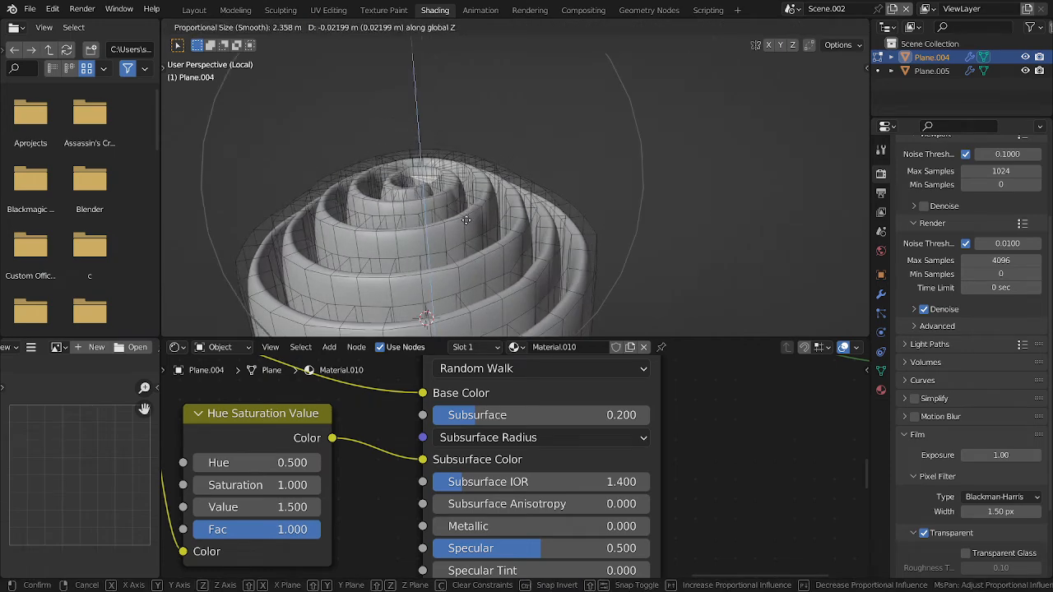
click(466, 223)
key(Tab)
middle_drag(465, 220, 543, 227)
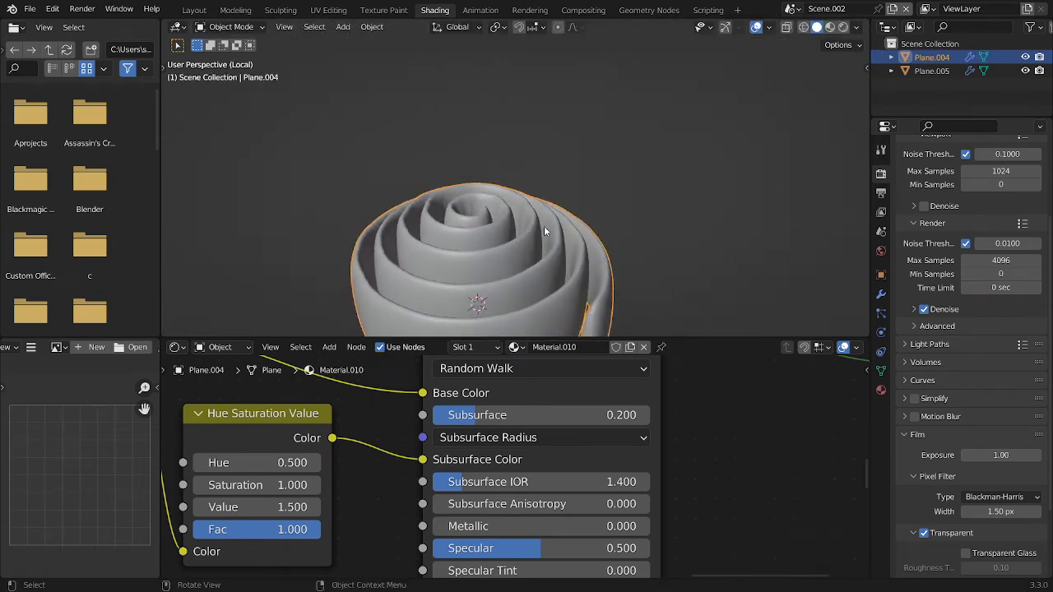
Raise the roll's selected inner face about 0.16 m along Z with a proportional size of about 2.14 m
key(Tab)
middle_drag(590, 146, 523, 131)
key(g)
key(z)
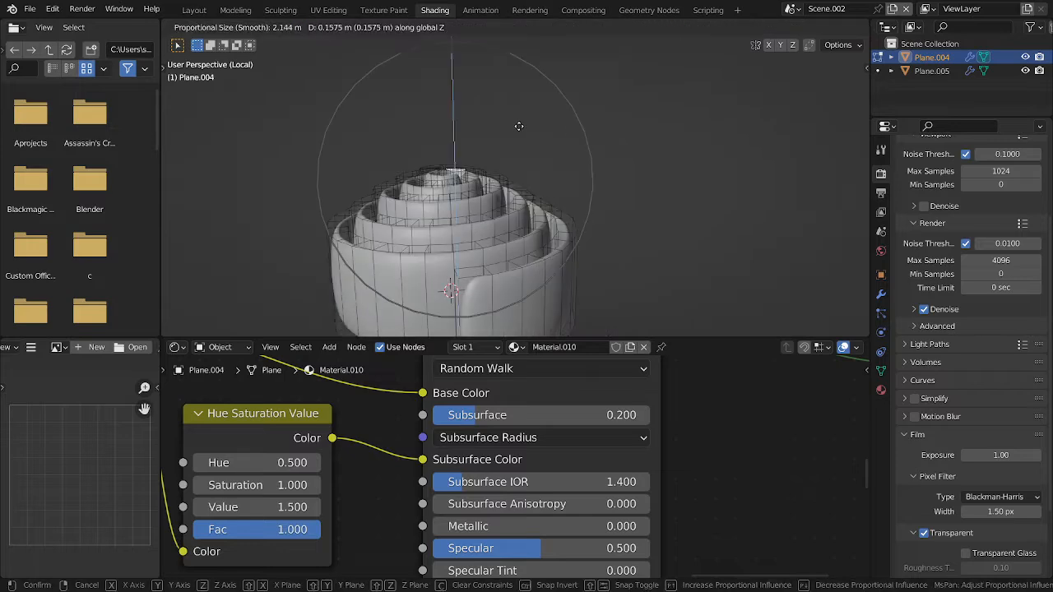
click(520, 123)
key(Tab)
key(Tab)
Turn off proportional editing in the roll's Edit Mode and return to Object Mode
click(692, 30)
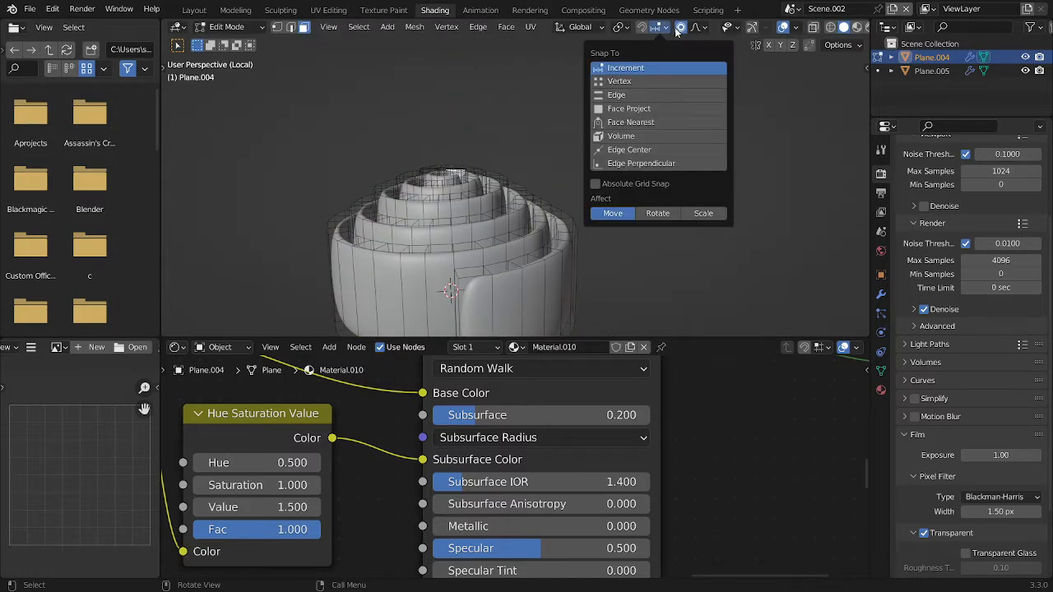
click(684, 31)
key(Tab)
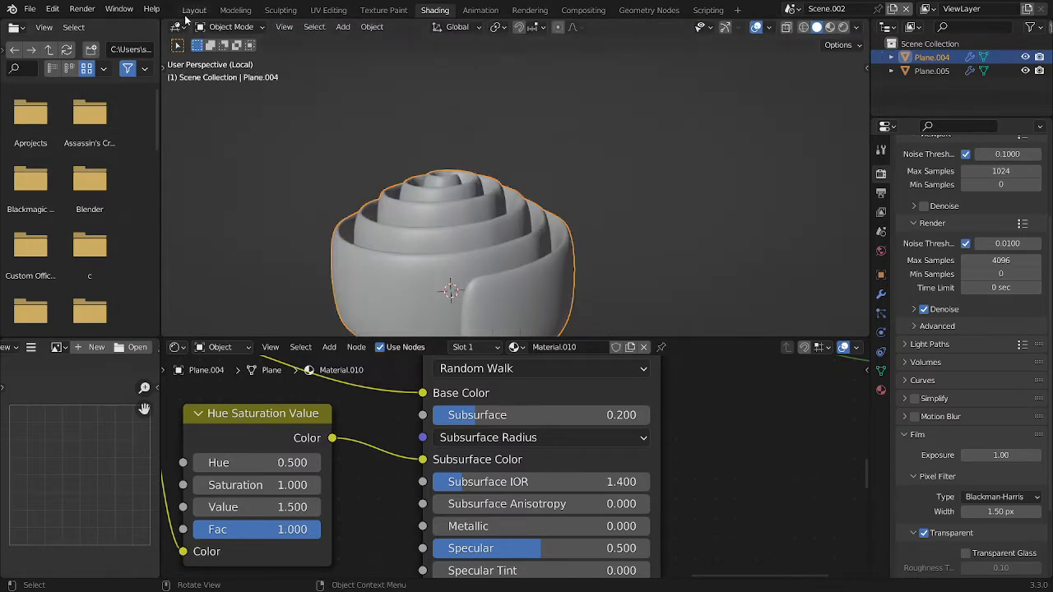
Select the plate in the Layout workspace and return to the Shading workspace
click(192, 10)
click(446, 277)
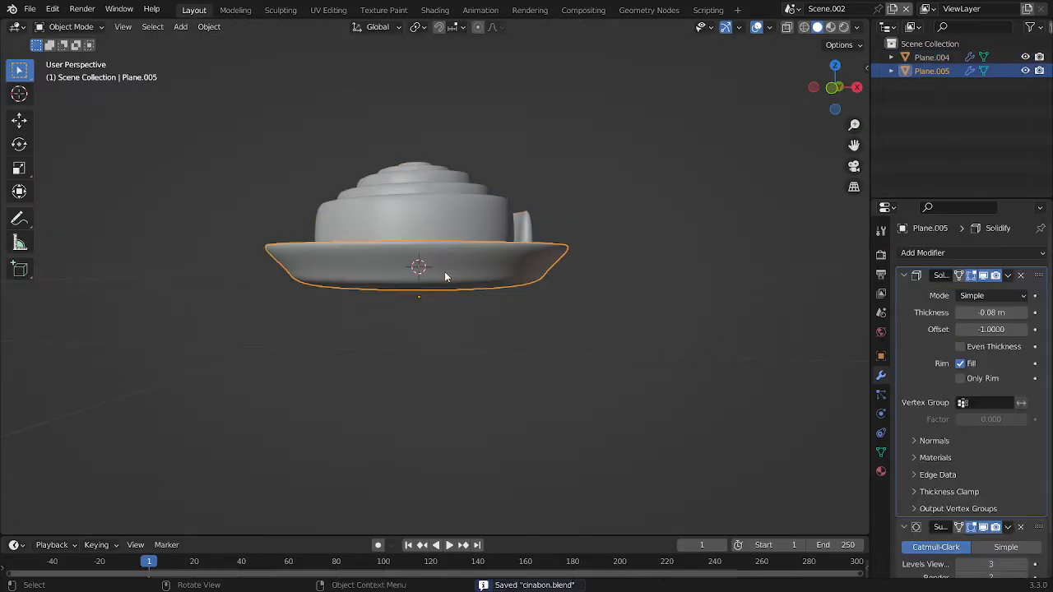
click(451, 11)
click(558, 348)
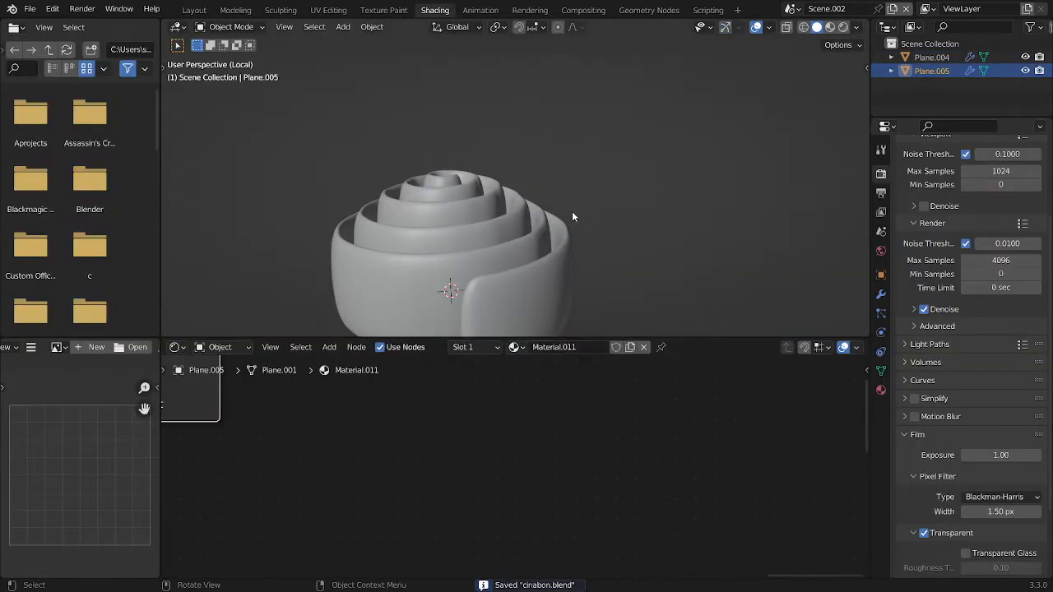
Leave local view and switch the viewport to rendered shading to show the roll on its plate
key(KP_Divide)
scroll(568, 217, down, 5)
key(z)
click(536, 156)
Open the Base Color picker on the Principled BSDF of the plate's material
mouse_move(239, 445)
middle_down()
mouse_move(469, 512)
mouse_move(579, 524)
middle_up()
scroll(576, 510, down, 7)
scroll(430, 535, up, 6)
click(507, 497)
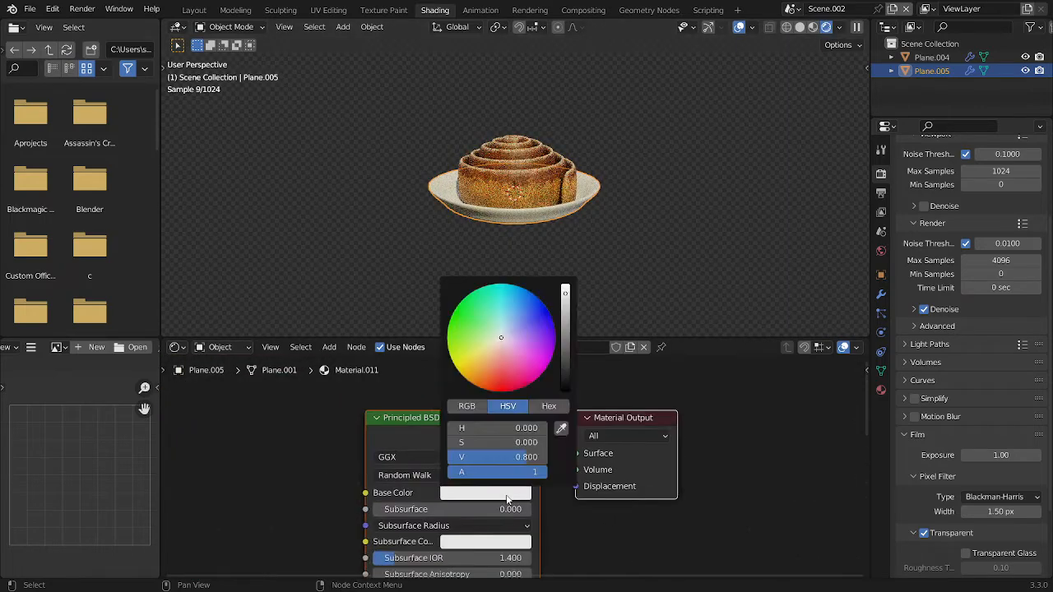
scroll(612, 380, down, 4)
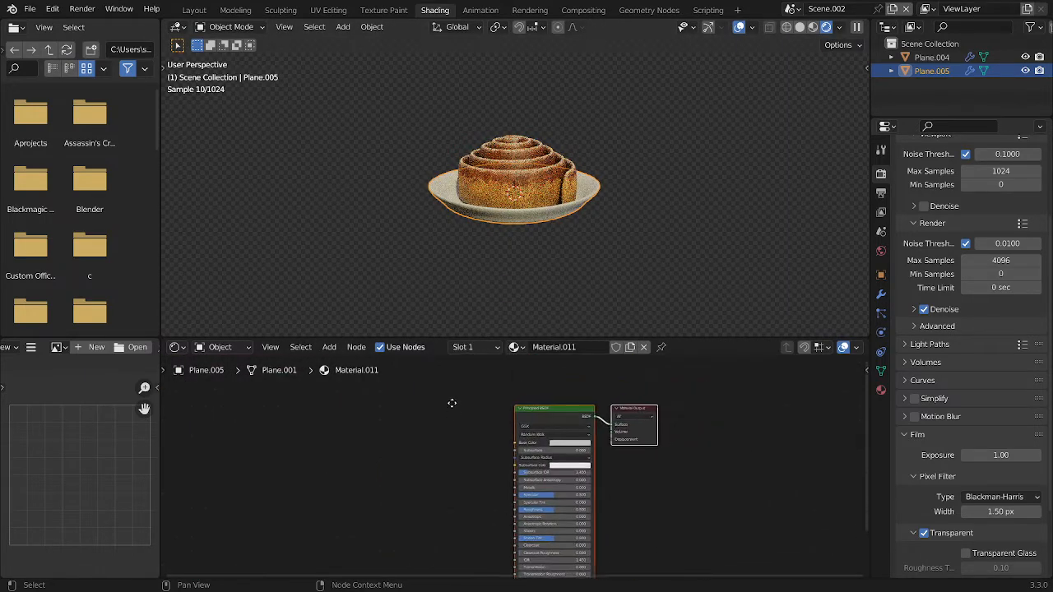
Add a Noise Texture node to the plate's material and place it before the Principled BSDF
shift+scroll(451, 404, down, 2)
key(shift+a)
click(412, 404)
text(no)
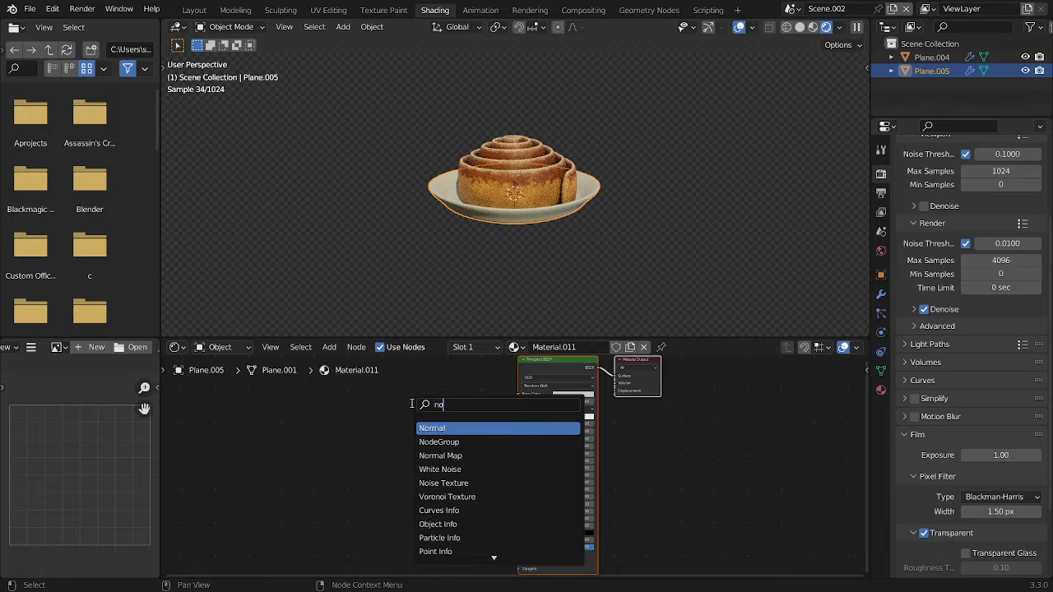
text(ise)
key(Return)
click(414, 404)
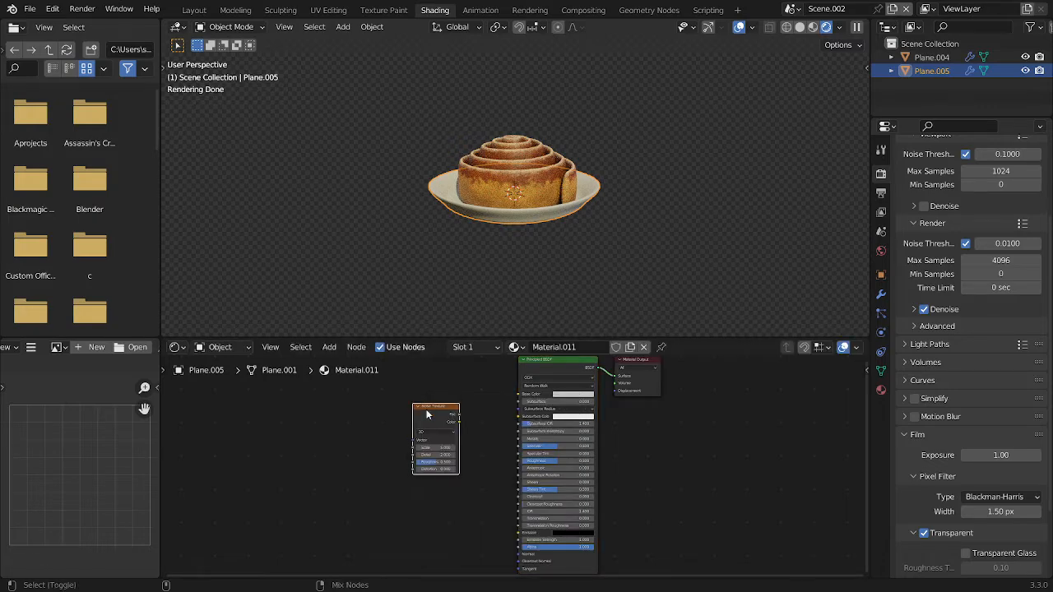
ctrl+shift+click(427, 417)
ctrl+shift+click(428, 416)
key(g)
click(383, 449)
Add a ColorRamp node and feed the Noise Texture's Color output into its Fac input
key(shift+a)
click(390, 454)
text(c)
click(395, 462)
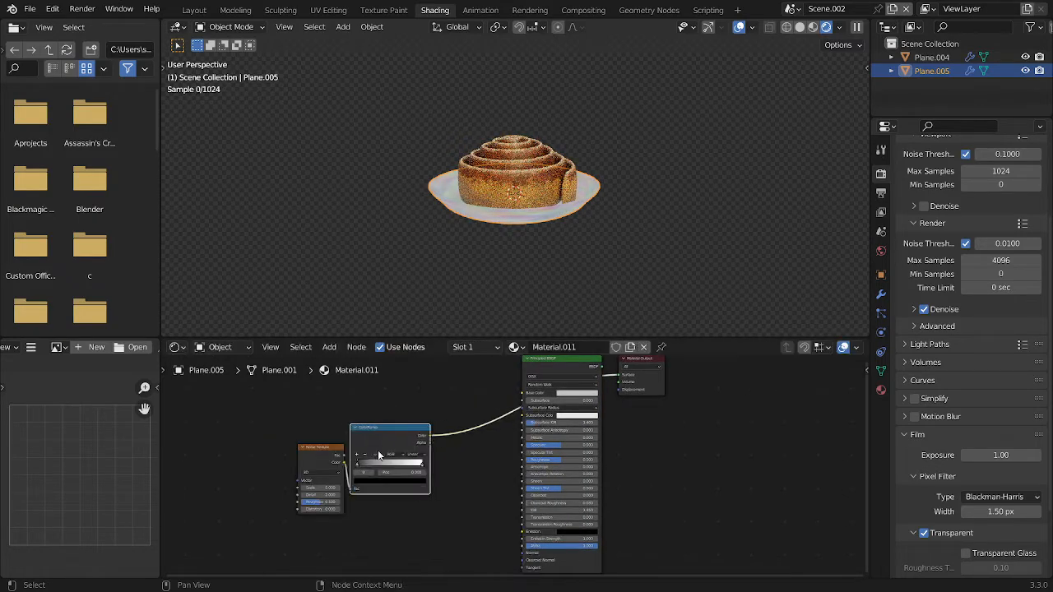
click(427, 445)
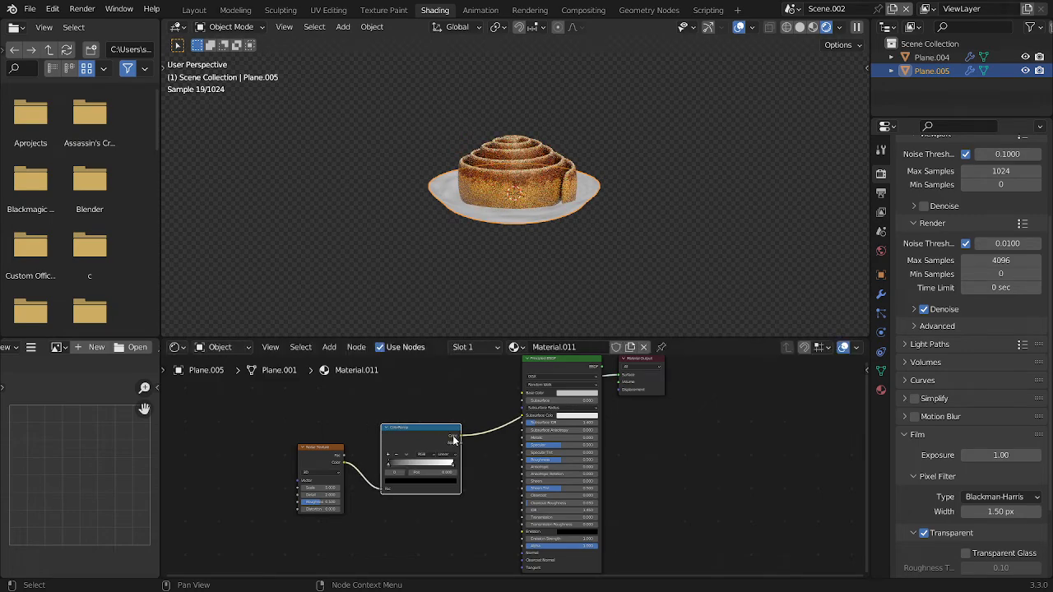
Add a Bump node, feeding the ColorRamp's Color into its Height and its Normal output into the Principled BSDF's Normal
drag(454, 441, 566, 515)
key(shift+a)
click(458, 403)
text(bump)
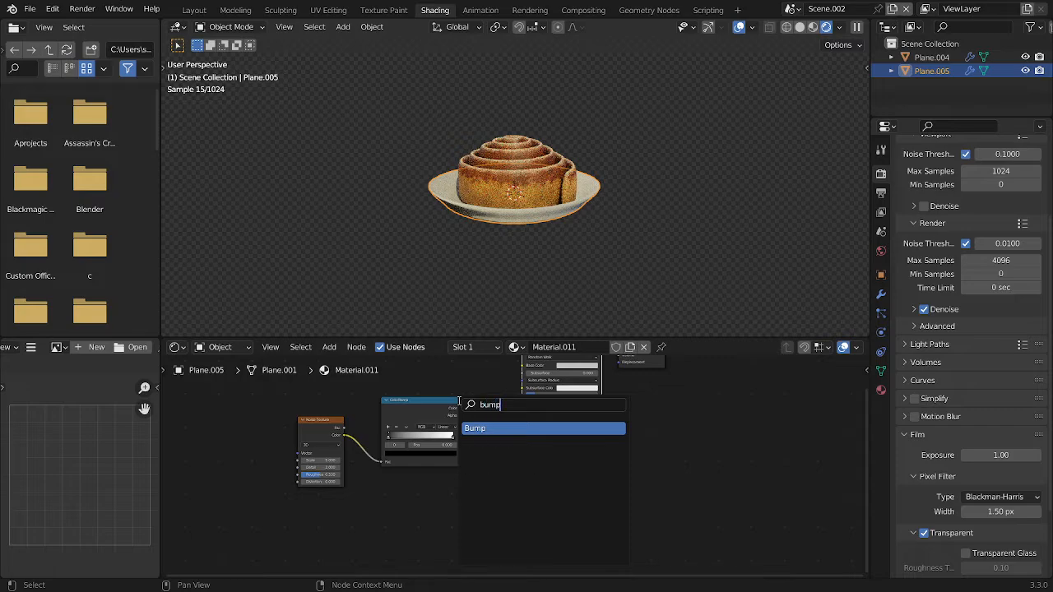
key(Return)
click(459, 403)
scroll(461, 406, up, 5)
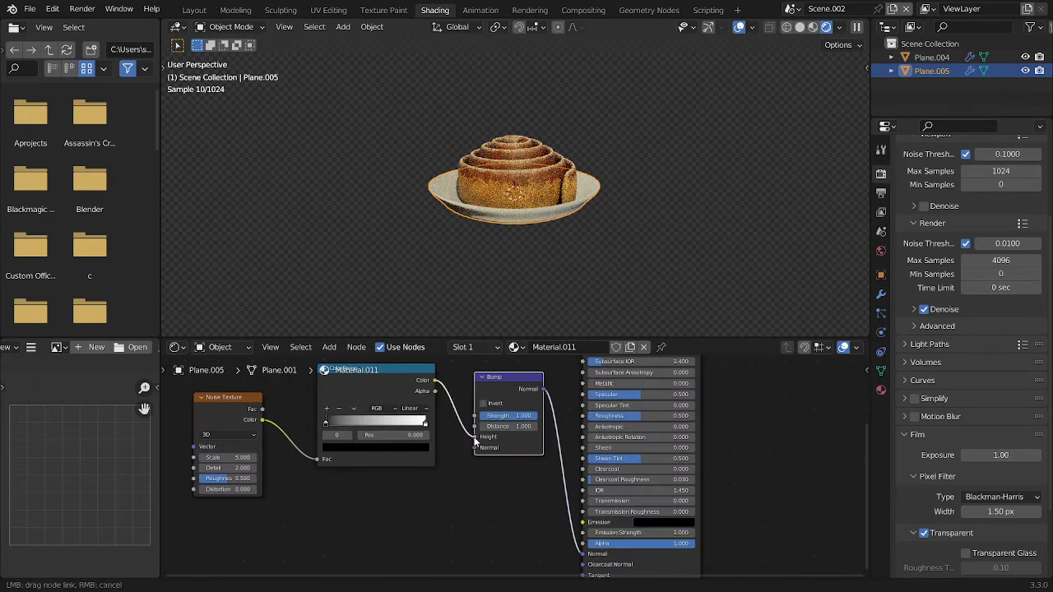
drag(475, 440, 474, 438)
Set the plate's Noise Texture to Detail 12.5, Roughness 0.727 and Distortion 1
middle_drag(465, 432, 636, 435)
scroll(636, 432, up, 2)
scroll(580, 205, up, 1)
middle_drag(581, 205, 573, 248)
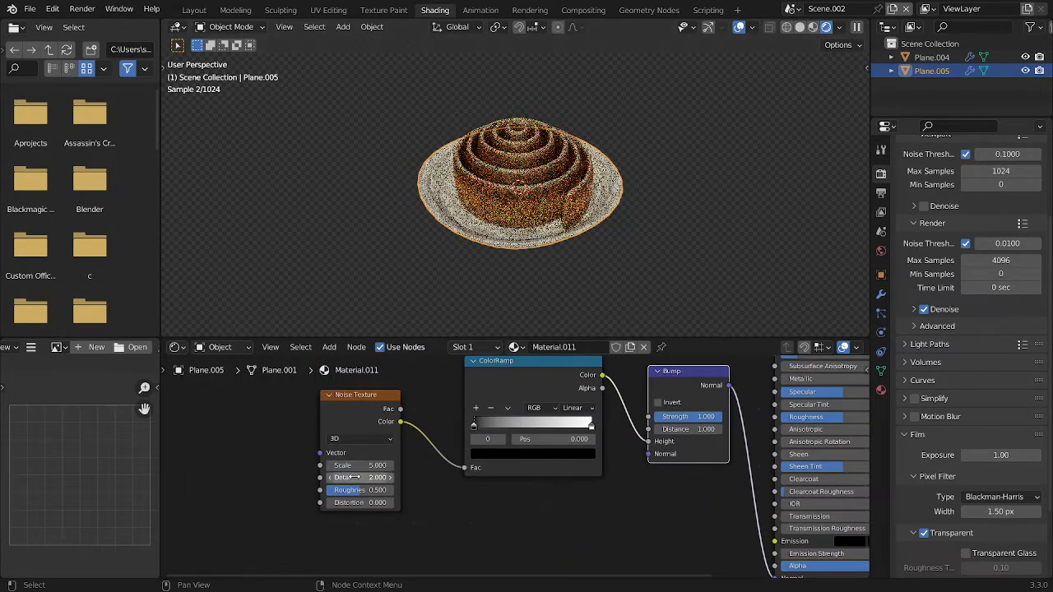
drag(354, 478, 477, 477)
drag(360, 490, 376, 492)
click(373, 503)
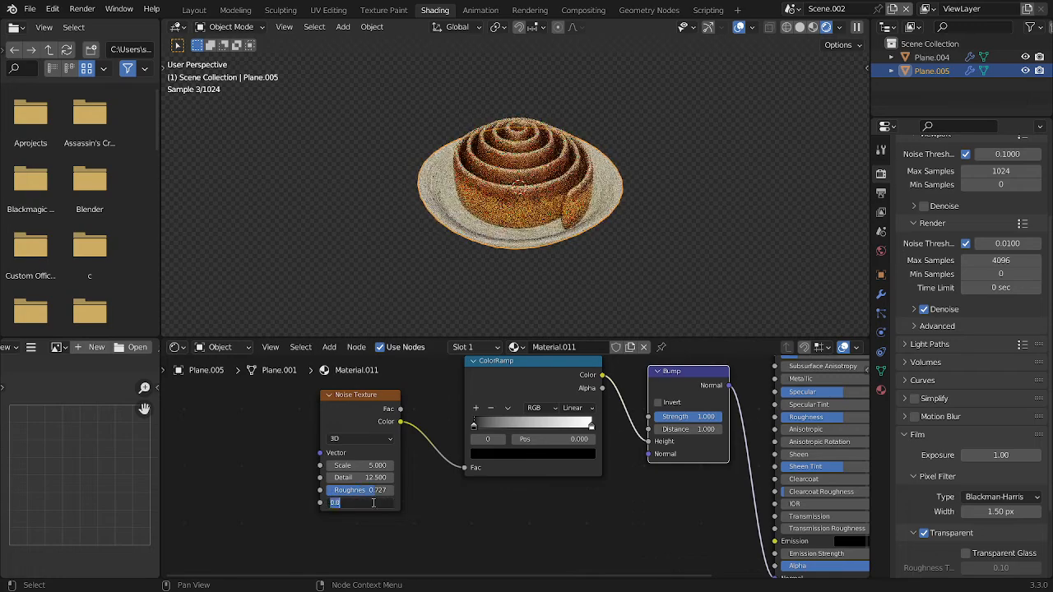
text(1)
key(Return)
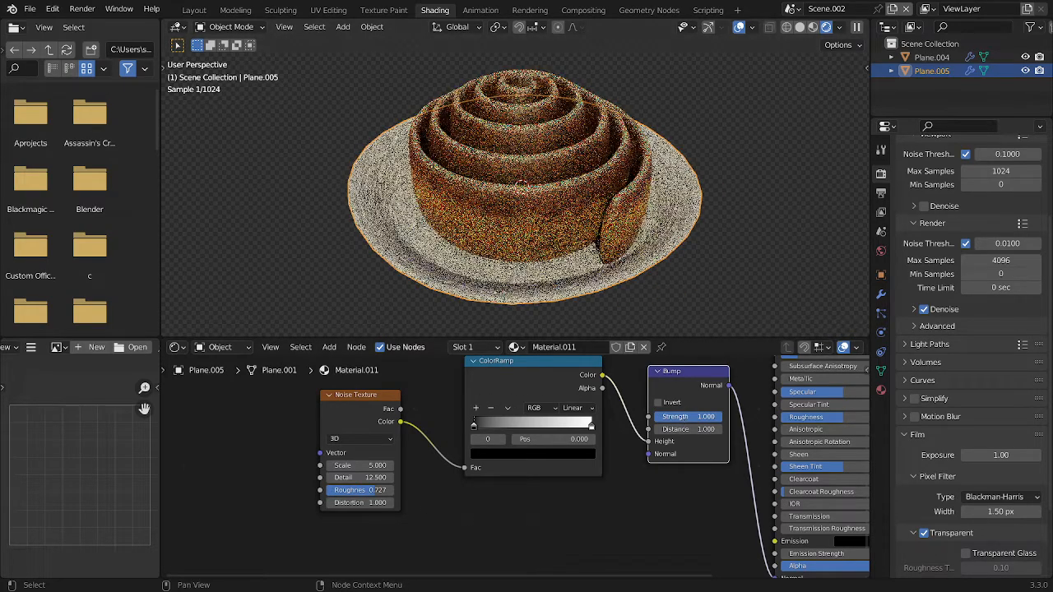
Set the Bump Strength to one third (0.333) and move the ColorRamp's black stop to position 0.309
click(699, 415)
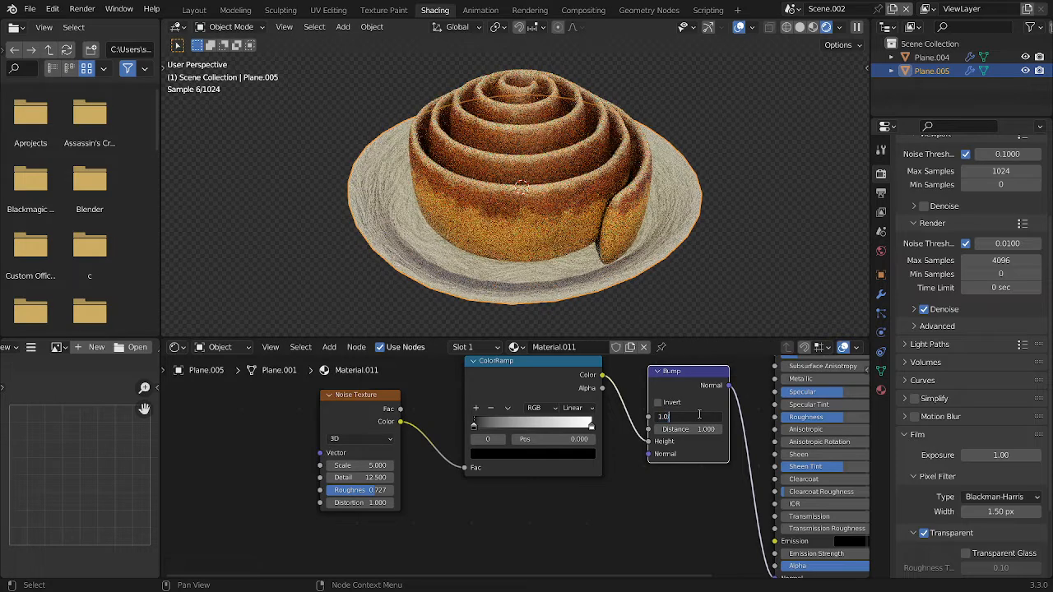
text(/3)
key(Return)
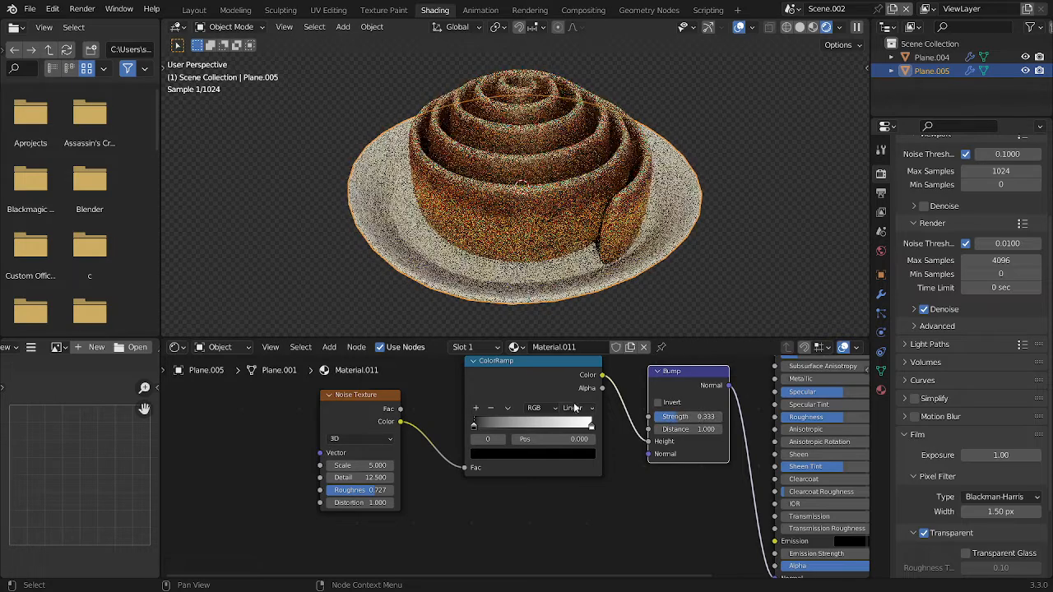
scroll(501, 422, up, 1)
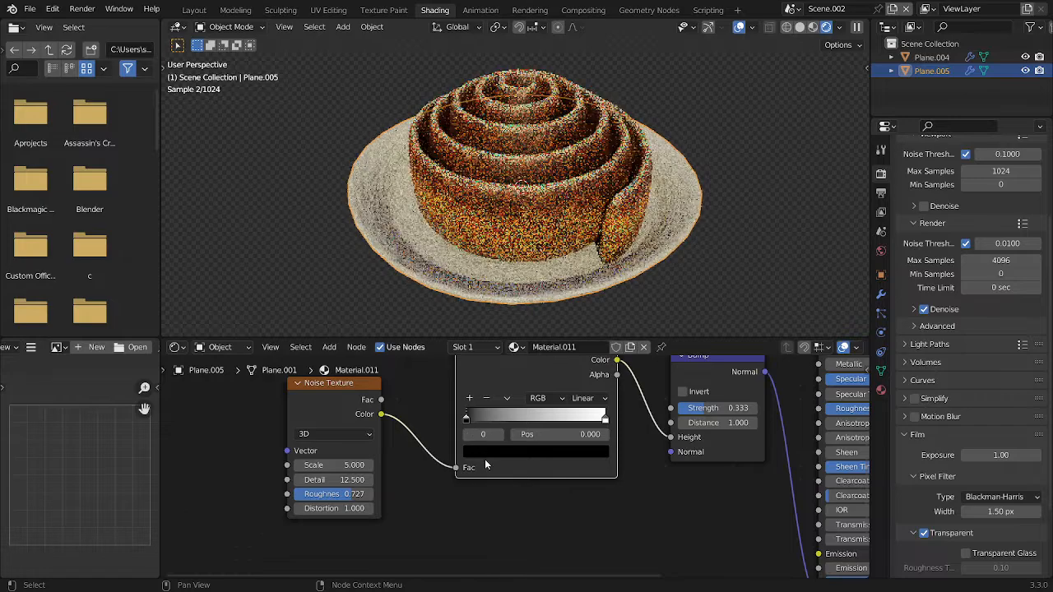
drag(466, 418, 512, 422)
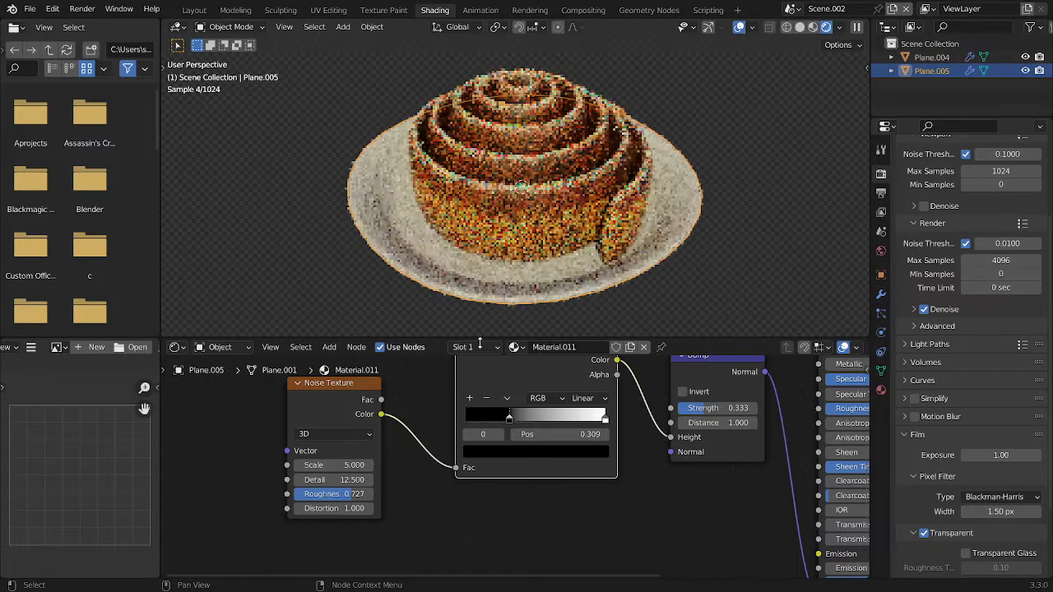
Set the Roughness of the plate's Principled BSDF to 0.2
scroll(673, 486, down, 4)
middle_drag(844, 414, 620, 460)
click(614, 476)
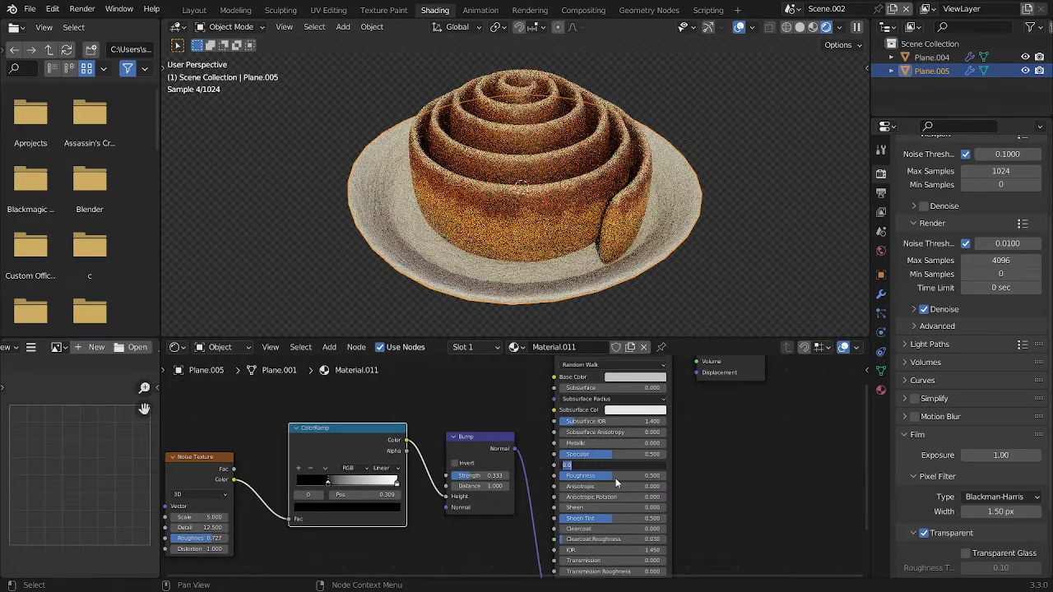
text(0.2)
key(Return)
Move the ColorRamp's black stop to position 0.404 and rearrange the ColorRamp and Bump nodes beside the Principled BSDF
scroll(519, 473, up, 1)
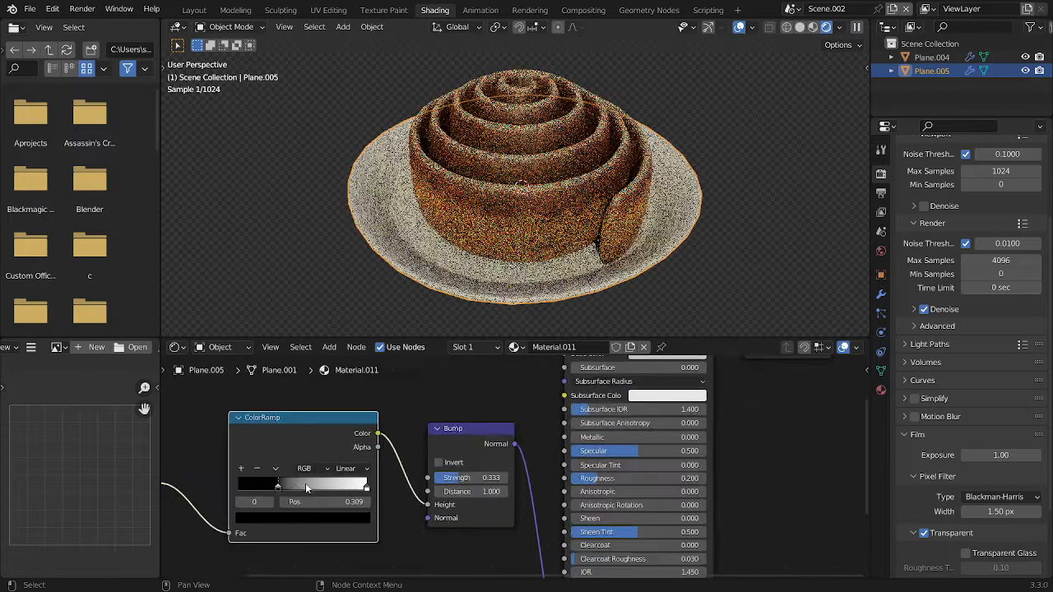
drag(297, 488, 300, 488)
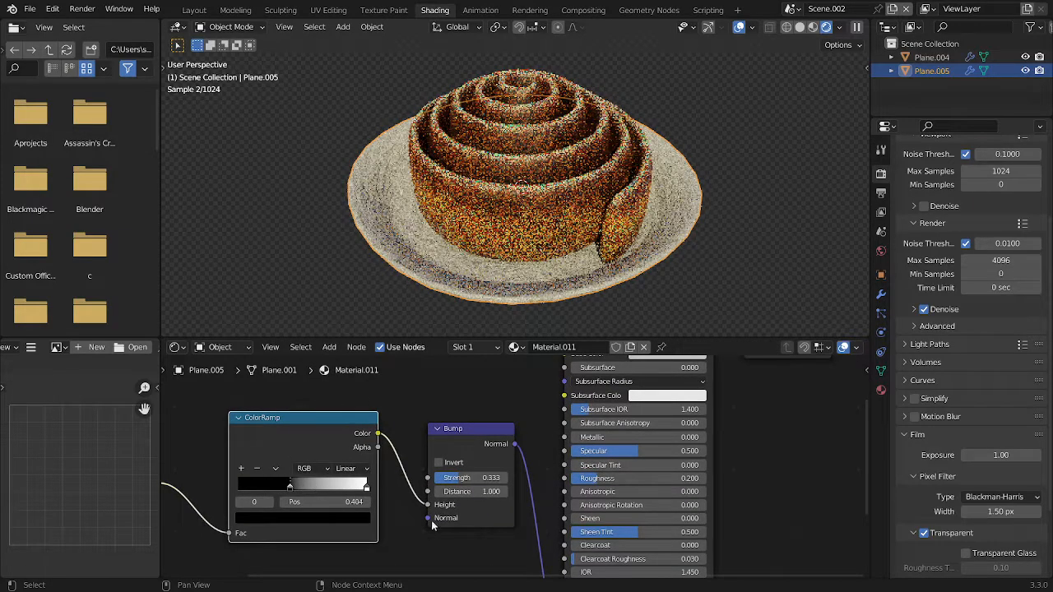
scroll(477, 535, down, 5)
drag(477, 535, 379, 432)
key(g)
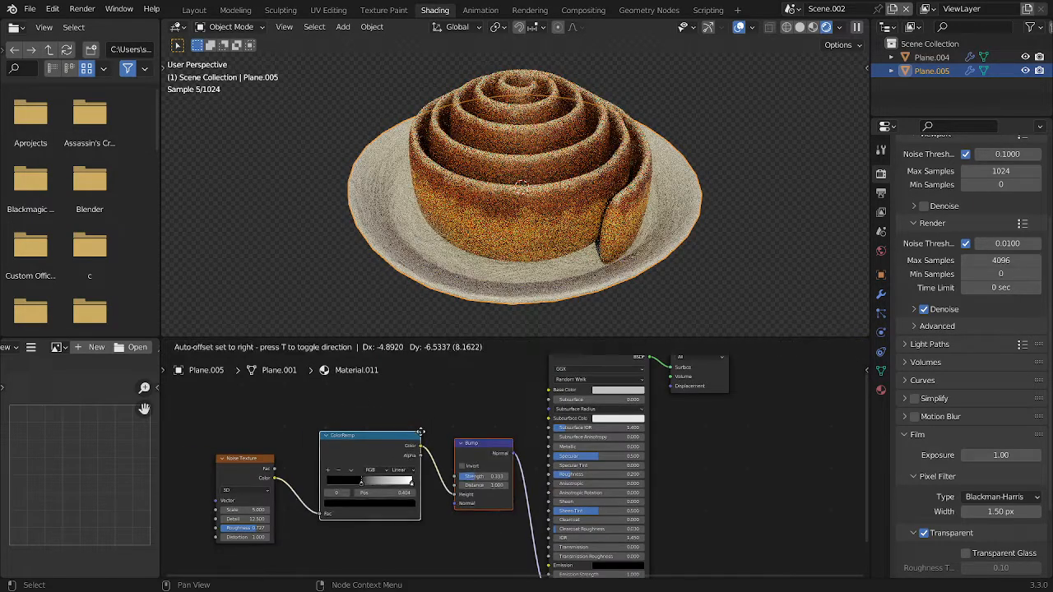
click(397, 441)
key(r)
click(503, 444)
key(g)
click(514, 443)
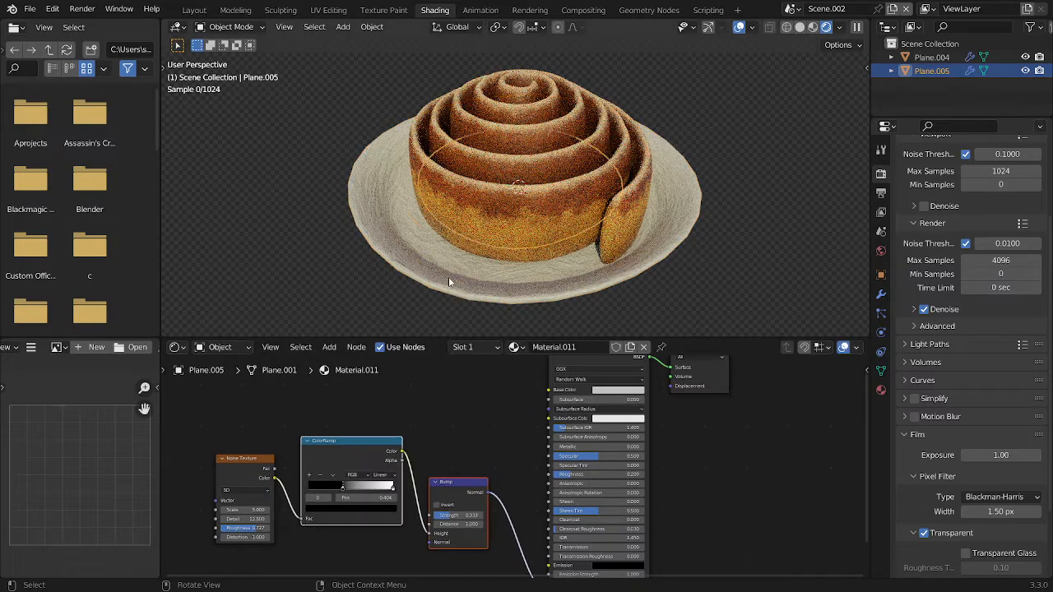
Halve the Bump Strength of the plate's material to 0.167 and save the file
scroll(450, 278, down, 3)
middle_drag(428, 265, 369, 242)
scroll(433, 501, up, 3)
click(441, 529)
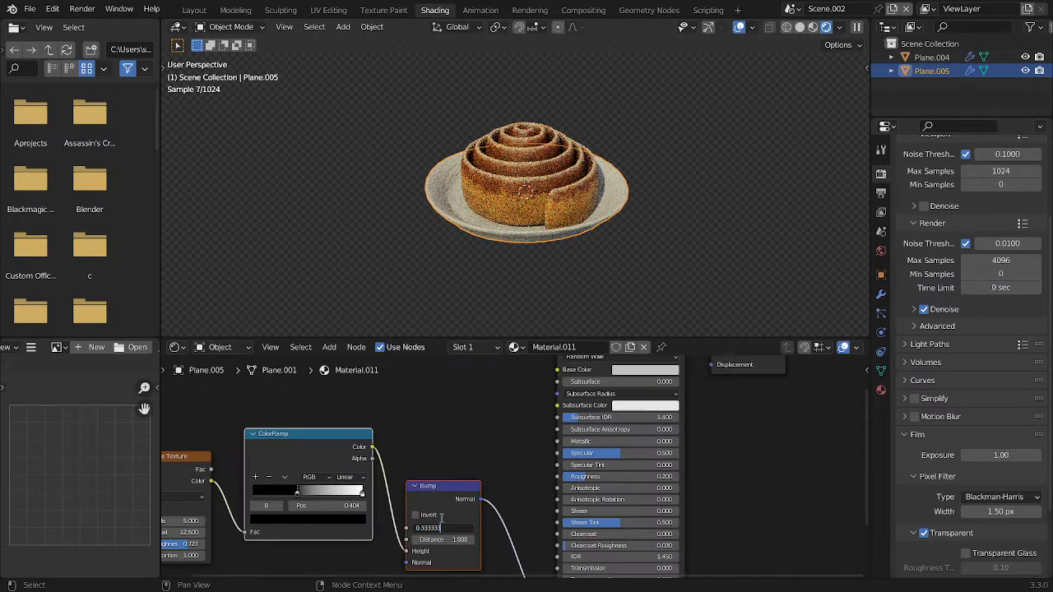
text(/2)
key(Return)
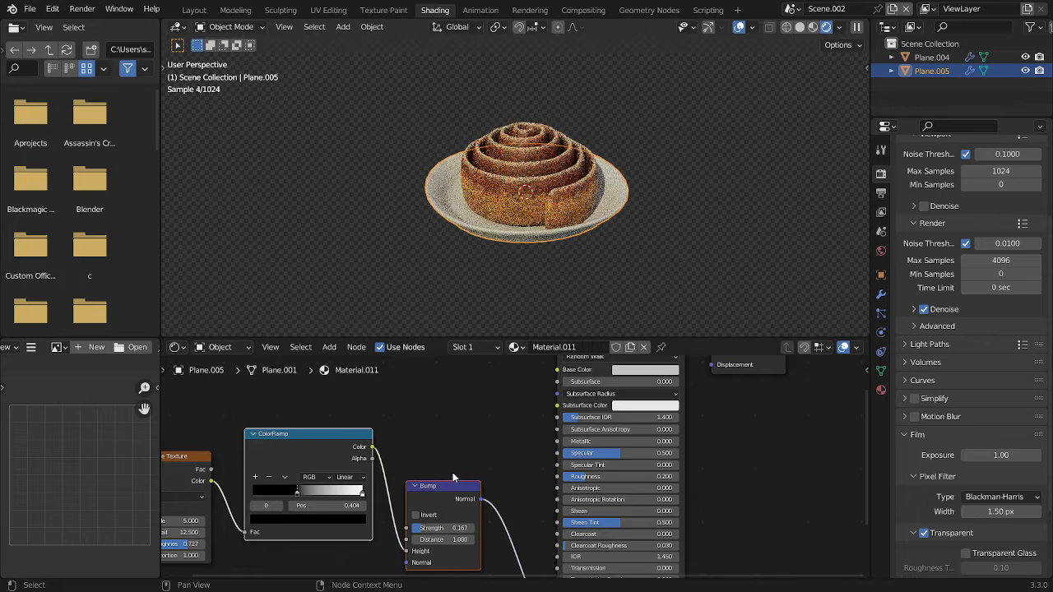
scroll(454, 477, up, 6)
key(ctrl+s)
Switch to the Layout workspace and apply the Subdivision modifier of the cinnamon roll
click(195, 9)
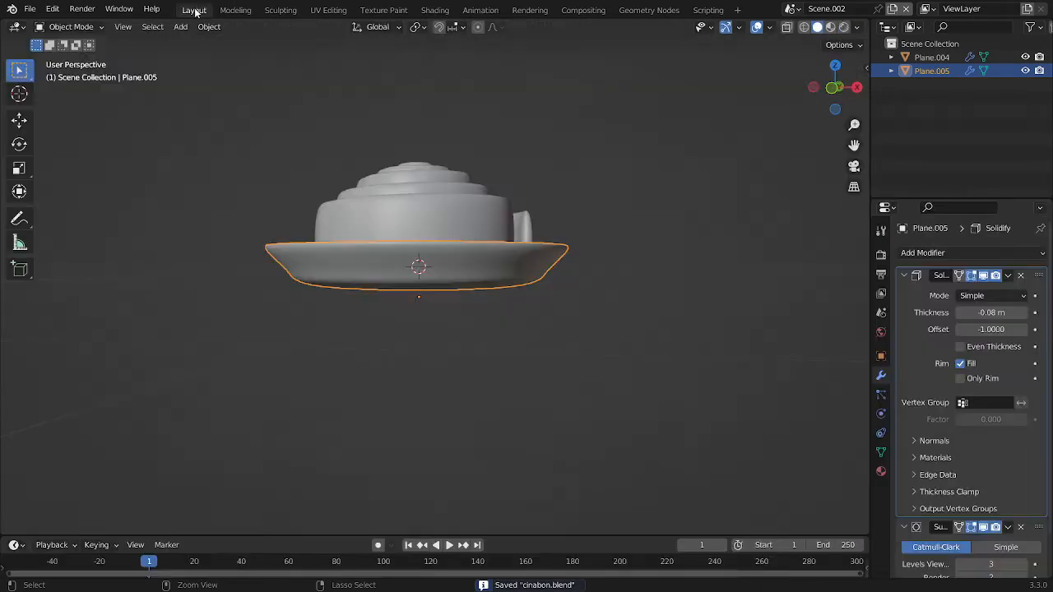
click(380, 197)
middle_drag(379, 197, 499, 250)
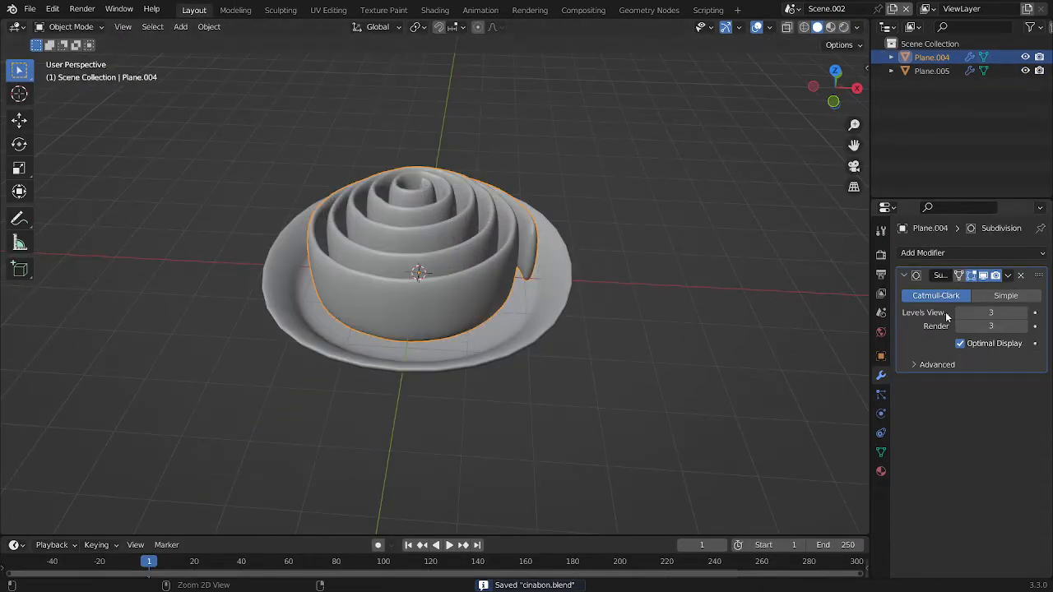
key(ctrl+a)
Enter Edit Mode on the roll in edge selection and select the first vertical edge loops wrapping over its front coils
key(Tab)
scroll(384, 302, up, 6)
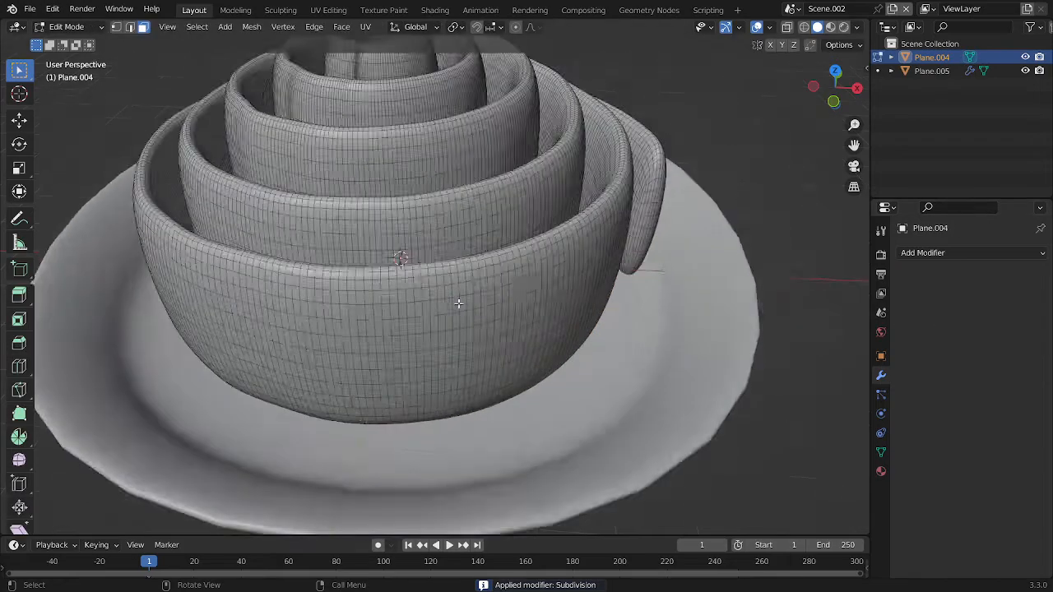
scroll(420, 301, down, 6)
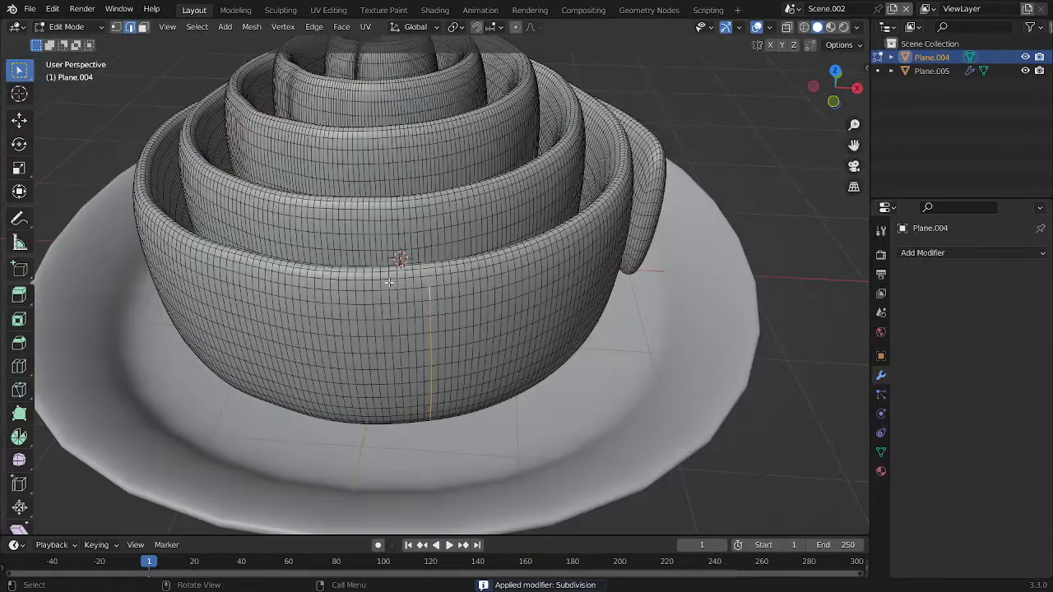
middle_drag(389, 282, 433, 268)
key(Tab)
scroll(434, 269, down, 6)
key(Tab)
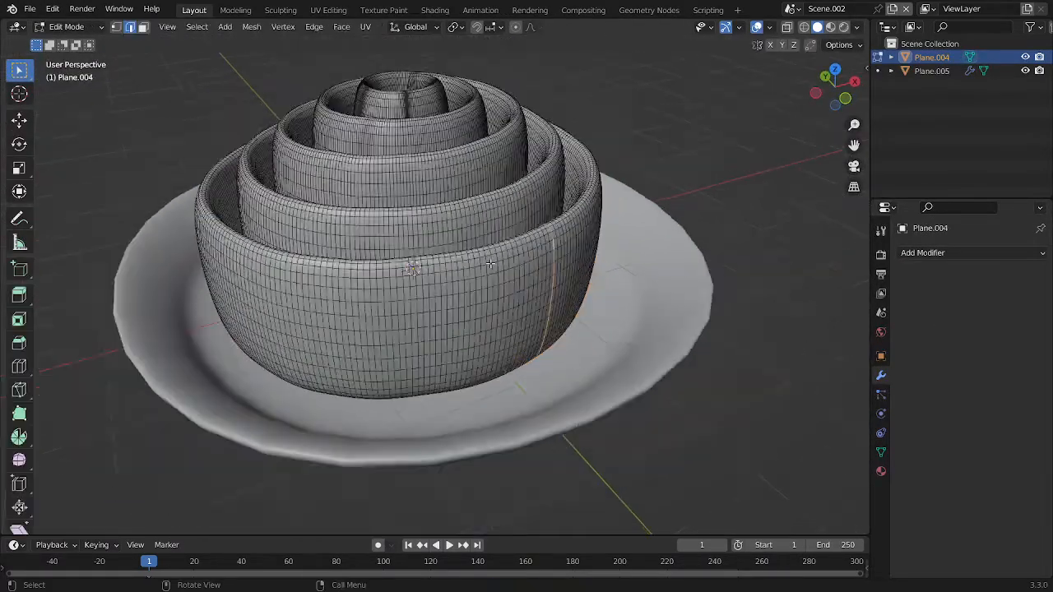
middle_drag(421, 275, 410, 218)
scroll(408, 288, up, 5)
scroll(377, 212, up, 3)
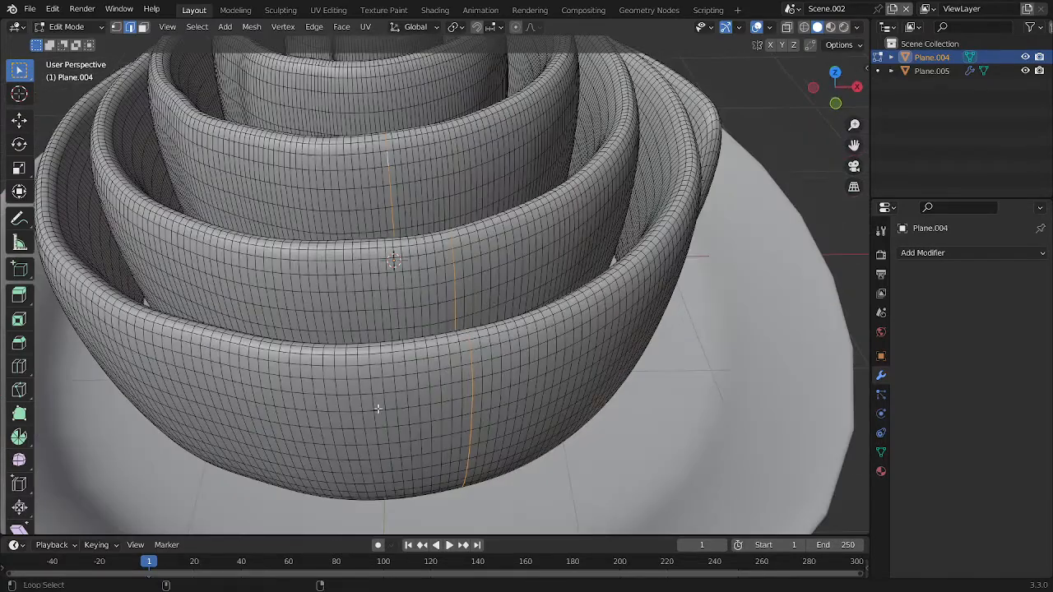
middle_drag(382, 386, 507, 282)
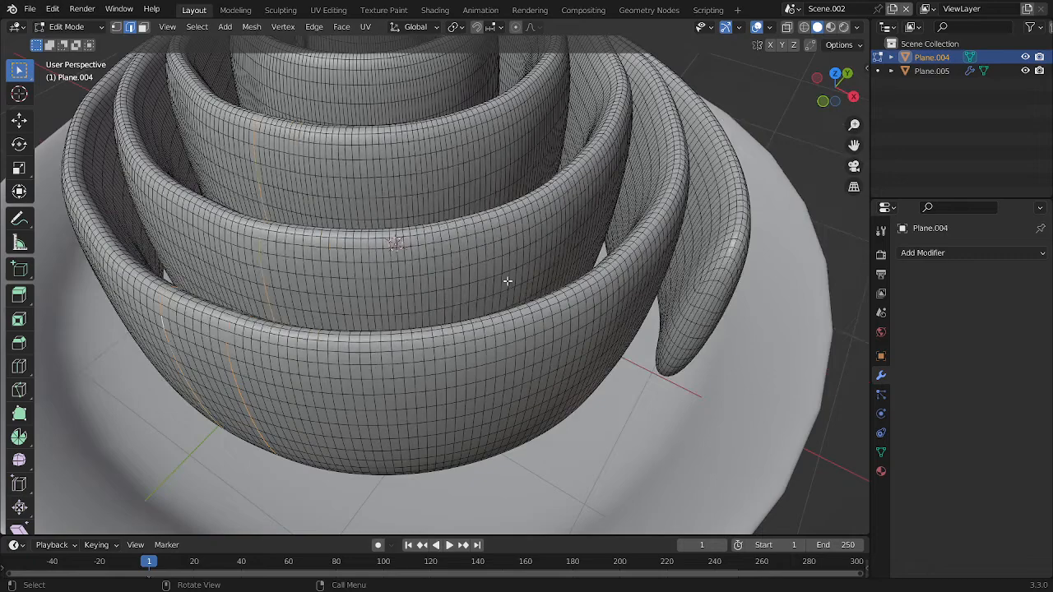
Extend the selection with more vertical edge loops spread around the other sides and inner coils, removing any loop picked by mistake
alt+shift+click(405, 187)
scroll(406, 187, down, 3)
key(ctrl+z)
scroll(395, 185, up, 2)
middle_drag(254, 176, 326, 172)
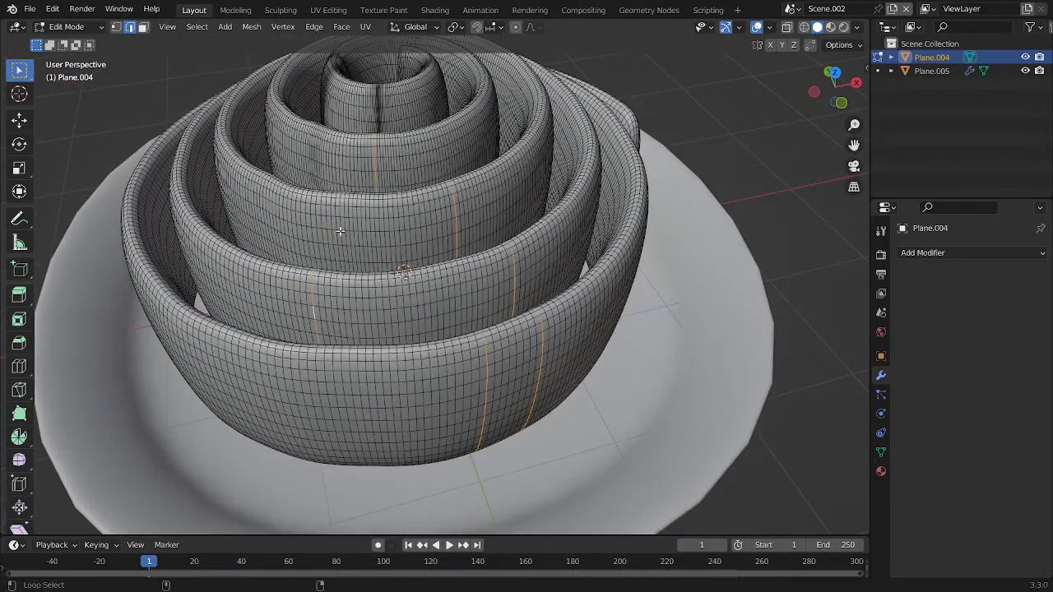
scroll(339, 233, down, 4)
middle_drag(340, 232, 429, 176)
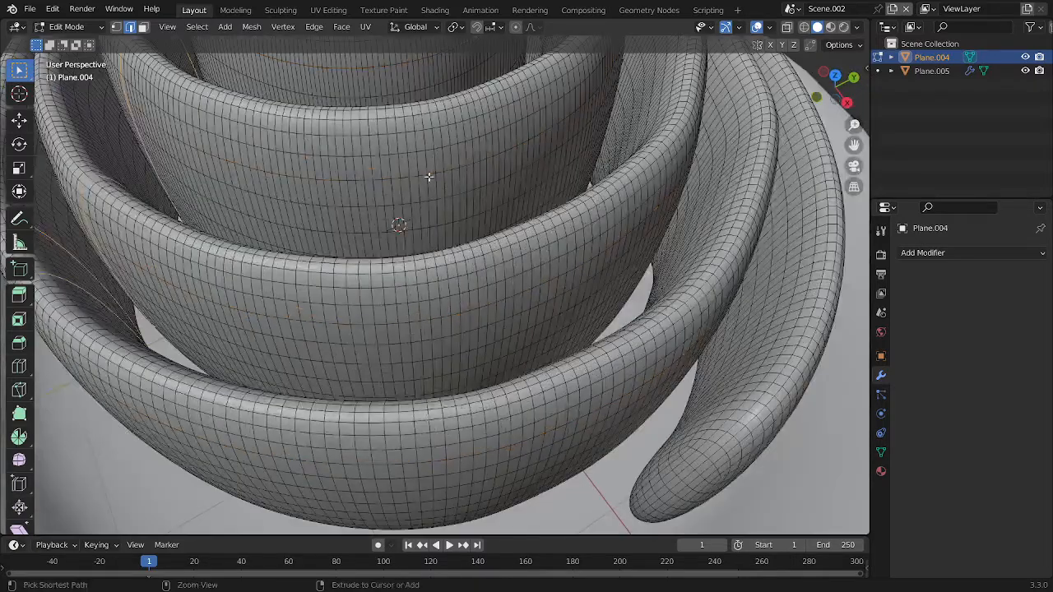
scroll(435, 216, down, 5)
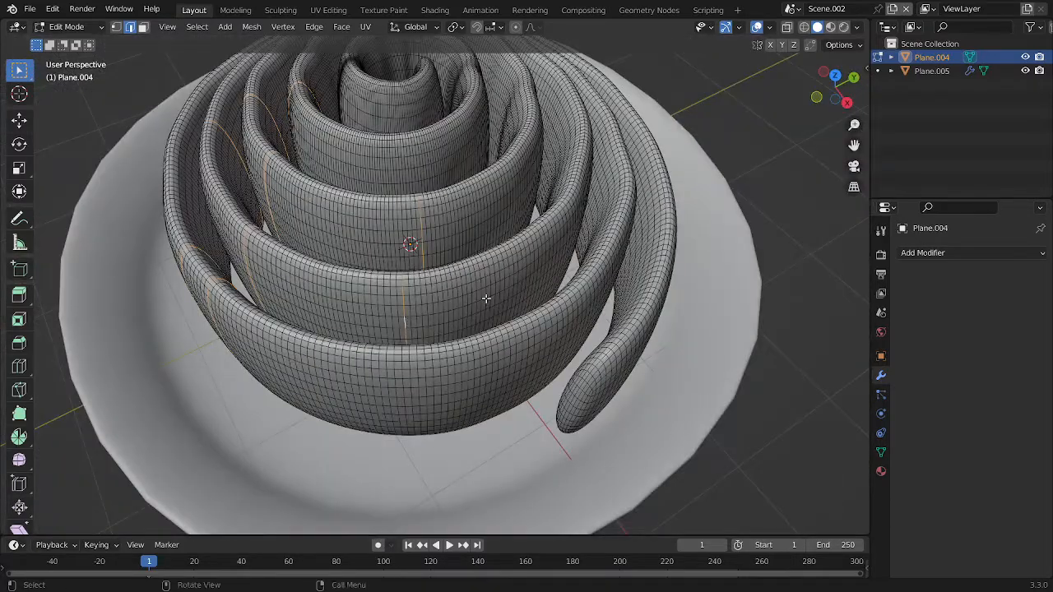
middle_drag(485, 298, 383, 308)
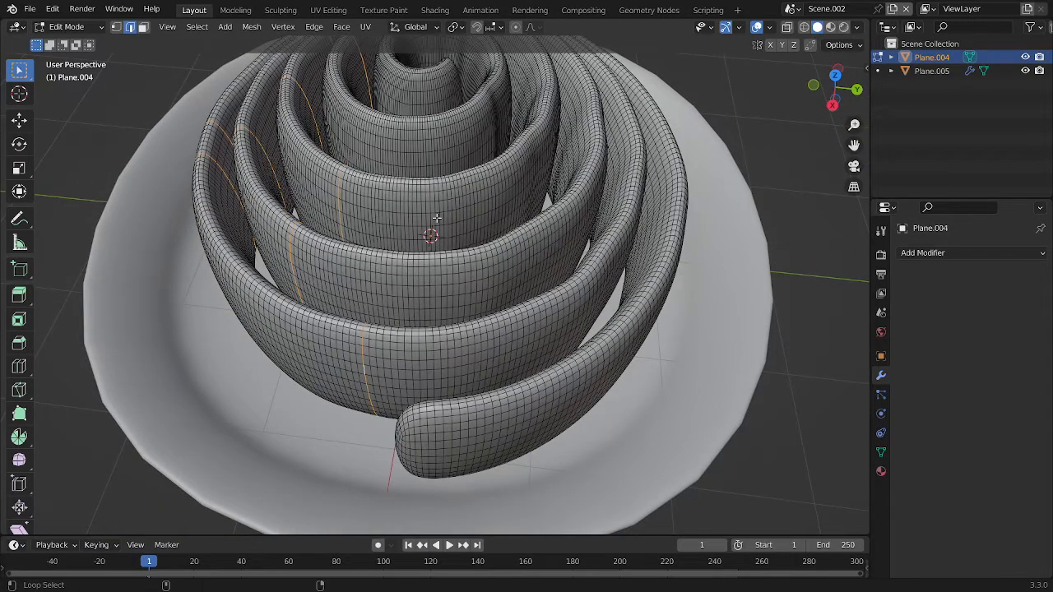
scroll(428, 133, down, 3)
middle_drag(430, 165, 549, 170)
Duplicate the selected edge loops in place, separate them into their own object and return to Object Mode
key(shift+d)
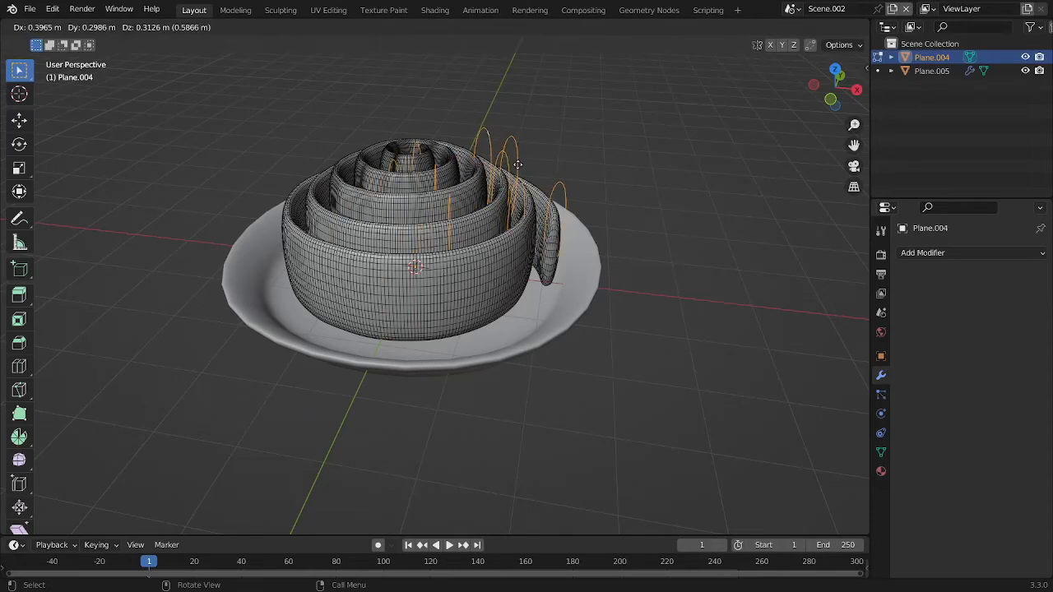
key(Escape)
key(p)
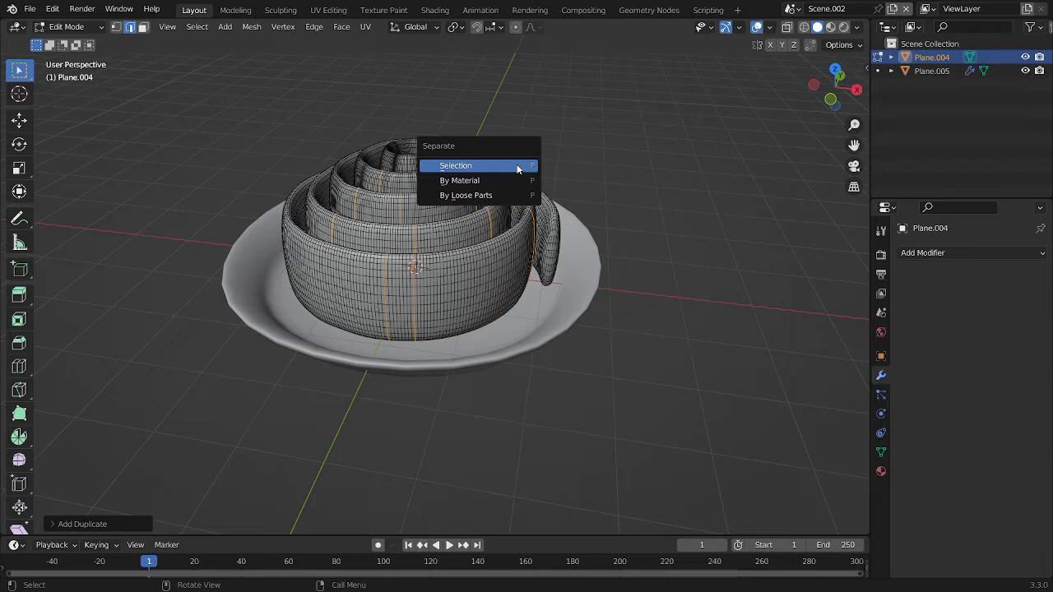
click(518, 166)
key(Tab)
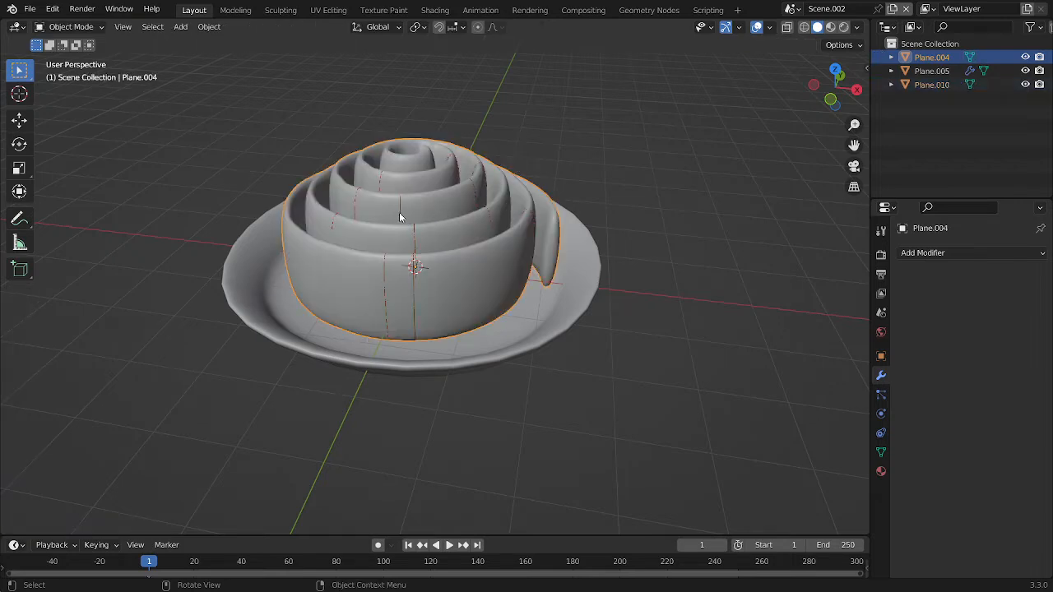
Select the separated edge loops object, save the file and add a Skin modifier to the object
click(403, 200)
ctrl+middle_drag(536, 244, 556, 214)
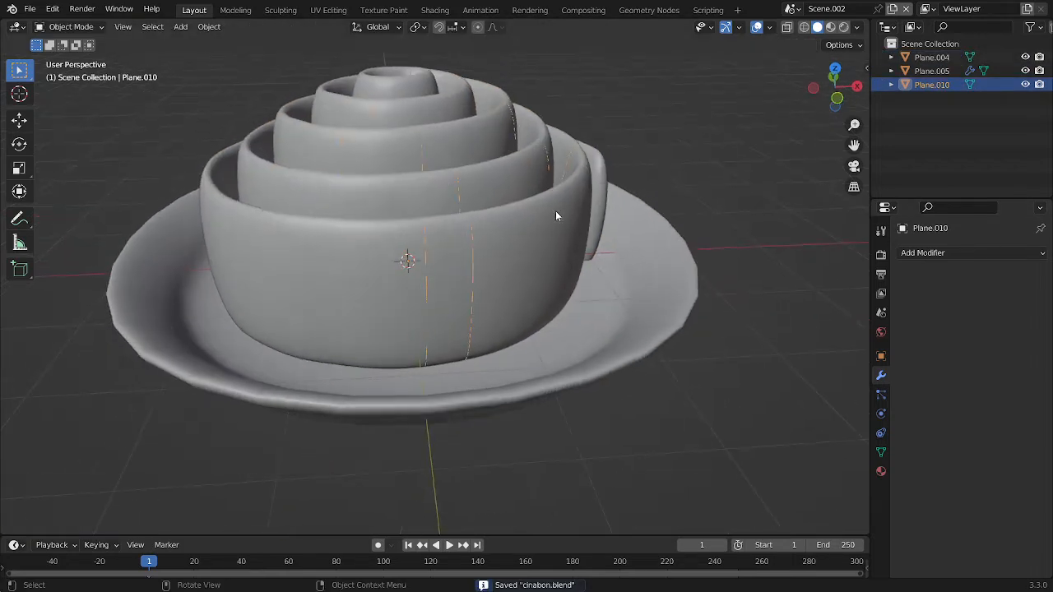
click(935, 254)
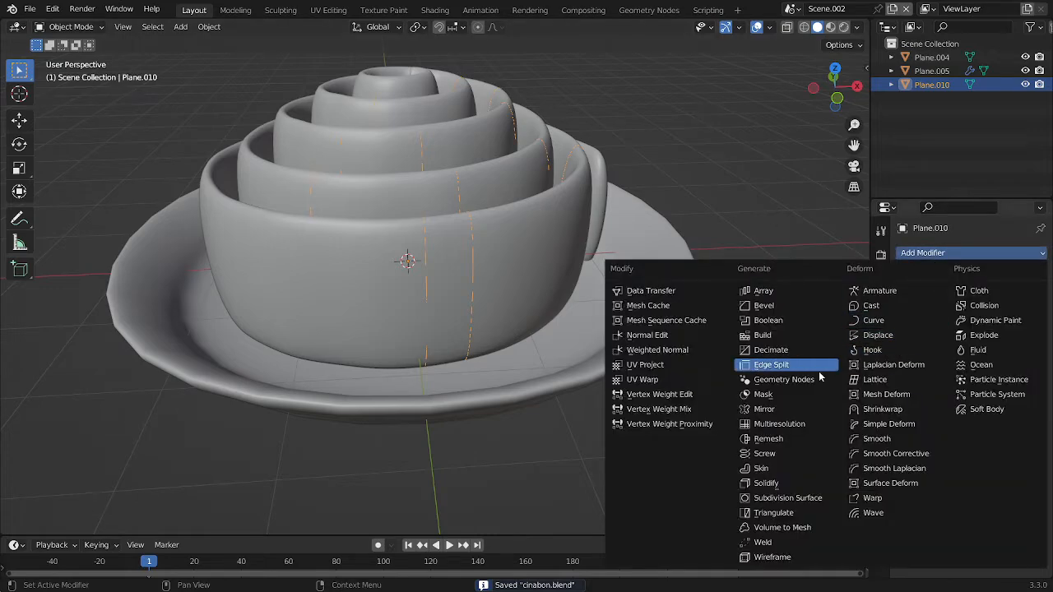
click(761, 468)
scroll(651, 379, down, 3)
middle_drag(651, 379, 541, 229)
Mark all vertices of the loops as skin roots and shrink their skin radii to about 0.156 of the size
key(Tab)
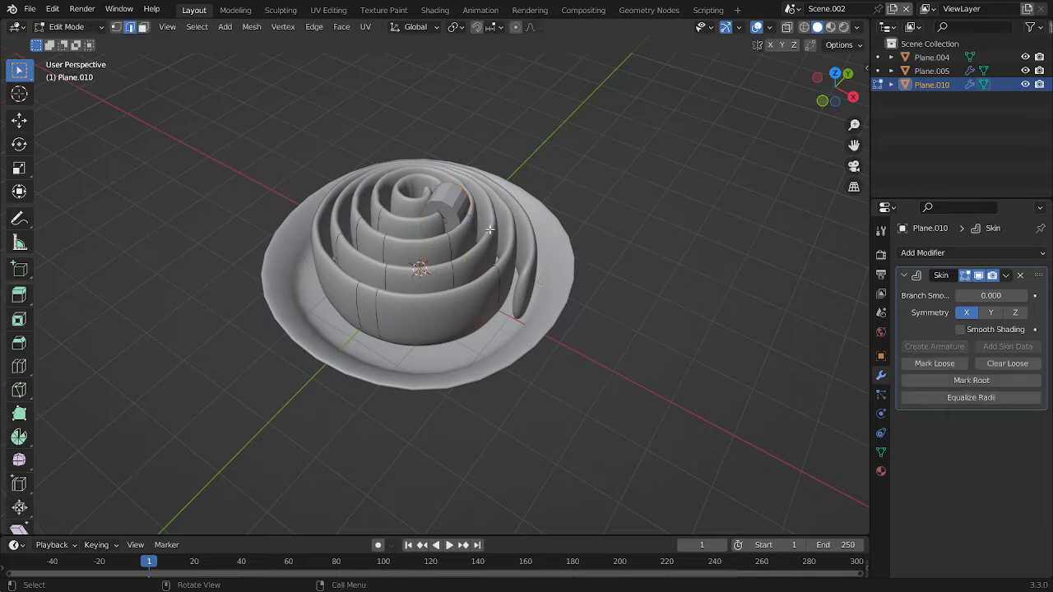
click(968, 385)
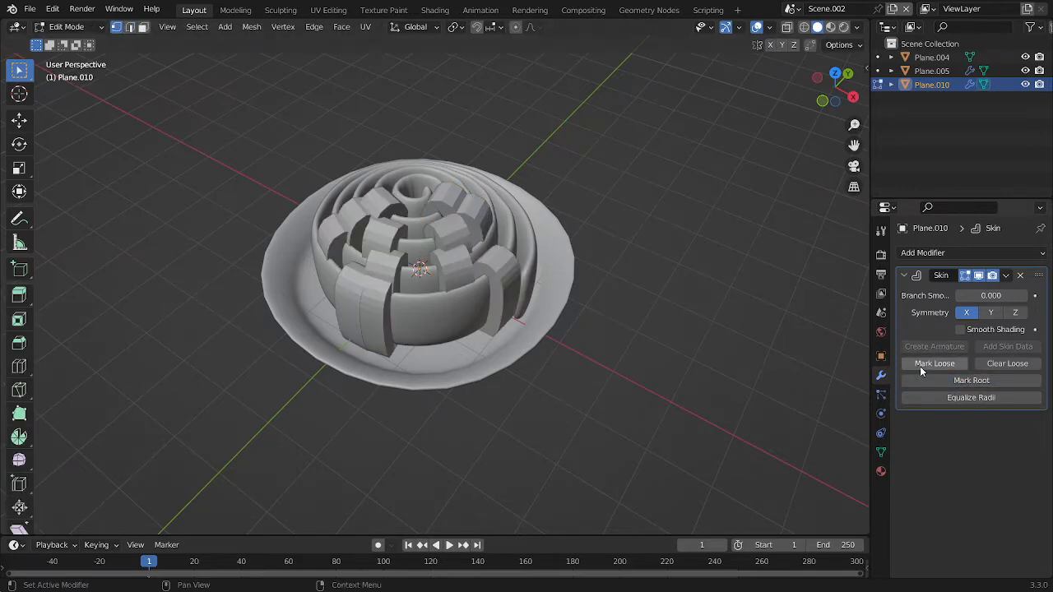
scroll(601, 230, up, 4)
middle_drag(561, 238, 613, 216)
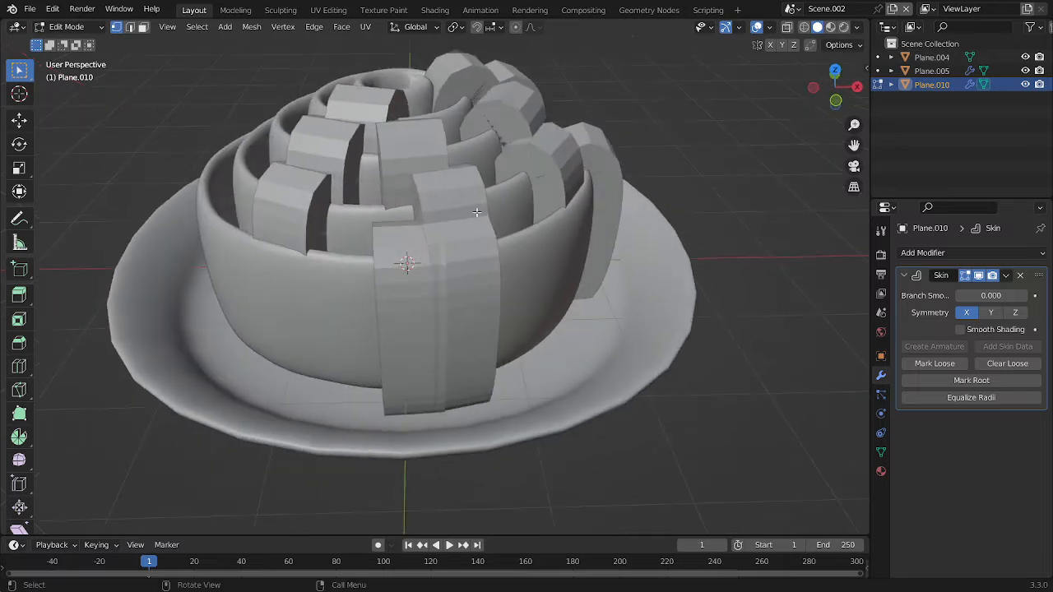
key(ctrl+a)
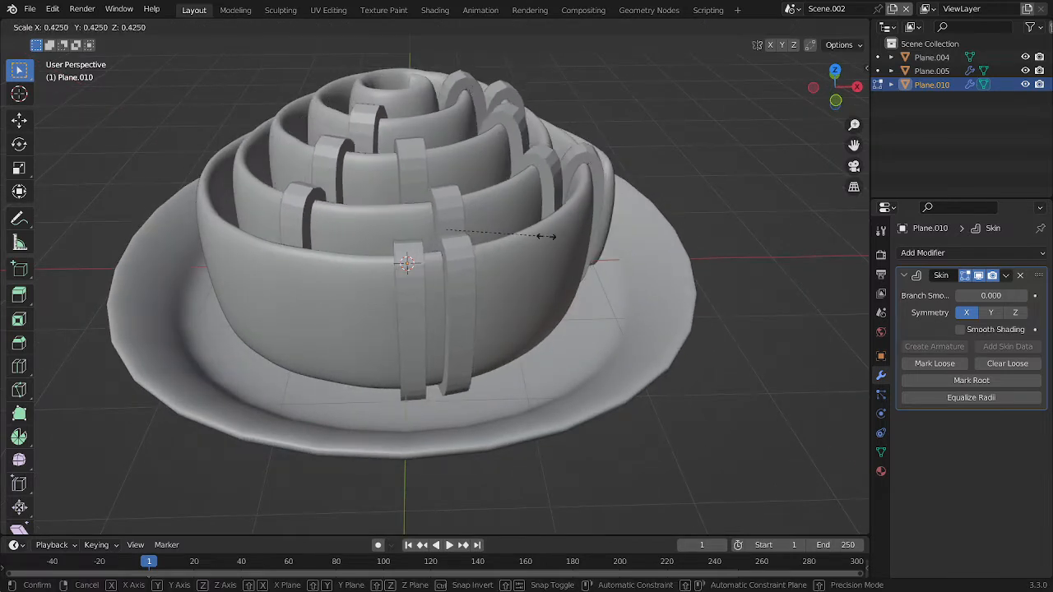
click(484, 232)
Leave Edit Mode and enable Smooth Shading in the Skin modifier of the strips
key(Tab)
scroll(329, 205, down, 1)
middle_drag(371, 205, 462, 206)
scroll(683, 123, up, 1)
click(733, 117)
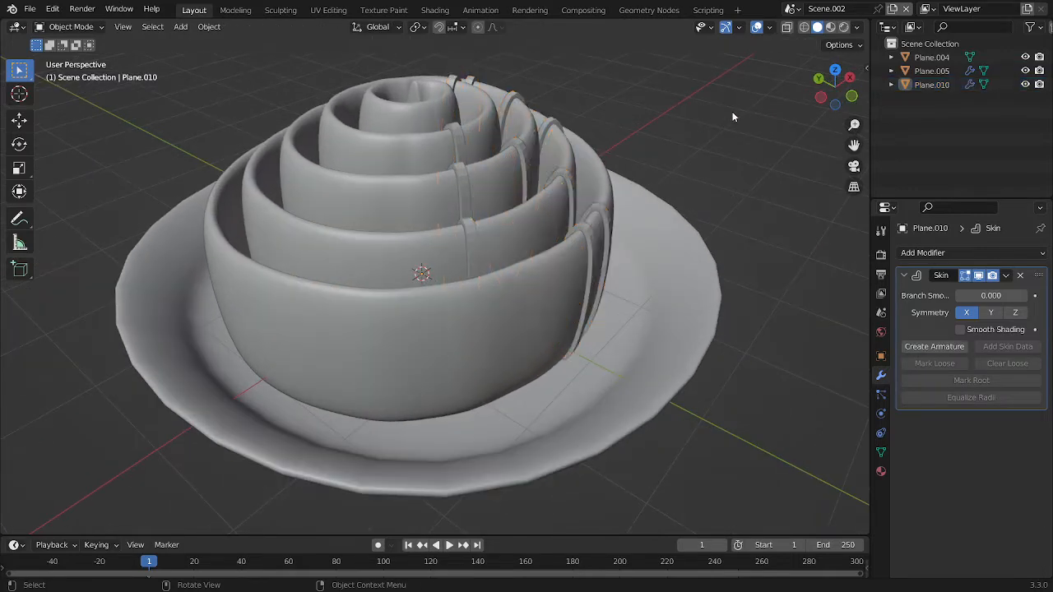
middle_drag(732, 114, 542, 197)
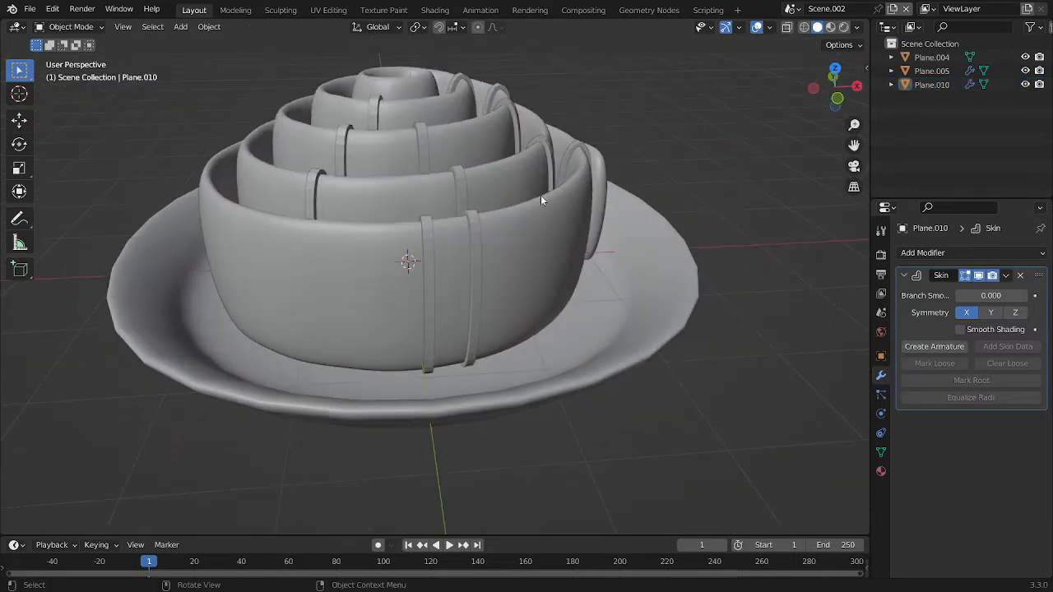
click(993, 330)
Add a level 2 Subdivision modifier to the skinned strips and save the file
click(472, 215)
key(ctrl+1)
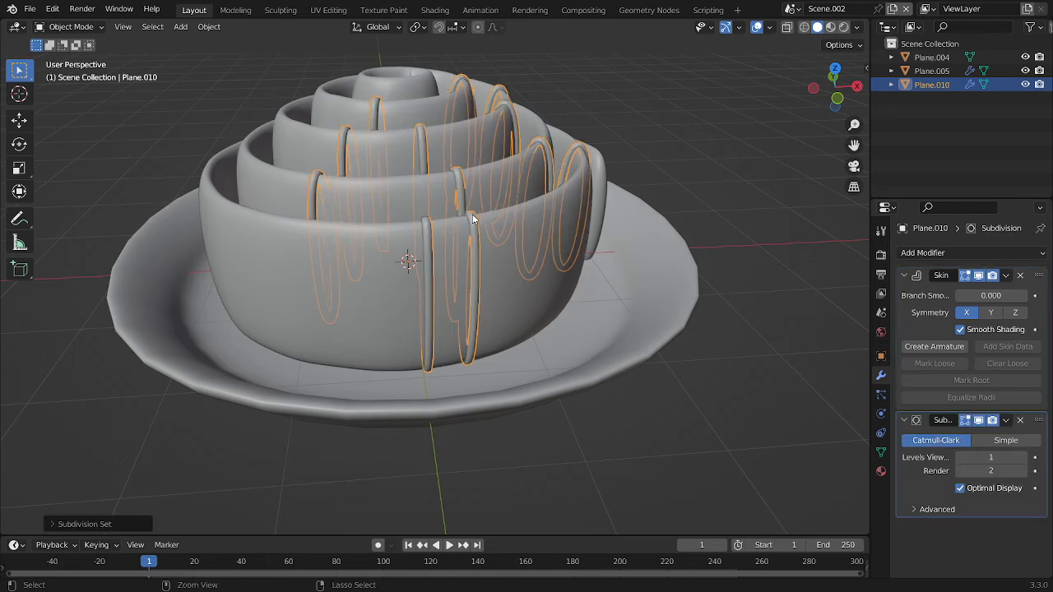
key(ctrl+2)
click(663, 115)
scroll(666, 113, up, 2)
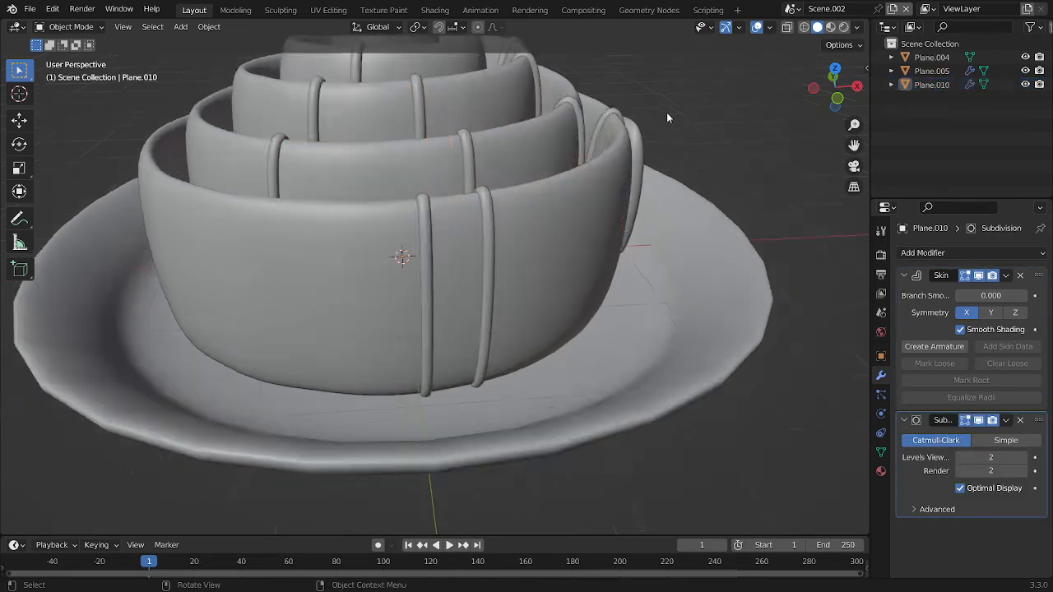
middle_drag(667, 114, 437, 178)
key(ctrl+s)
Thicken the strips on the roll slightly, scaling their skin radii by about 1.1 in Edit Mode
scroll(498, 141, down, 7)
scroll(458, 203, up, 5)
click(435, 175)
key(Tab)
key(s)
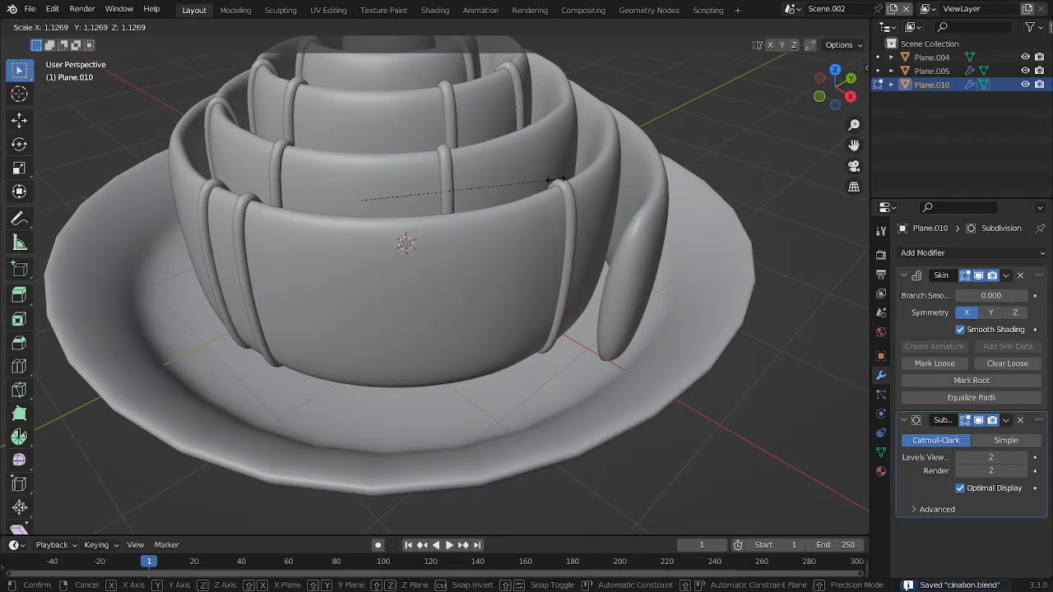
click(544, 181)
key(Tab)
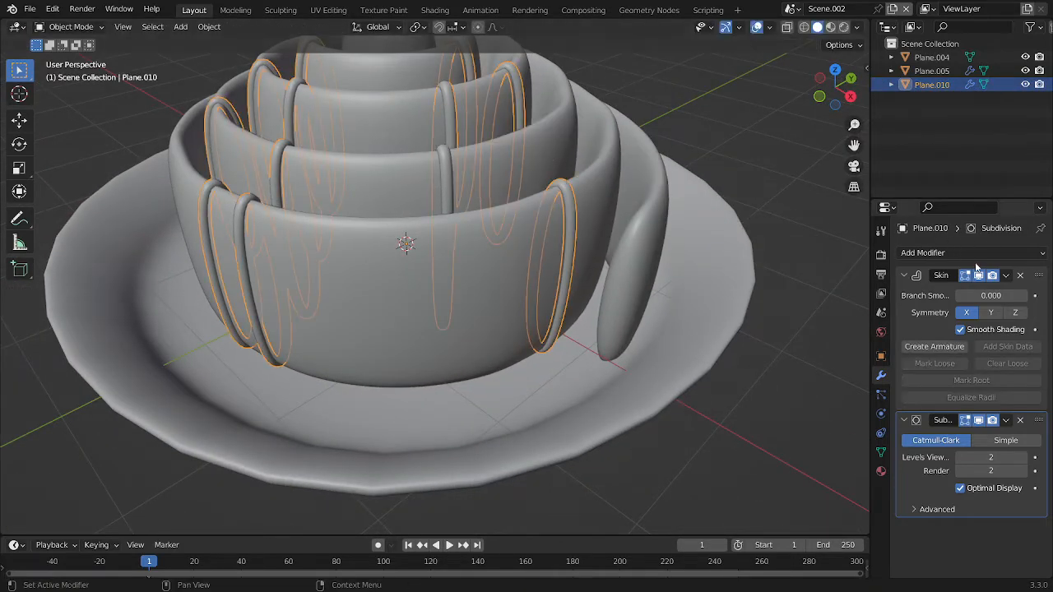
Add a Displace modifier to the strips, create a new texture for it and open that texture's settings
click(971, 253)
click(875, 347)
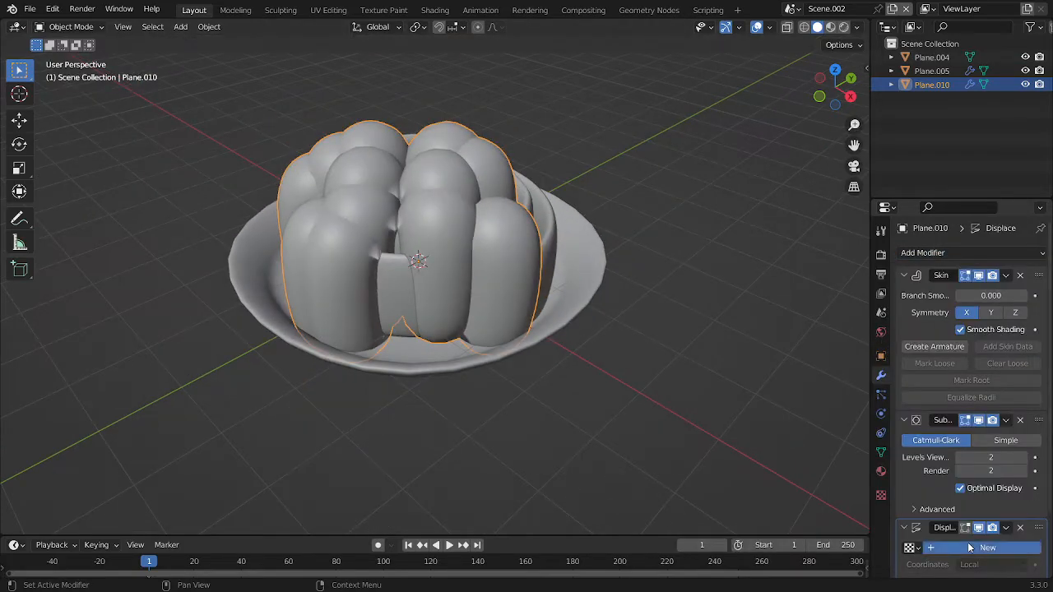
click(969, 548)
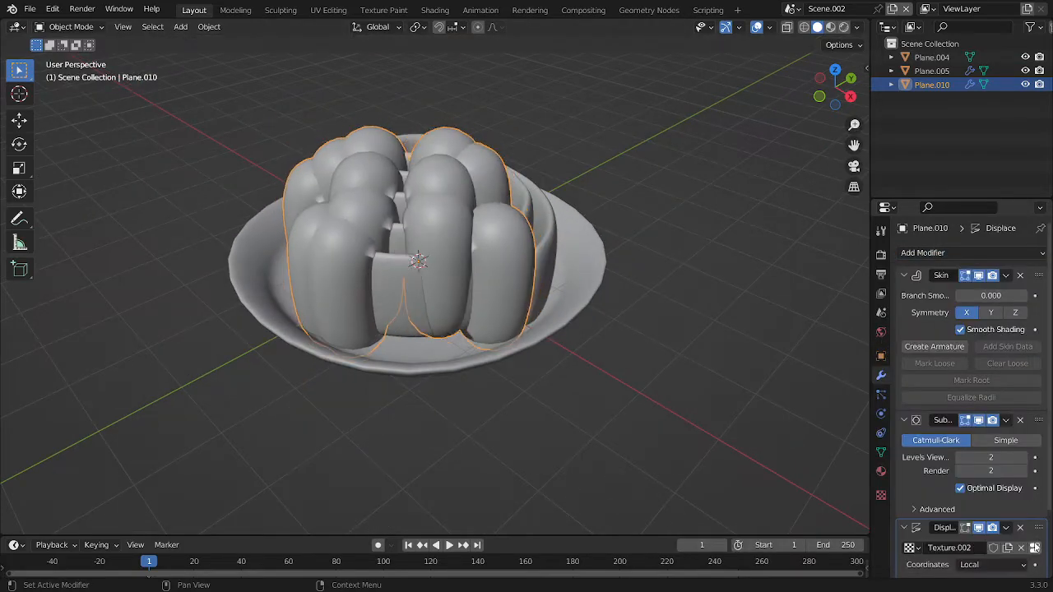
click(1034, 547)
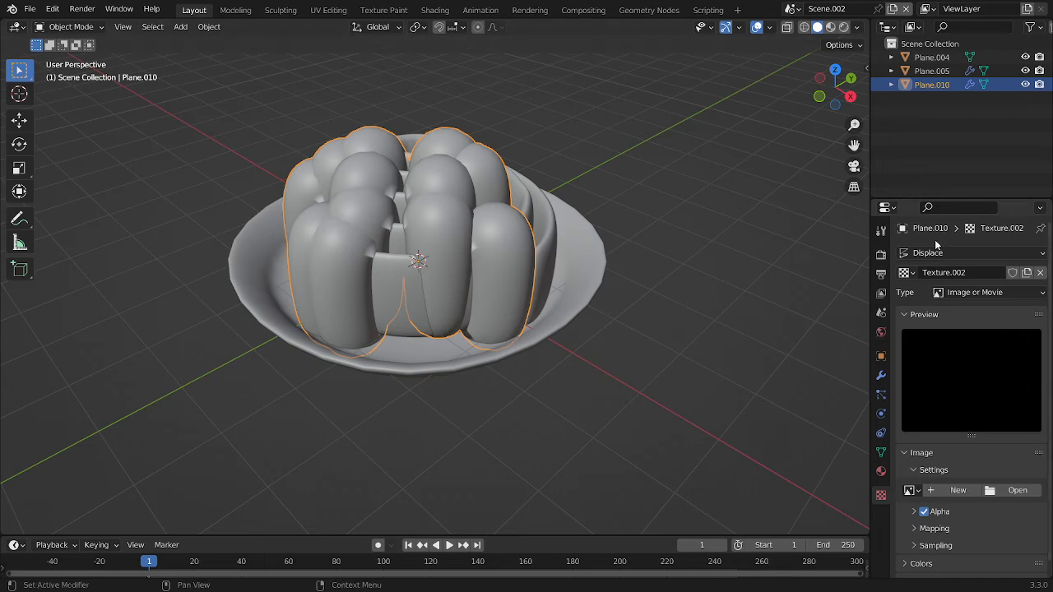
Try a Clouds texture with a size of 0.95 for displacing the strips
click(978, 296)
click(977, 336)
middle_drag(603, 222, 687, 205)
scroll(793, 309, up, 2)
drag(996, 532, 1044, 532)
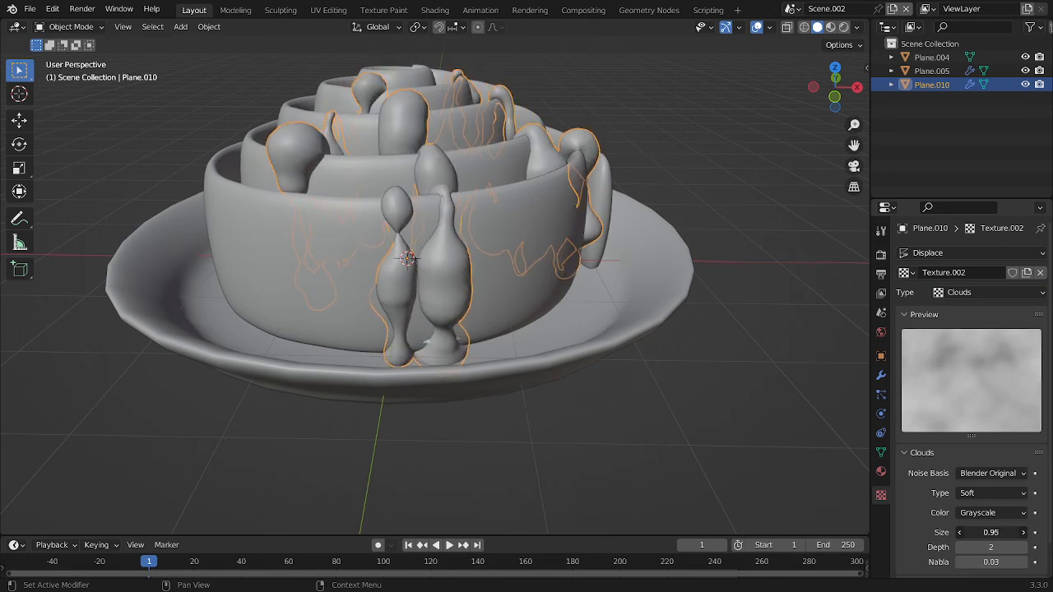
Change the displacement texture type to Musgrave and fine-tune its noise settings
click(956, 294)
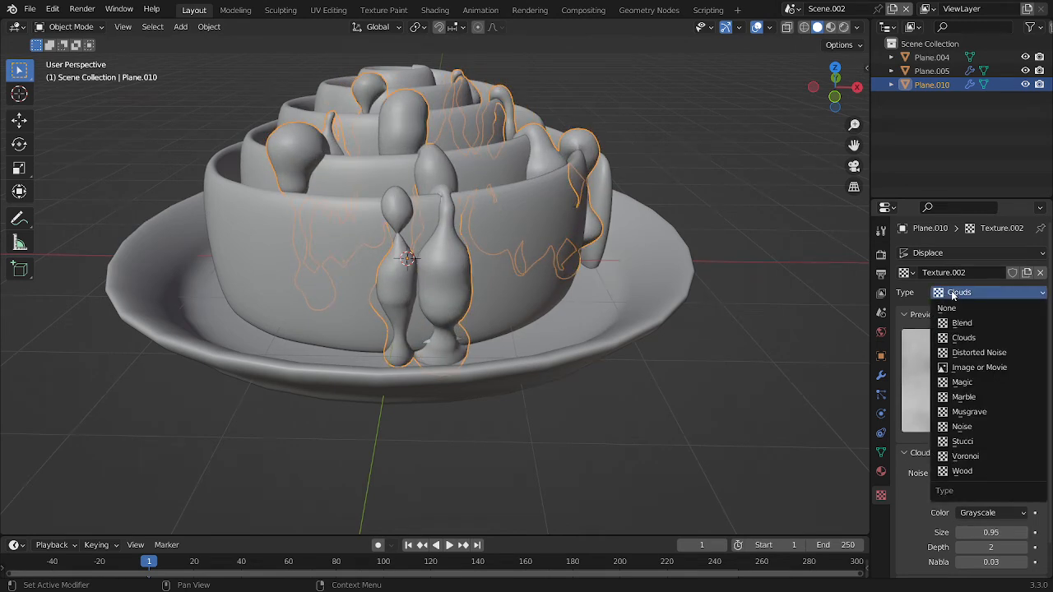
click(970, 411)
mouse_move(991, 512)
mouse_down()
mouse_move(1024, 512)
mouse_move(977, 511)
mouse_up()
Set the Displace modifier's strength to 0.1, deselect the strips and save the file
click(881, 376)
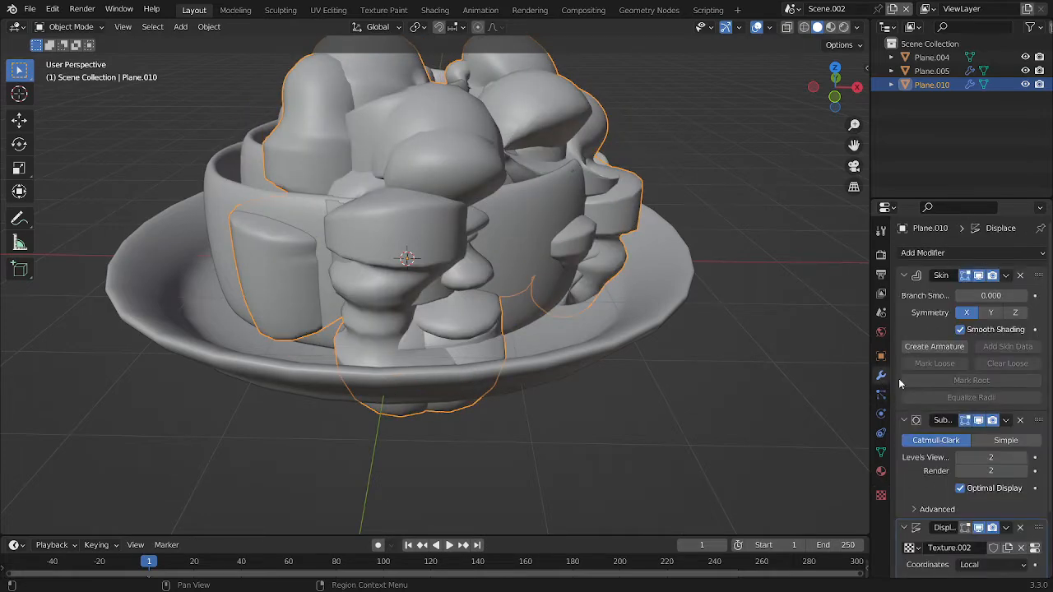
scroll(997, 545, down, 2)
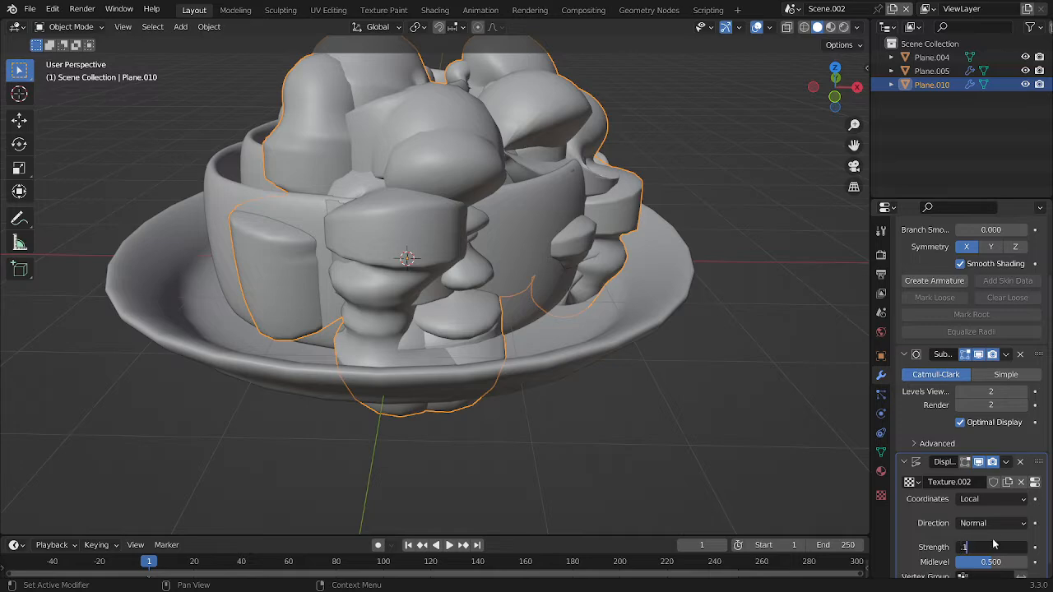
key(Return)
middle_drag(520, 190, 484, 217)
scroll(484, 217, down, 2)
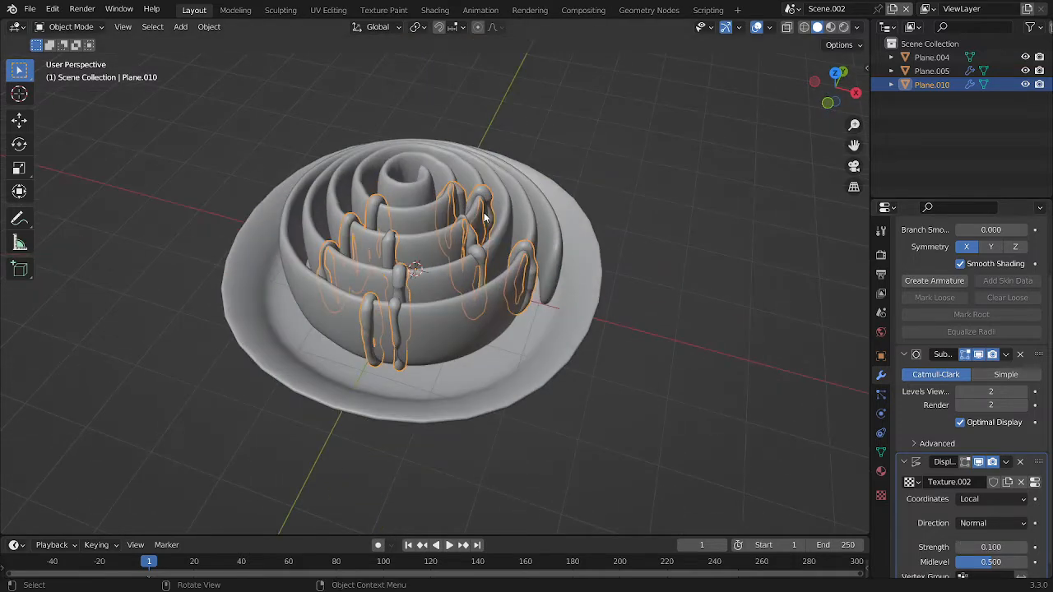
click(686, 172)
scroll(685, 173, down, 5)
key(ctrl+s)
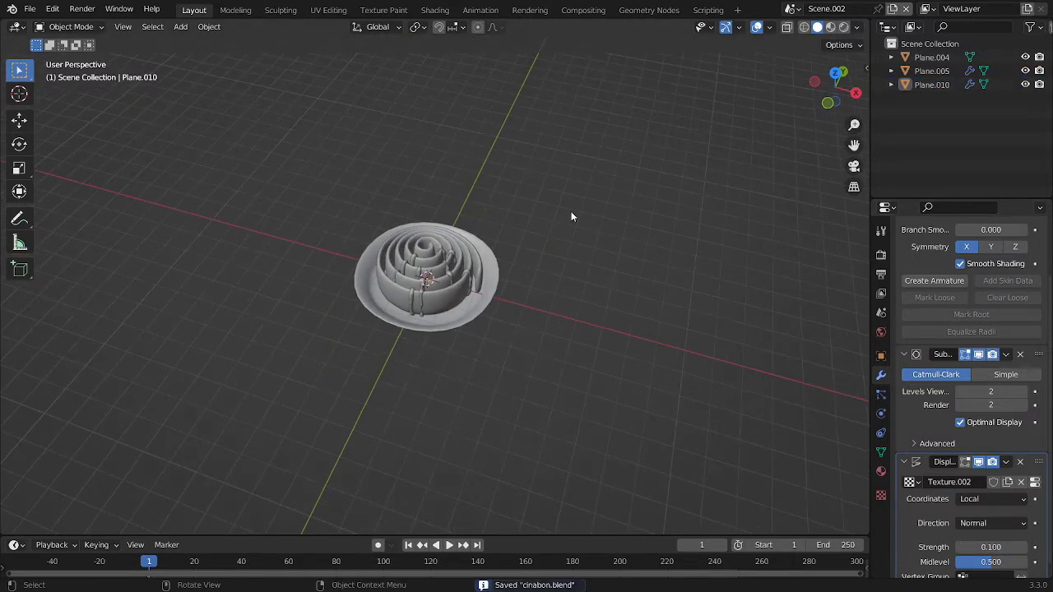
Set the strips' Displace midlevel to about 0.813 and inspect the roll in Rendered shading
scroll(533, 255, up, 9)
middle_drag(534, 256, 544, 210)
mouse_move(996, 560)
mouse_down()
mouse_move(1023, 560)
mouse_move(999, 547)
mouse_up()
scroll(487, 282, down, 3)
middle_drag(487, 282, 533, 346)
mouse_move(592, 217)
middle_down()
mouse_move(434, 210)
mouse_move(485, 328)
middle_up()
key(z)
shift+middle_drag(623, 146, 658, 222)
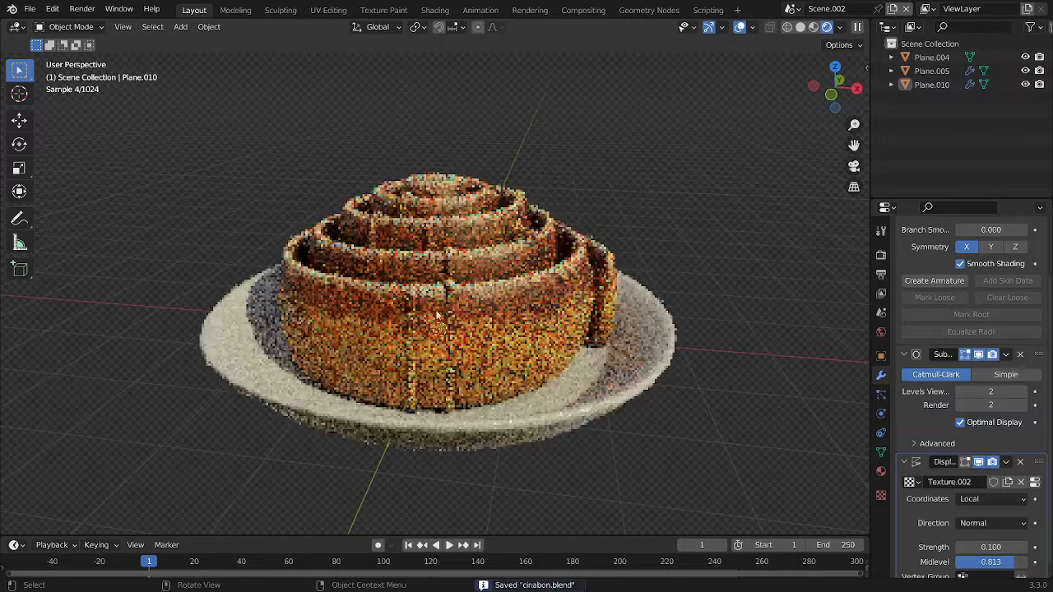
Select the strips on the roll and return the viewport to Solid shading
click(443, 302)
click(449, 302)
key(z)
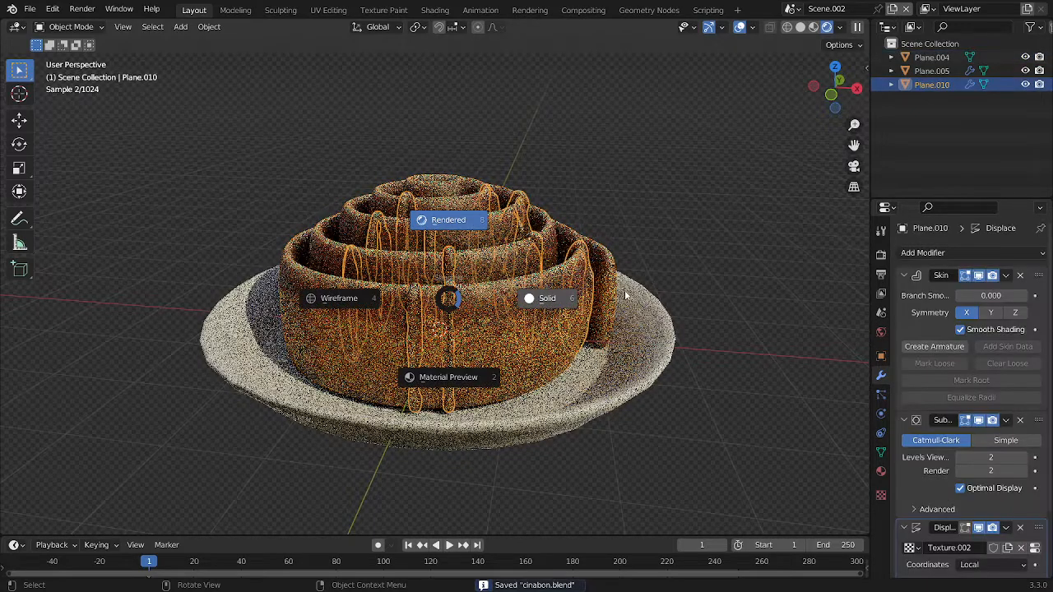
click(625, 295)
Add a metaball ball, shrink it to a scale of about 0.075 and move it next to the roll's coils
key(shift+a)
mouse_move(406, 264)
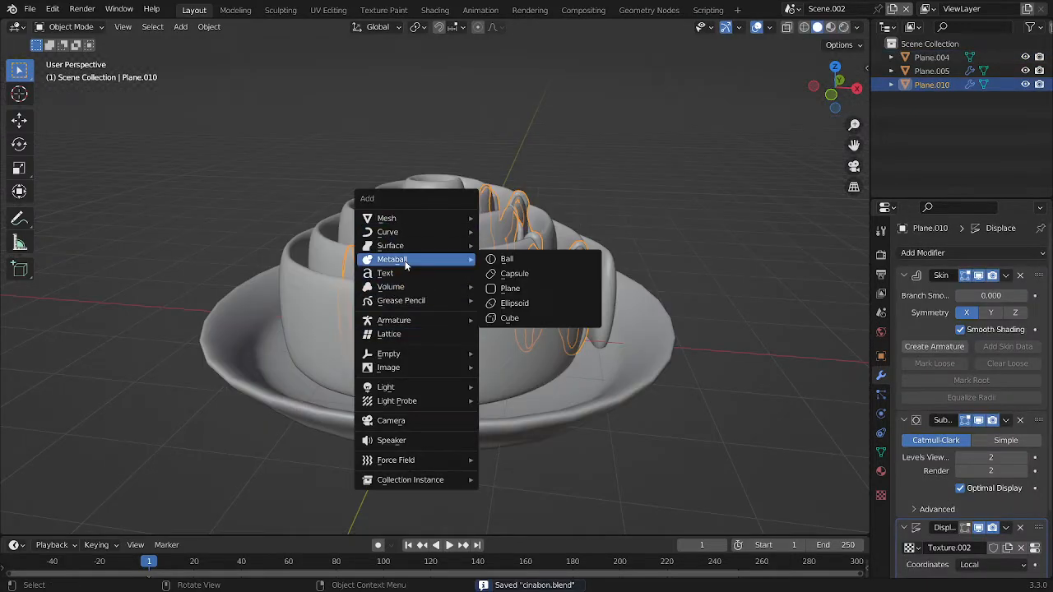
click(505, 264)
scroll(609, 262, down, 3)
key(s)
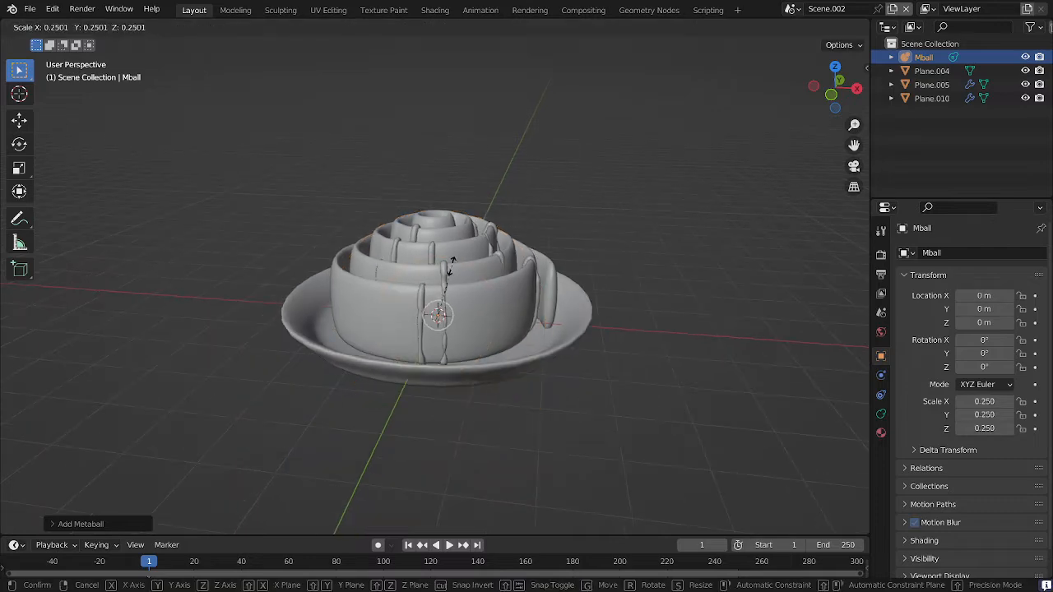
click(448, 278)
middle_drag(485, 270, 413, 250)
key(g)
click(334, 194)
key(s)
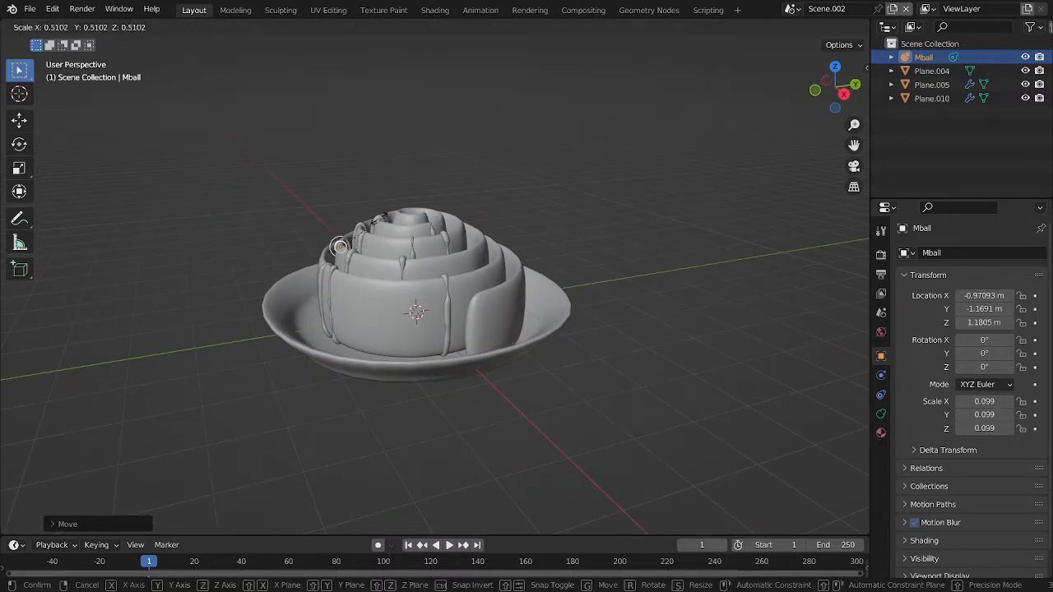
click(338, 225)
Place the 3D cursor on the roll, snap the ball to it and fit the ball into the gap between two middle coils
middle_drag(338, 226, 466, 221)
scroll(360, 240, up, 4)
middle_drag(360, 239, 403, 340)
shift+right_click(416, 342)
key(shift+s)
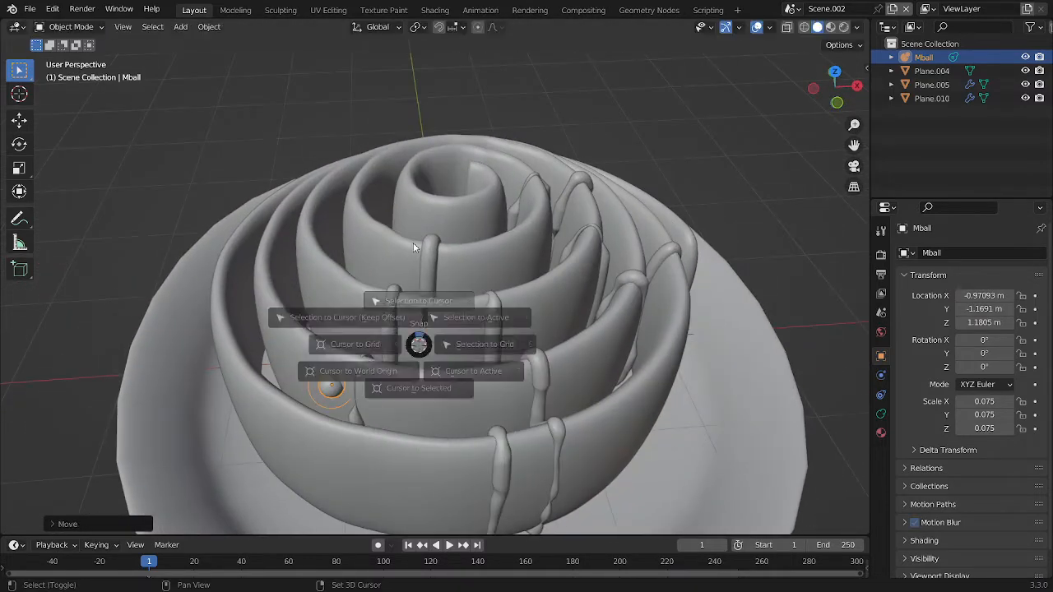
click(415, 244)
middle_drag(414, 251, 423, 239)
scroll(423, 238, up, 5)
key(g)
click(438, 298)
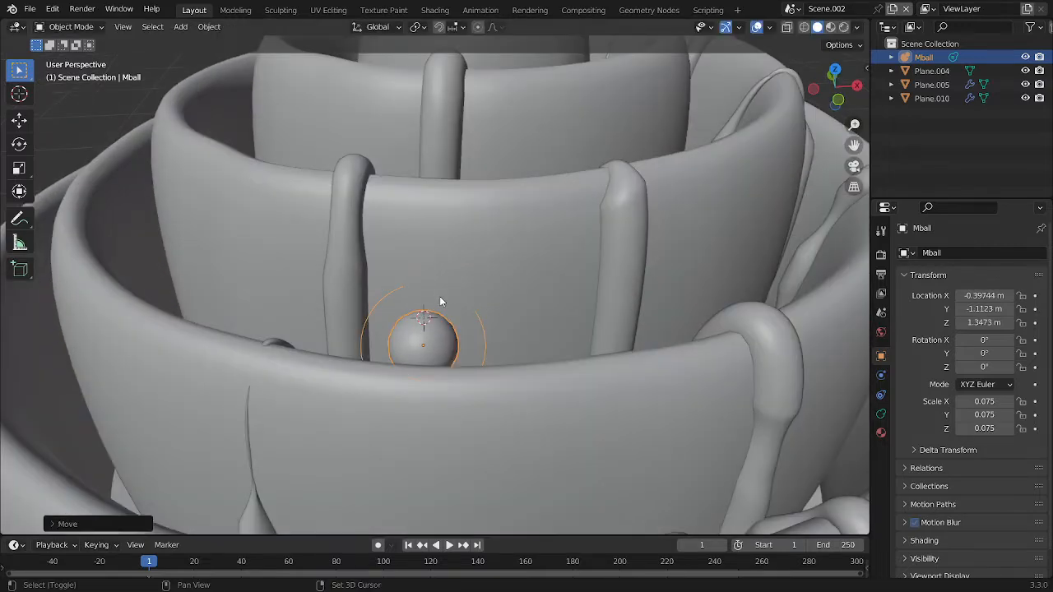
Duplicate the ball five times, placing the copies close together in the middle coil gap so they merge into a lump
key(shift+d)
click(485, 306)
middle_drag(486, 306, 630, 278)
scroll(630, 278, down, 3)
key(shift+d)
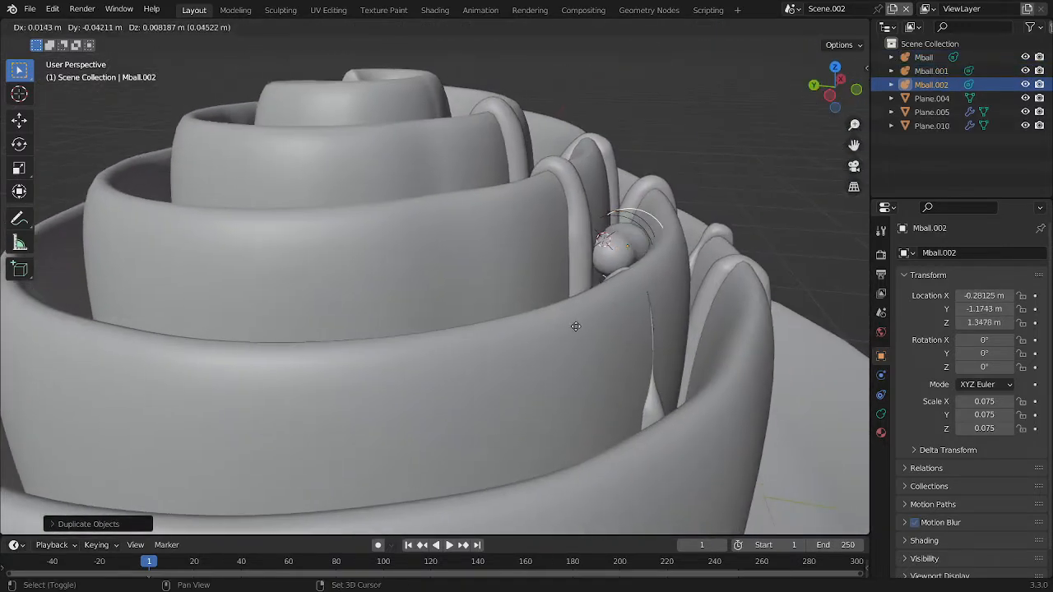
click(587, 328)
middle_drag(586, 329, 466, 319)
key(shift+d)
click(409, 313)
key(shift+d)
click(477, 315)
key(shift+d)
click(502, 319)
Add two more ball copies to the lump in the middle coil gap and adjust their placement
key(shift+d)
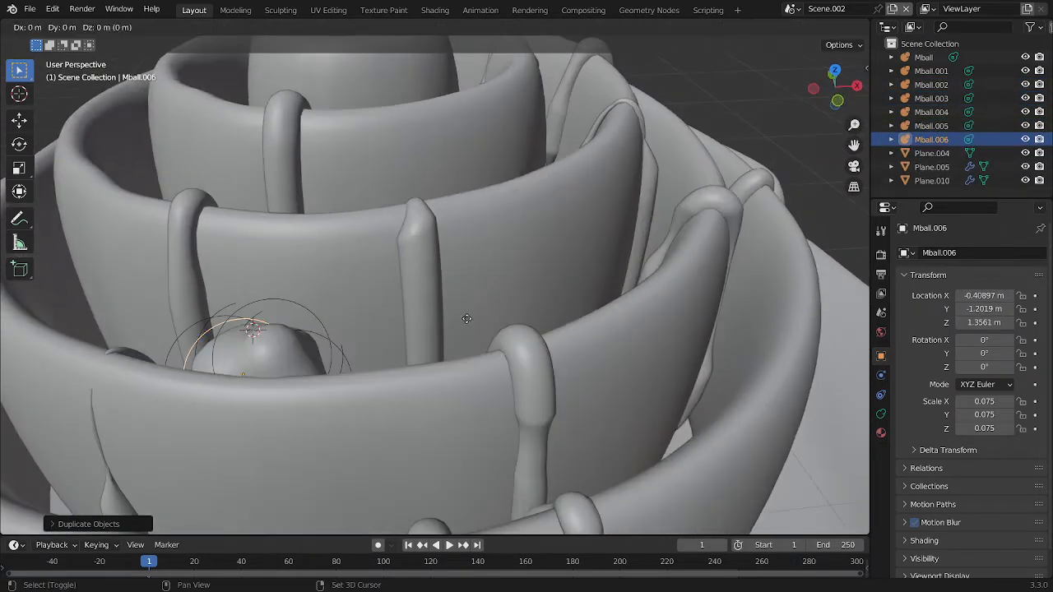
click(559, 302)
middle_drag(559, 302, 481, 287)
key(g)
click(532, 296)
key(shift+d)
click(572, 307)
Duplicate a ball, snap it to the 3D cursor in the outer coil gap near the front strips and enlarge it to about 0.111
scroll(581, 326, down, 4)
shift+right_click(466, 314)
key(shift+d)
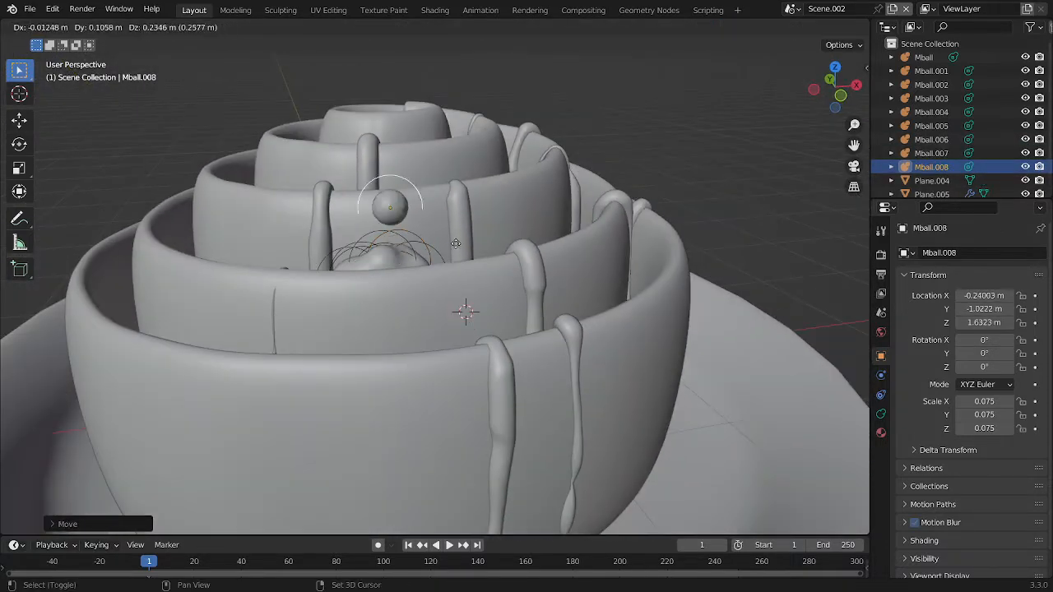
click(496, 327)
key(shift+s)
click(478, 253)
middle_drag(473, 279, 565, 303)
key(g)
click(584, 289)
key(s)
click(594, 292)
Duplicate the enlarged ball and position the copy beside it in the outer coil gap so the two merge
key(shift+d)
click(631, 288)
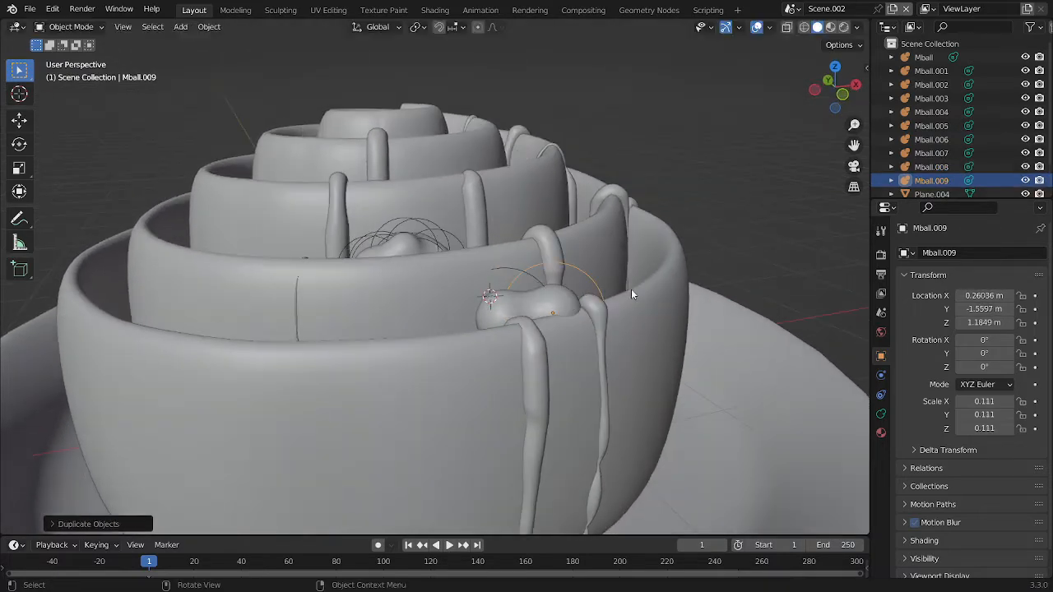
middle_drag(632, 289, 652, 303)
key(g)
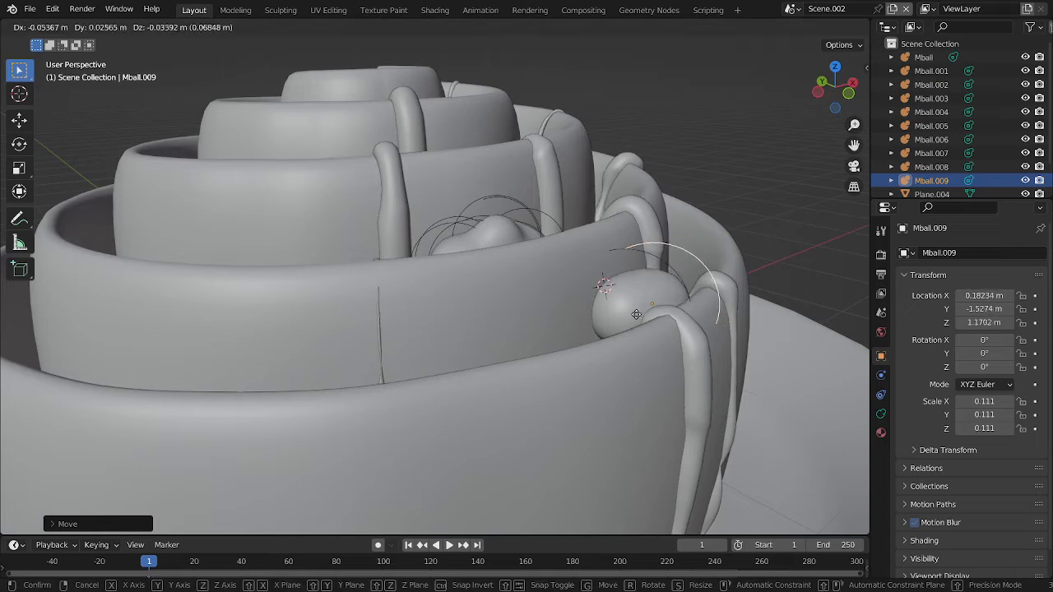
click(656, 293)
Add another metaball at the 3D cursor, scale it to about 0.181 and rotate it freely to follow the coil
key(shift+a)
mouse_move(650, 289)
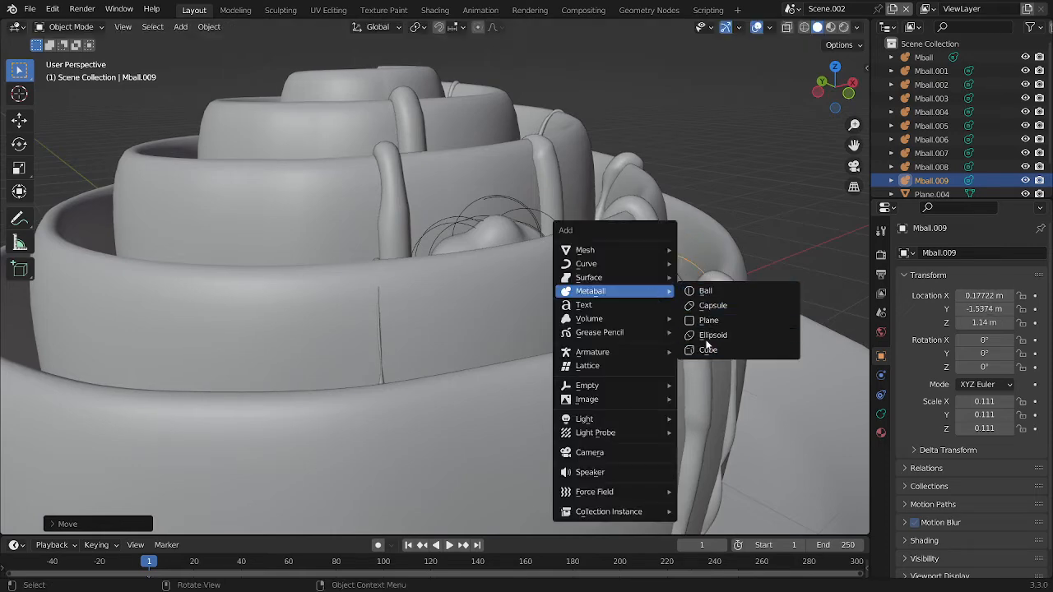
click(701, 288)
scroll(702, 287, down, 4)
key(s)
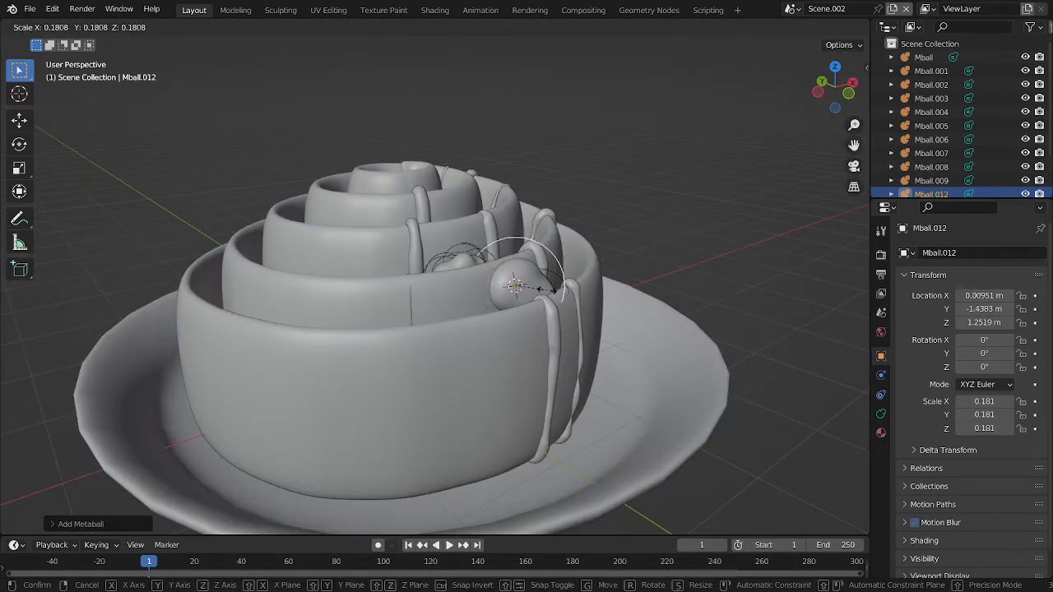
click(544, 295)
scroll(696, 367, up, 4)
key(r)
key(r)
click(700, 333)
Shrink the new metaball to about 0.163, then move and rotate it to sit in the outer coil gap
key(g)
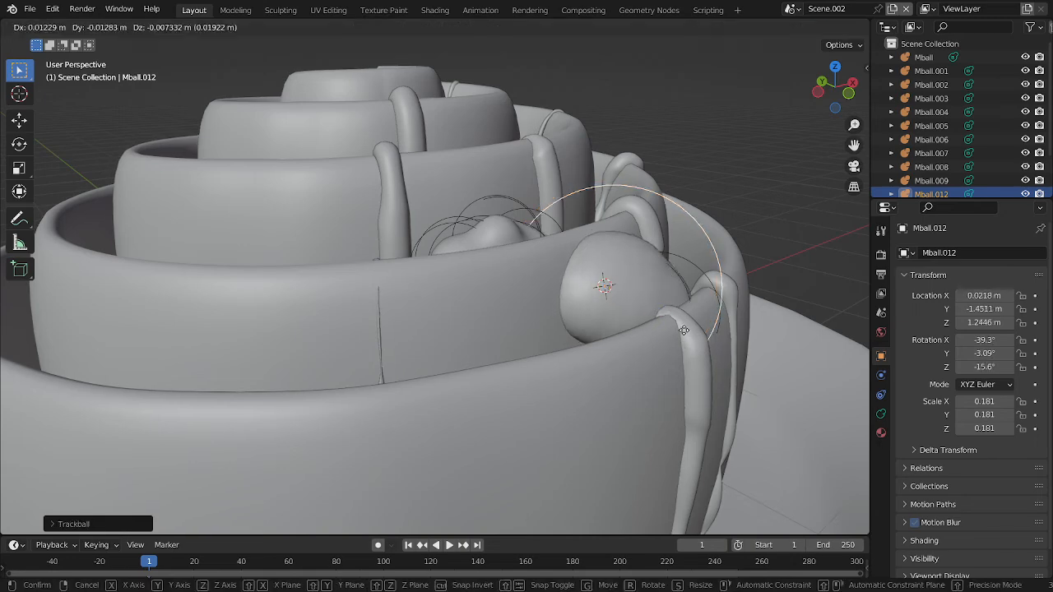
click(723, 329)
middle_drag(723, 330, 677, 353)
key(s)
click(634, 352)
key(g)
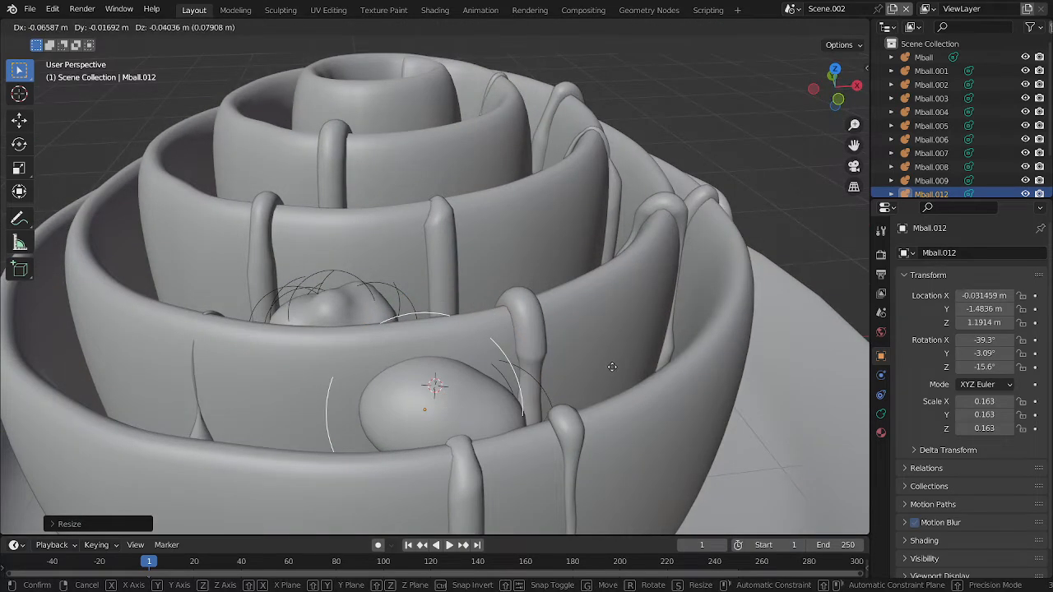
click(614, 372)
key(r)
click(612, 354)
key(g)
click(608, 362)
Duplicate the large metaball and place the copy over the lump in the middle coil gap
middle_drag(585, 361, 611, 371)
key(shift+d)
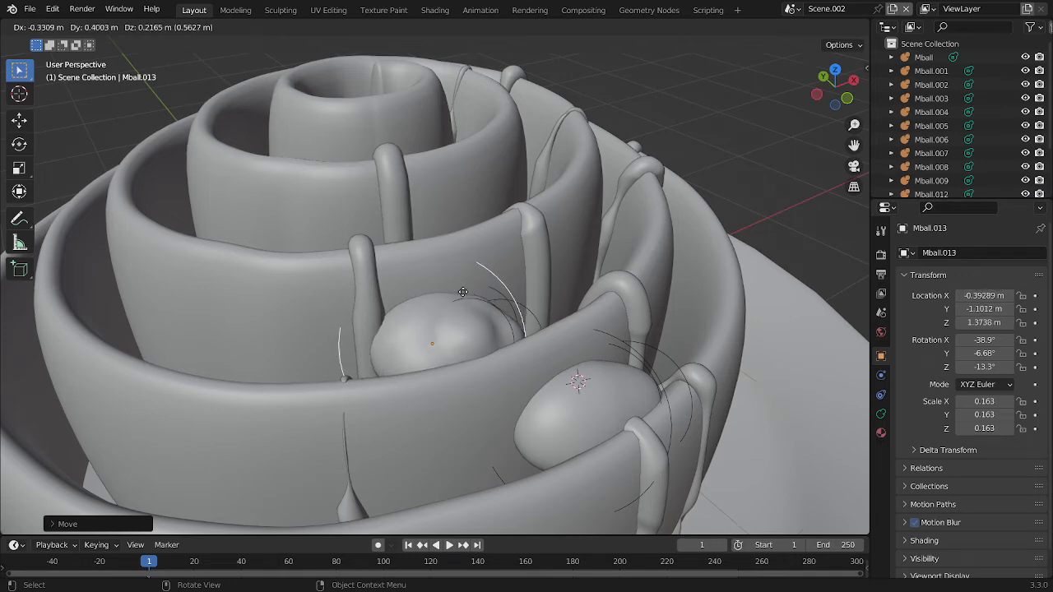
click(466, 292)
key(Tab)
middle_drag(466, 292, 428, 257)
key(Tab)
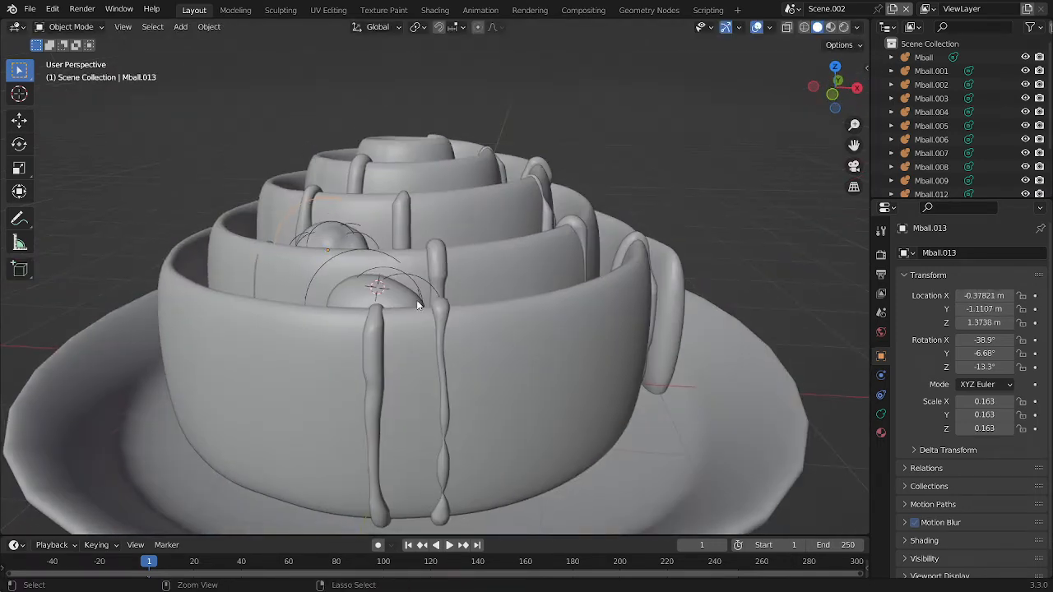
Save the file and convert the metaballs into a mesh
click(350, 271)
right_click(349, 265)
mouse_move(326, 268)
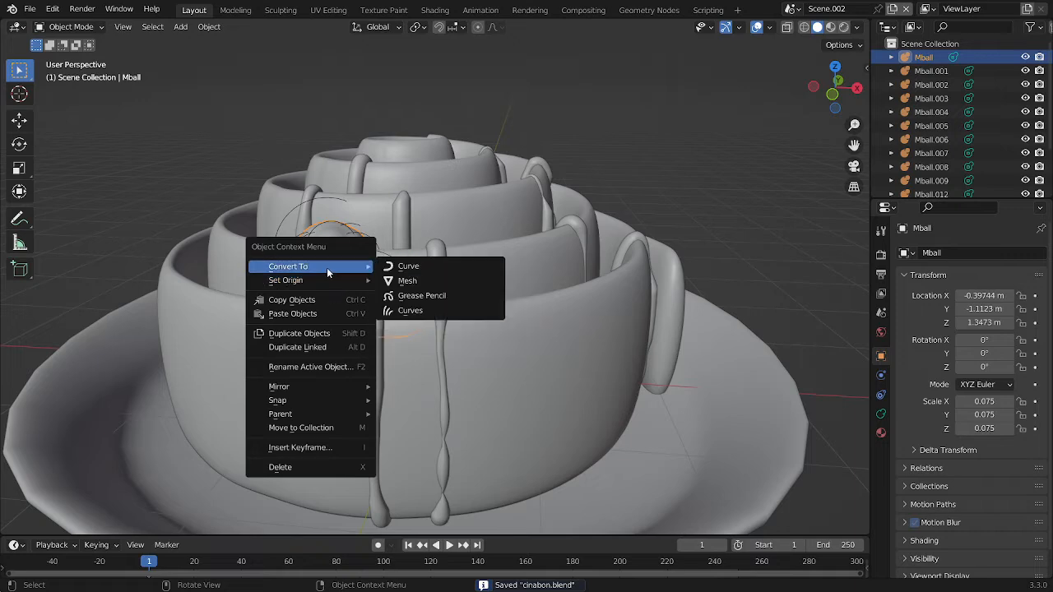
click(416, 280)
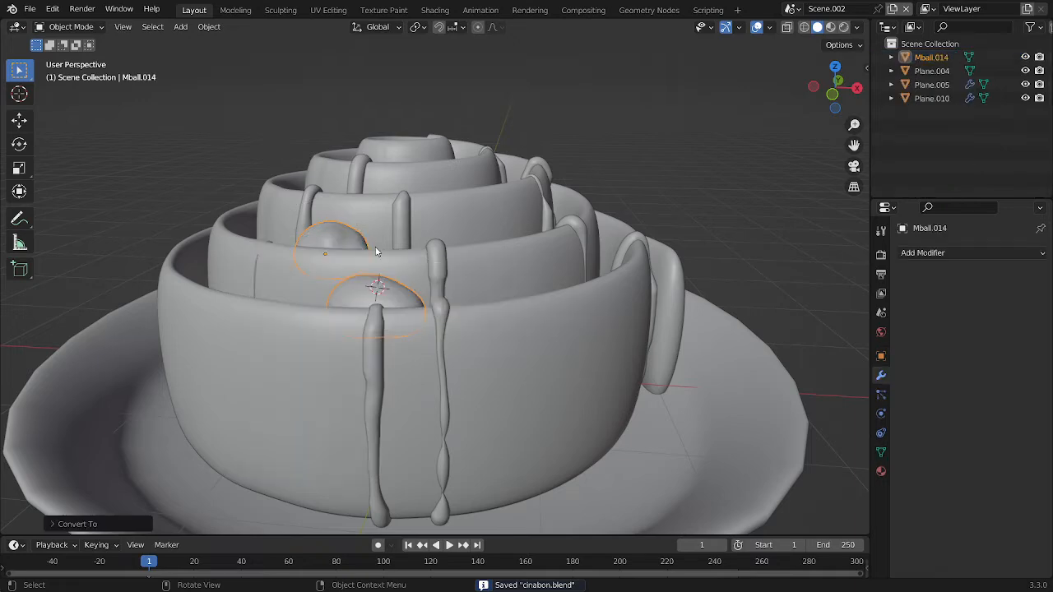
middle_drag(415, 280, 459, 264)
scroll(459, 269, up, 5)
right_click(462, 268)
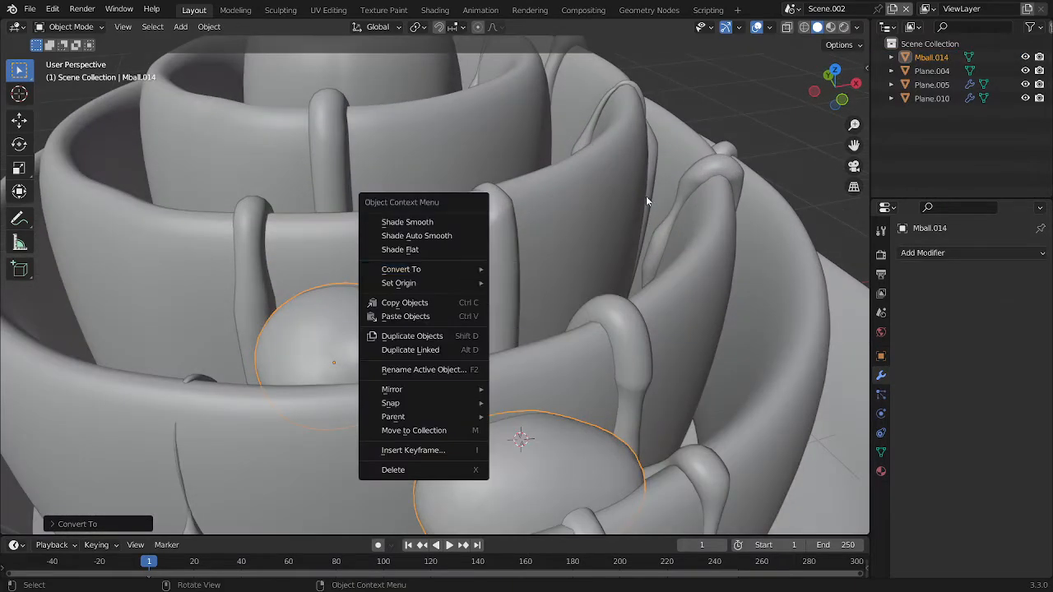
Switch to the Shading workspace, select the strips and replace their material with a new one
click(435, 9)
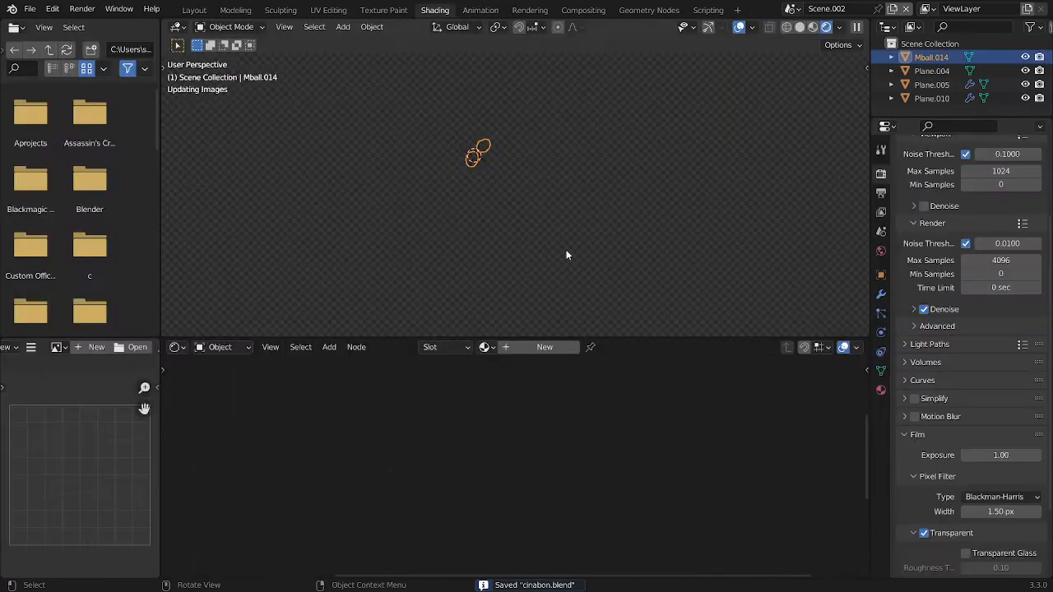
scroll(494, 165, up, 6)
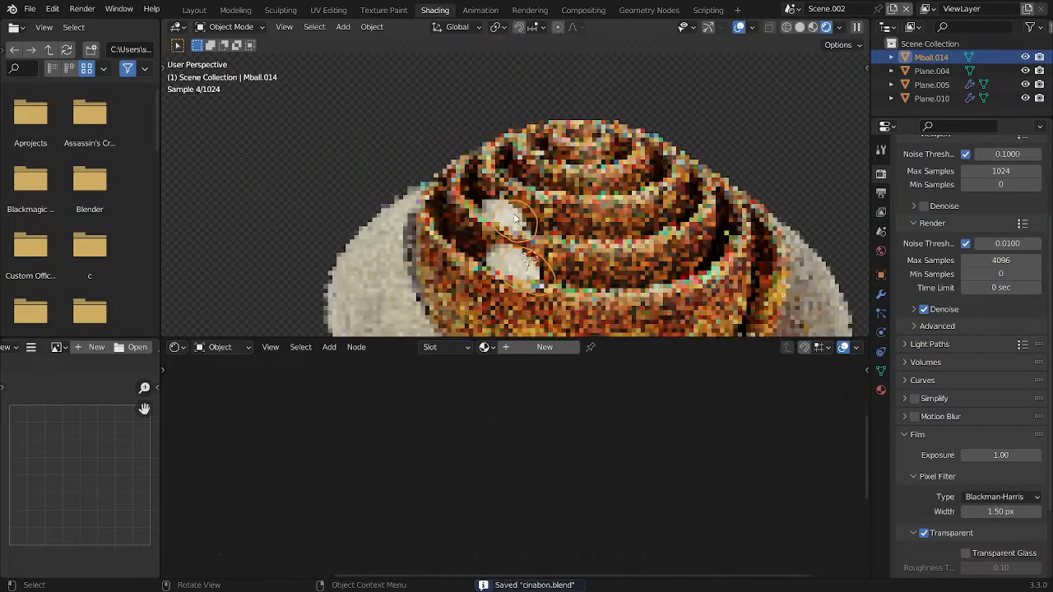
click(506, 176)
scroll(505, 175, down, 2)
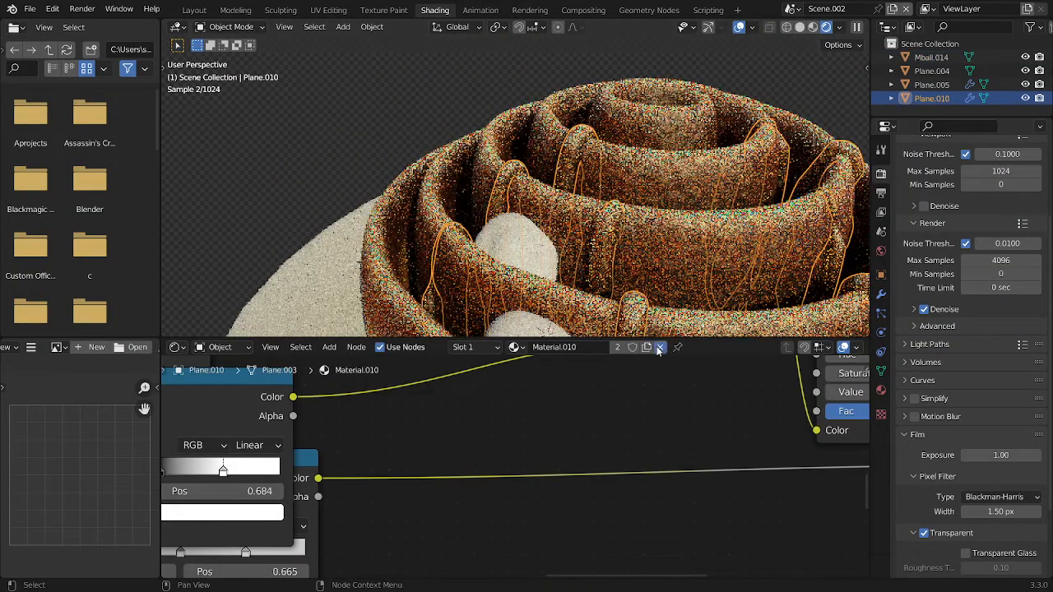
click(659, 347)
click(545, 347)
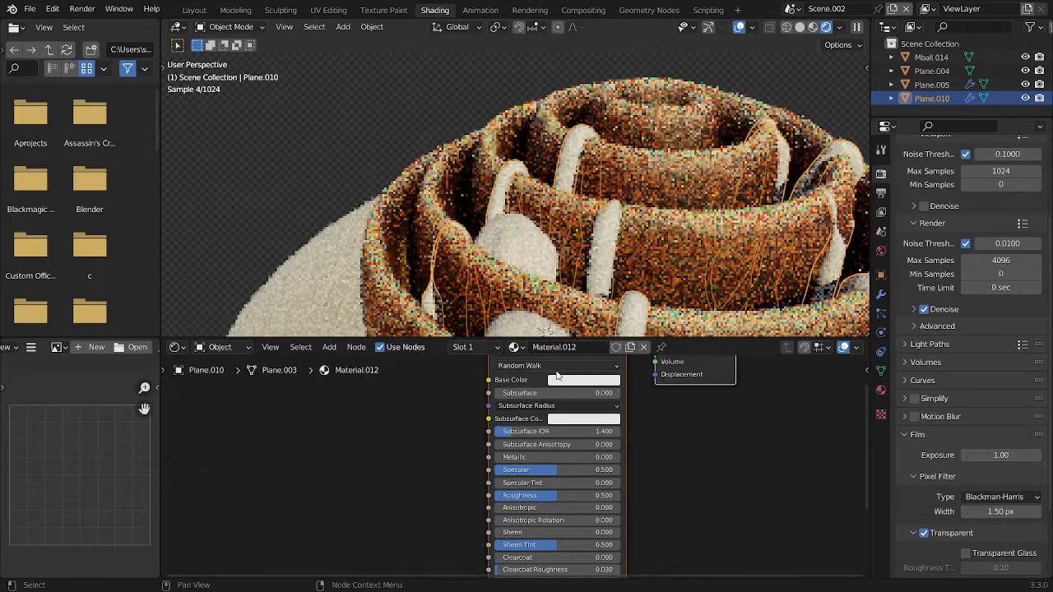
Set the new strip material's base color to pure white with a value of 1.0 and save the file
click(558, 370)
click(576, 385)
scroll(576, 388, up, 3)
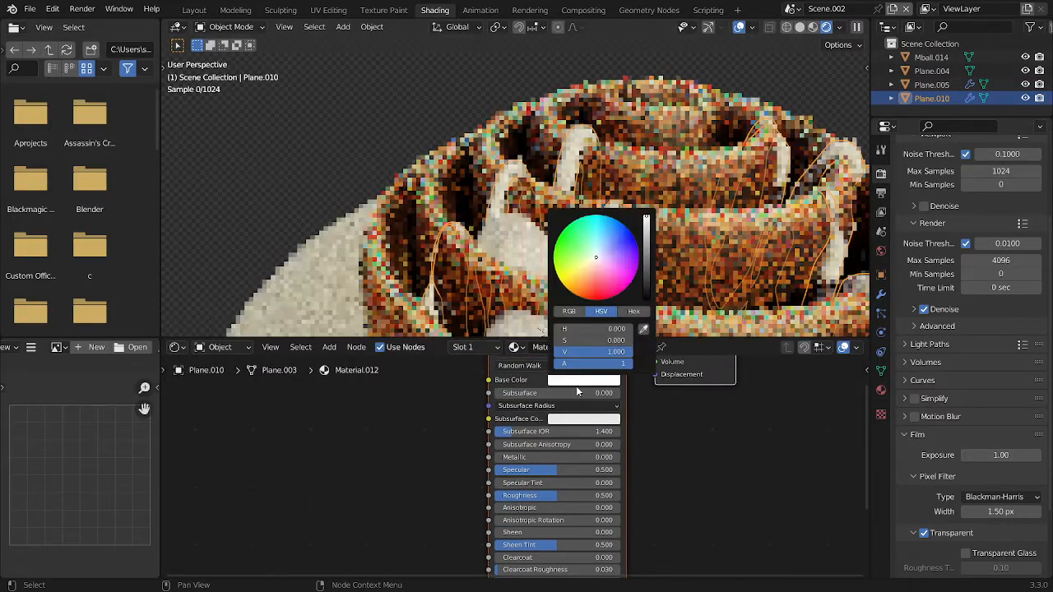
scroll(683, 480, down, 2)
key(ctrl+s)
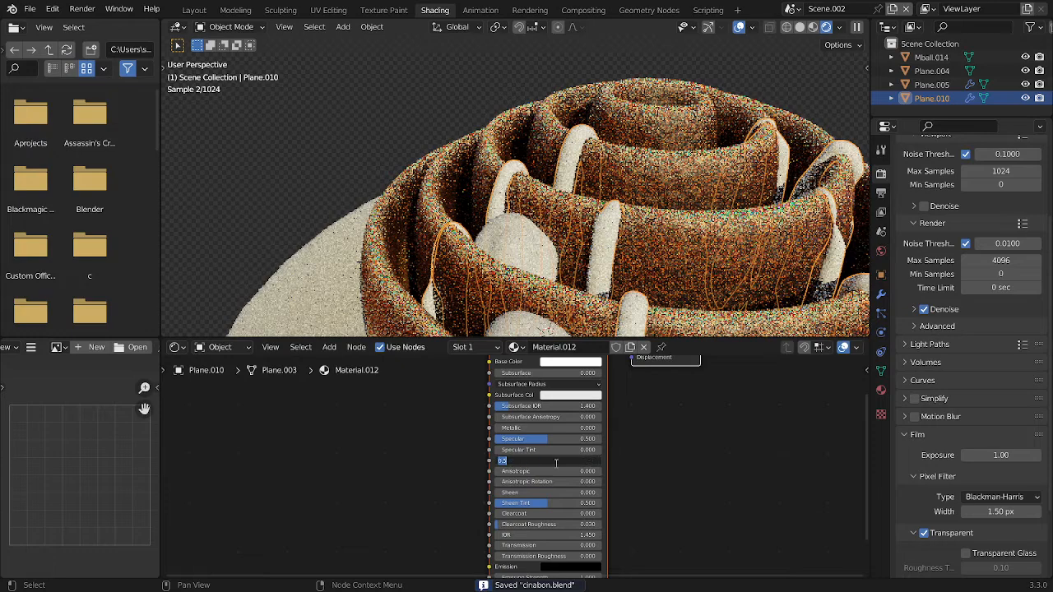
Set the strip material's roughness to 0.4 and its subsurface to 0.2
key(BackSpace)
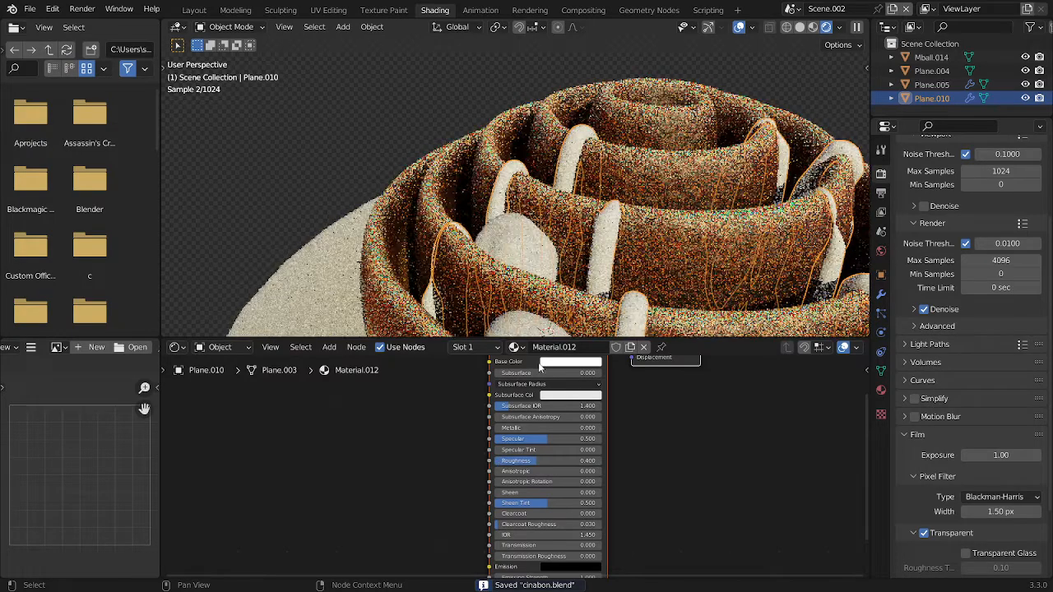
text(0.2)
key(Return)
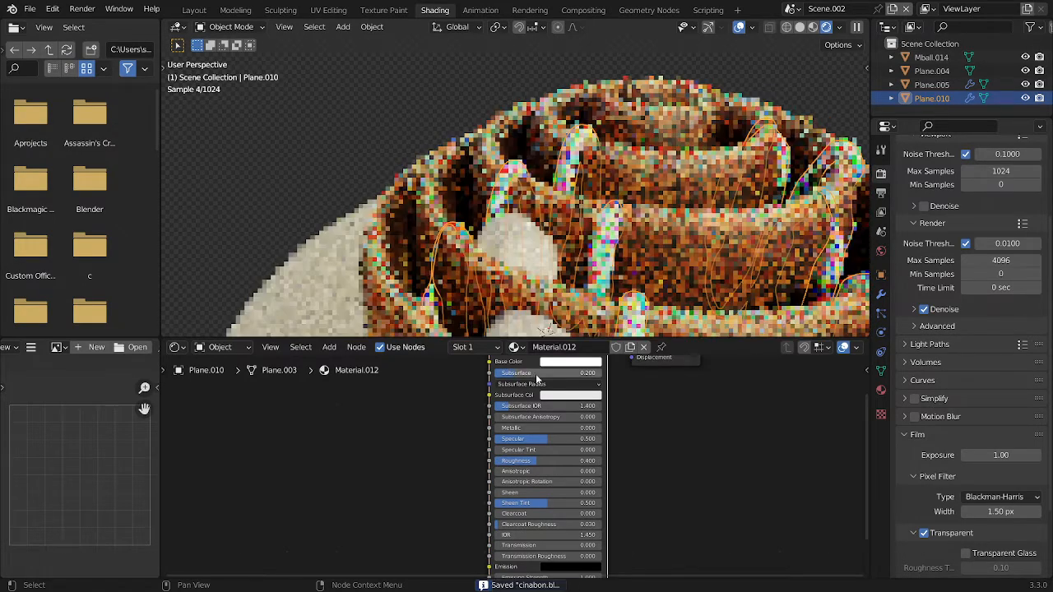
Set all the subsurface radius values of the strip material to 1
click(565, 397)
click(532, 387)
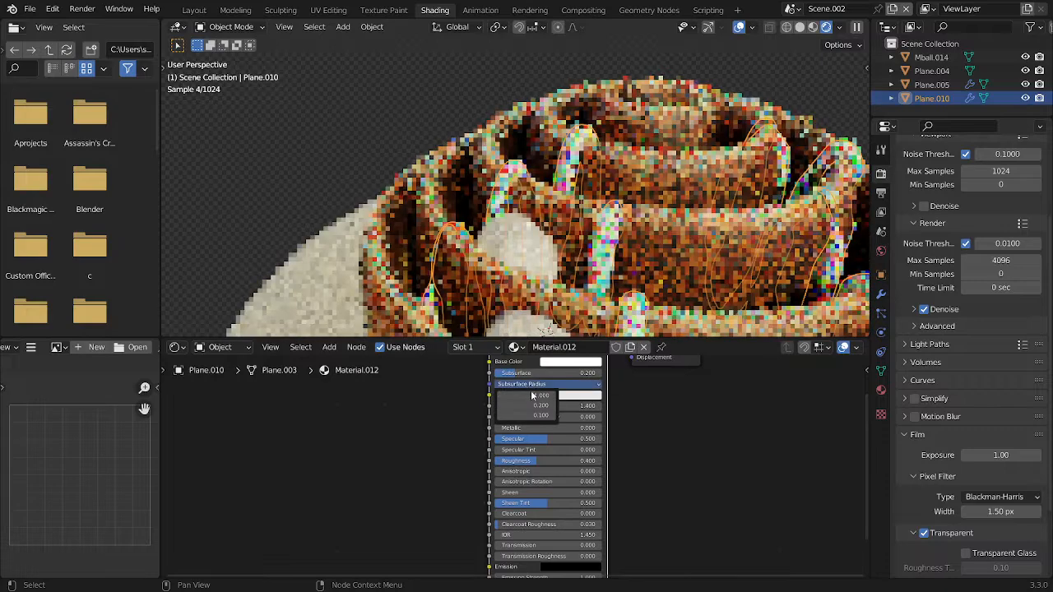
drag(533, 398, 532, 416)
text(1)
key(Return)
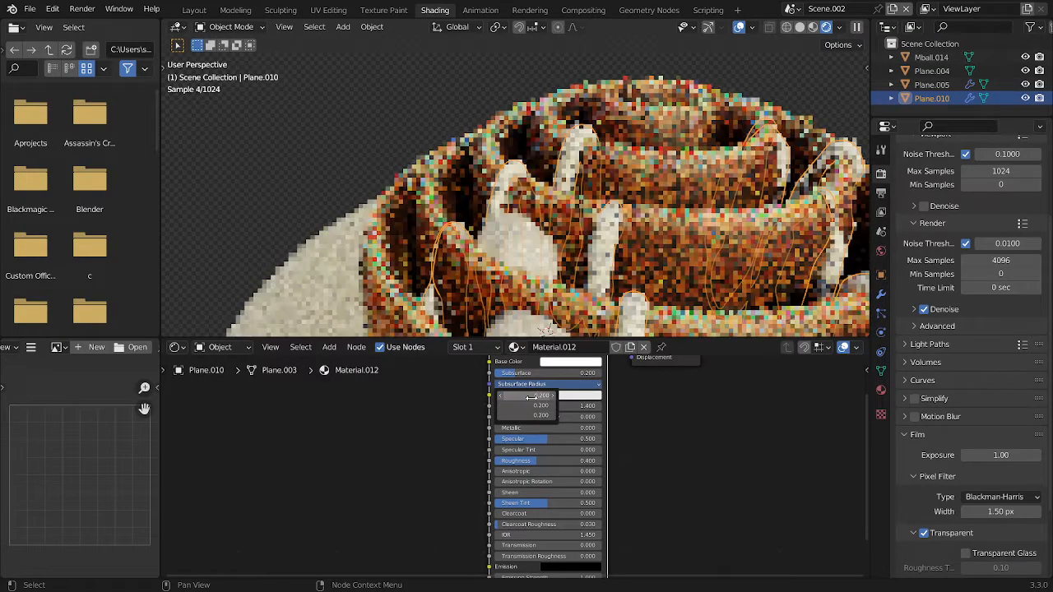
Link the strips' material to the converted lump mesh and save the file
click(510, 263)
shift+click(599, 251)
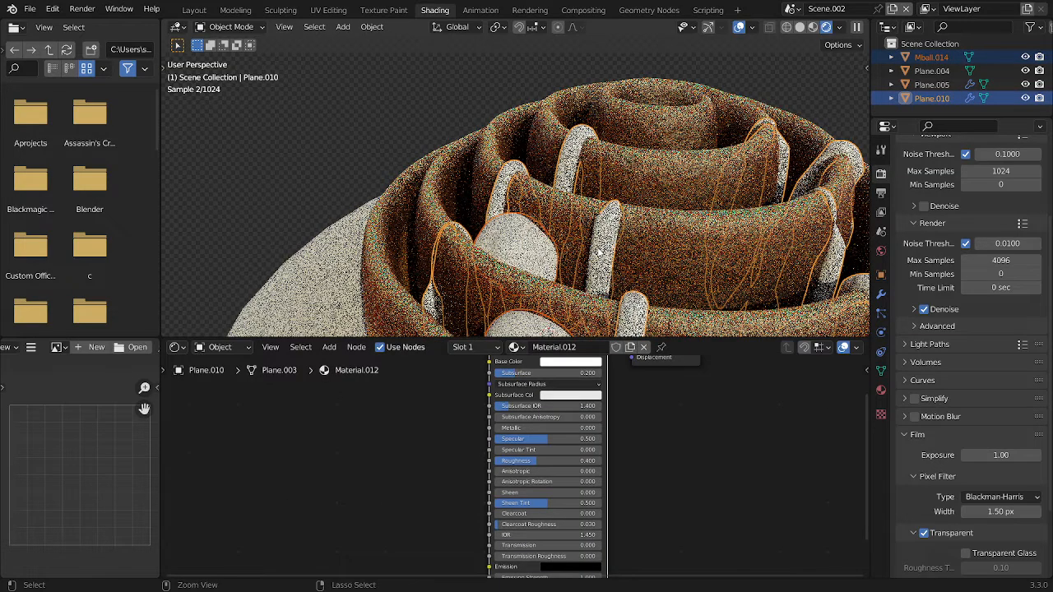
key(ctrl+l)
click(579, 283)
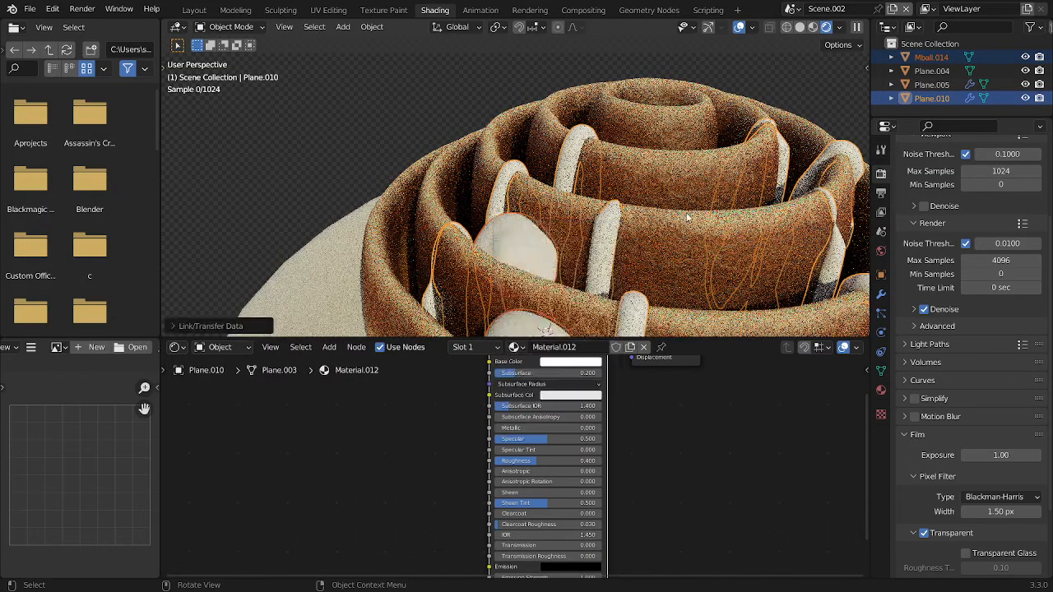
key(ctrl+s)
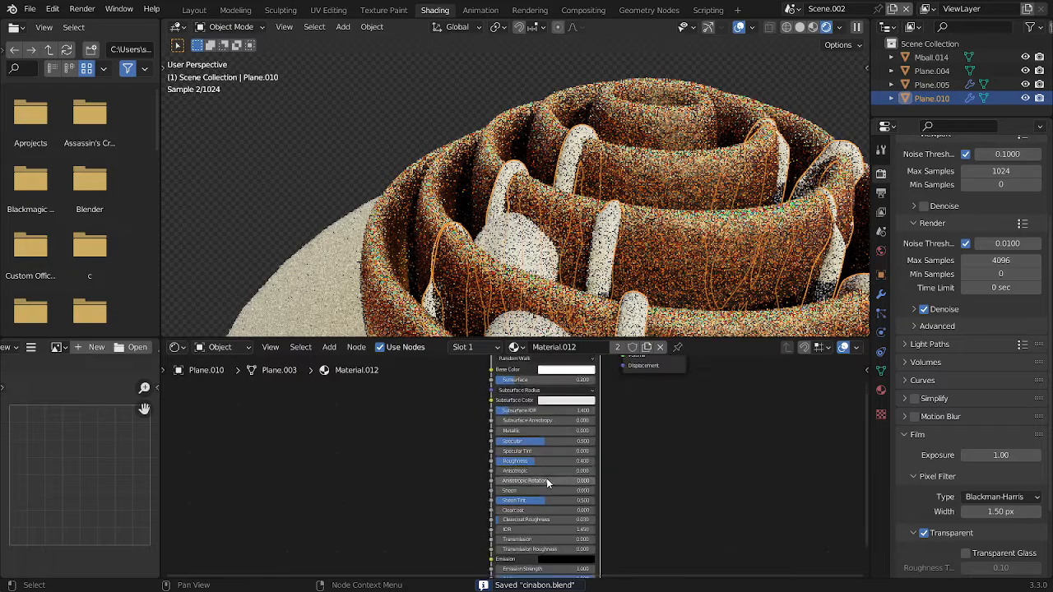
Set the clearcoat of the white material to 1
drag(535, 513, 600, 513)
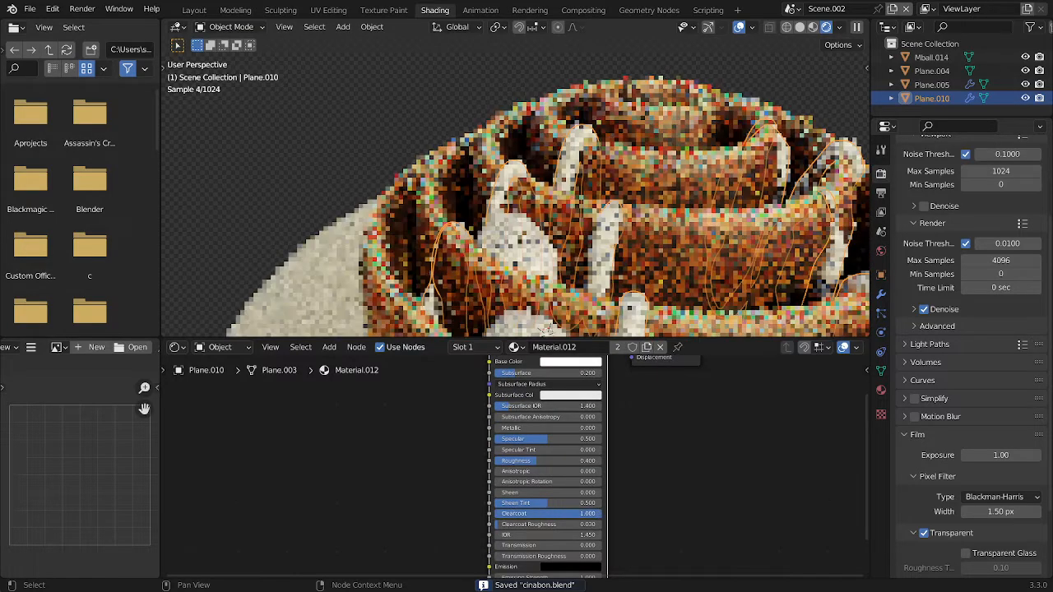
Reset the white icing material's clearcoat to 0 and save the file
middle_drag(529, 247, 556, 256)
drag(547, 515, 441, 515)
scroll(654, 244, down, 4)
scroll(654, 244, down, 3)
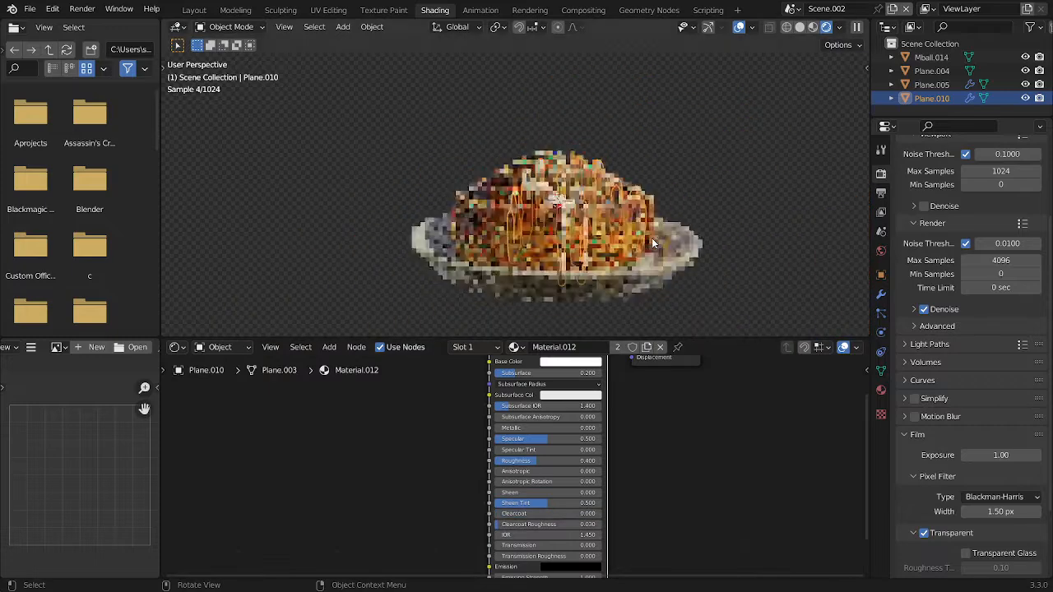
scroll(655, 223, down, 5)
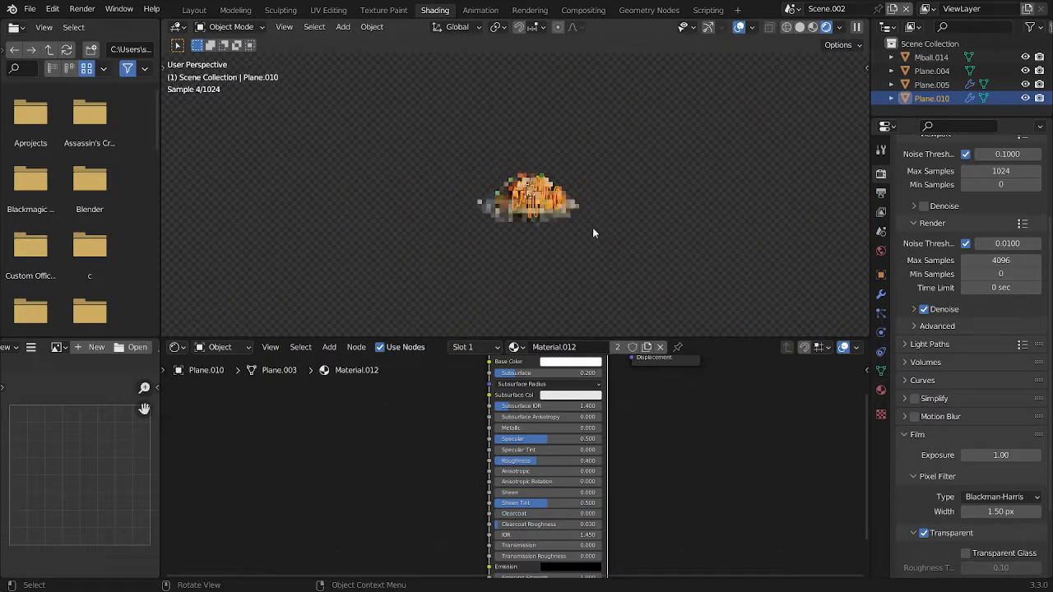
middle_drag(595, 233, 581, 271)
click(614, 170)
scroll(614, 168, up, 4)
key(ctrl+s)
Switch to solid shading and the Layout workspace, and add a mesh plane to the scene
click(560, 221)
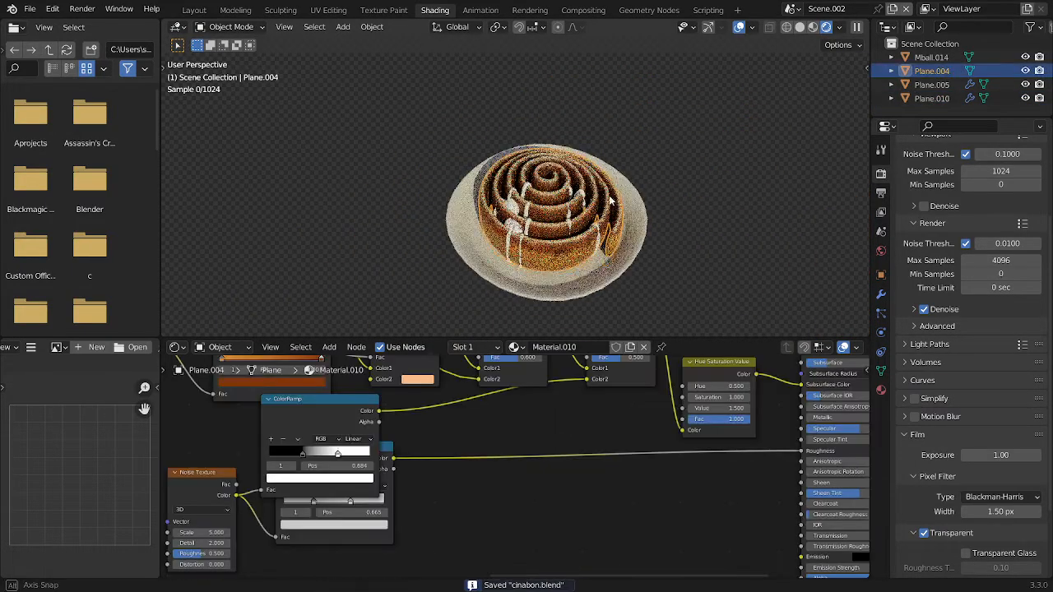
scroll(608, 188, up, 2)
key(z)
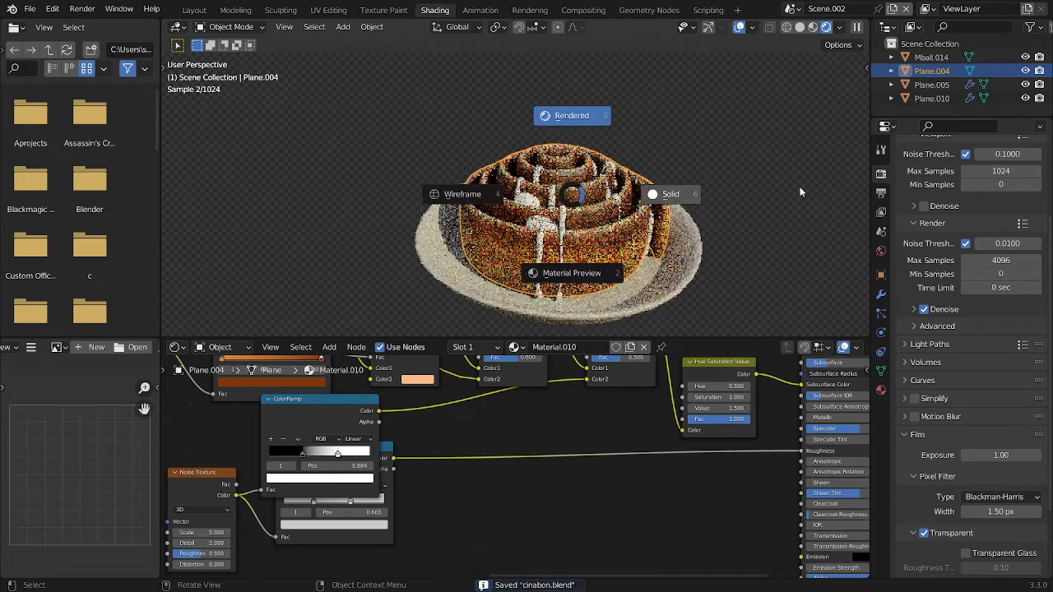
click(800, 193)
click(197, 15)
scroll(576, 240, down, 6)
scroll(576, 241, down, 5)
key(shift+a)
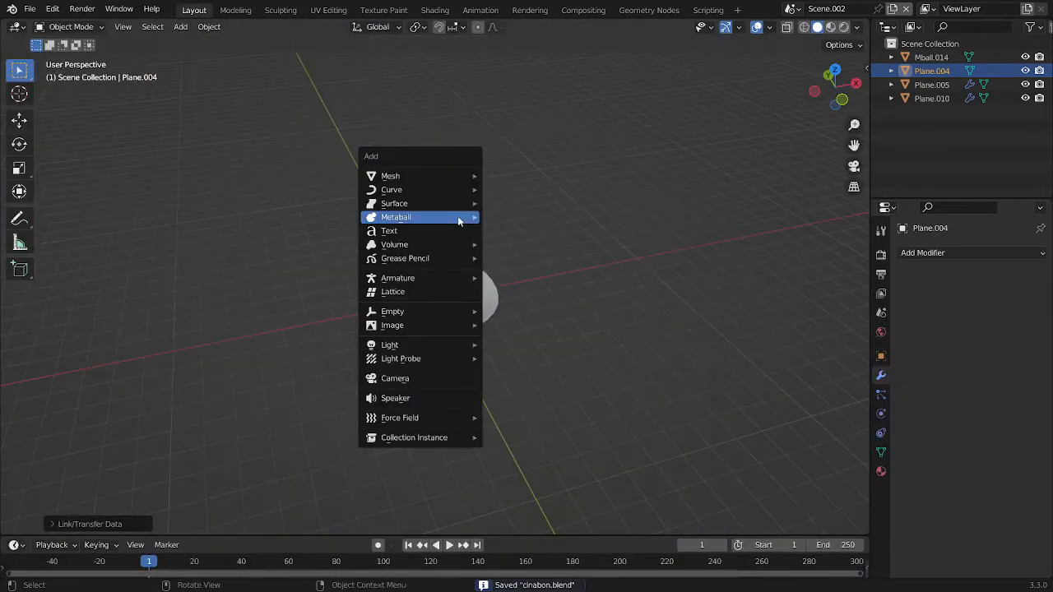
mouse_move(436, 173)
click(507, 172)
Scale the new plane up into a large ground surface and lower it along Z beneath the plate
key(s)
click(204, 265)
key(s)
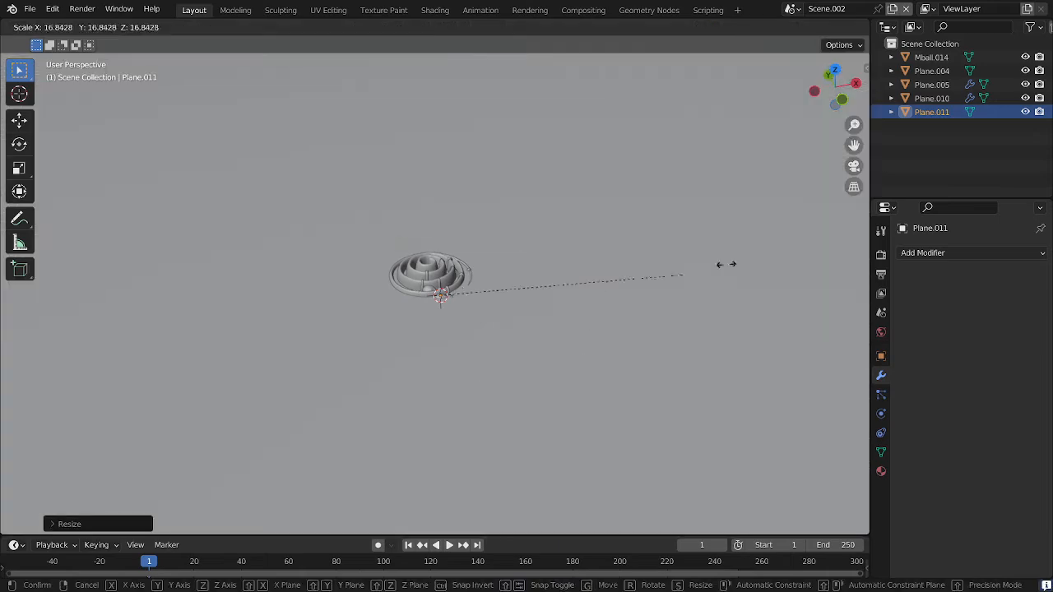
right_click(831, 286)
key(s)
click(576, 301)
key(g)
key(z)
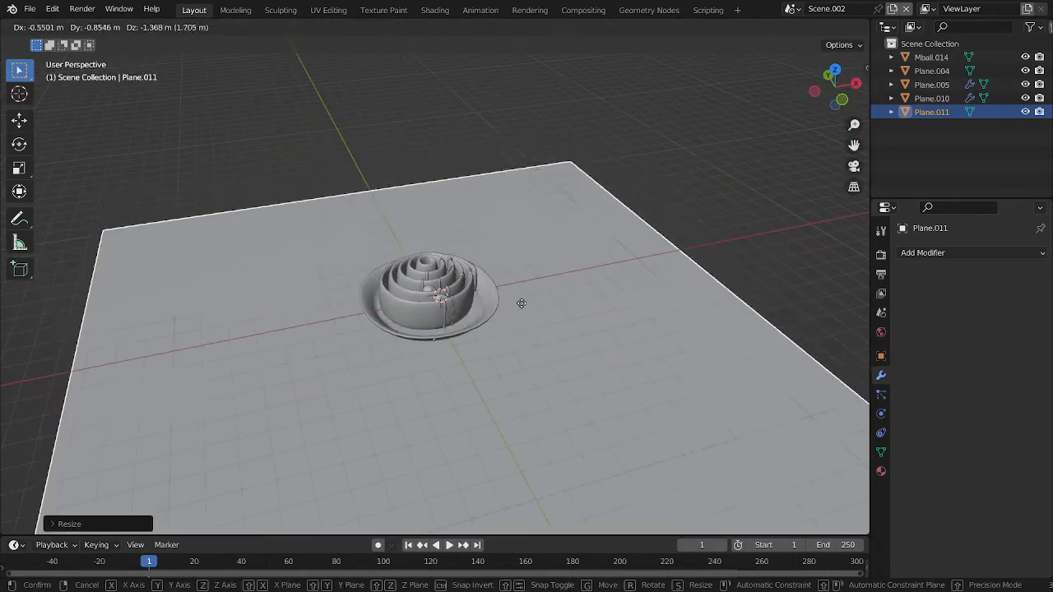
click(510, 288)
key(s)
click(704, 258)
Add a camera and align it to an angled view looking down at the roll
middle_drag(691, 260, 556, 278)
key(shift+a)
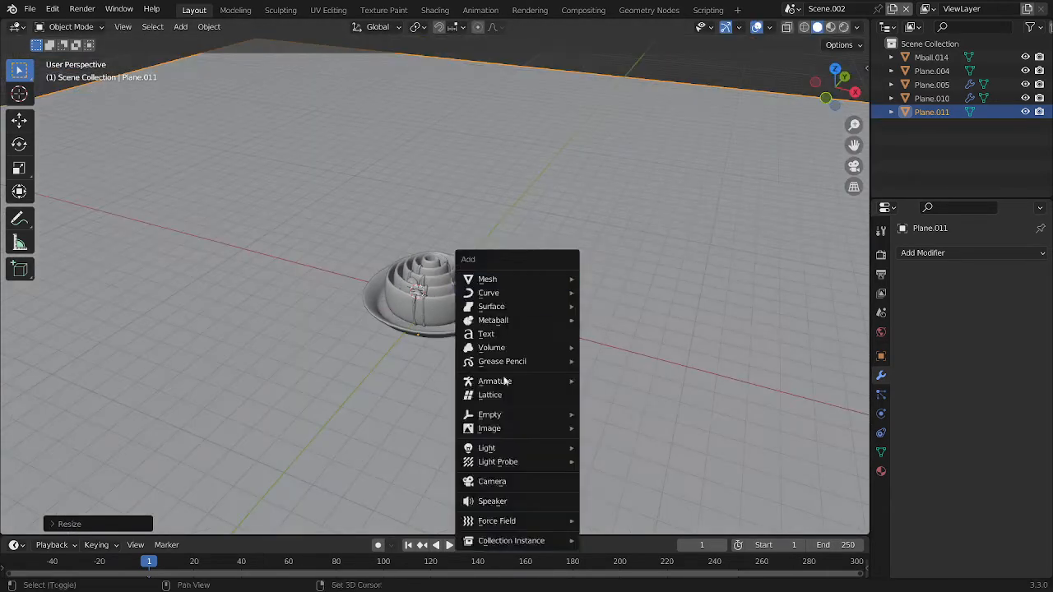
click(492, 481)
key(ctrl+alt+KP_0)
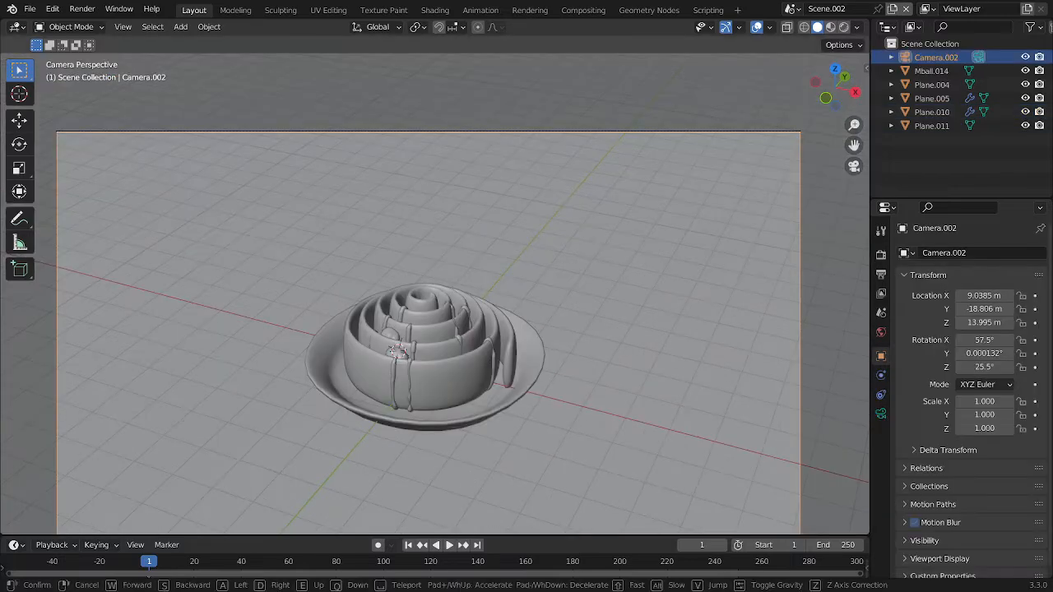
Adjust the camera's aim with walk navigation so the roll and plate sit near the middle of the frame
scroll(471, 465, down, 2)
scroll(472, 465, down, 4)
key(shift+grave)
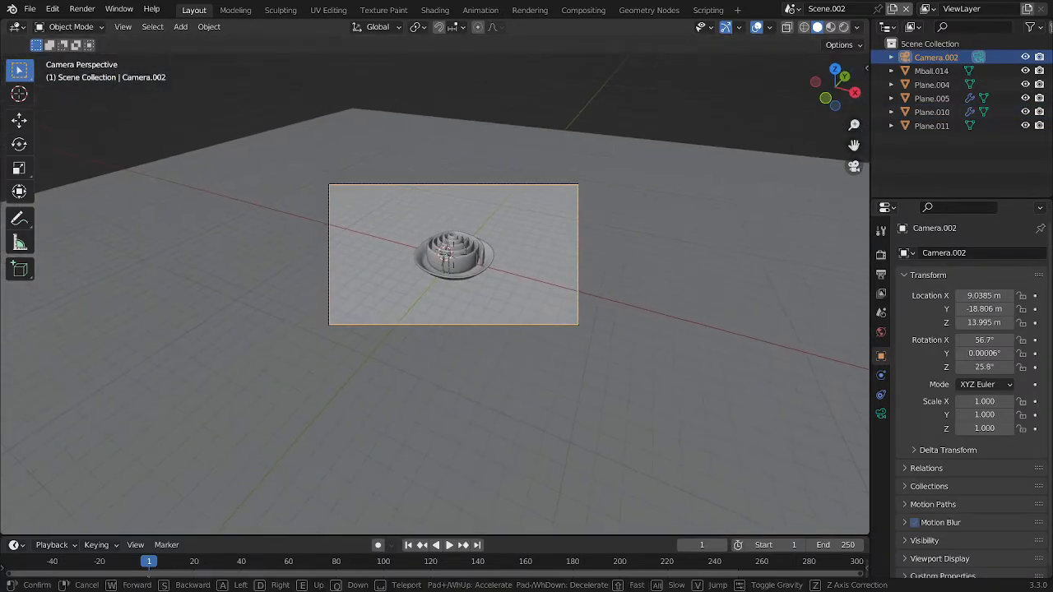
click(436, 284)
scroll(436, 284, up, 5)
scroll(536, 345, down, 4)
scroll(491, 249, up, 3)
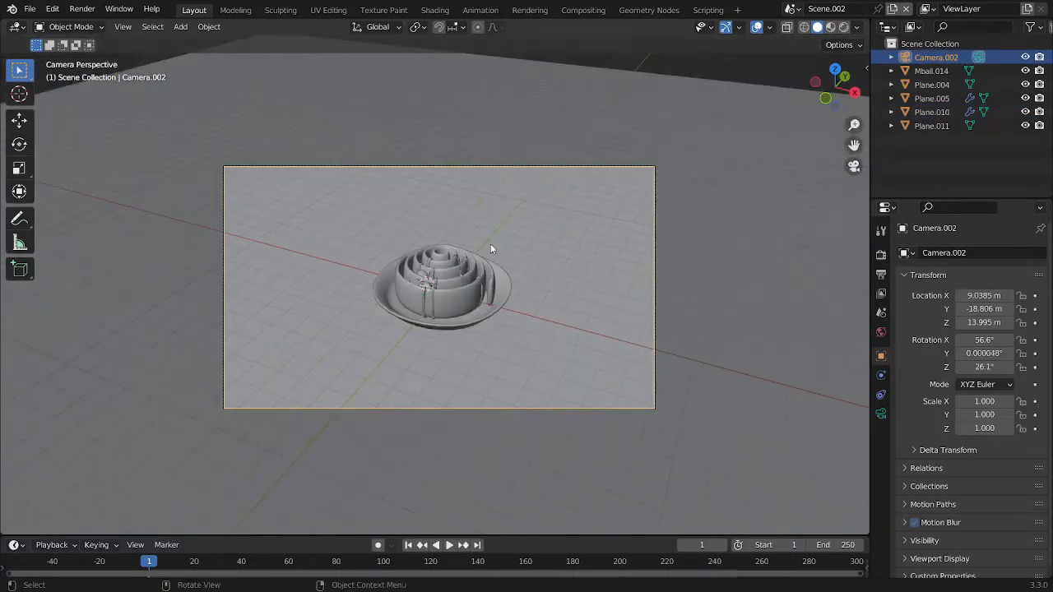
Create a new material for the ground plane in the Shading workspace and show the viewport in rendered shading
click(464, 132)
click(444, 10)
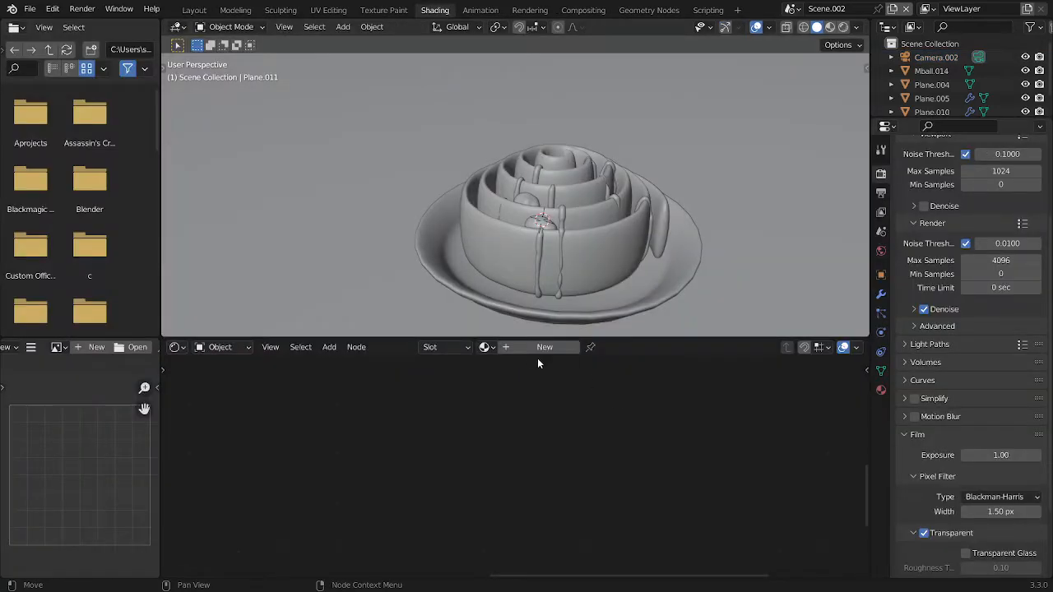
click(545, 347)
key(z)
click(492, 83)
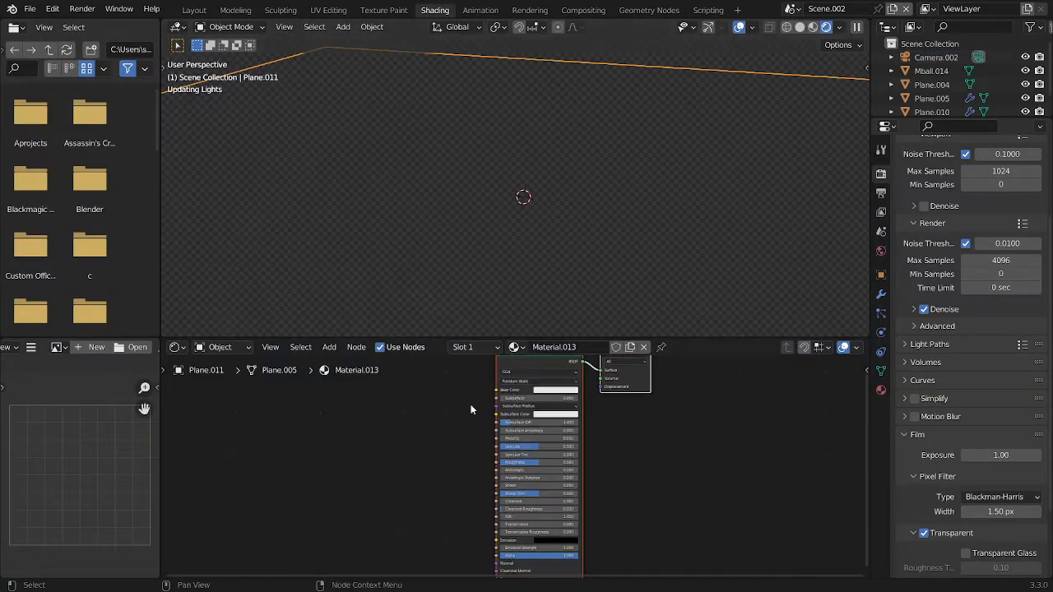
Start a Principled Texture Setup for the ground material, browsing to the textures folder in Downloads and filtering by "wood"
key(ctrl+shift+t)
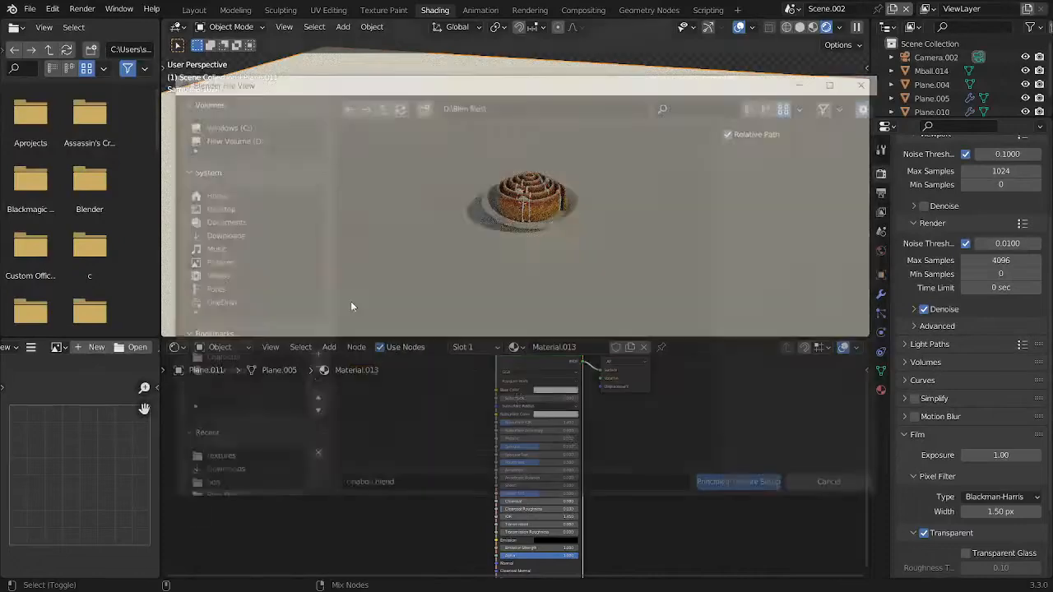
click(226, 247)
click(220, 236)
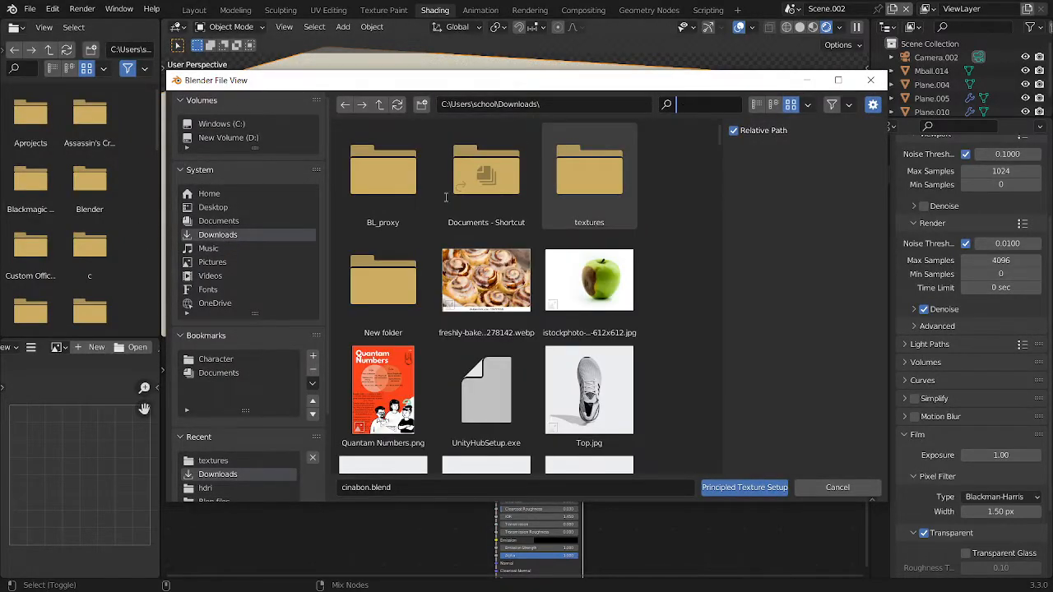
double_click(589, 173)
text(wood)
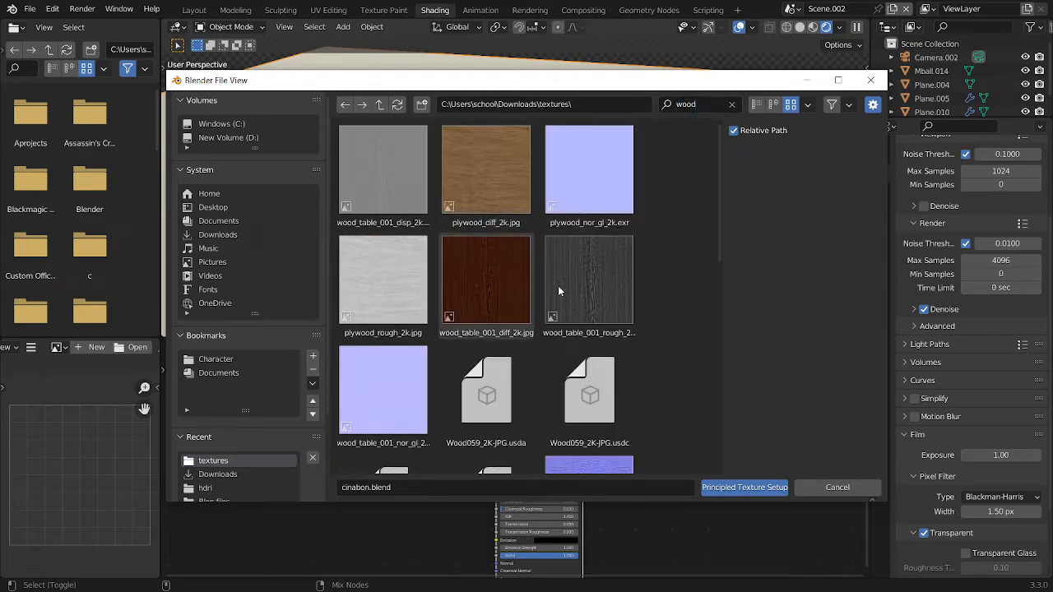
Try the Wood051 color, displacement, NormalDX and roughness maps on the ground material, and undo the texture setup
scroll(486, 280, down, 4)
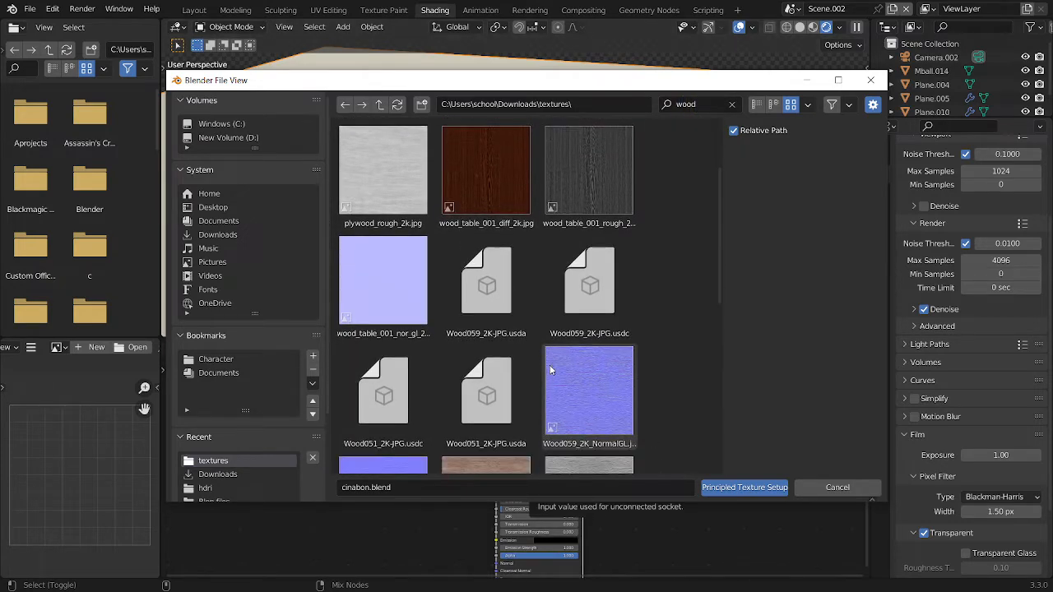
scroll(550, 368, down, 5)
scroll(545, 311, down, 6)
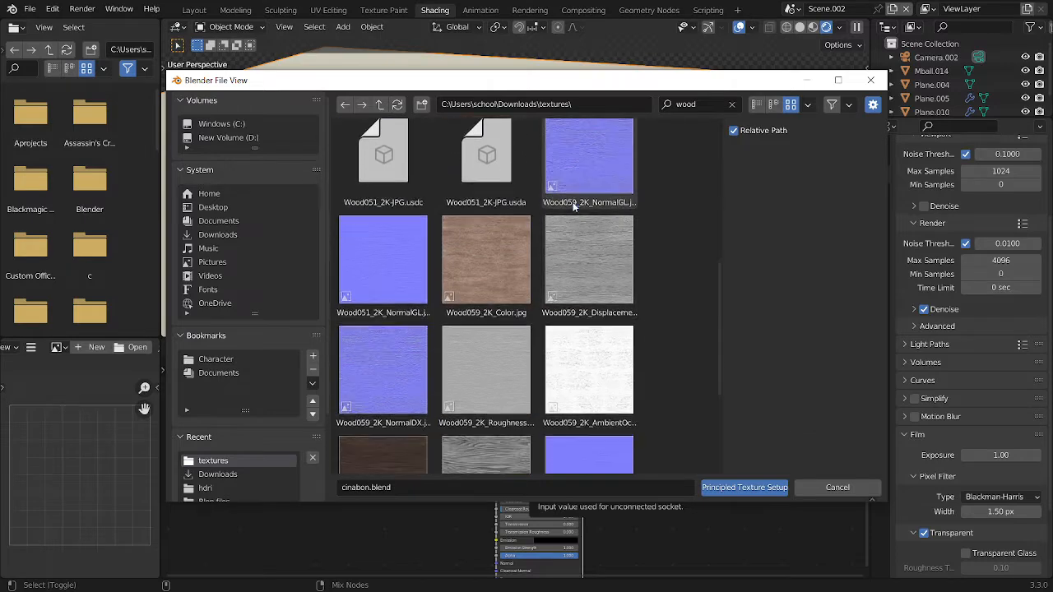
click(355, 301)
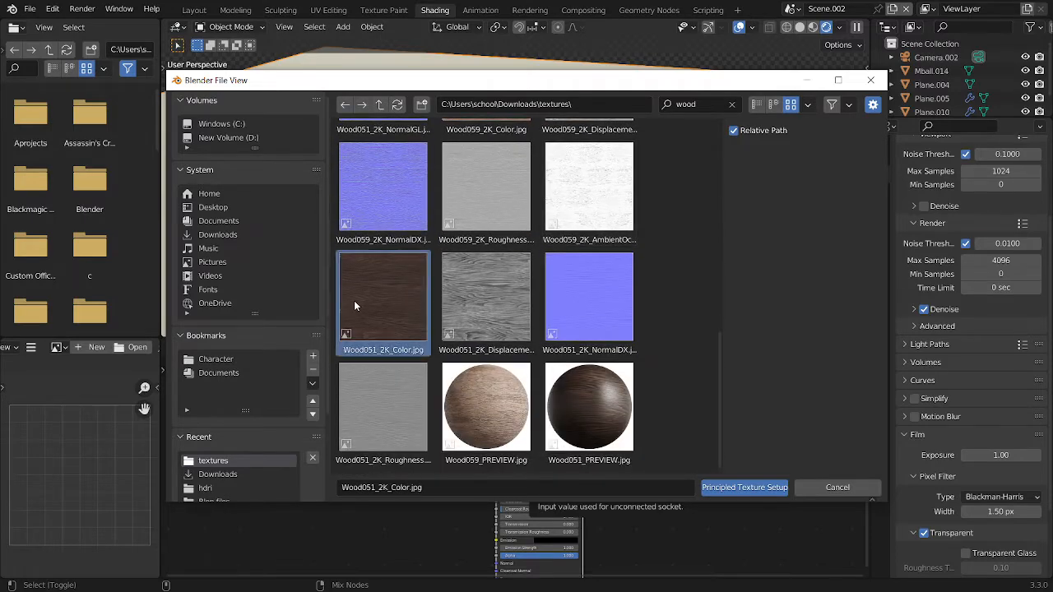
shift+click(362, 401)
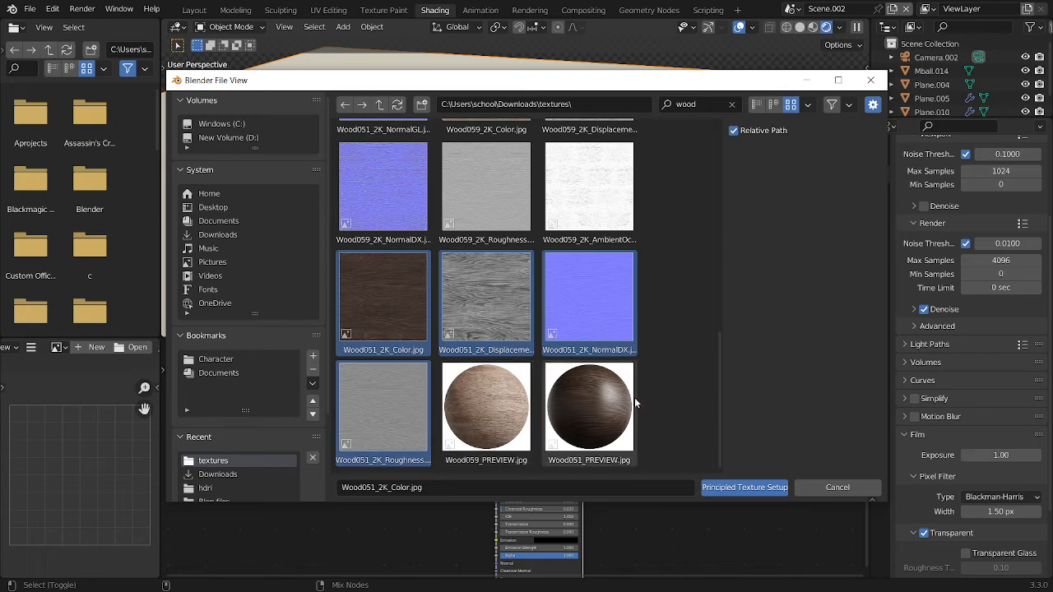
click(732, 487)
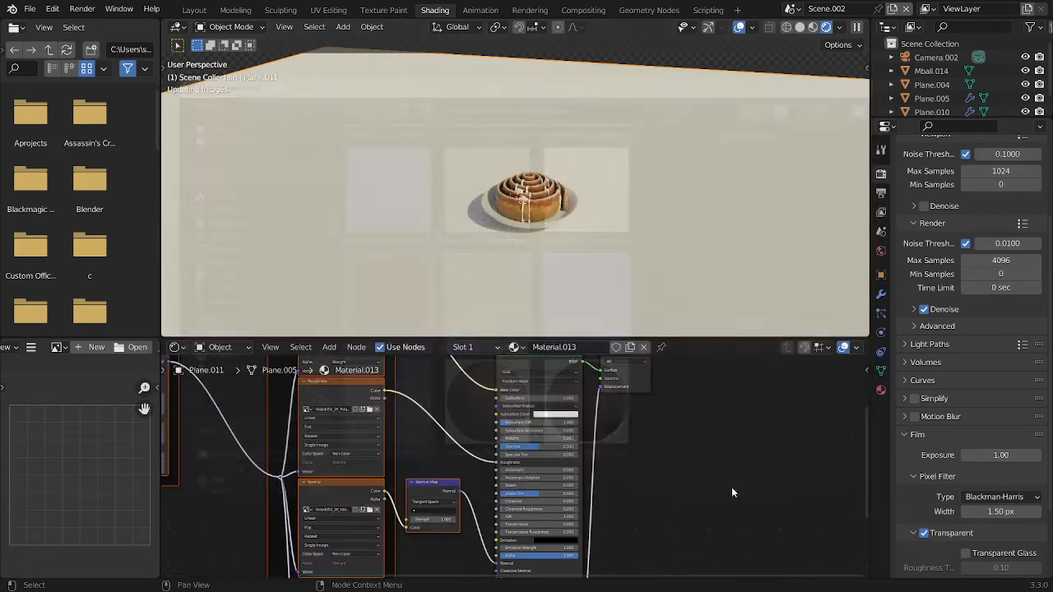
scroll(559, 455, down, 3)
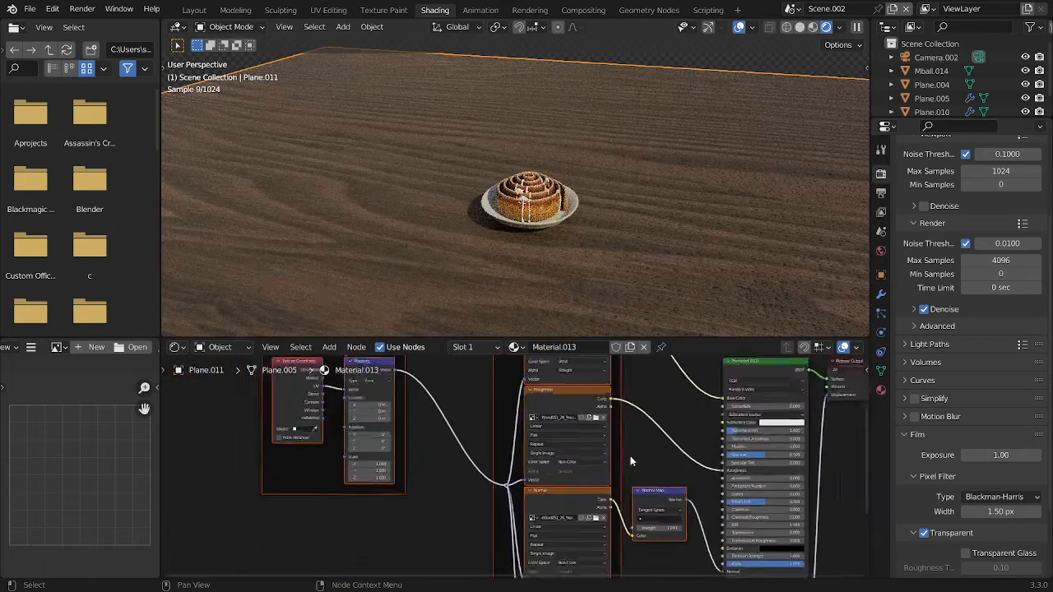
key(ctrl+z)
Apply the plywood diffuse, normal and roughness maps to the ground material with Principled Texture Setup, filtering the files by "wood"
key(ctrl+shift+t)
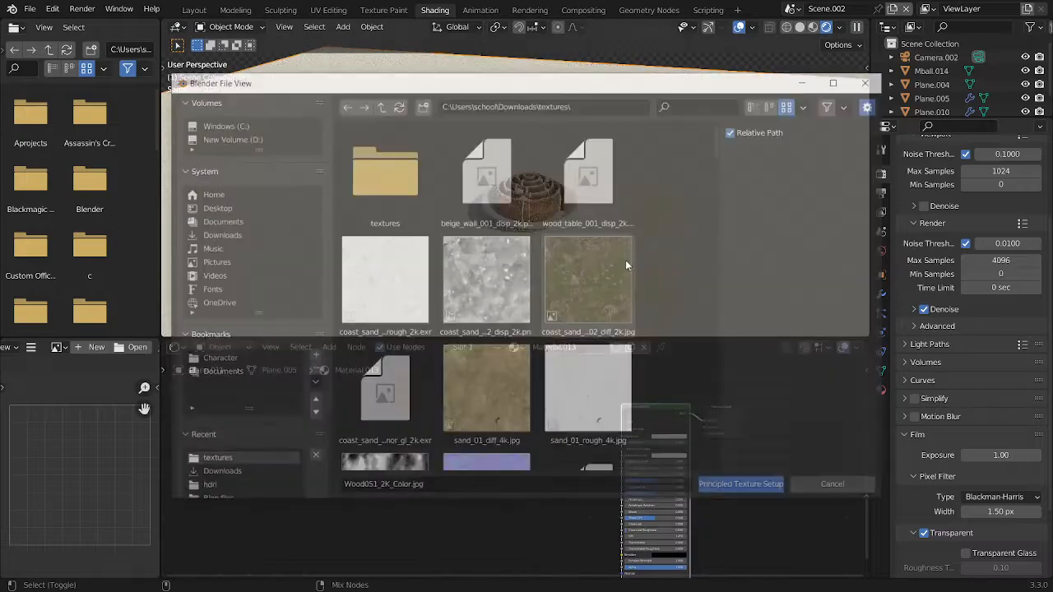
click(690, 104)
text(wood)
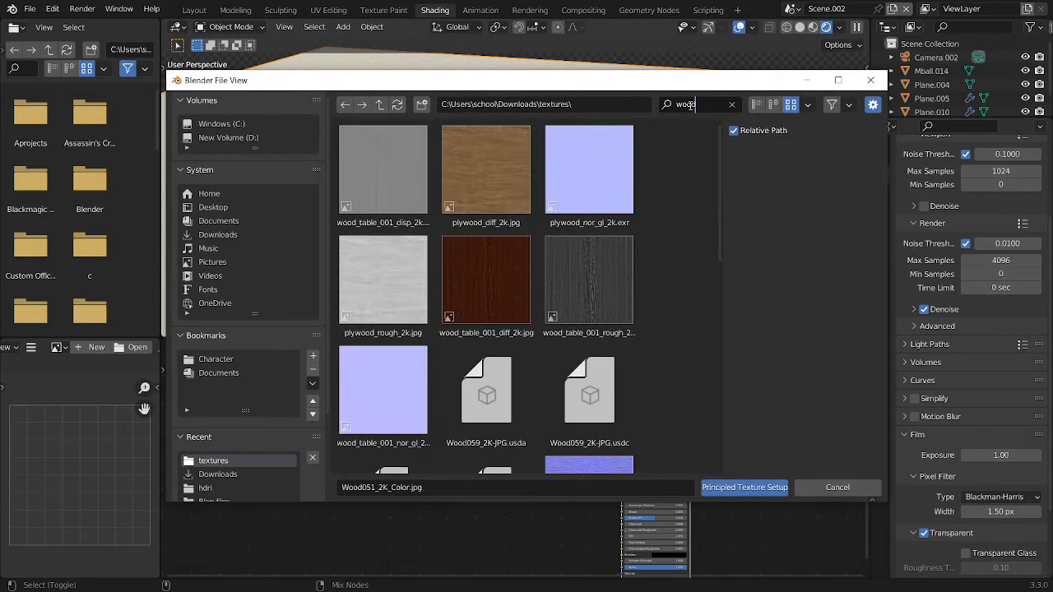
click(465, 251)
click(378, 191)
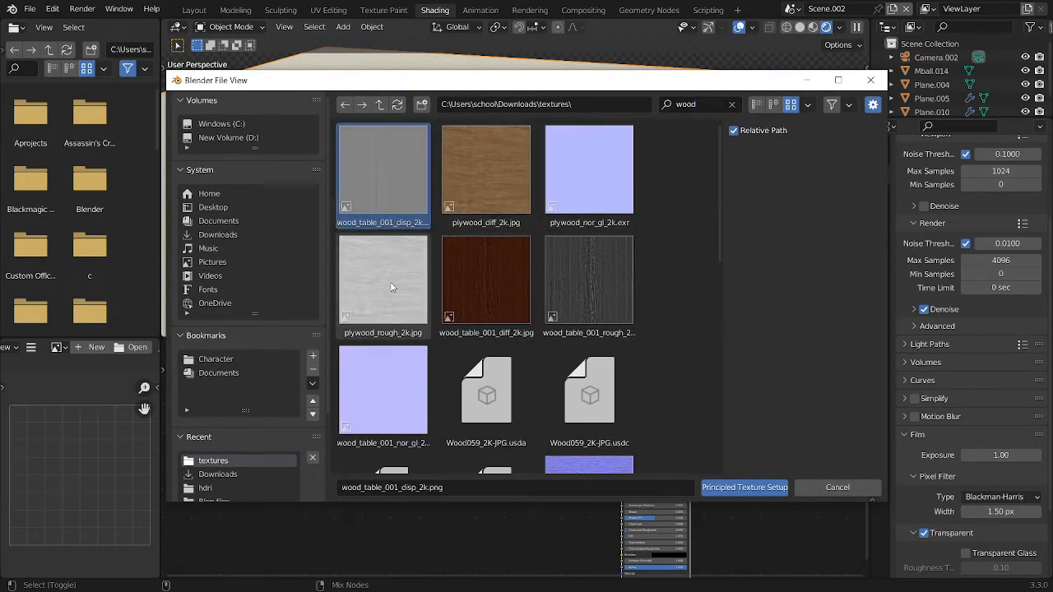
ctrl+click(378, 192)
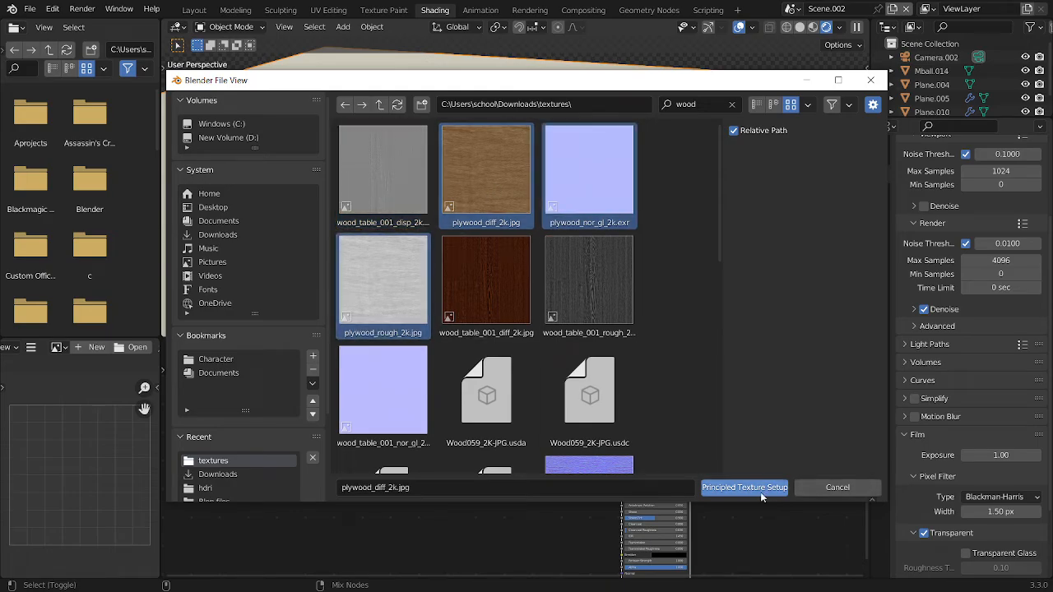
click(745, 488)
Look through the camera and set a render region around the whole camera frame
key(KP_0)
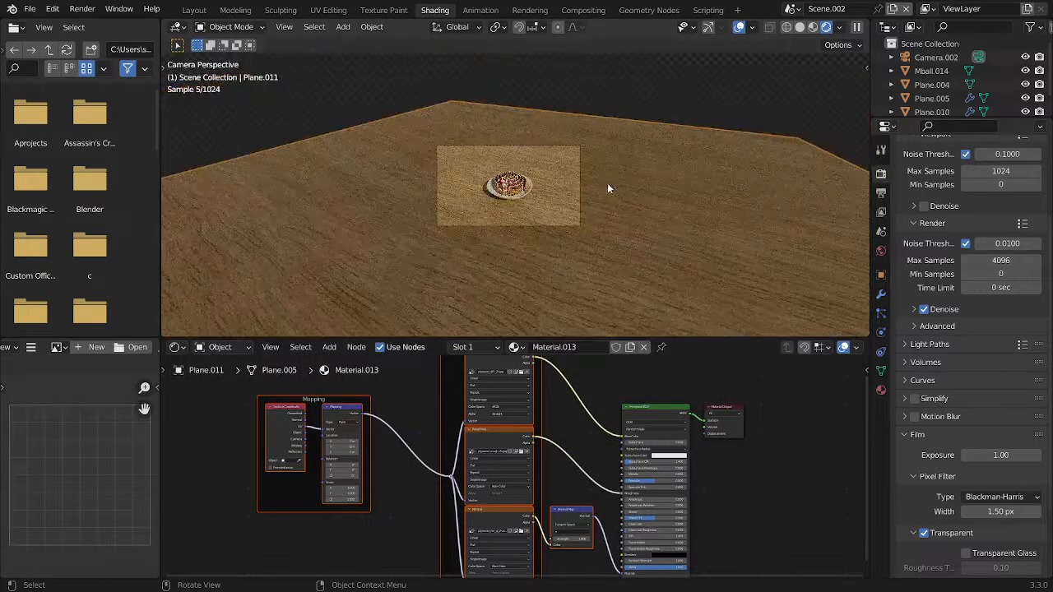
key(ctrl+b)
drag(645, 284, 416, 119)
scroll(480, 80, up, 3)
scroll(336, 512, up, 5)
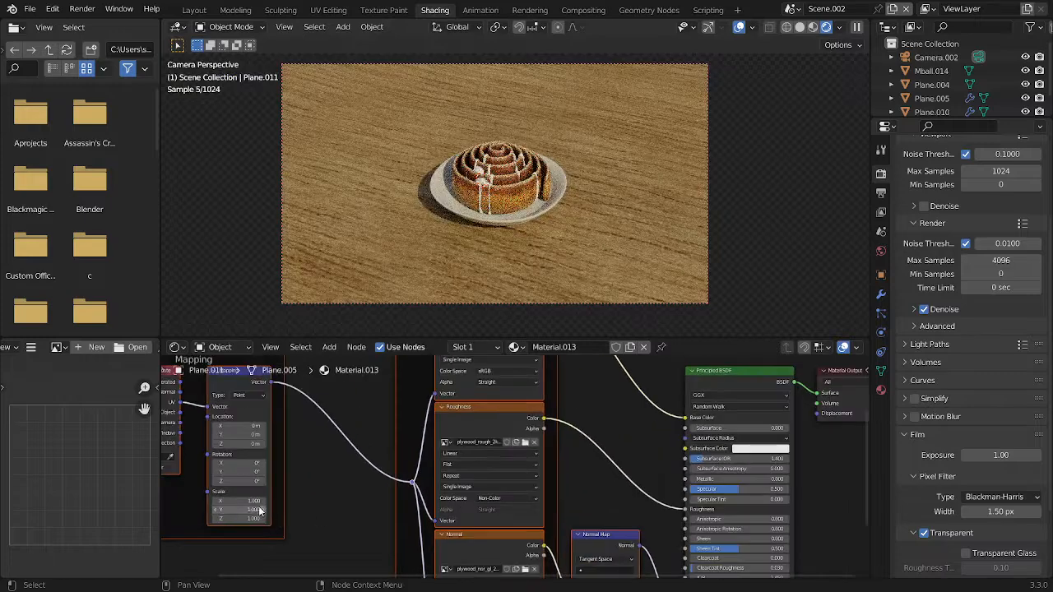
Set the X, Y and Z scale of the wood texture mapping to 5
drag(257, 520, 257, 501)
text(5)
key(Return)
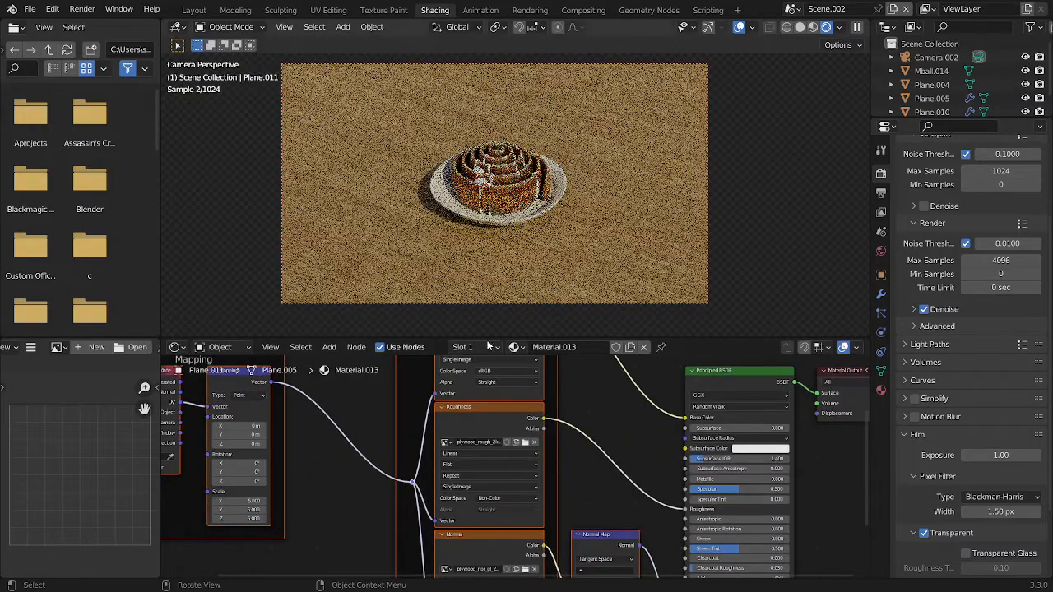
Set the wood texture mapping's scale to 8 on all three axes and save the file
mouse_move(254, 501)
mouse_down()
mouse_move(267, 502)
mouse_move(252, 519)
mouse_up()
click(362, 505)
text(8)
key(Return)
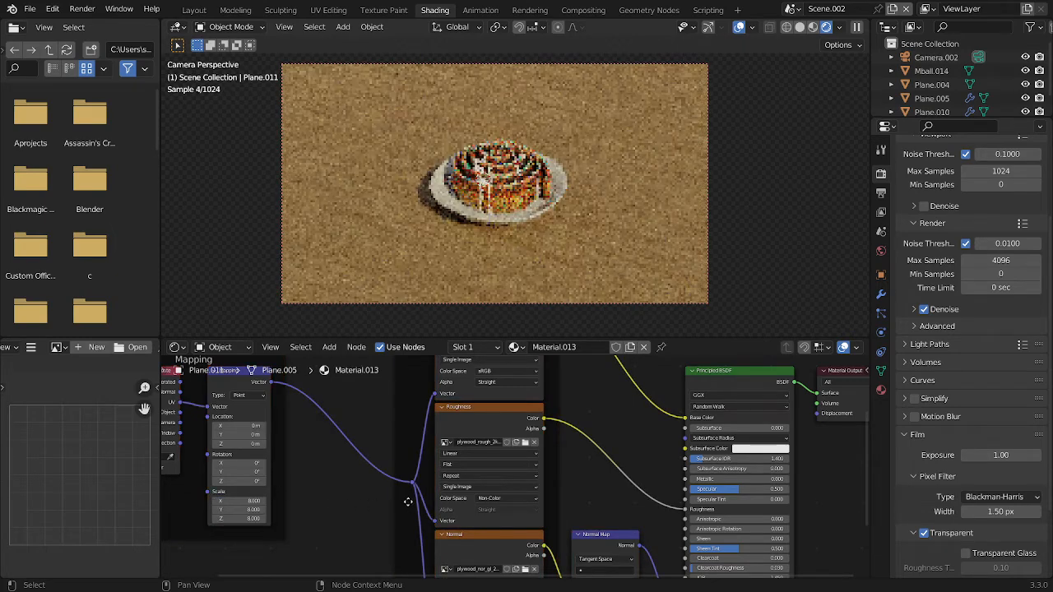
key(ctrl+s)
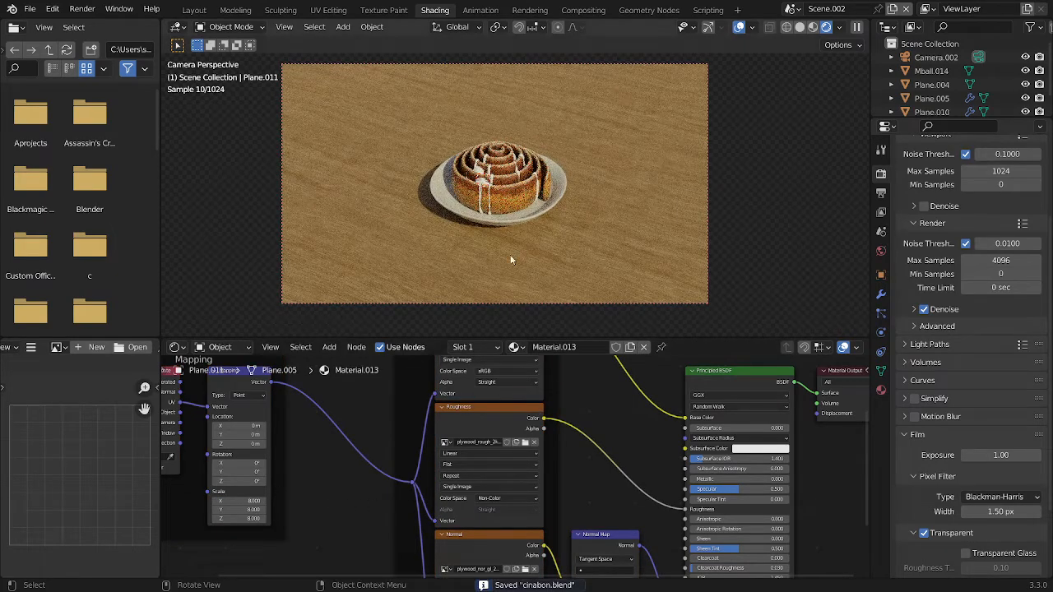
Move the camera closer to the roll with walk navigation and return the viewport to solid shading
key(shift+grave)
key(w)
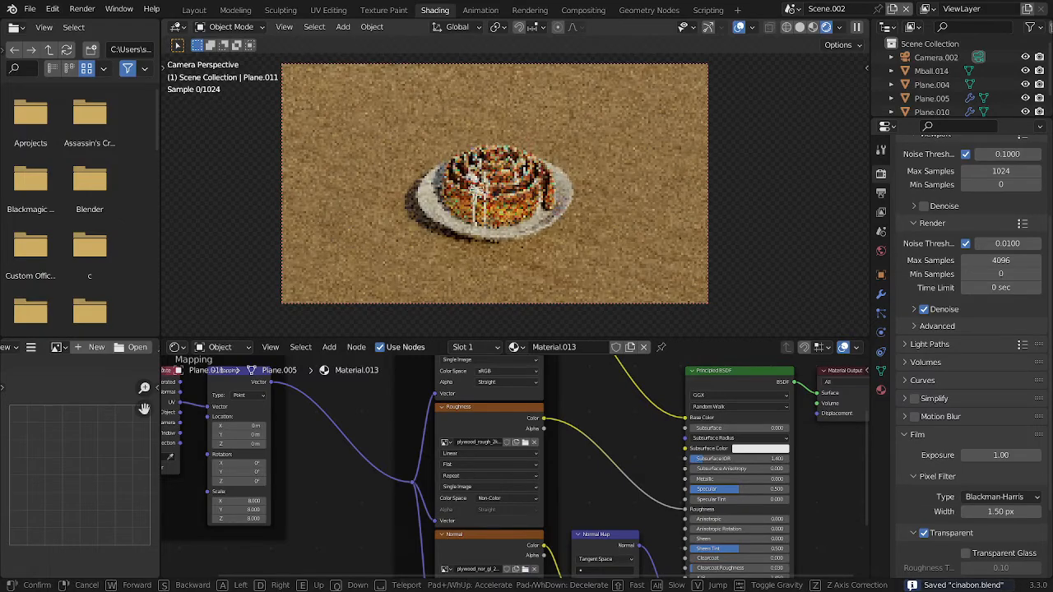
click(524, 248)
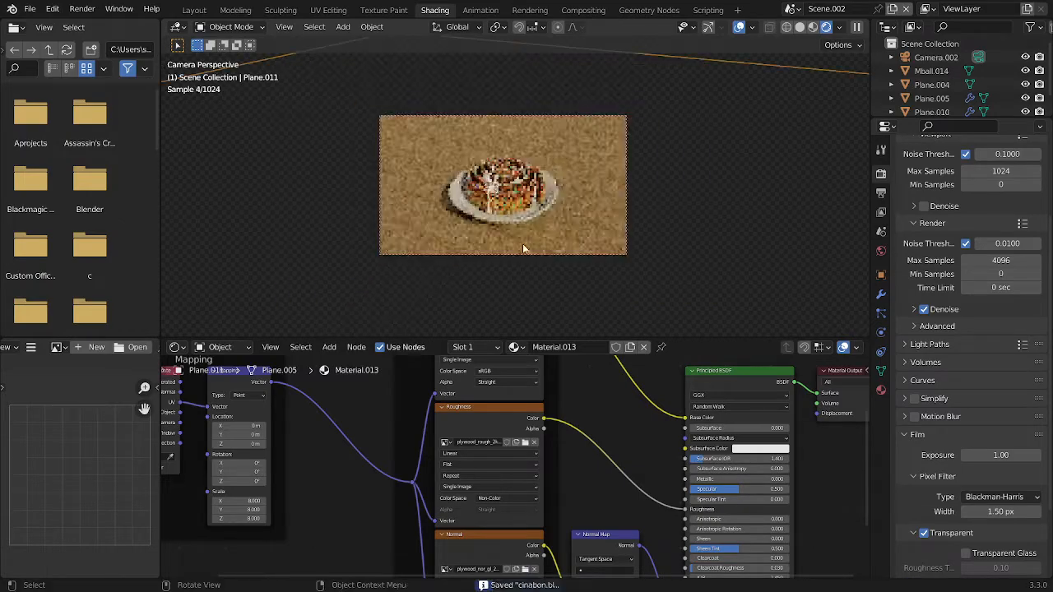
scroll(536, 188, up, 3)
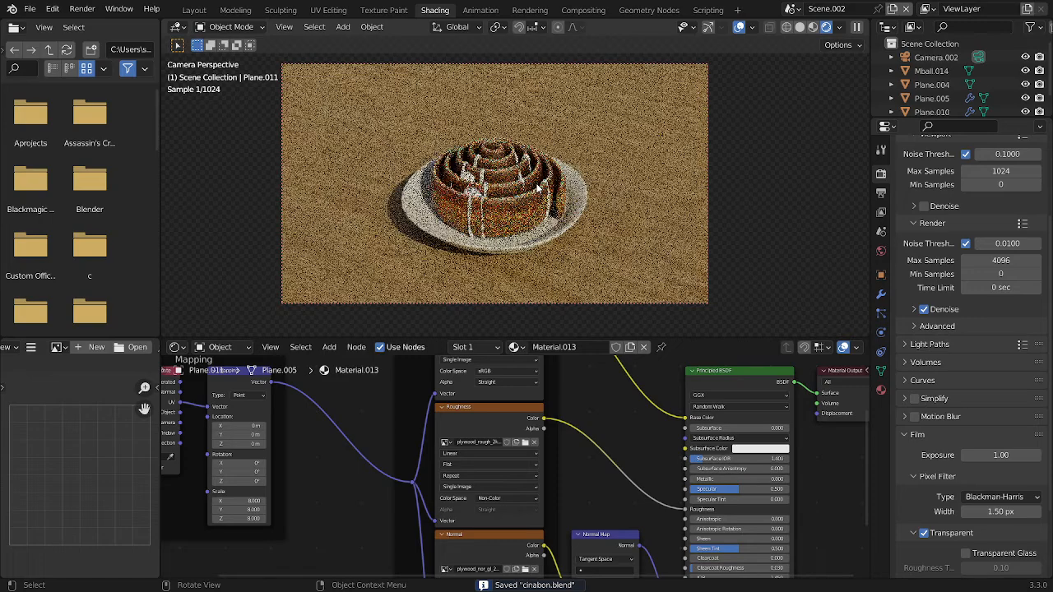
key(z)
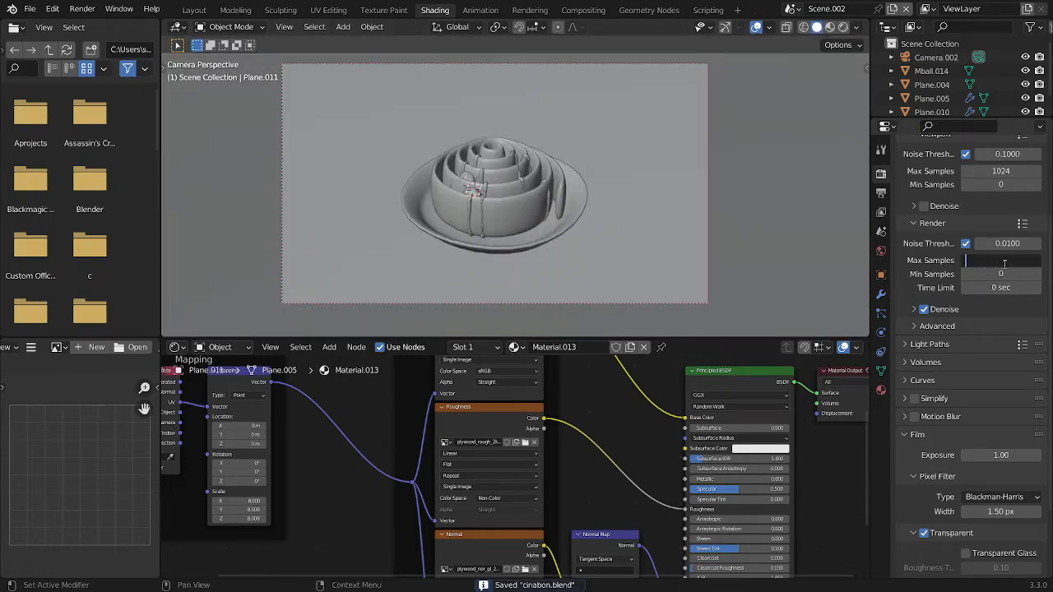
Set the render max samples to 30, render the image and minimise the render window
scroll(937, 300, down, 3)
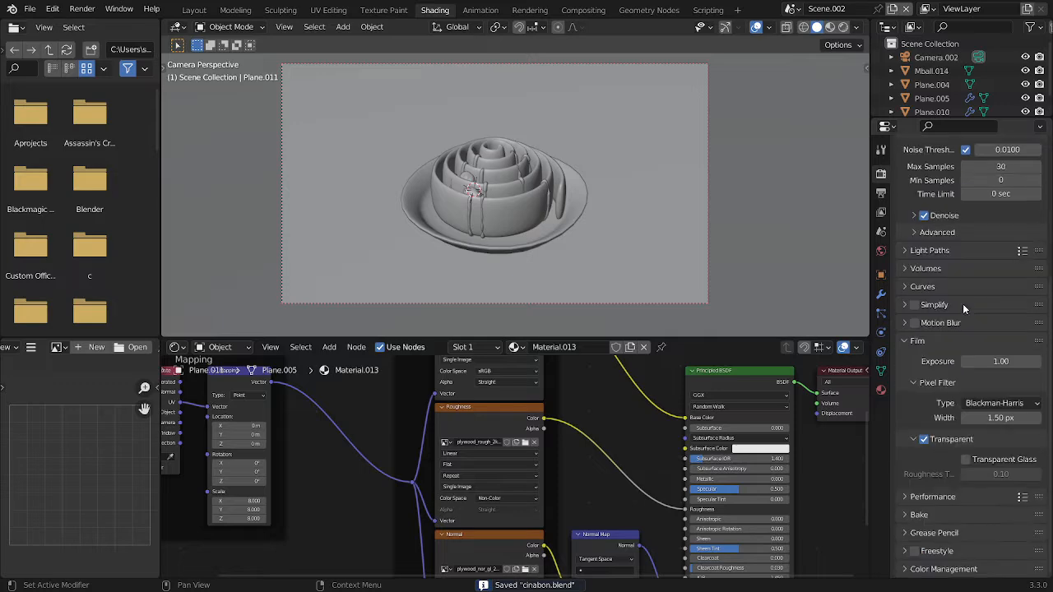
click(915, 251)
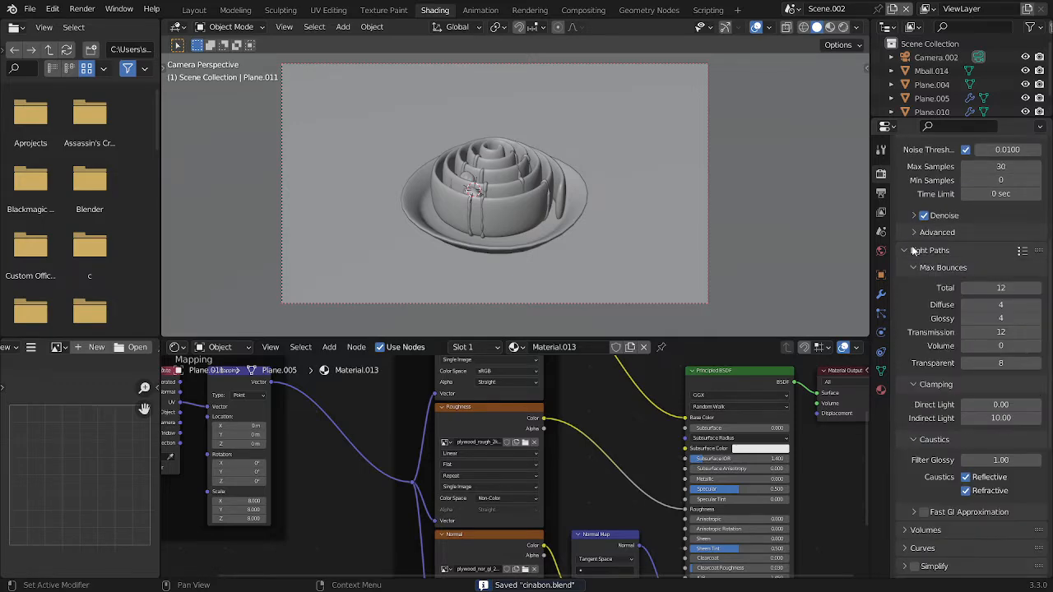
click(915, 251)
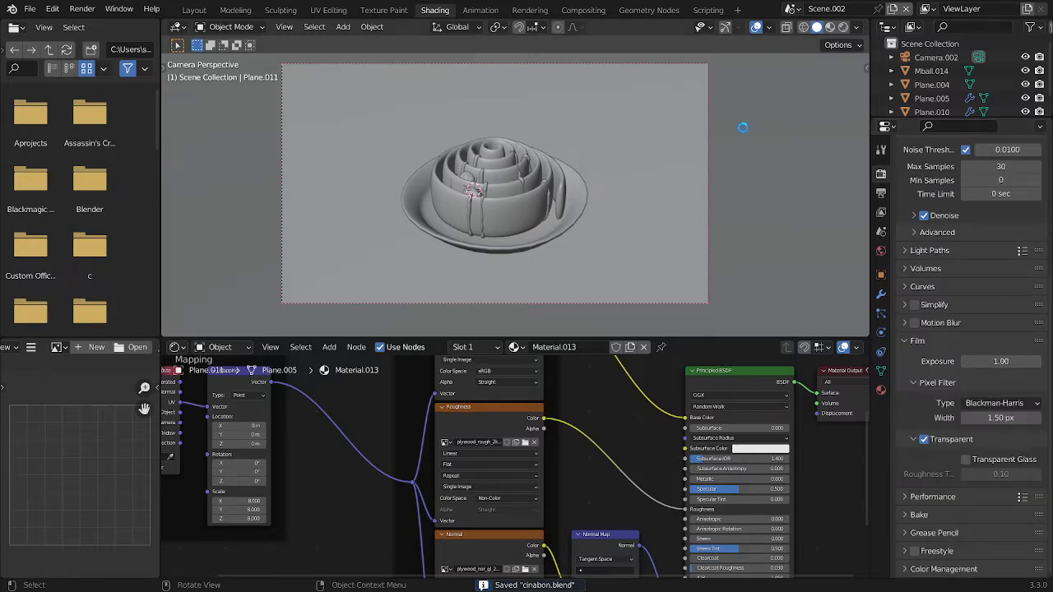
key(F12)
click(973, 11)
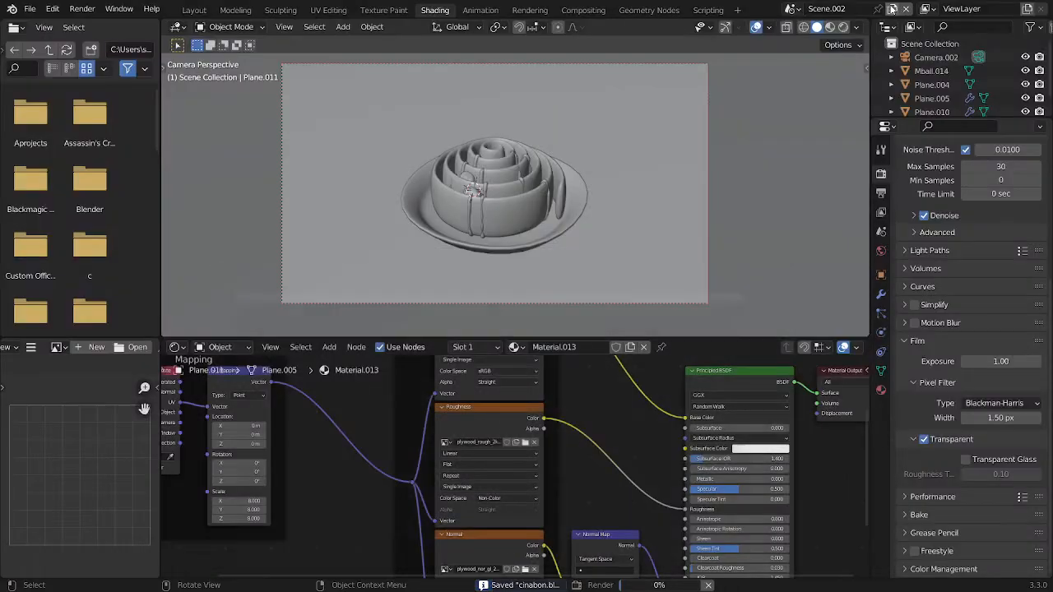
Enable compositing nodes for the scene and move the Composite node well away from Render Layers
click(594, 10)
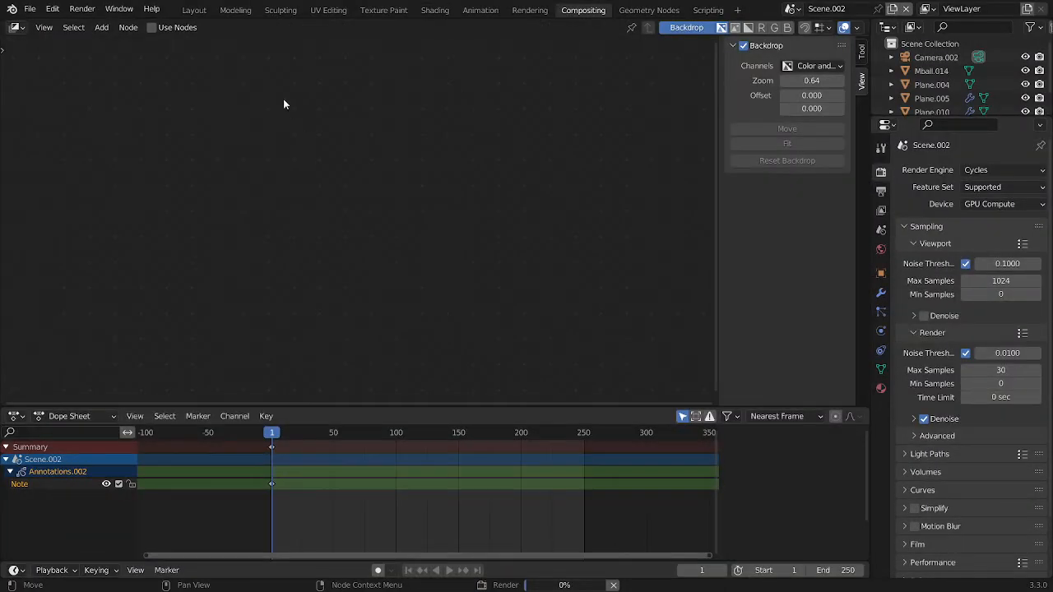
click(194, 10)
click(586, 11)
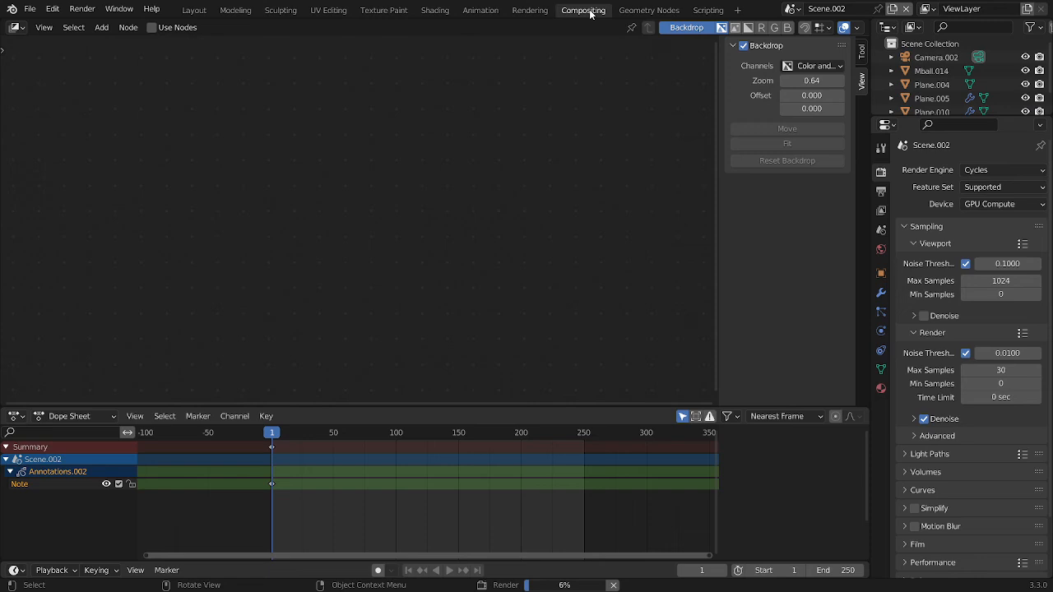
click(191, 33)
key(g)
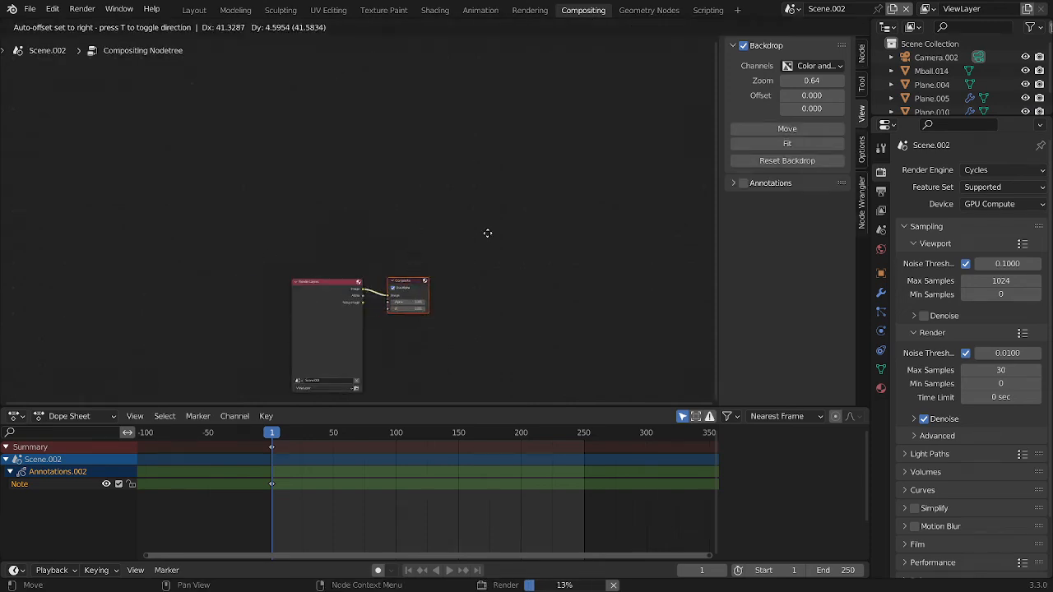
click(658, 213)
Insert a Lens Distortion node between the Render Layers and Composite nodes
scroll(526, 226, up, 4)
key(shift+a)
click(466, 235)
text(l)
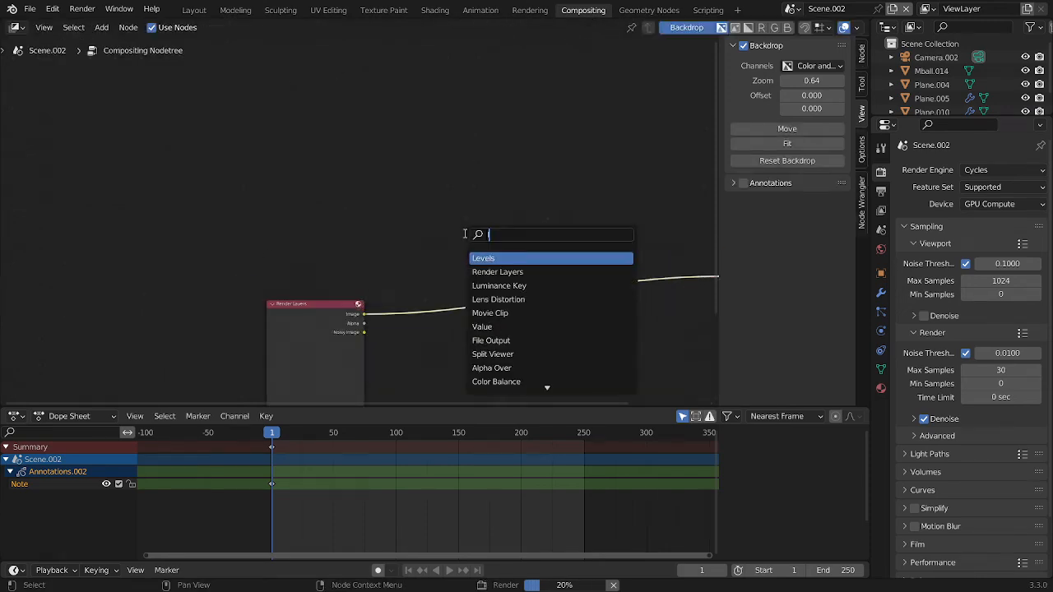
text(ens)
key(Return)
click(492, 223)
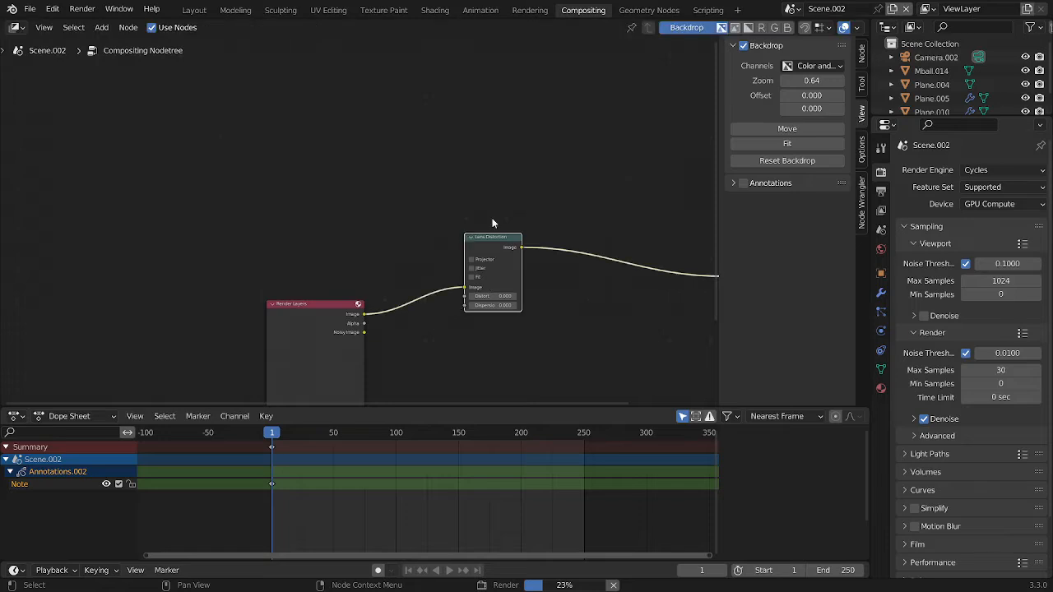
Insert an RGB Curves node between the Lens Distortion and Composite nodes
key(shift+a)
click(513, 173)
text(rgfb)
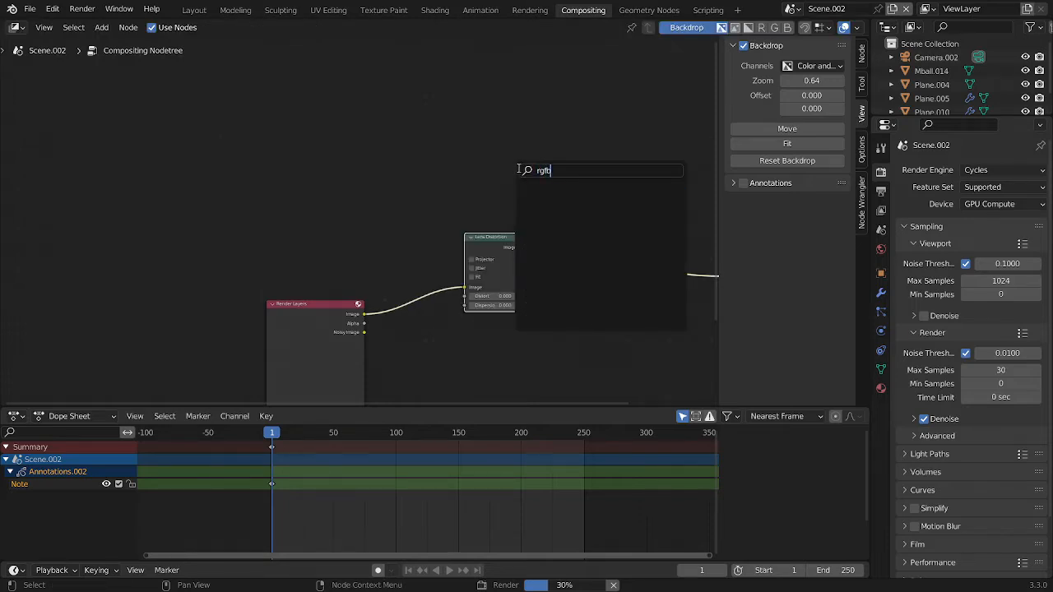
key(BackSpace)
key(BackSpace)
text(b c)
key(Return)
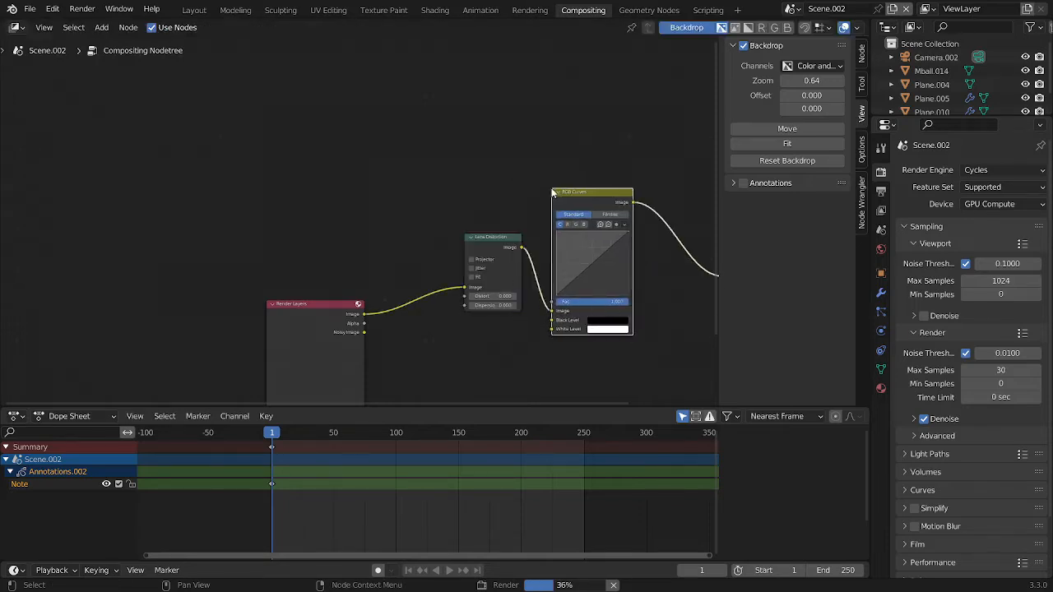
click(573, 224)
Enable Fit on the Lens Distortion node and set its Distort value to -0.05
scroll(576, 260, up, 3)
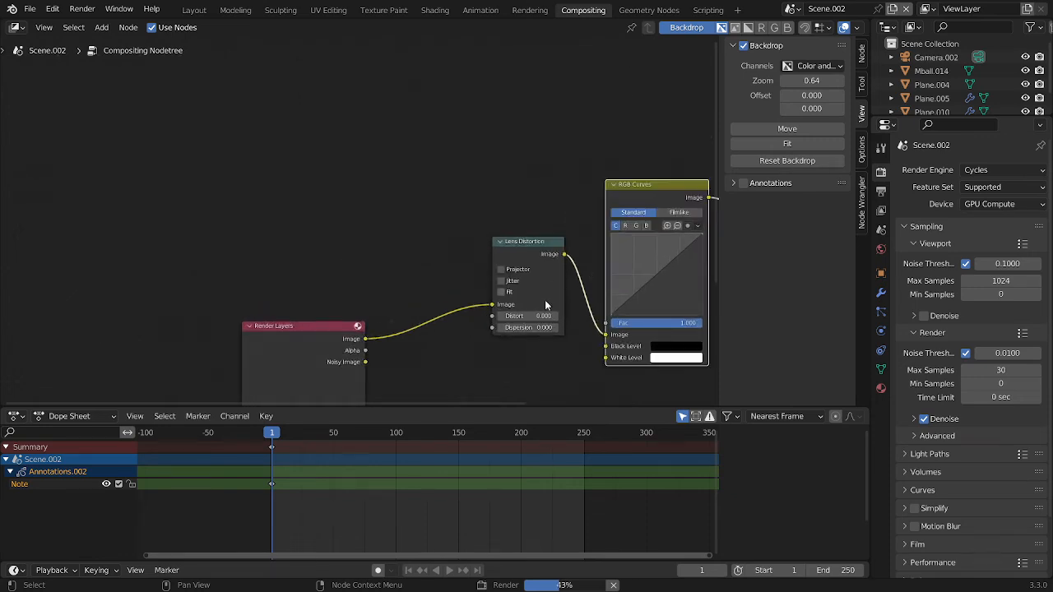
middle_drag(528, 326, 507, 322)
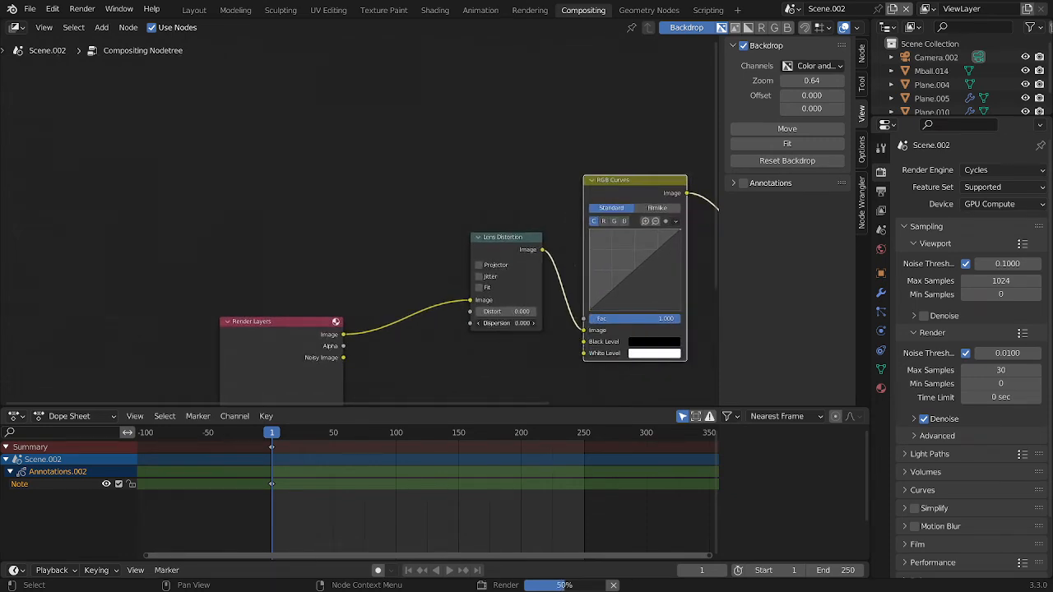
scroll(454, 285, up, 1)
middle_drag(454, 285, 442, 285)
scroll(442, 285, up, 1)
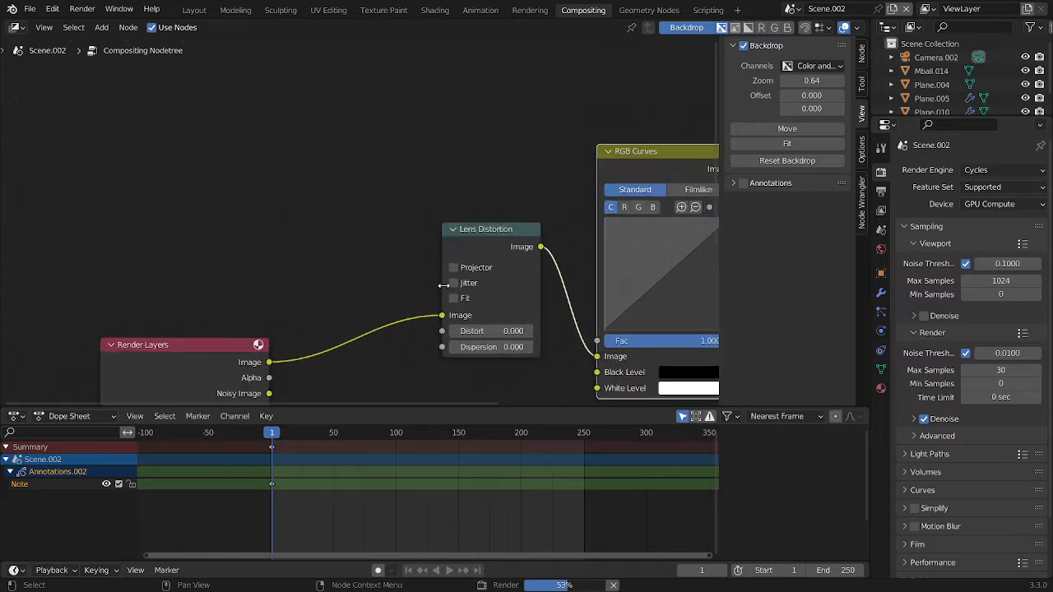
double_click(478, 332)
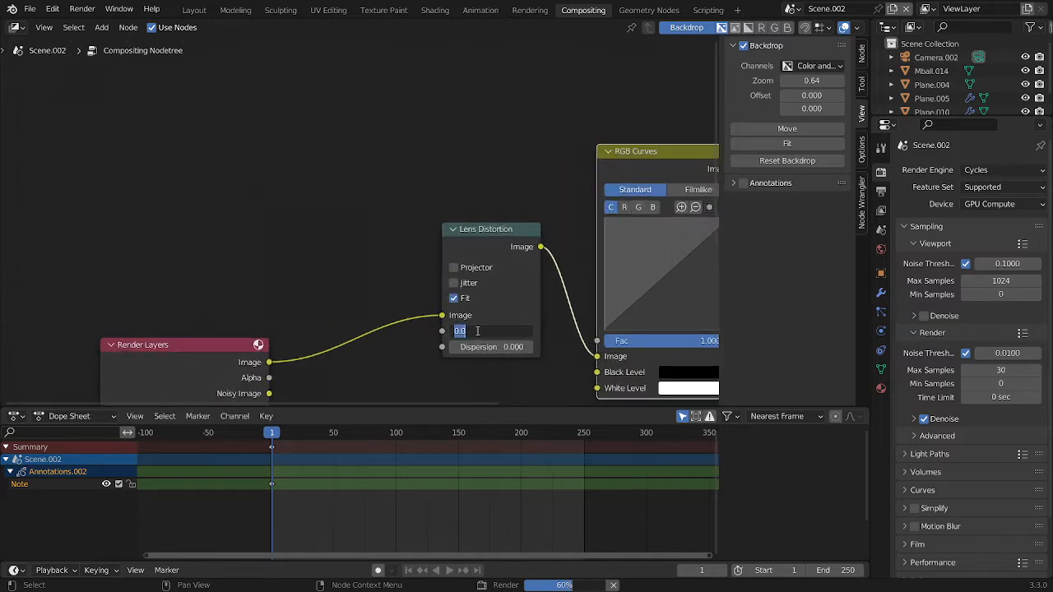
text(-0.05)
key(Return)
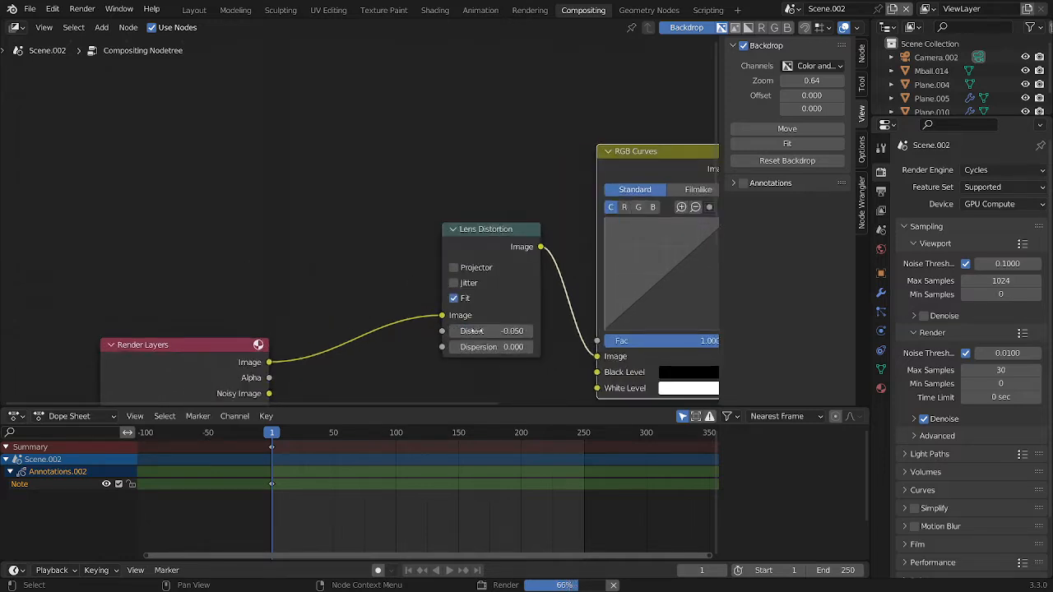
In RGB Curves, lower the blue curve's middle to about 0.5, 0.4 and raise the red curve's middle to about 0.4, 0.5
middle_drag(636, 216, 396, 226)
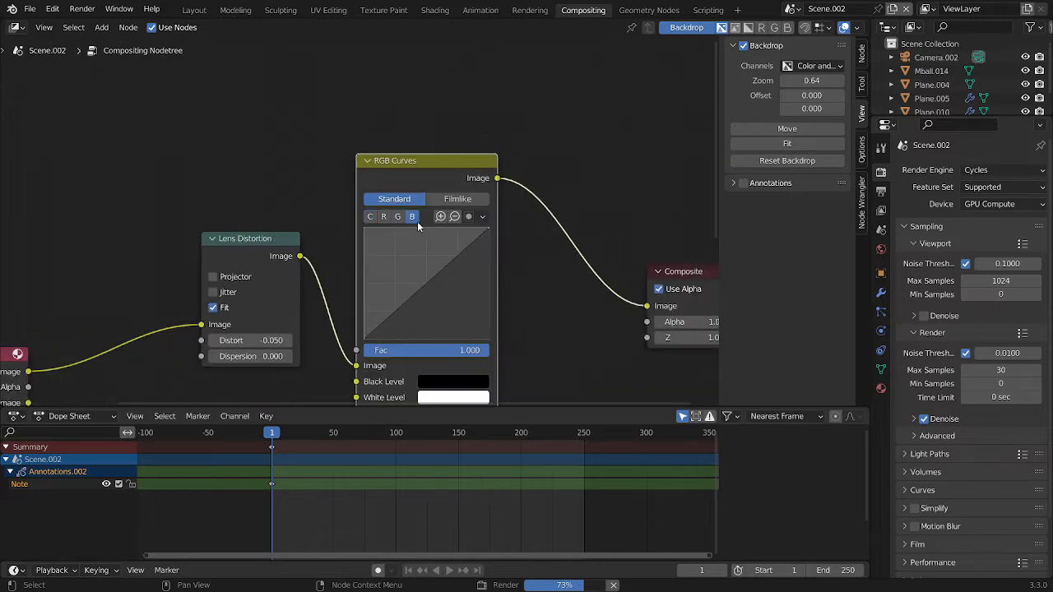
scroll(418, 306, up, 2)
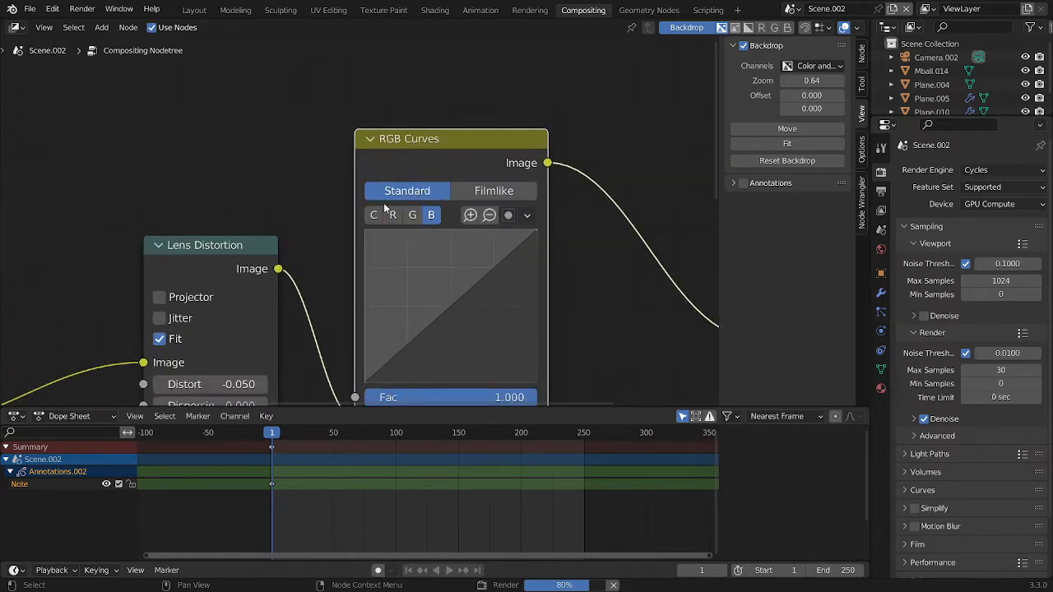
scroll(504, 309, up, 2)
drag(455, 301, 453, 310)
click(429, 208)
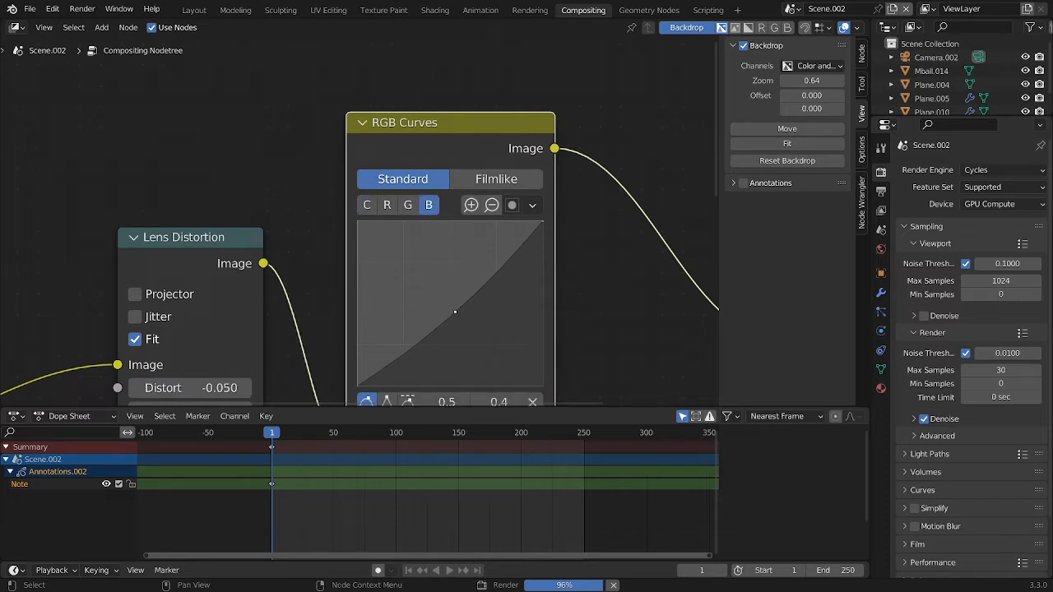
click(388, 206)
drag(446, 311, 442, 299)
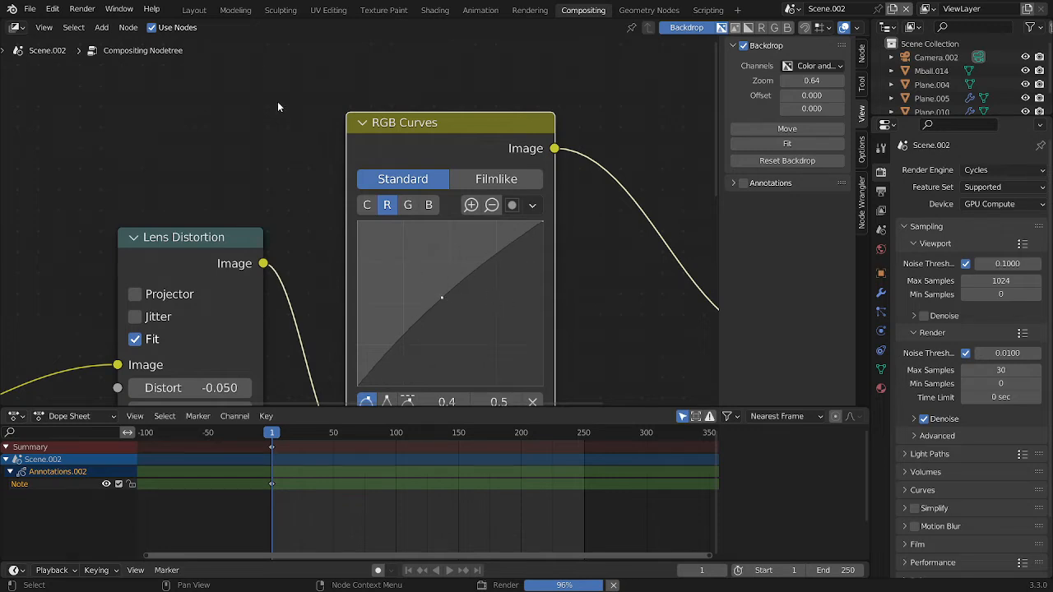
Bring the render window to the front, examine the roll, icing and plate in the render, and close it
scroll(356, 230, down, 5)
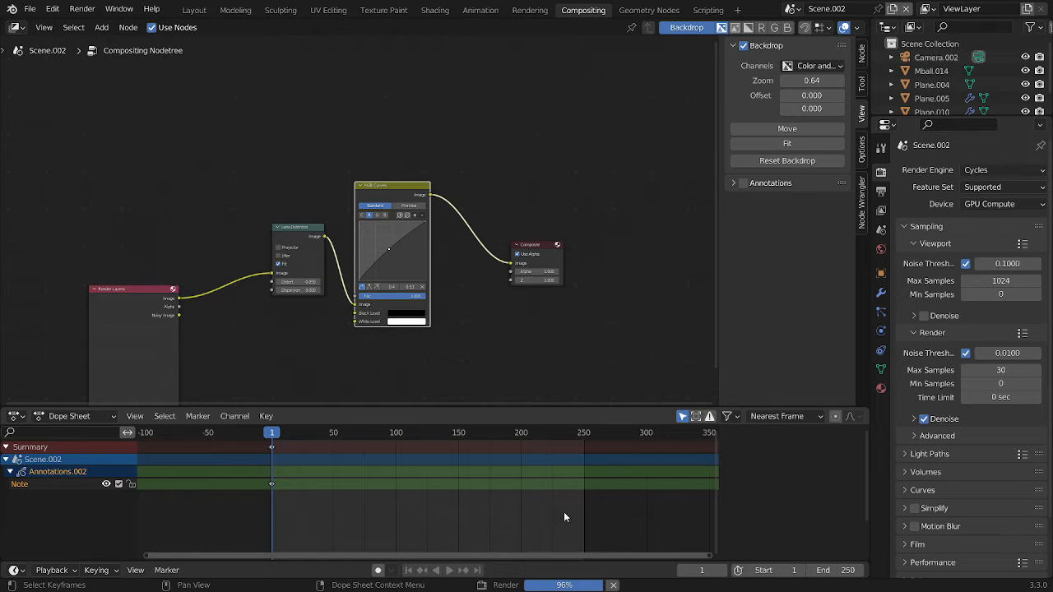
scroll(443, 239, down, 3)
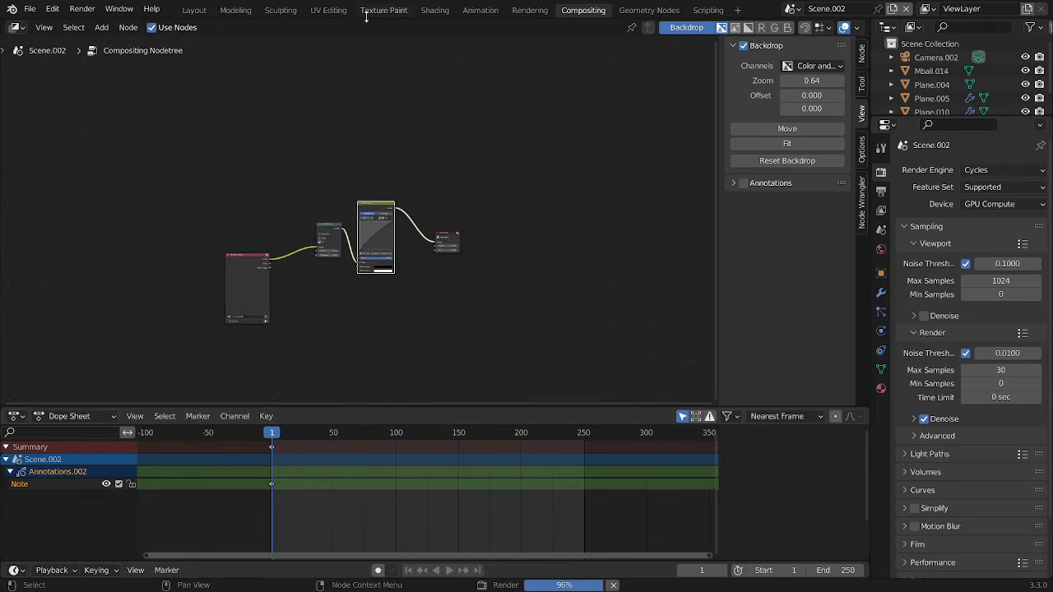
click(196, 10)
click(584, 10)
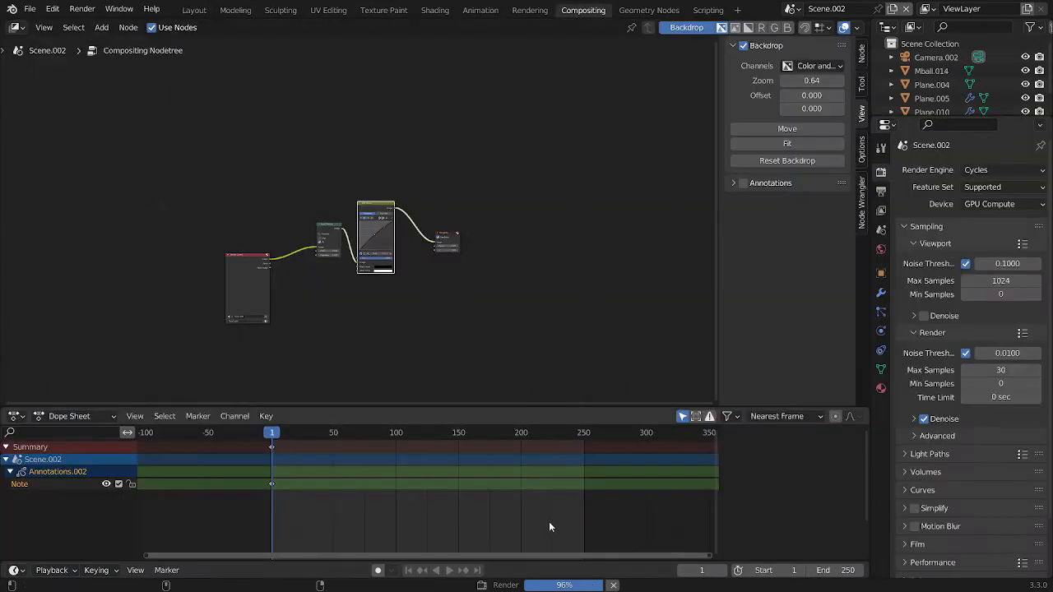
key(super)
mouse_move(458, 579)
click(500, 539)
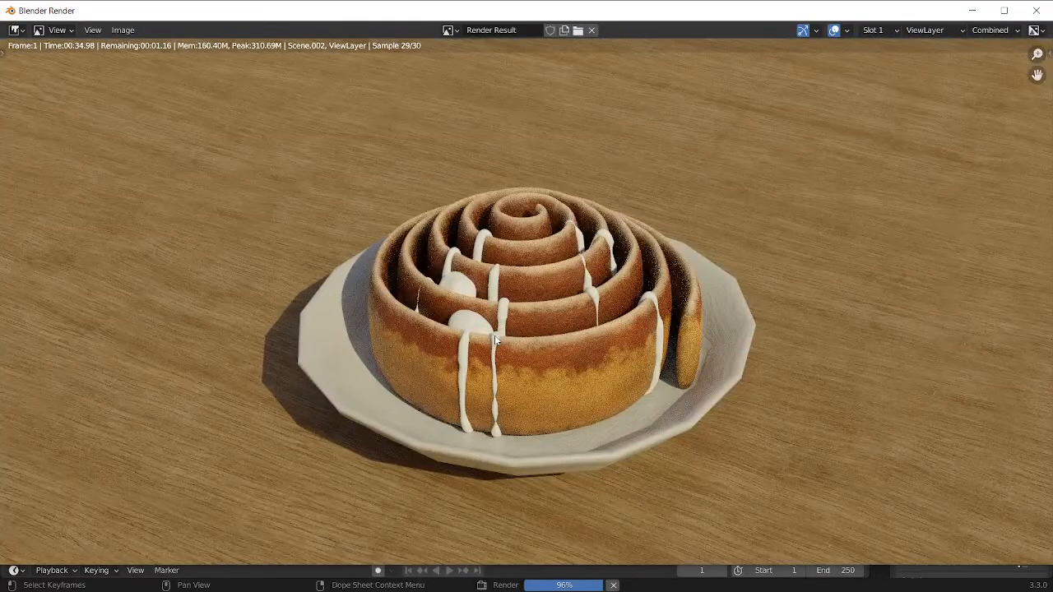
scroll(495, 335, down, 3)
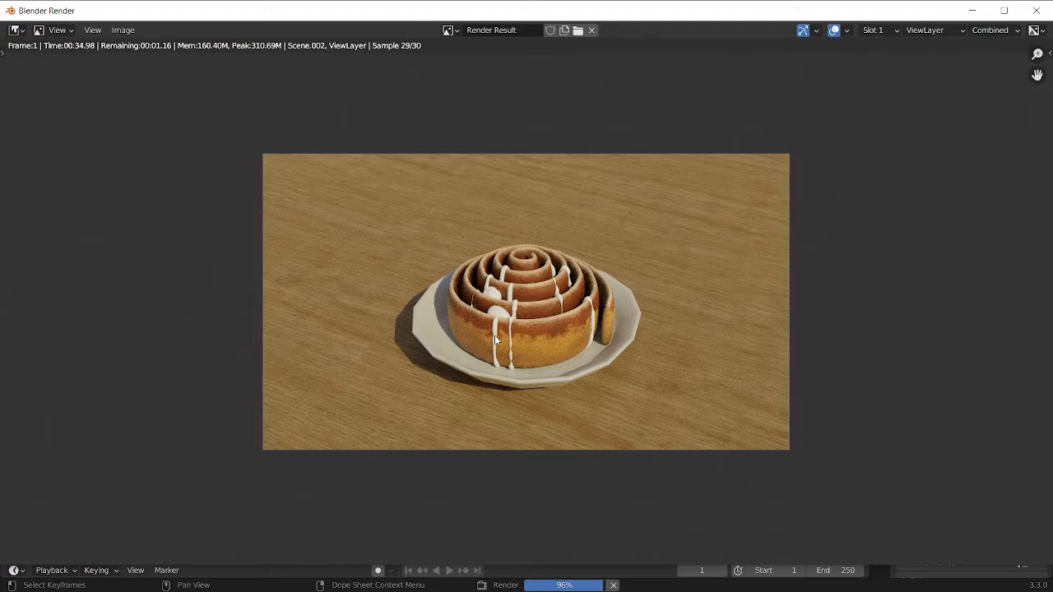
scroll(497, 372, up, 3)
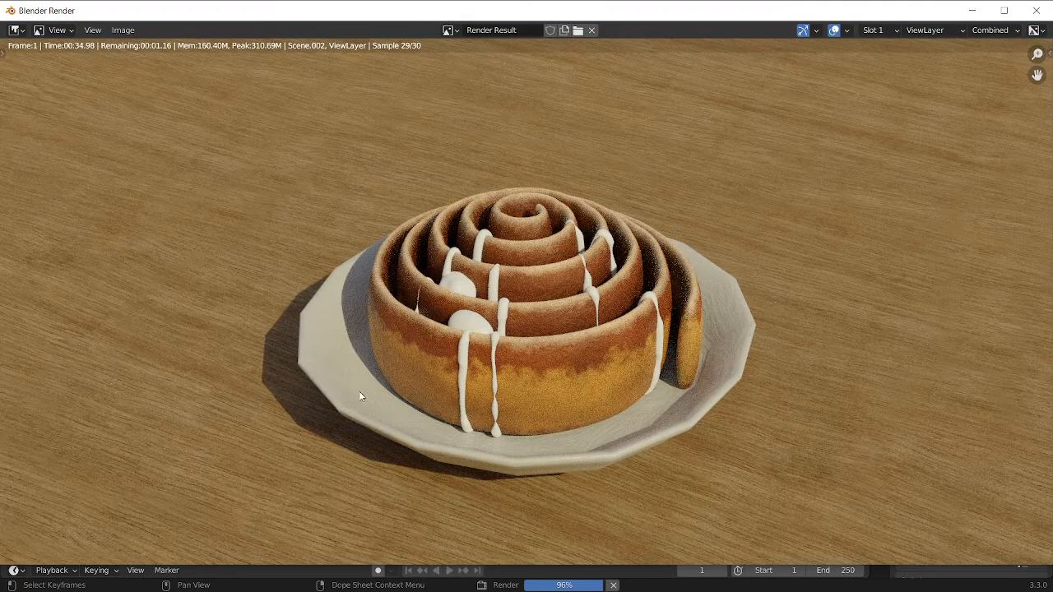
scroll(530, 382, down, 3)
scroll(539, 340, up, 4)
key(Escape)
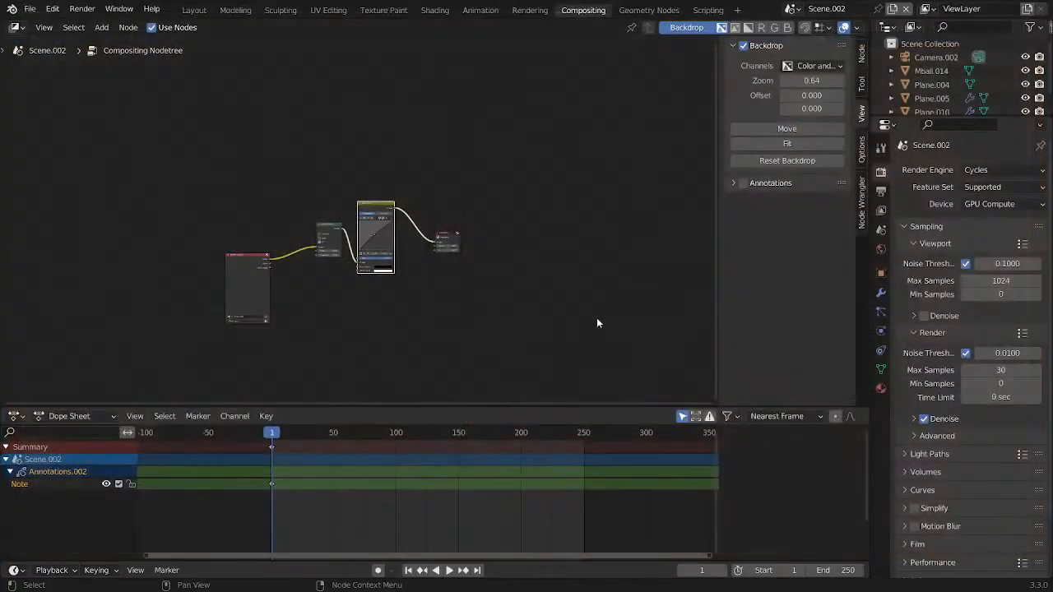
Save the file and set the plate's Subdivision Surface render level to 3
scroll(410, 247, up, 4)
key(ctrl+s)
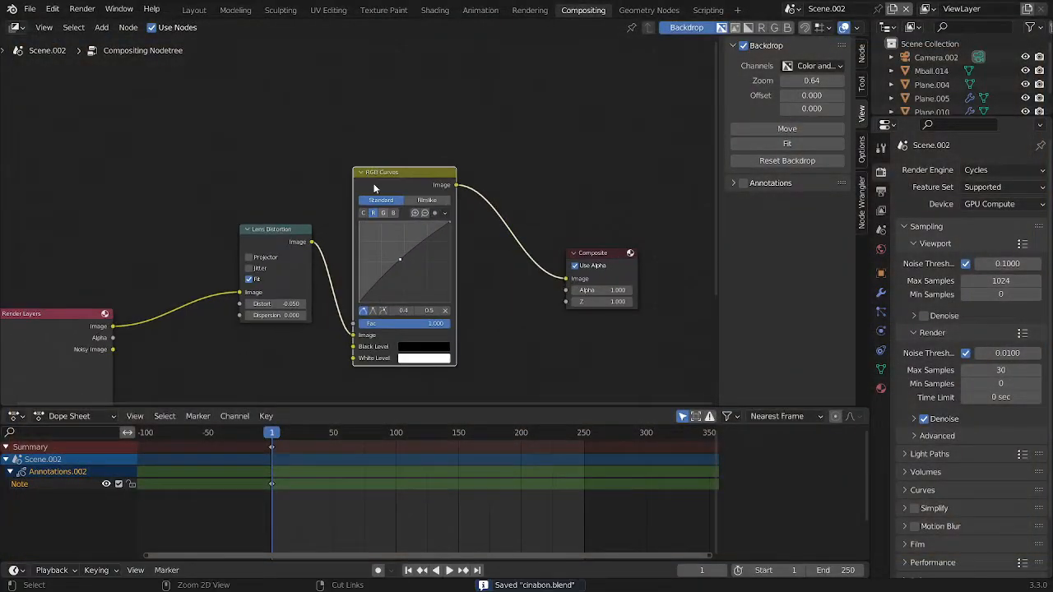
click(194, 10)
click(496, 347)
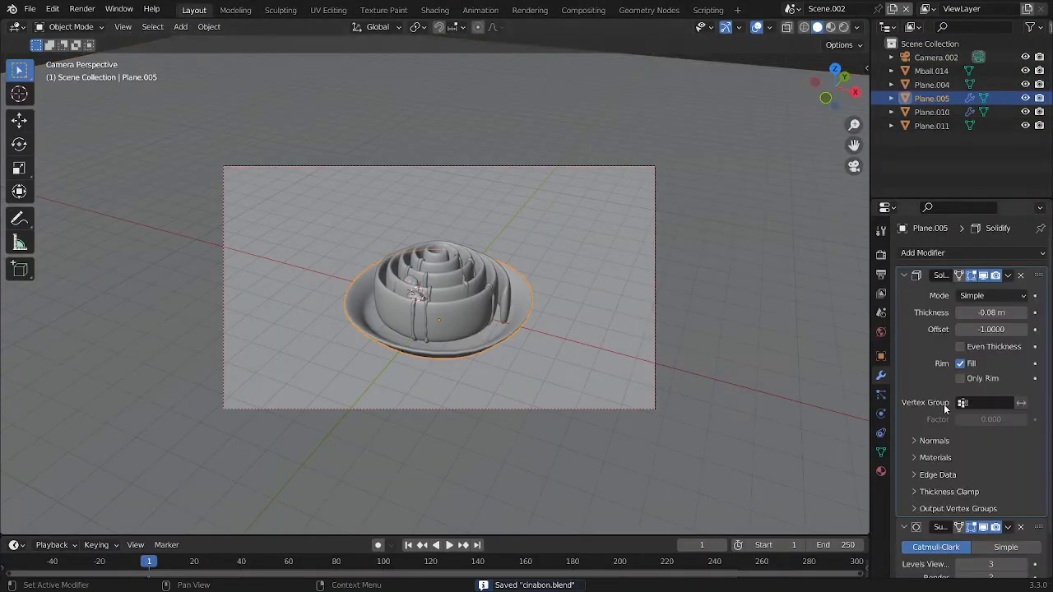
scroll(945, 408, down, 2)
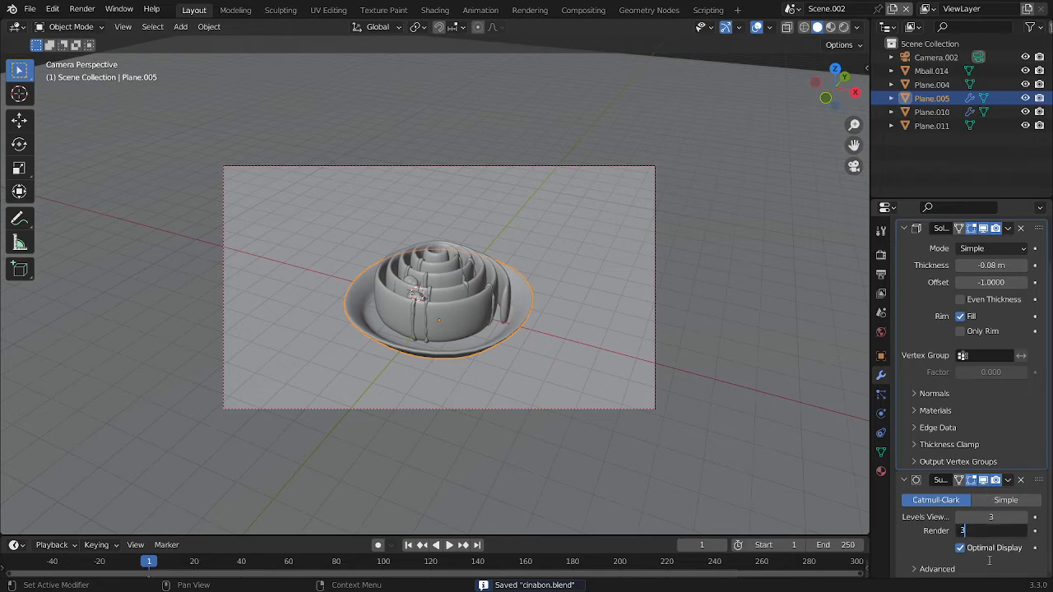
key(Return)
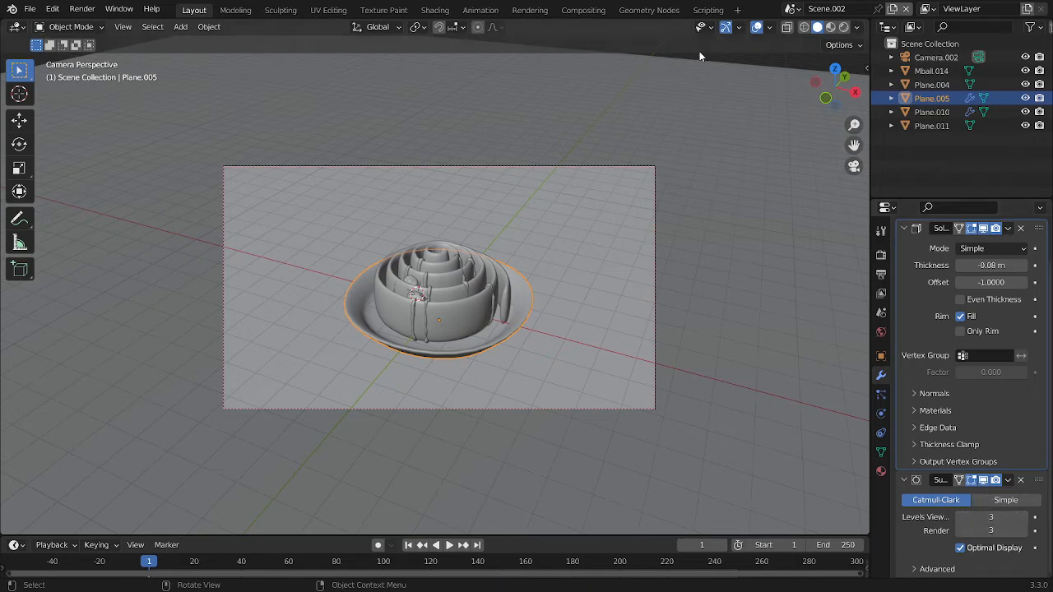
Connect a Viewer node to the RGB Curves image output in the compositor to show the result as backdrop
click(591, 12)
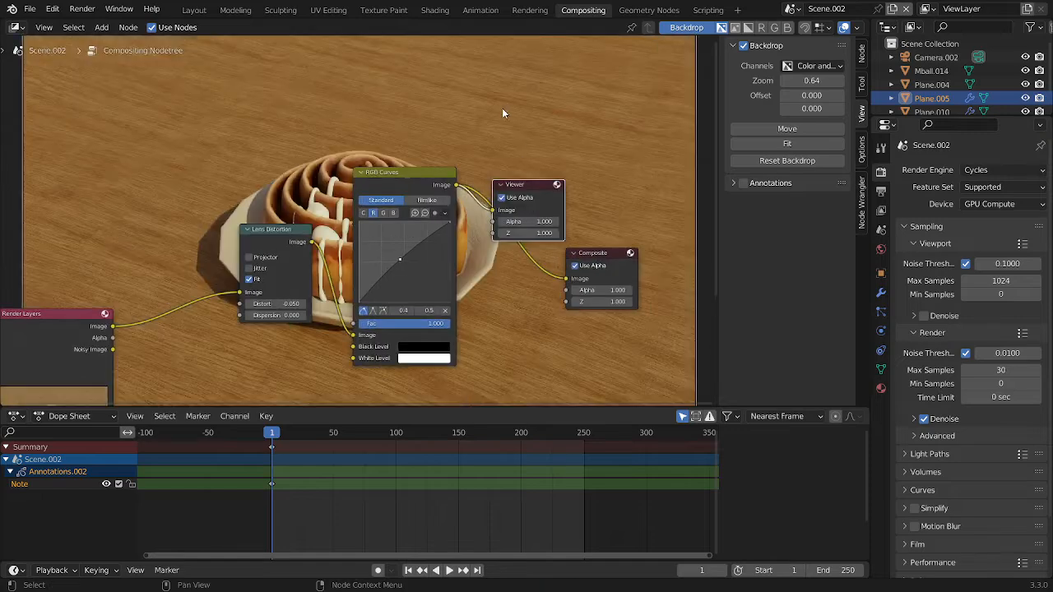
drag(491, 165, 704, 302)
key(g)
click(56, 300)
scroll(366, 233, down, 3)
middle_drag(384, 231, 321, 273)
scroll(376, 225, down, 3)
scroll(376, 226, down, 1)
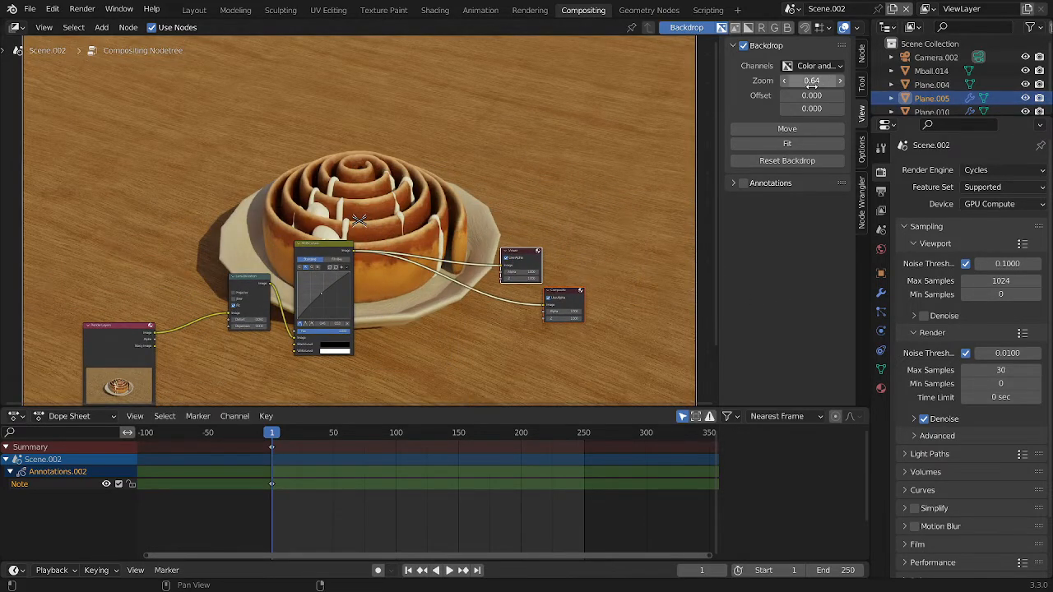
Set the compositor backdrop zoom to 0.67 and examine the composited roll clear of the nodes
mouse_move(807, 80)
mouse_down()
mouse_move(786, 80)
mouse_move(811, 81)
mouse_up()
scroll(360, 238, up, 4)
middle_drag(192, 330, 339, 254)
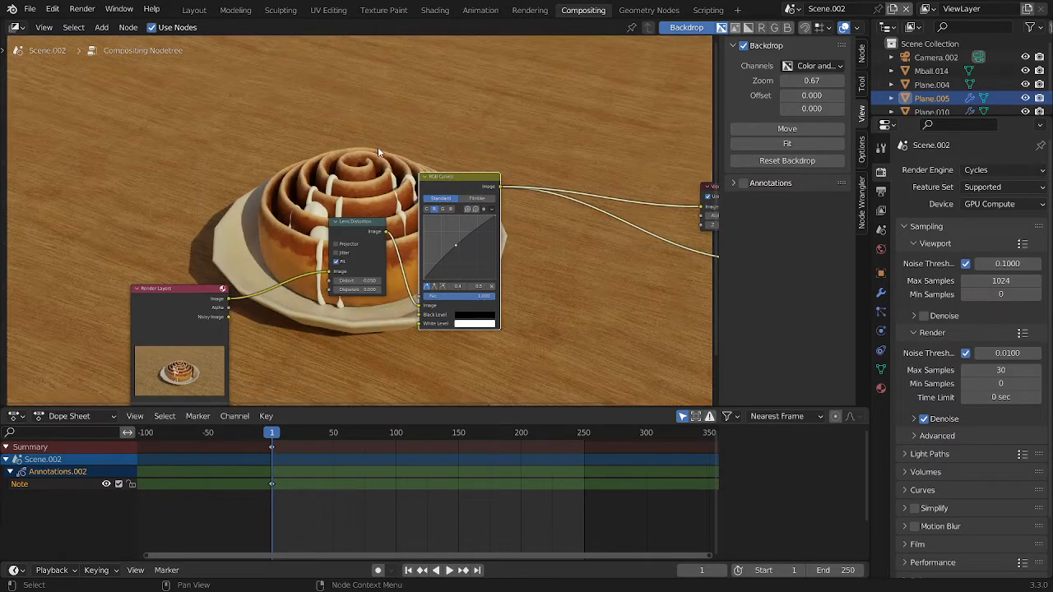
scroll(359, 165, down, 2)
scroll(459, 150, up, 3)
middle_drag(474, 181, 323, 327)
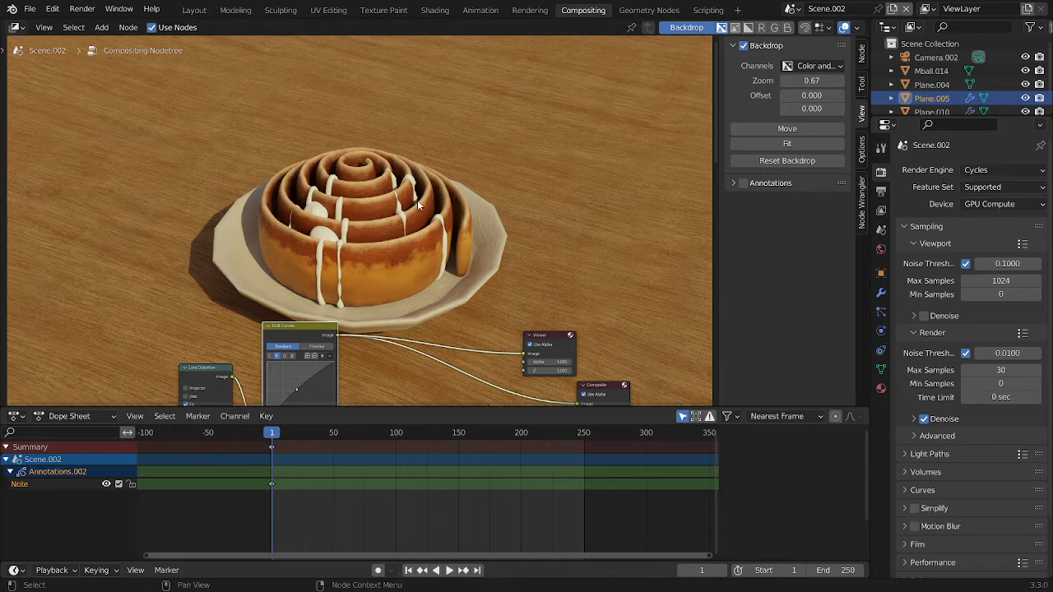
Sculpt the cinnamon roll's outer end and spiral centre slightly with the Elastic Deform brush, ending in Object Mode
click(194, 9)
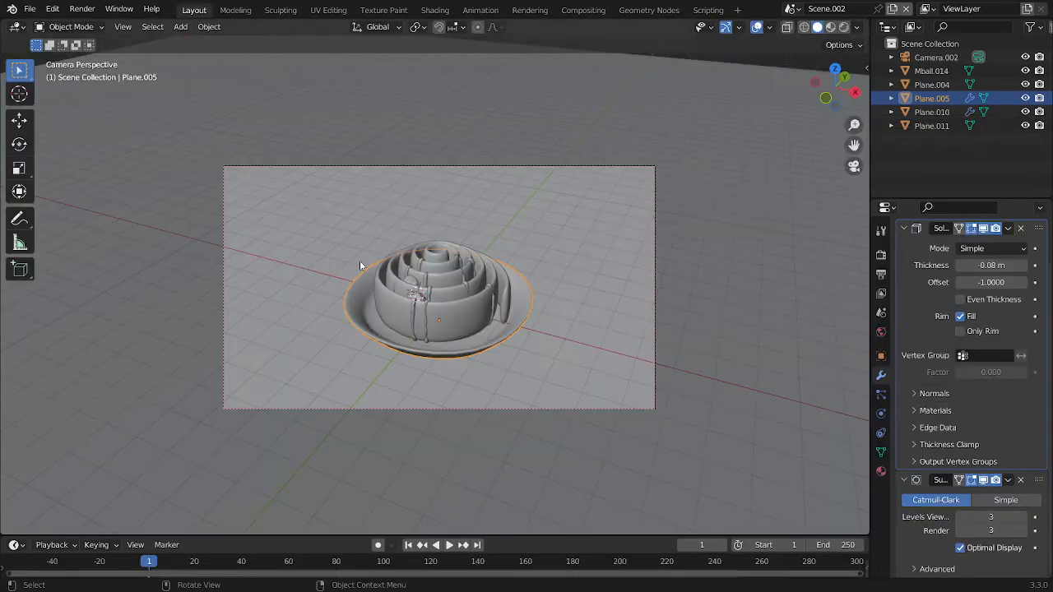
scroll(412, 296, up, 3)
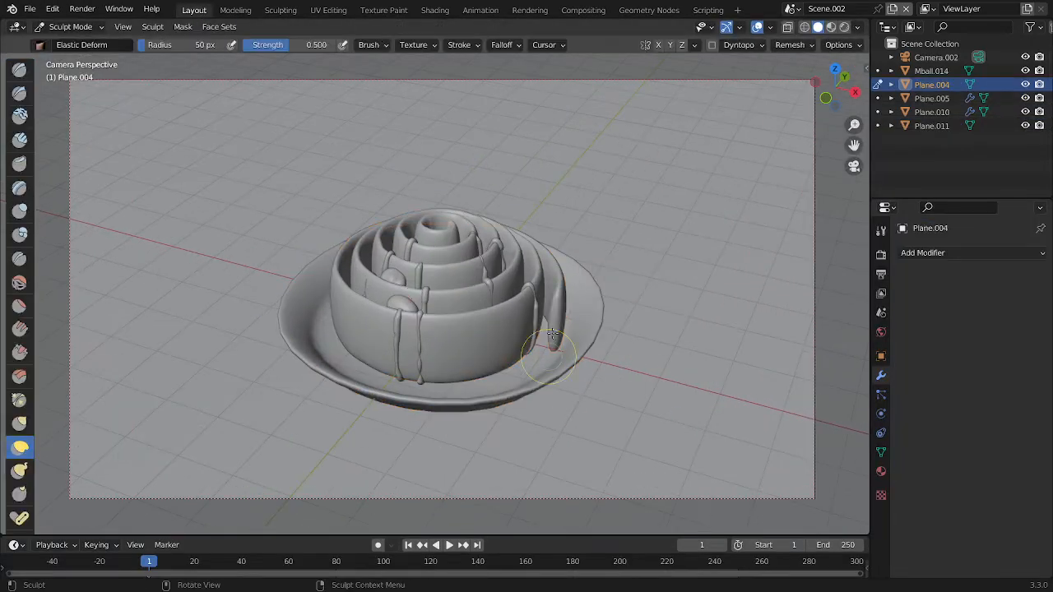
scroll(663, 288, up, 3)
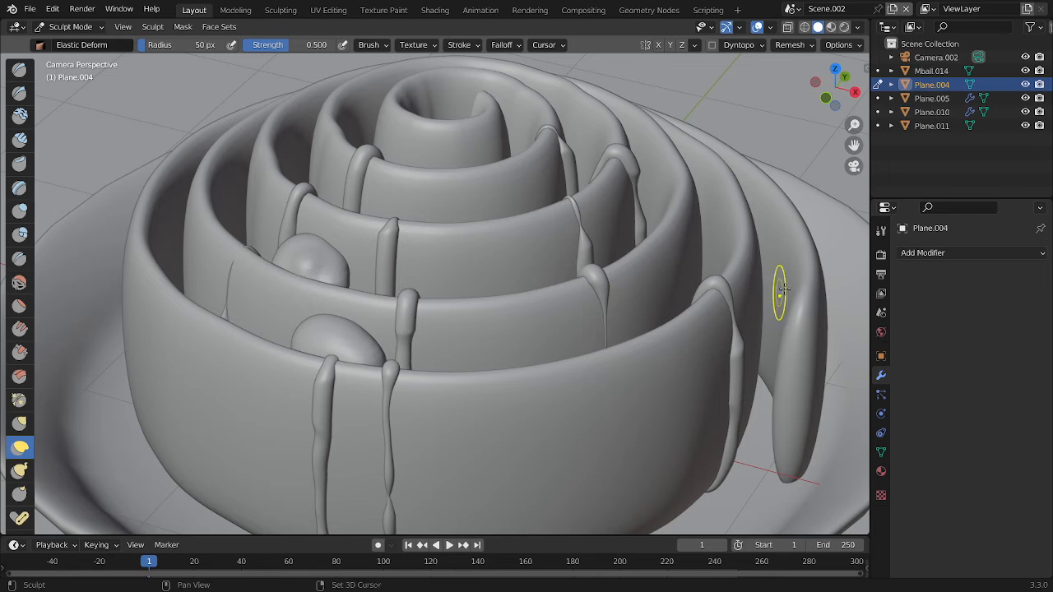
drag(813, 320, 805, 300)
shift+drag(809, 366, 798, 422)
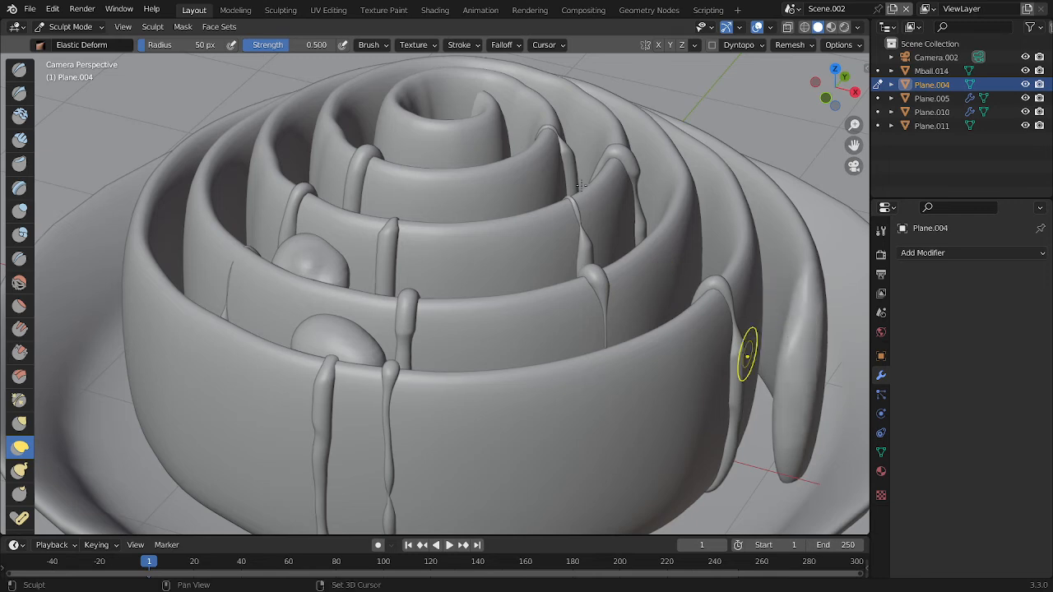
drag(485, 105, 483, 109)
scroll(518, 156, down, 5)
key(ctrl+Tab)
click(444, 159)
scroll(549, 277, down, 3)
scroll(568, 288, up, 3)
key(ctrl+Tab)
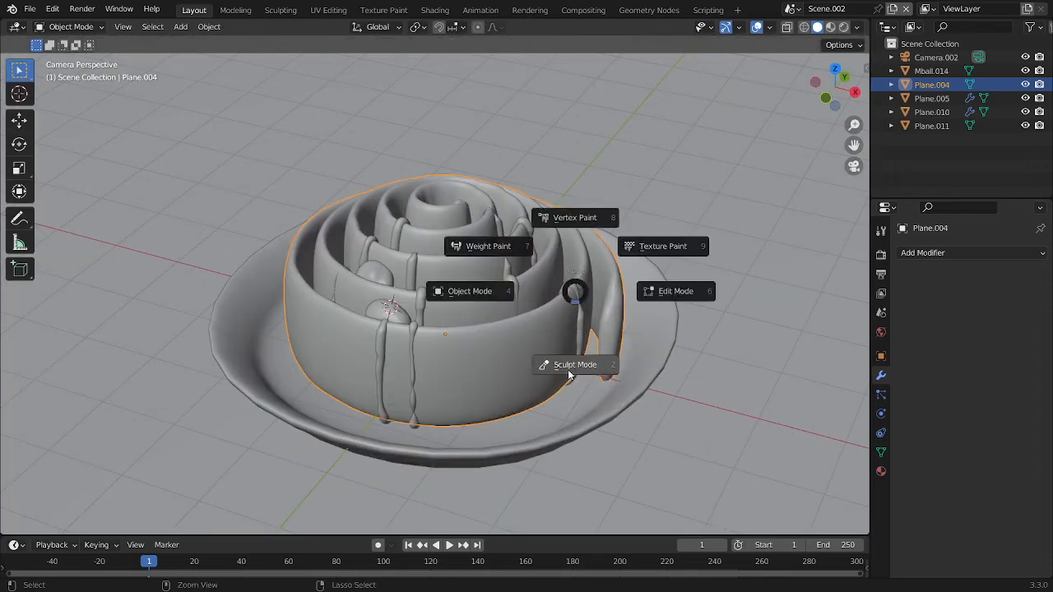
click(568, 366)
key(ctrl+Tab)
click(497, 366)
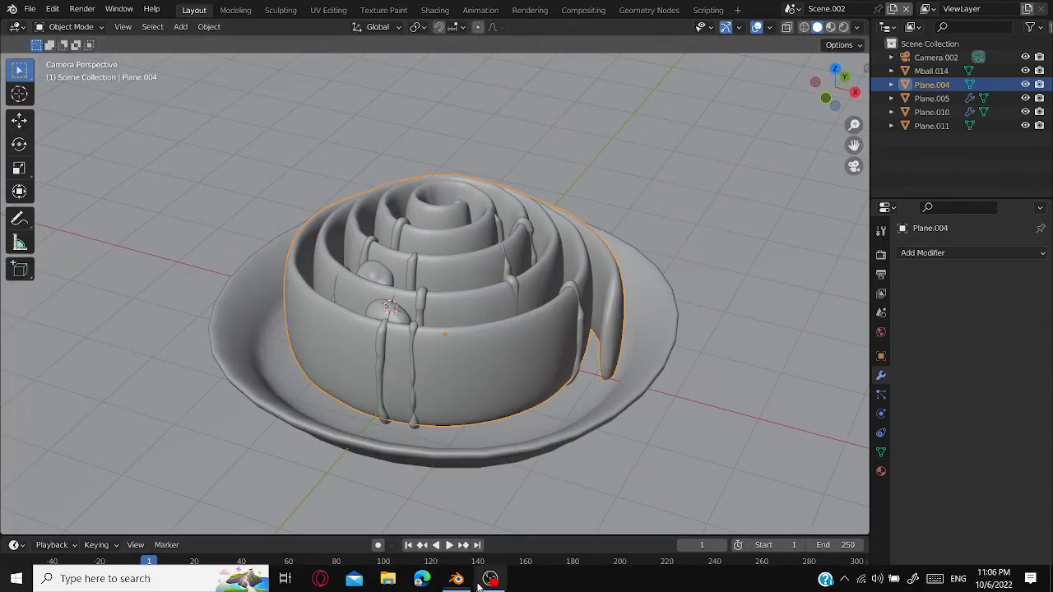